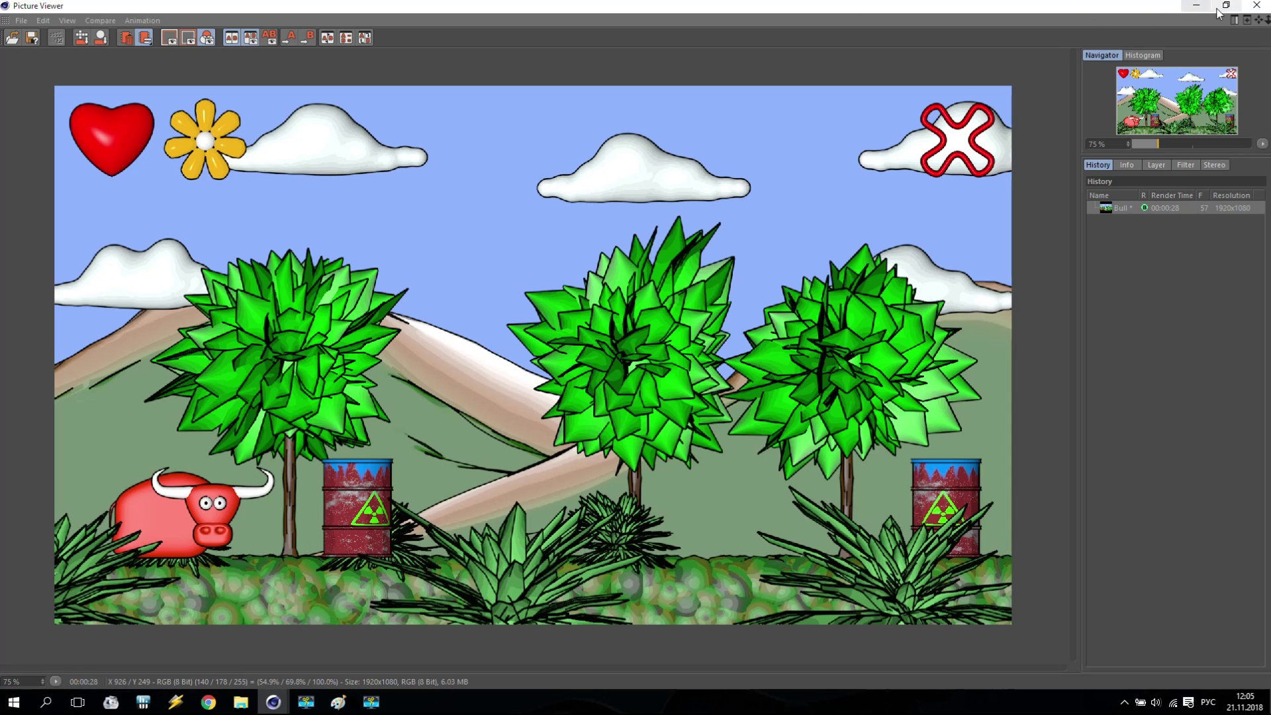
- Close the rendered picture, create a new project and set its frame rate to 24 FPS
left_click(1255, 6)
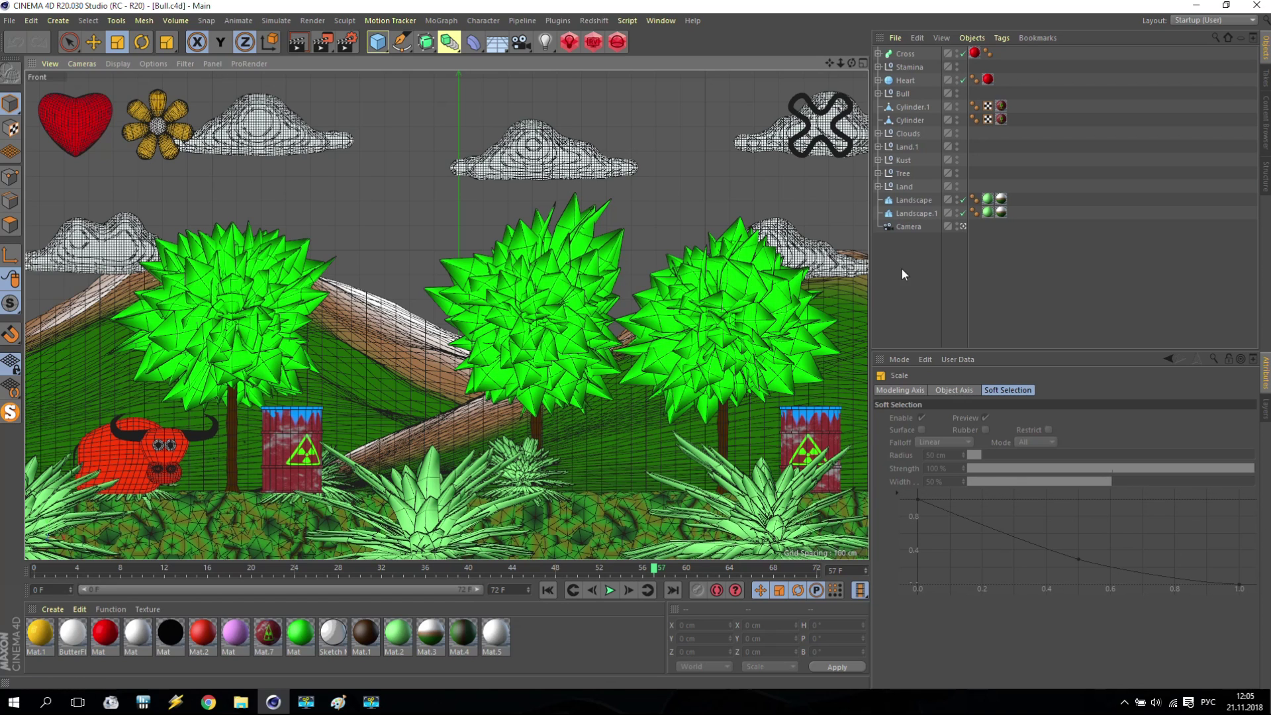
left_click(9, 21)
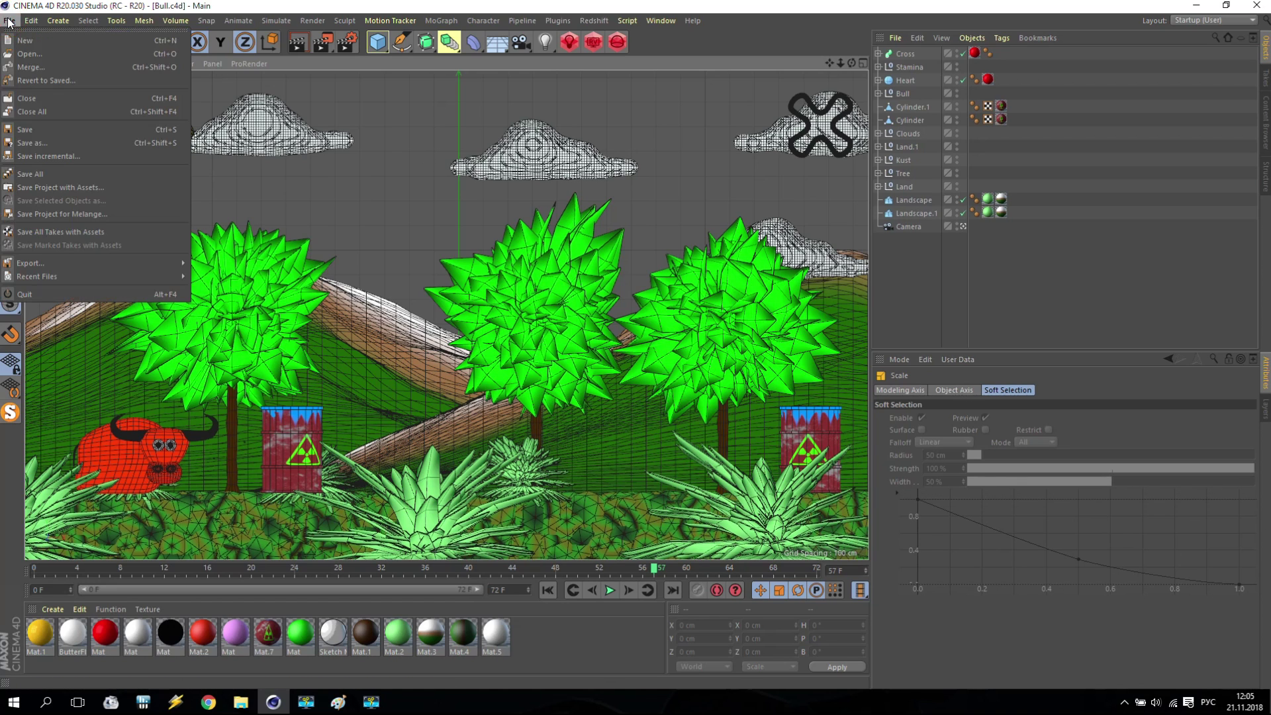
left_click(38, 39)
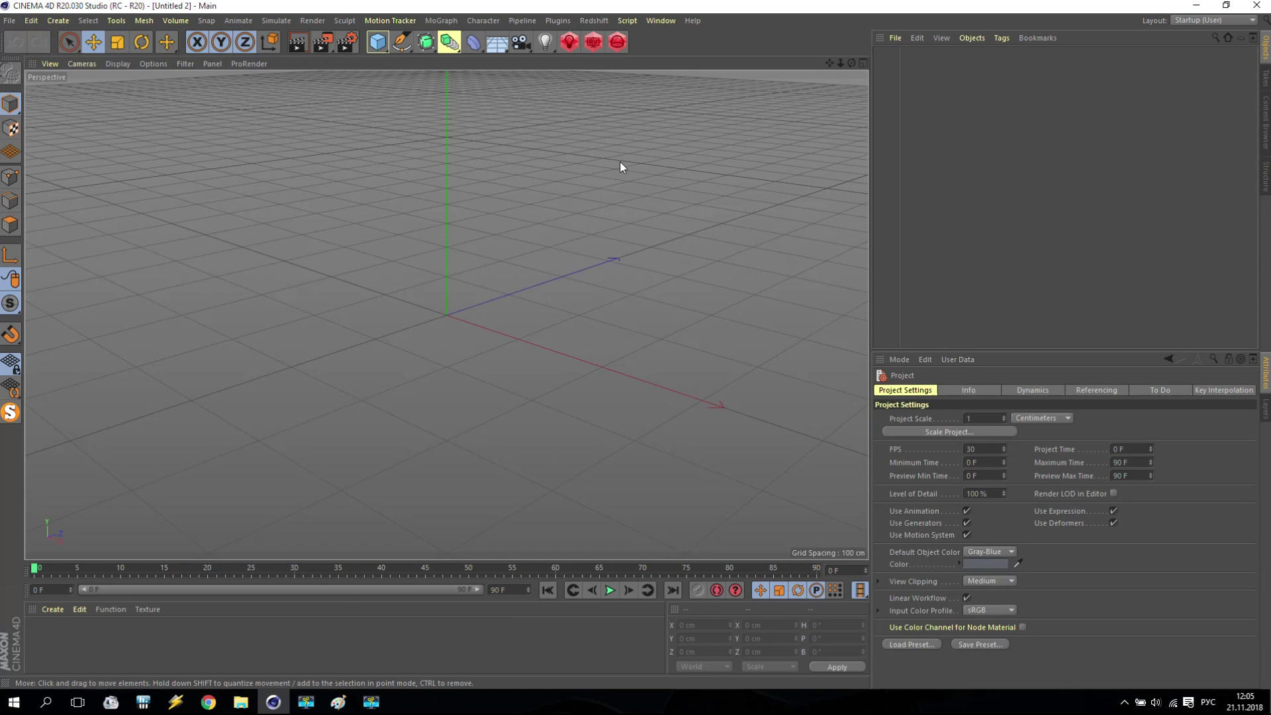
double_click(973, 450)
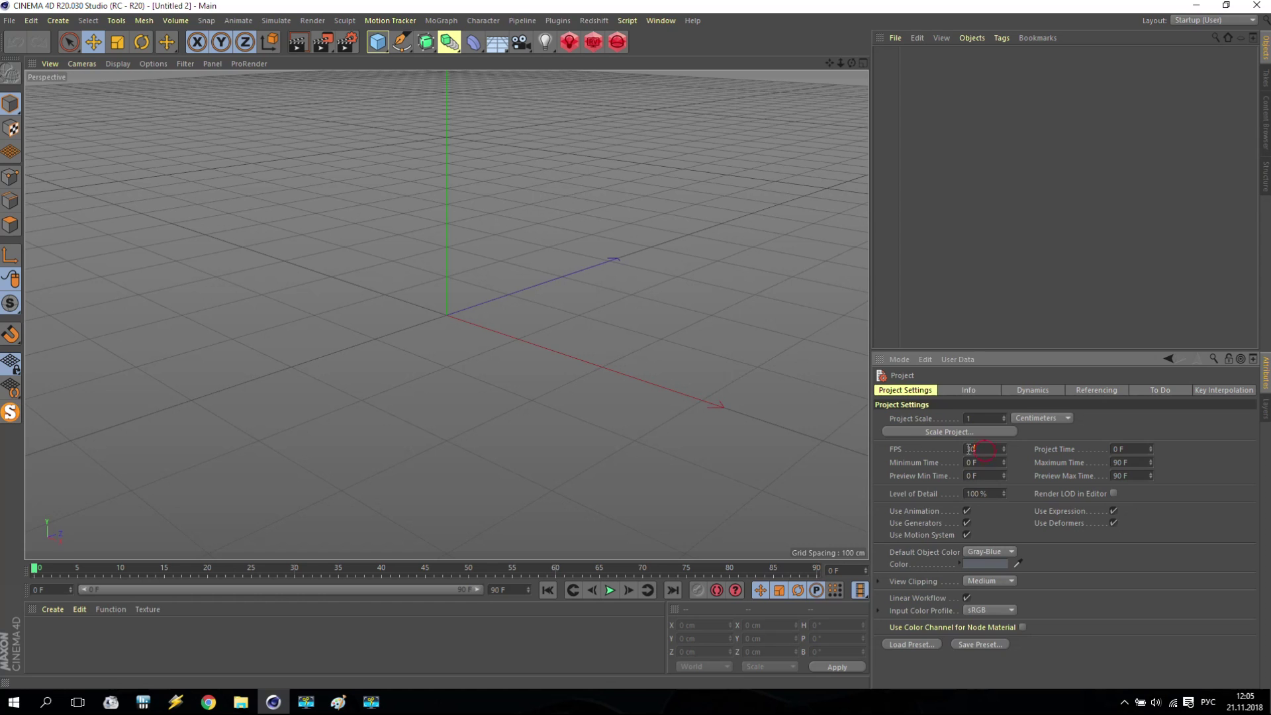
type("24")
key("Return")
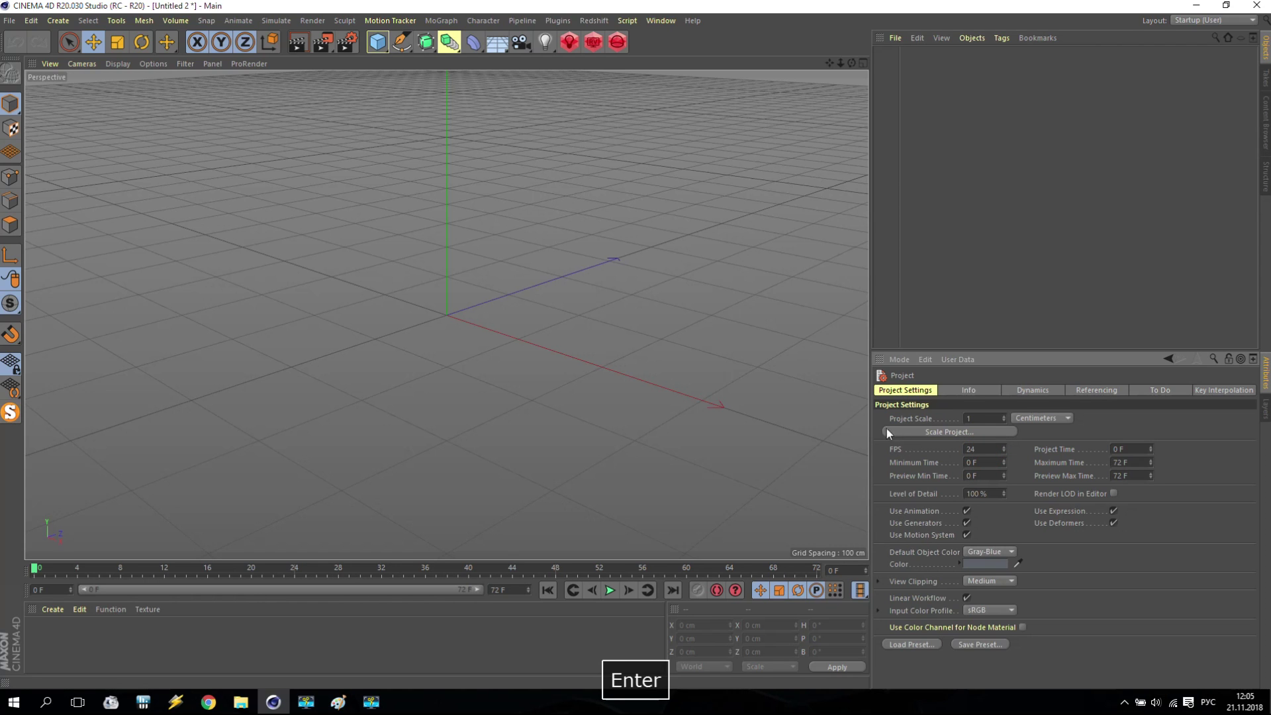
- Add a camera with Front projection and look through it
left_click_drag(514, 230, 536, 124, "alt")
left_click_drag(830, 64, 905, 47)
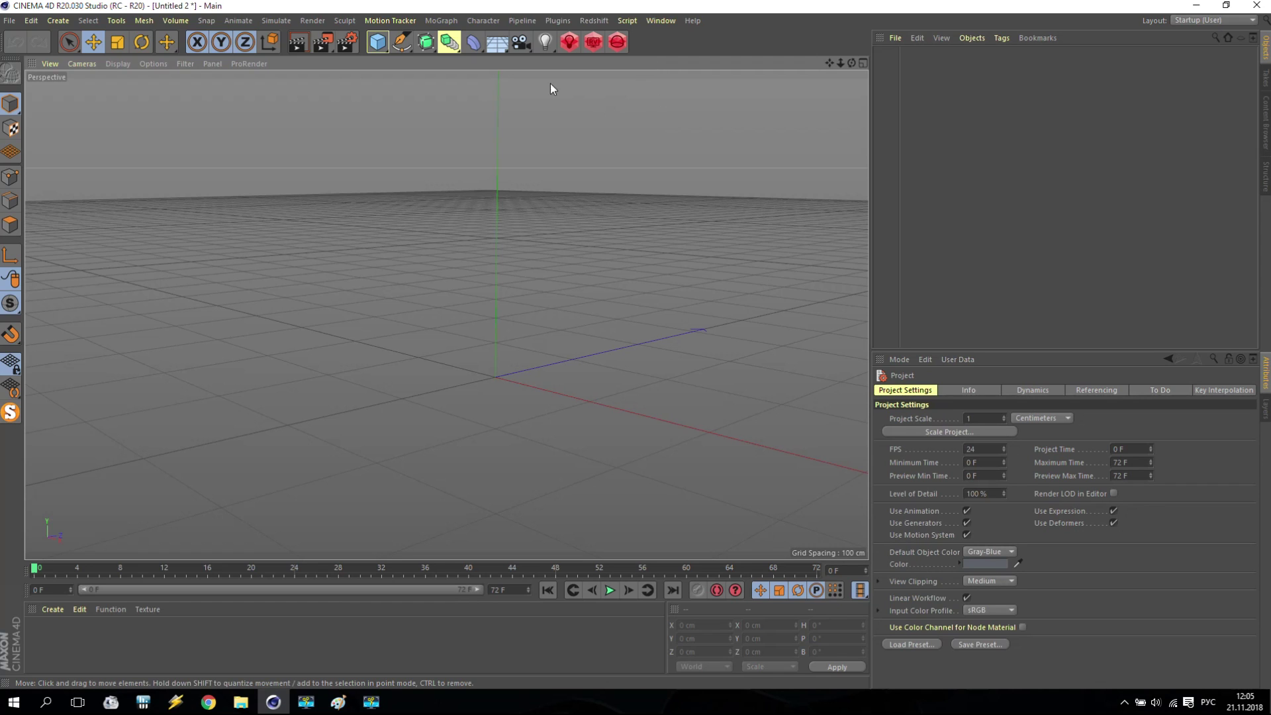
left_click(516, 45)
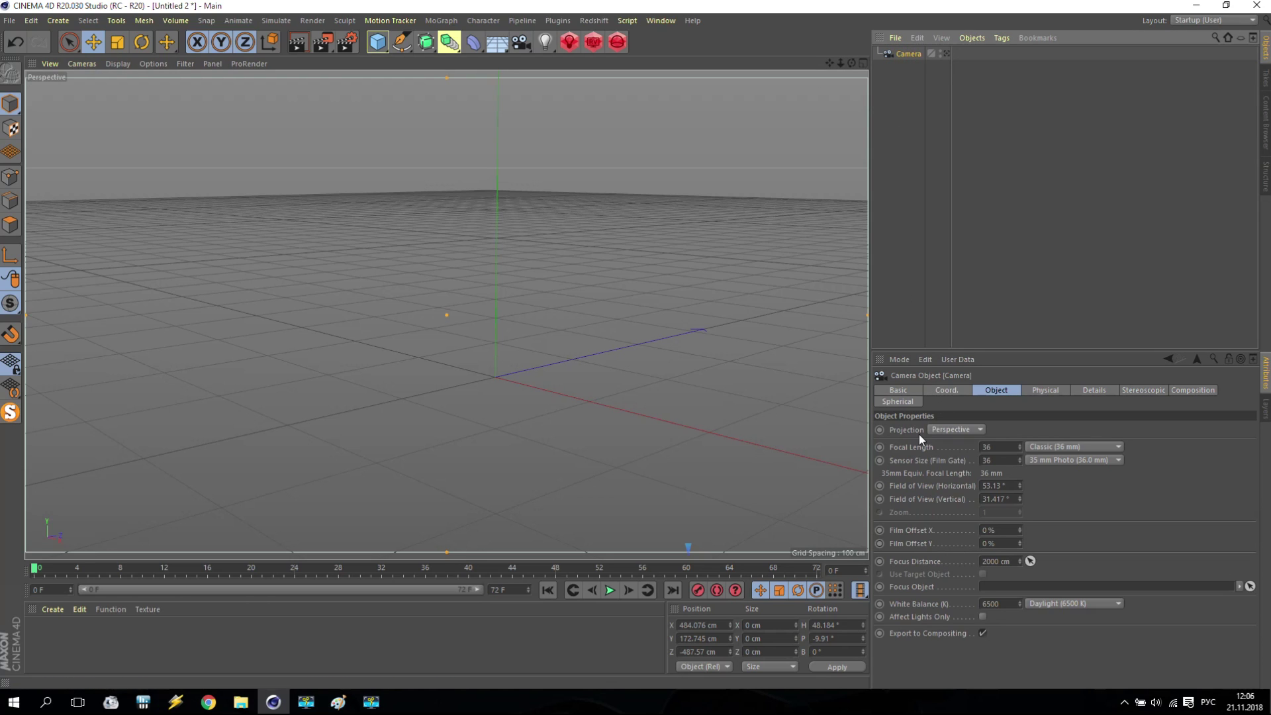
left_click(948, 431)
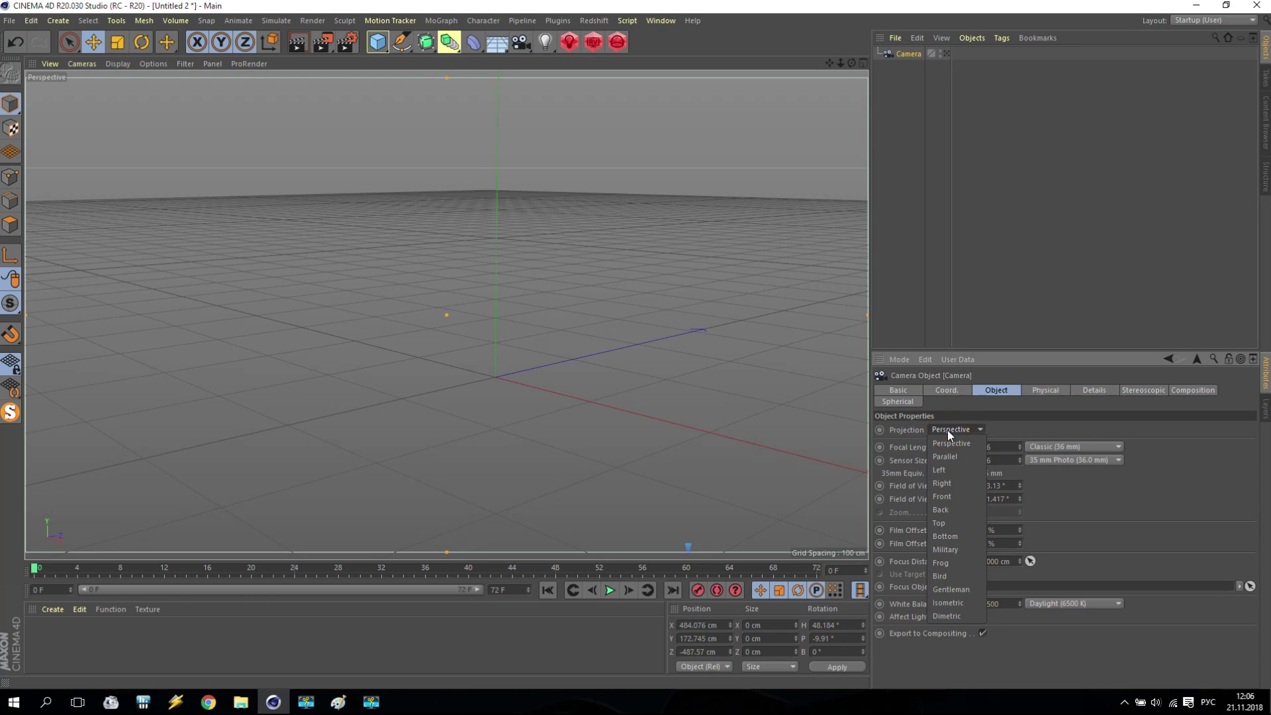
left_click(962, 497)
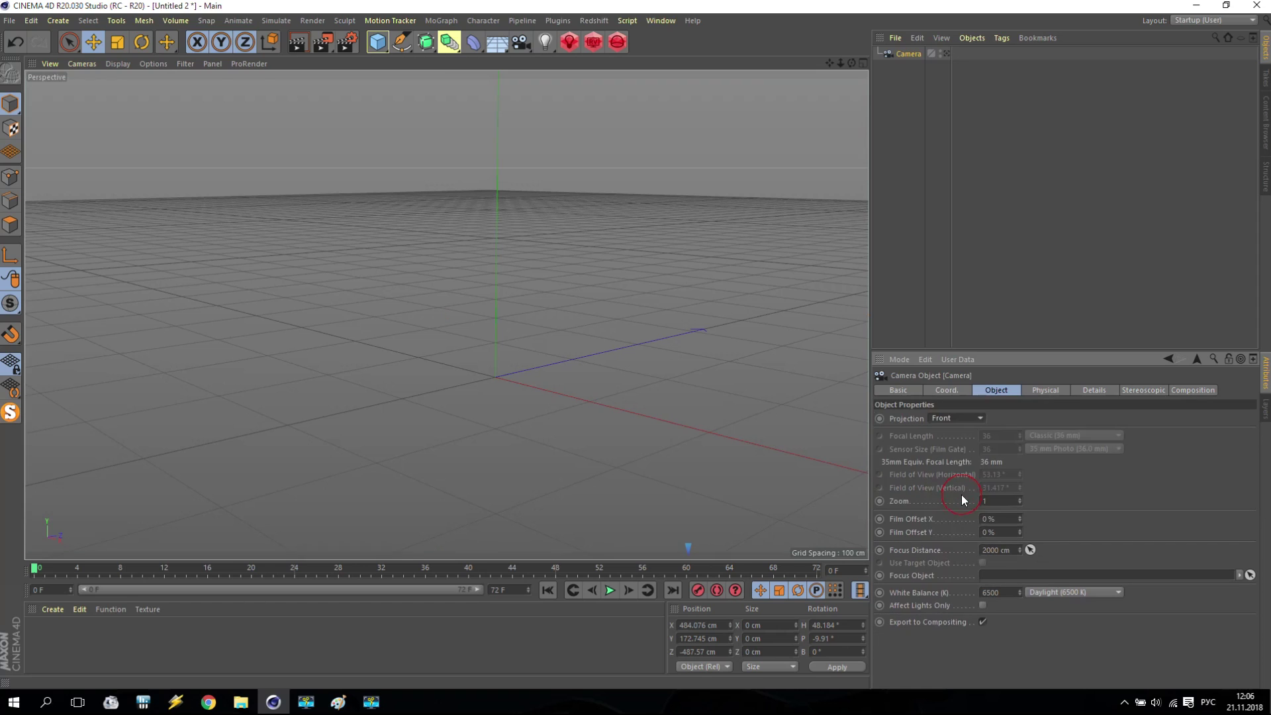
left_click(947, 53)
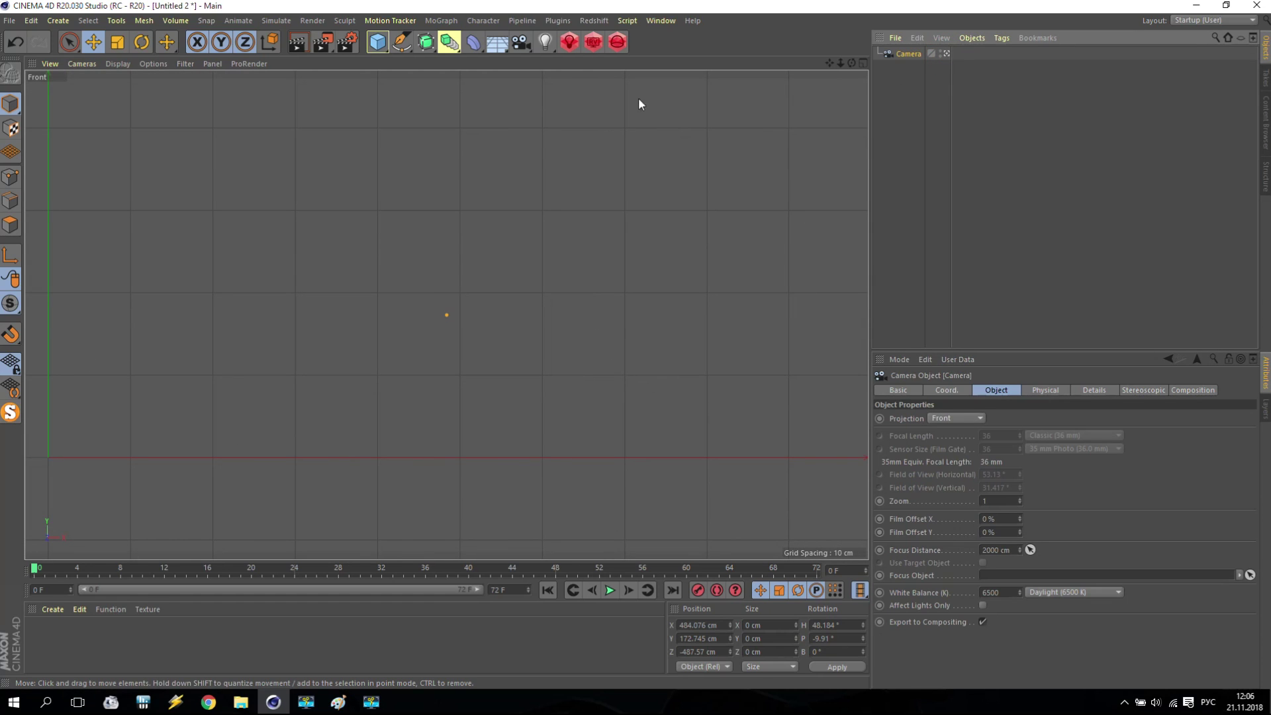
- Add a sphere primitive and set its radius to 20 cm
left_click(378, 43)
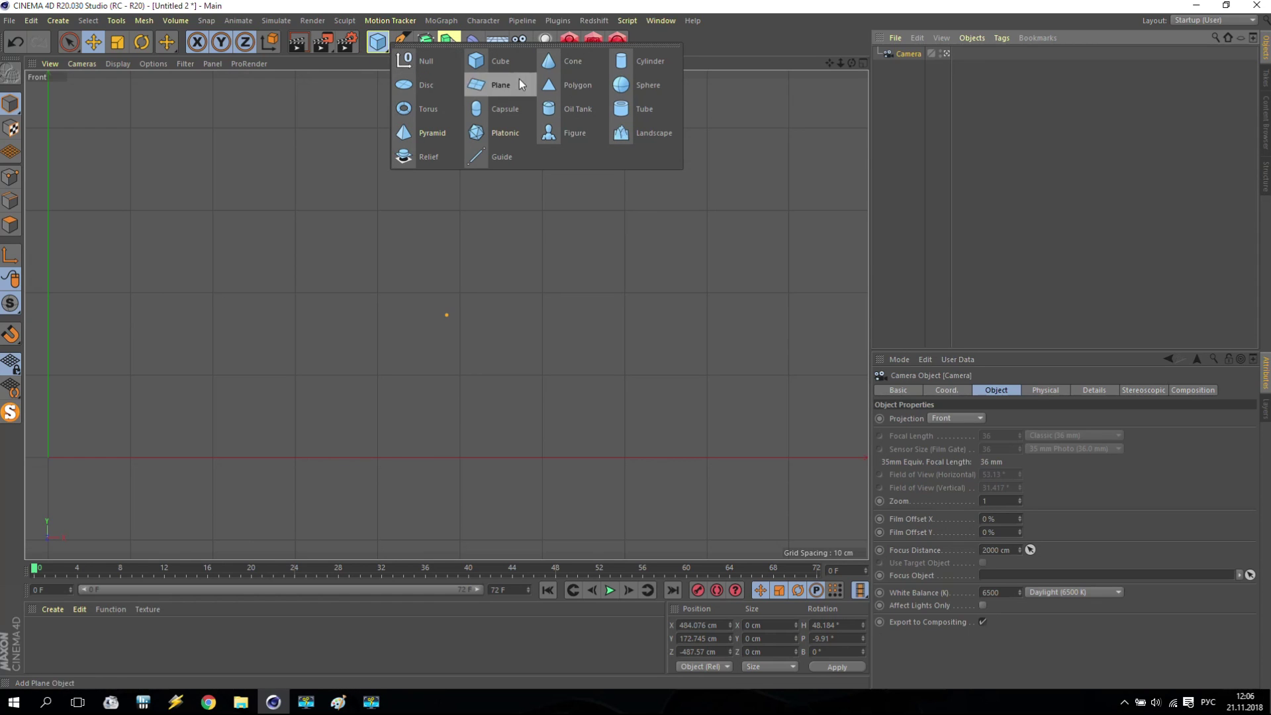
left_click(640, 92)
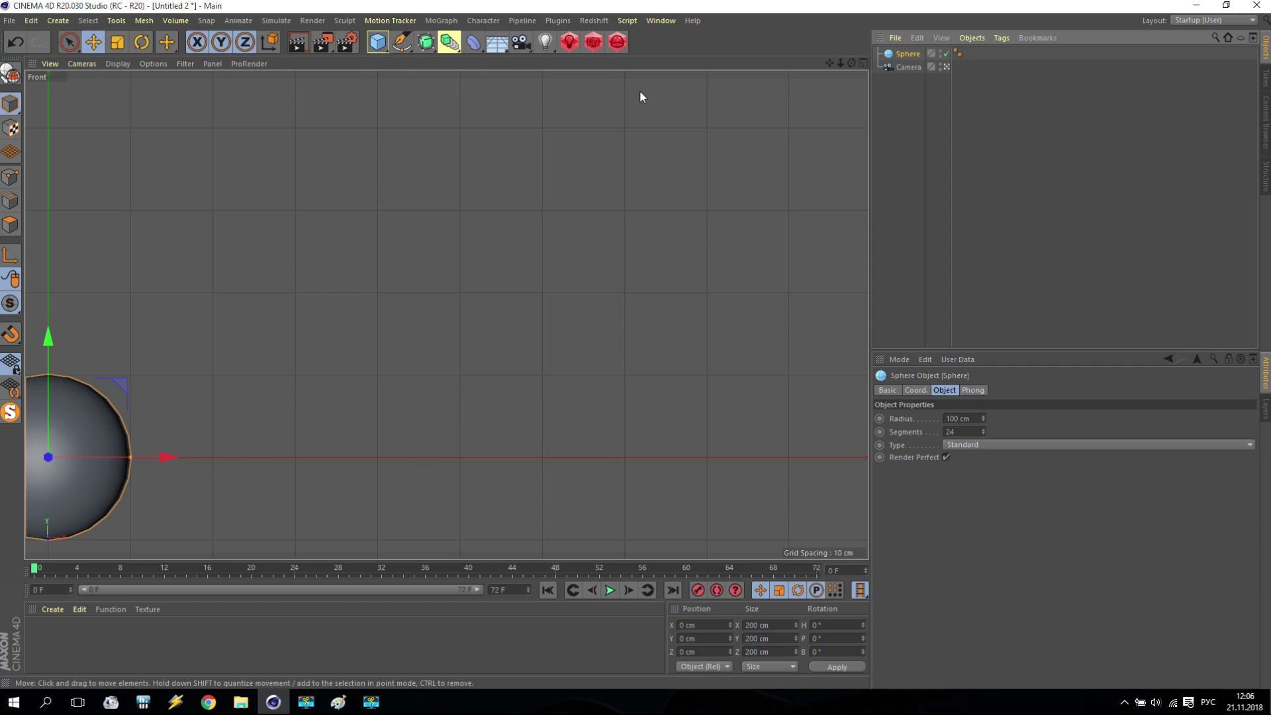
left_click_drag(830, 62, 278, 244)
left_click_drag(841, 62, 364, 337)
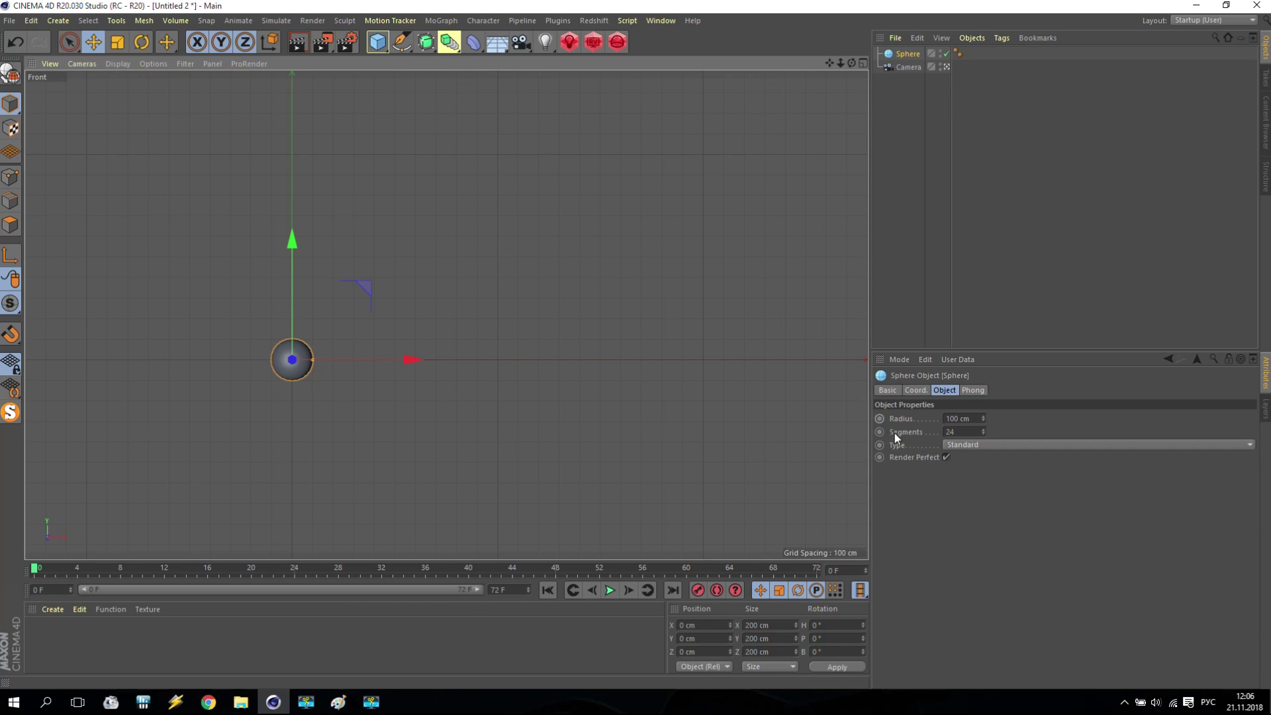
left_click(973, 416)
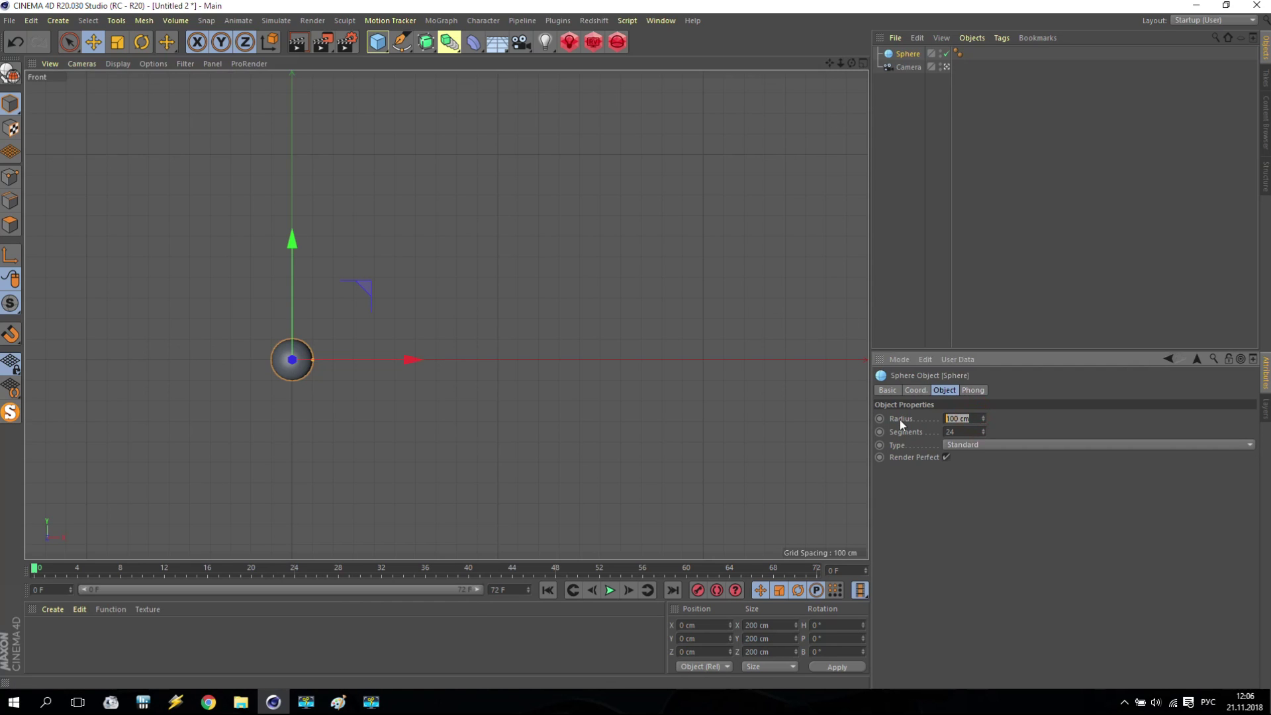
type("20")
key("Return")
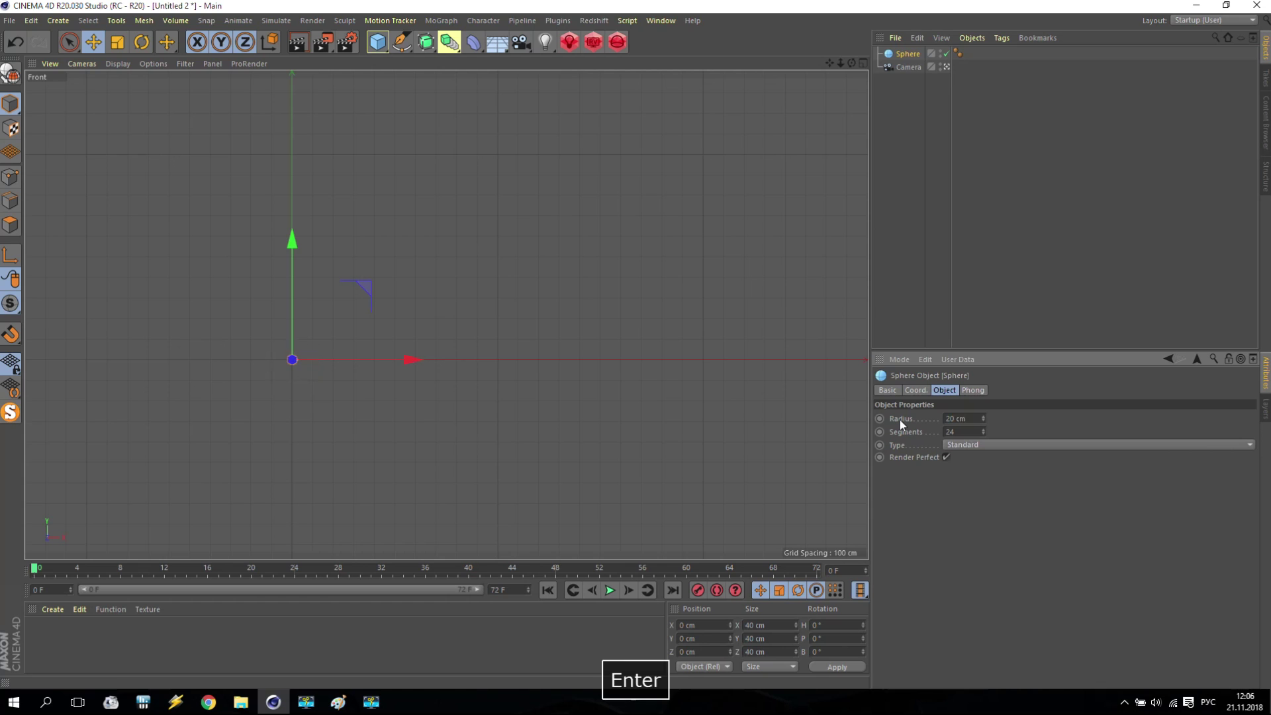
- Set the sphere's segments to 12
middle_click_drag(578, 394, 264, 388, "alt")
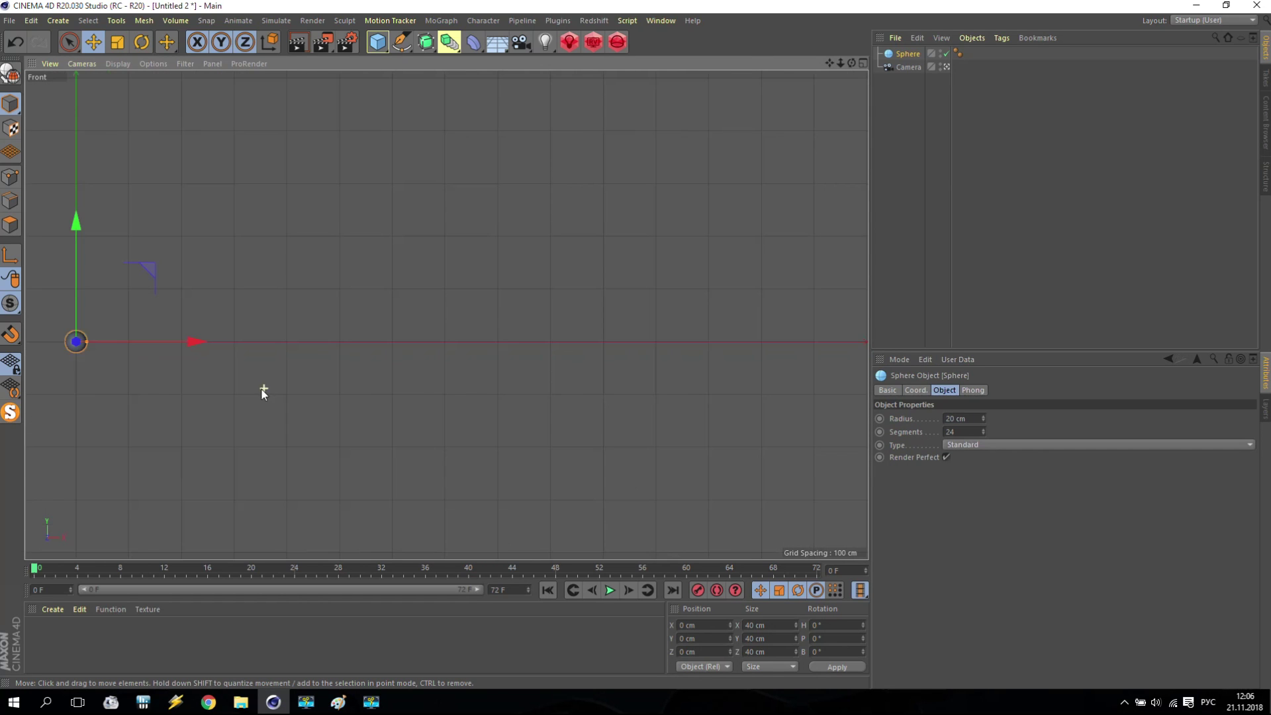
left_click_drag(829, 62, 913, 137)
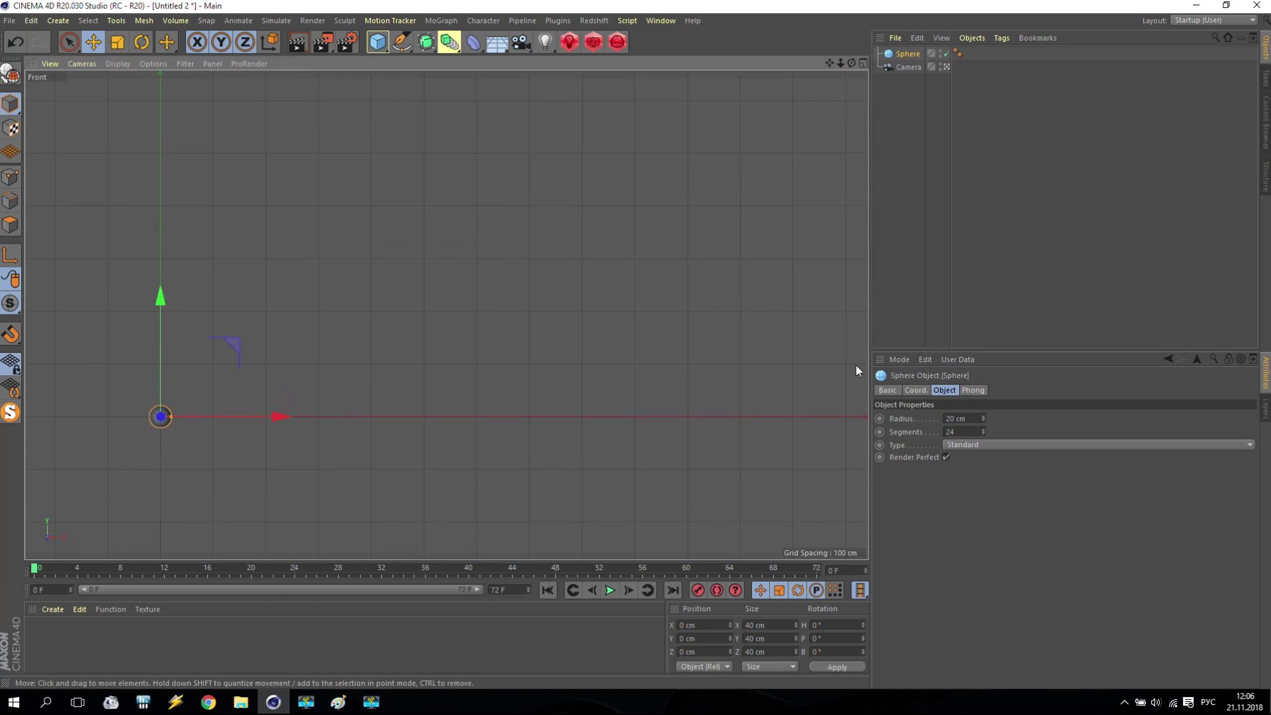
double_click(957, 432)
type("12")
key("Return")
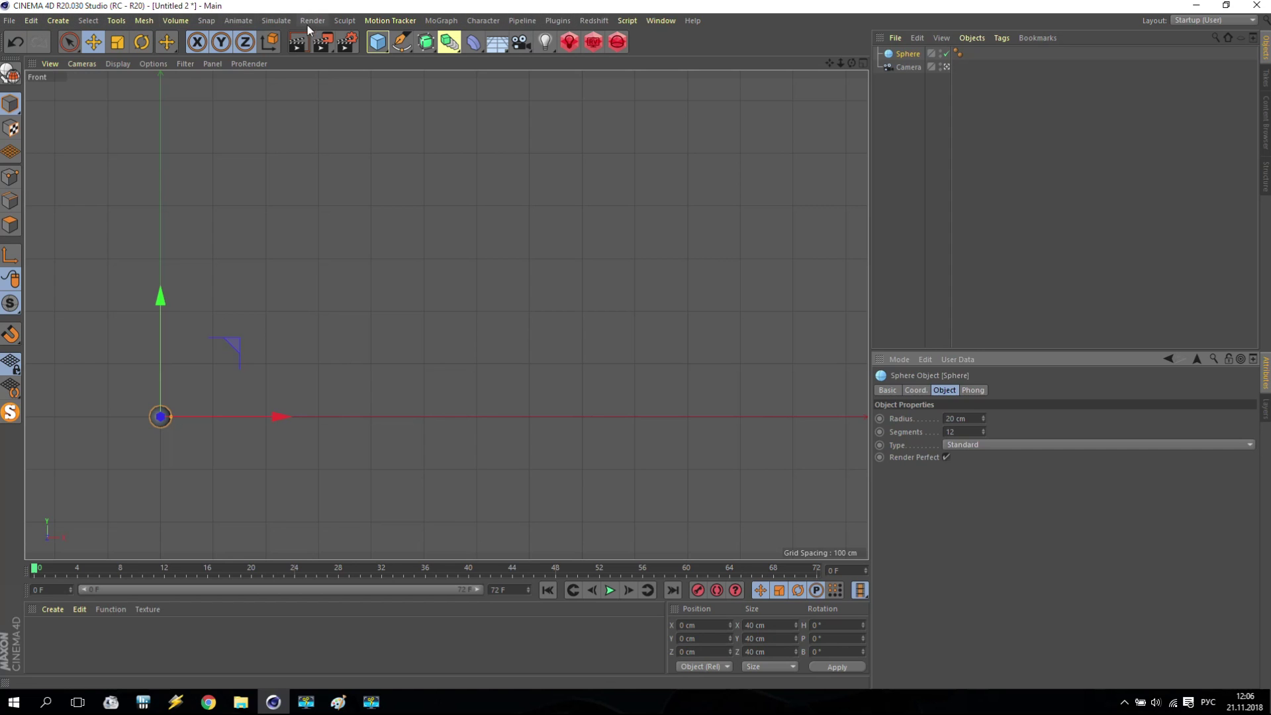
- Add a MoGraph Cloner and make the sphere its child
left_click(440, 22)
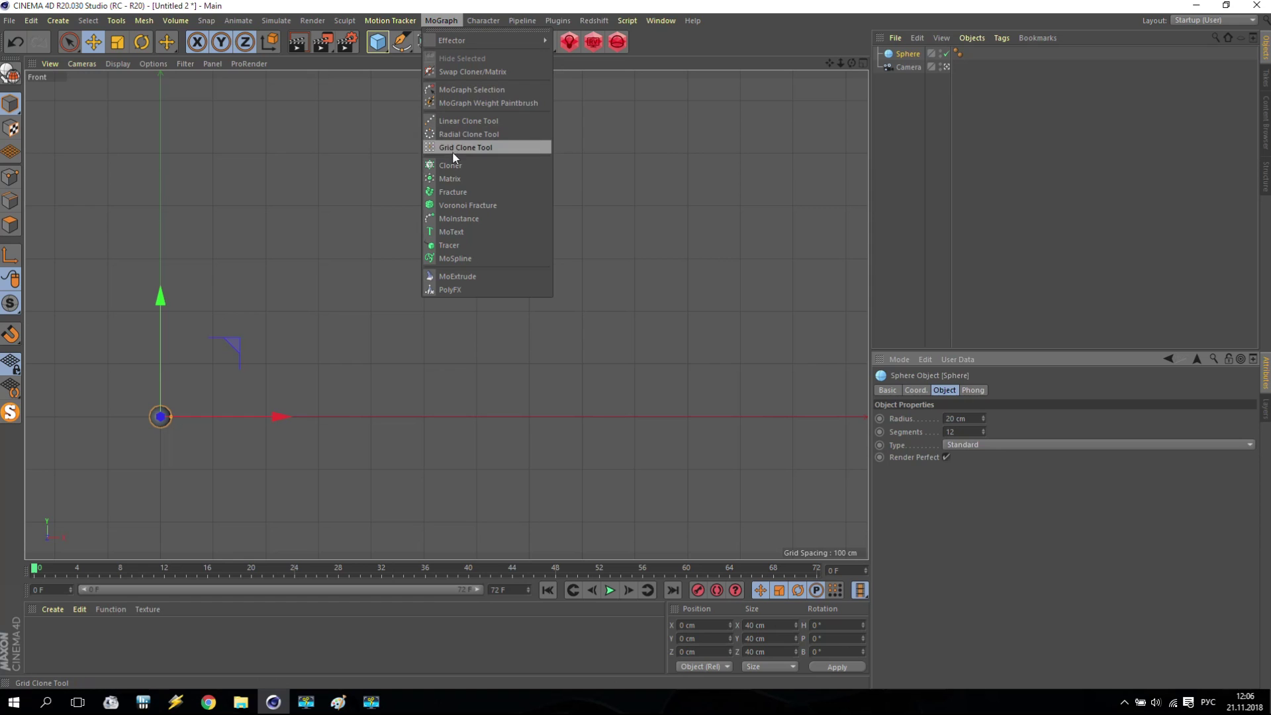
left_click(454, 171)
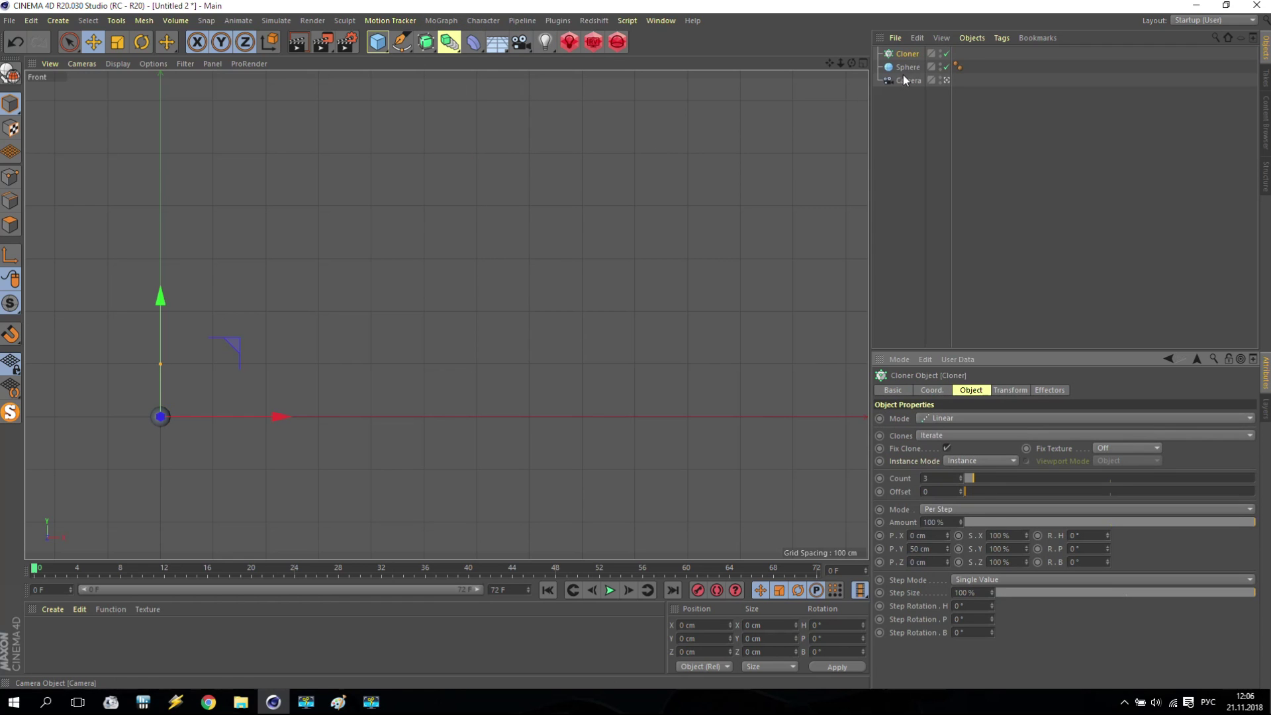
left_click_drag(909, 69, 907, 54)
left_click(153, 414)
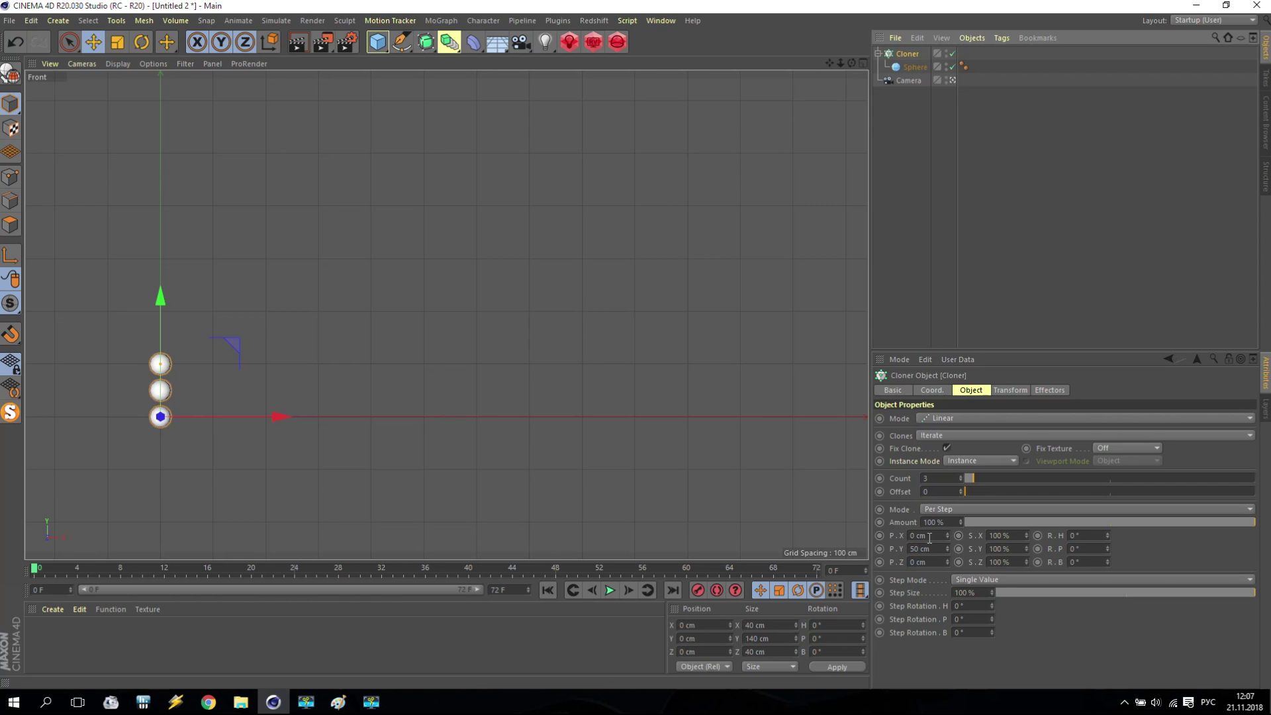
- Lay the clones out horizontally with a per-step offset of 50 cm in X and 0 in Y, and set the count to 10
left_click_drag(937, 549, 903, 549)
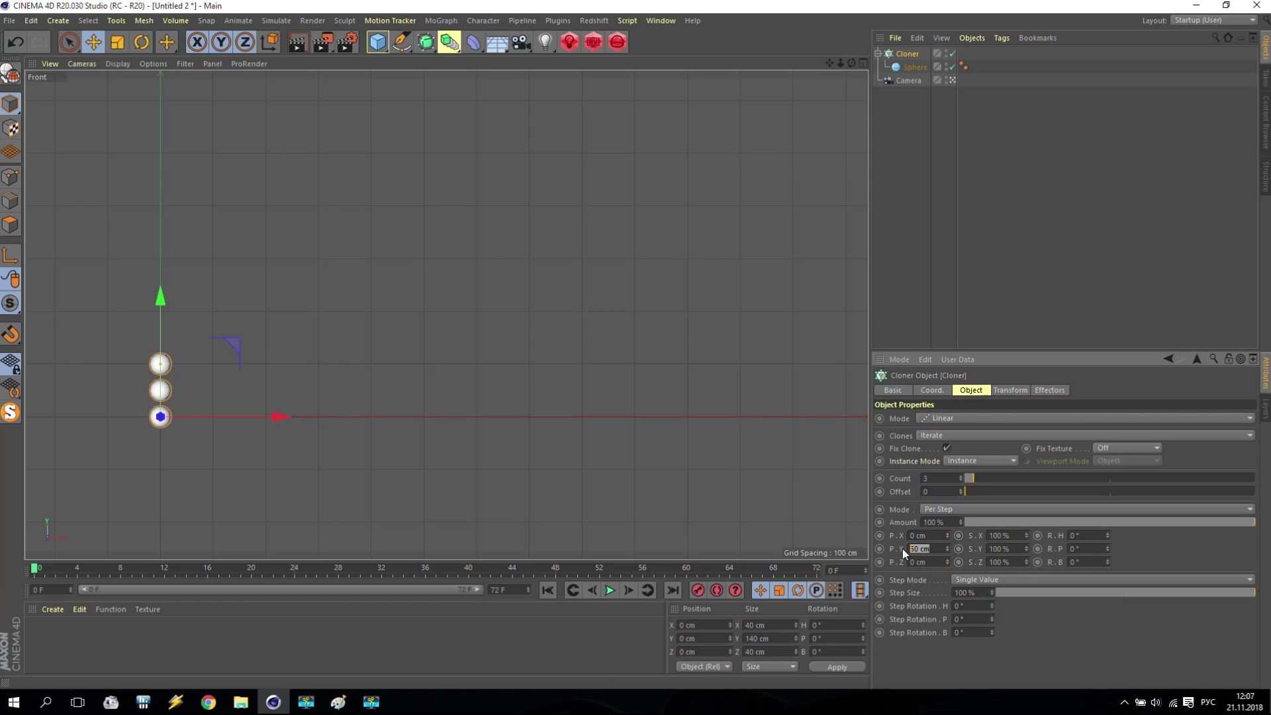
type("0")
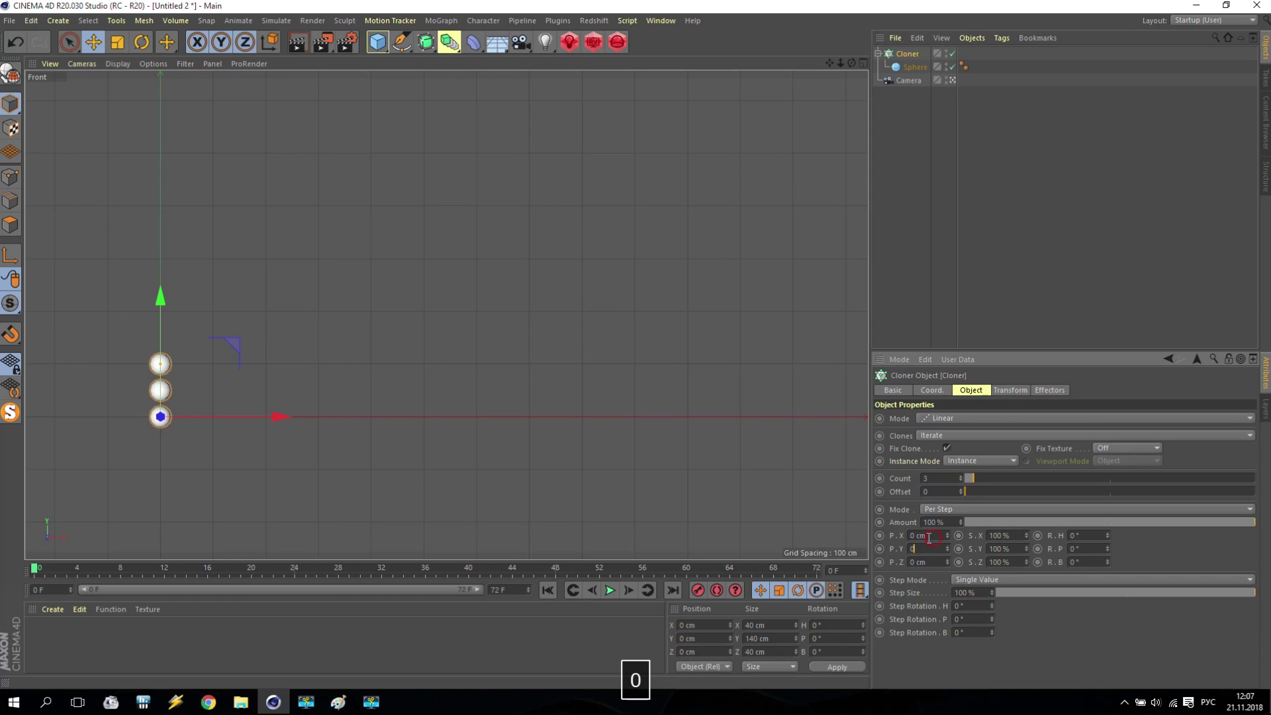
left_click_drag(929, 537, 879, 536)
type("50")
key("Return")
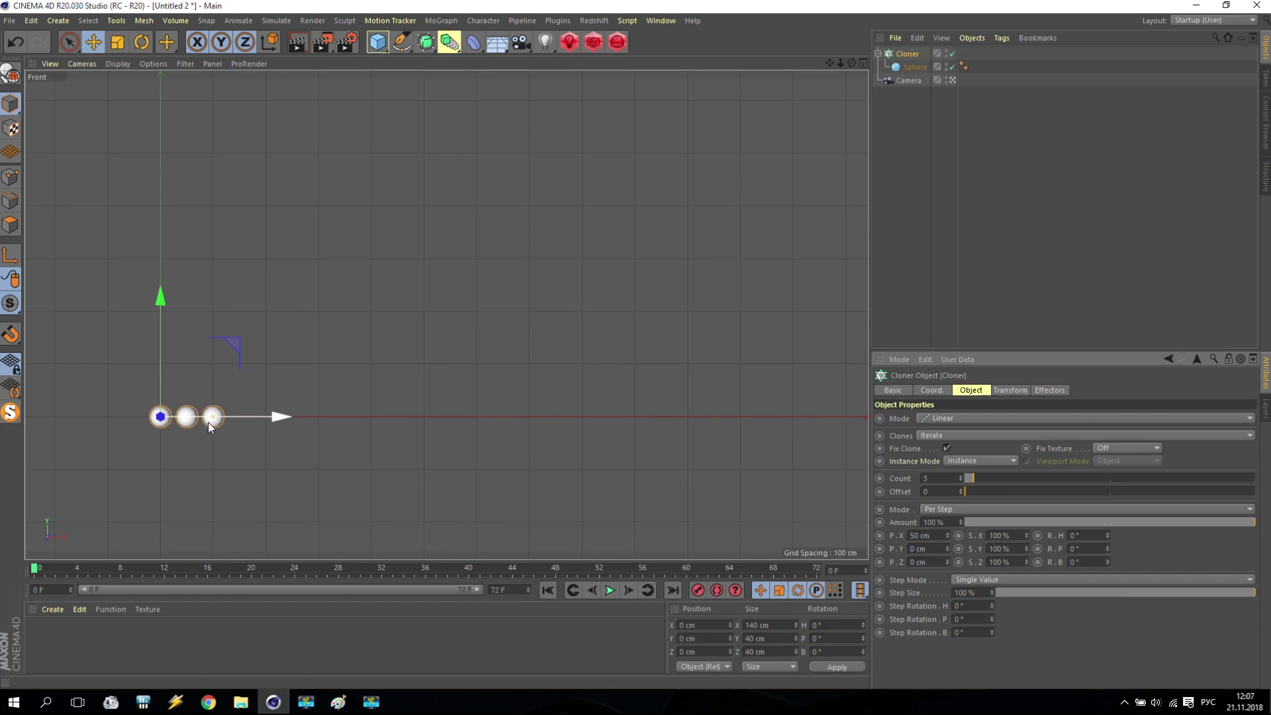
left_click_drag(963, 479, 994, 478)
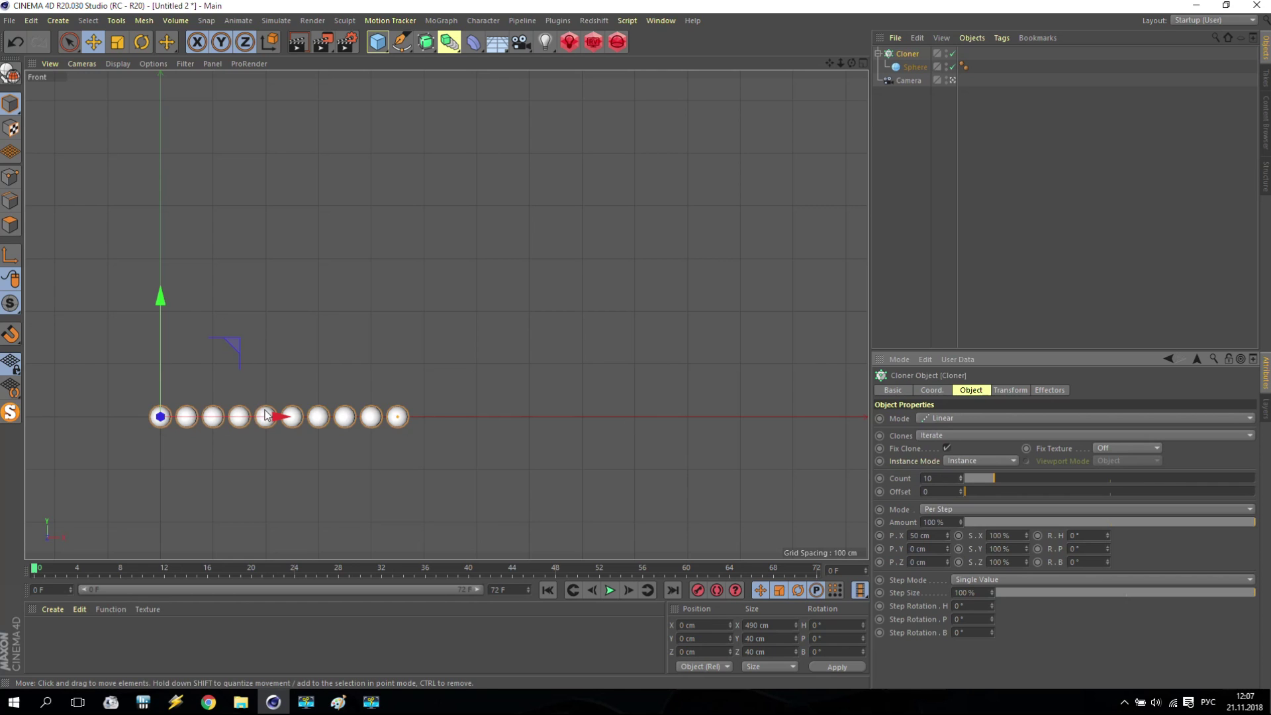
- Duplicate the cloner row about 45 cm upward and shift the copy about 100 cm along X
left_click(915, 67)
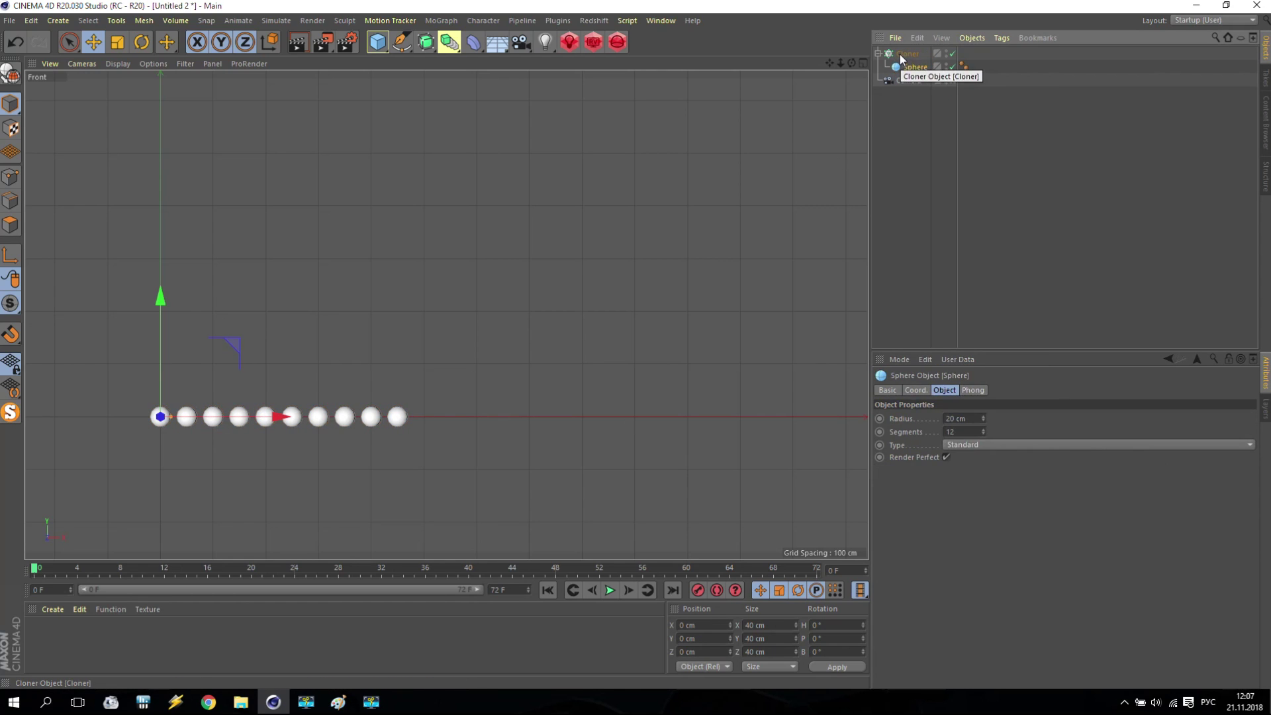
left_click(904, 54)
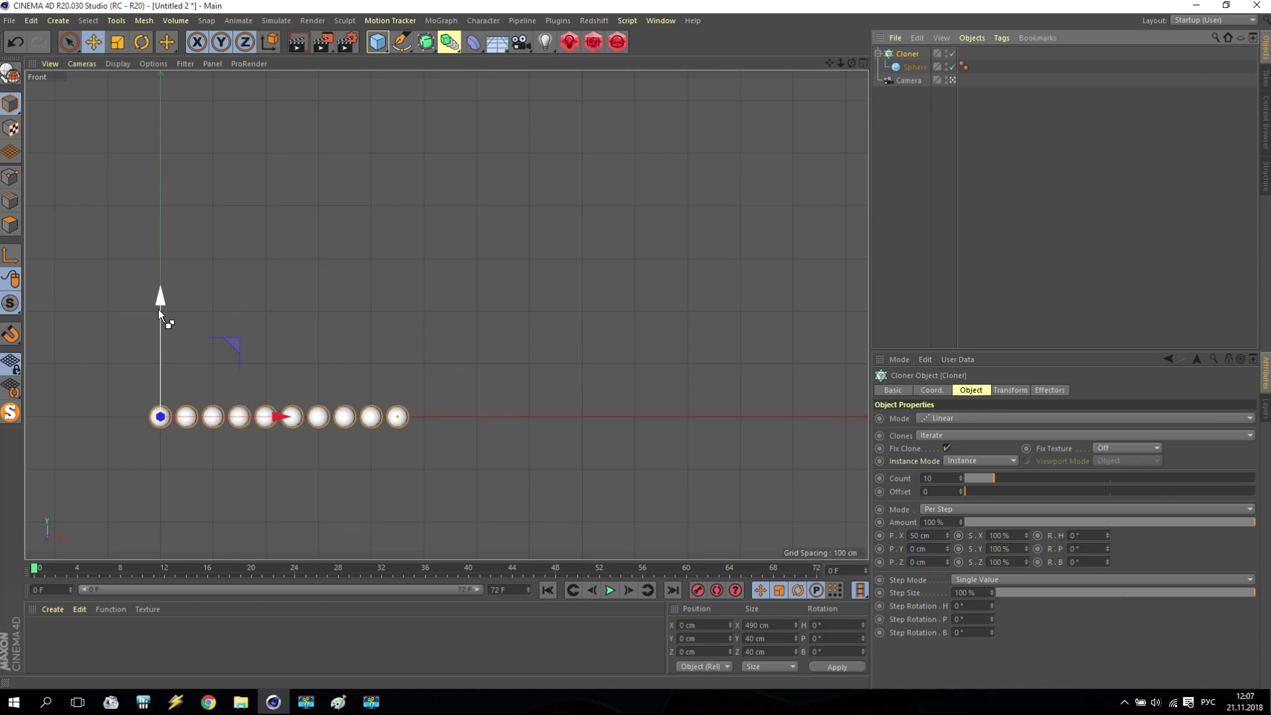
left_click_drag(162, 301, 161, 277, "ctrl")
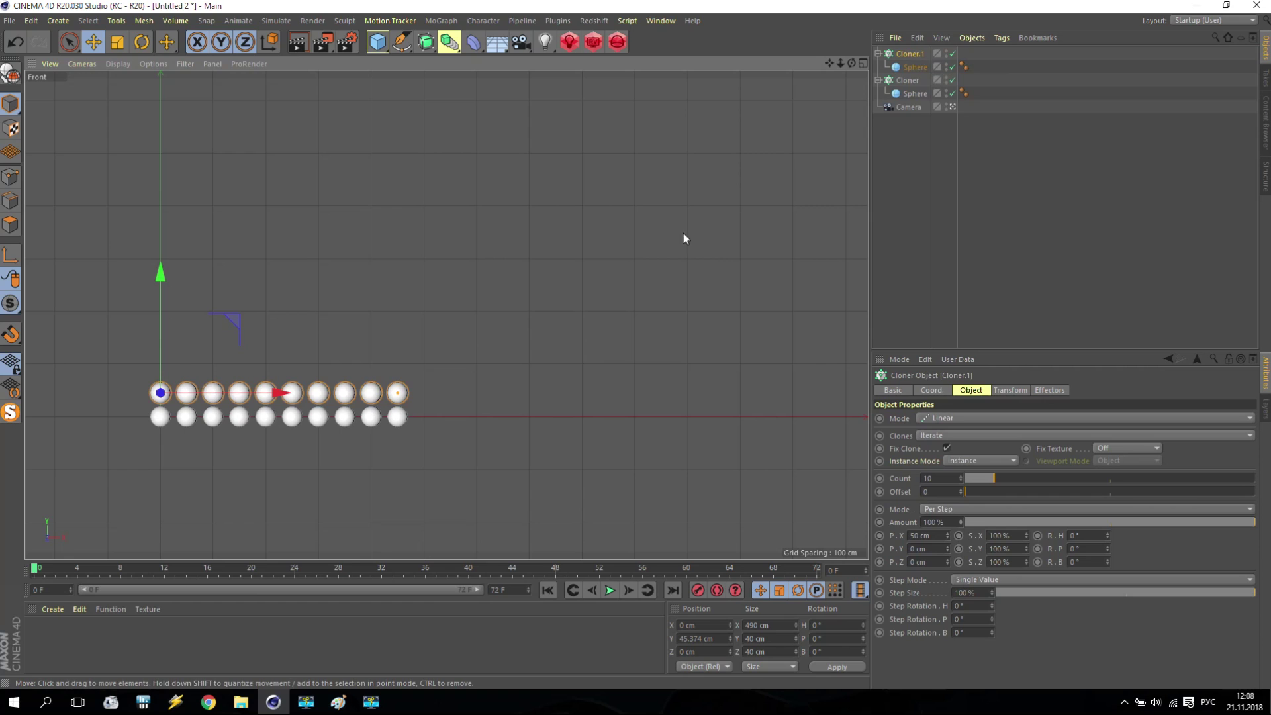
left_click_drag(276, 392, 329, 396)
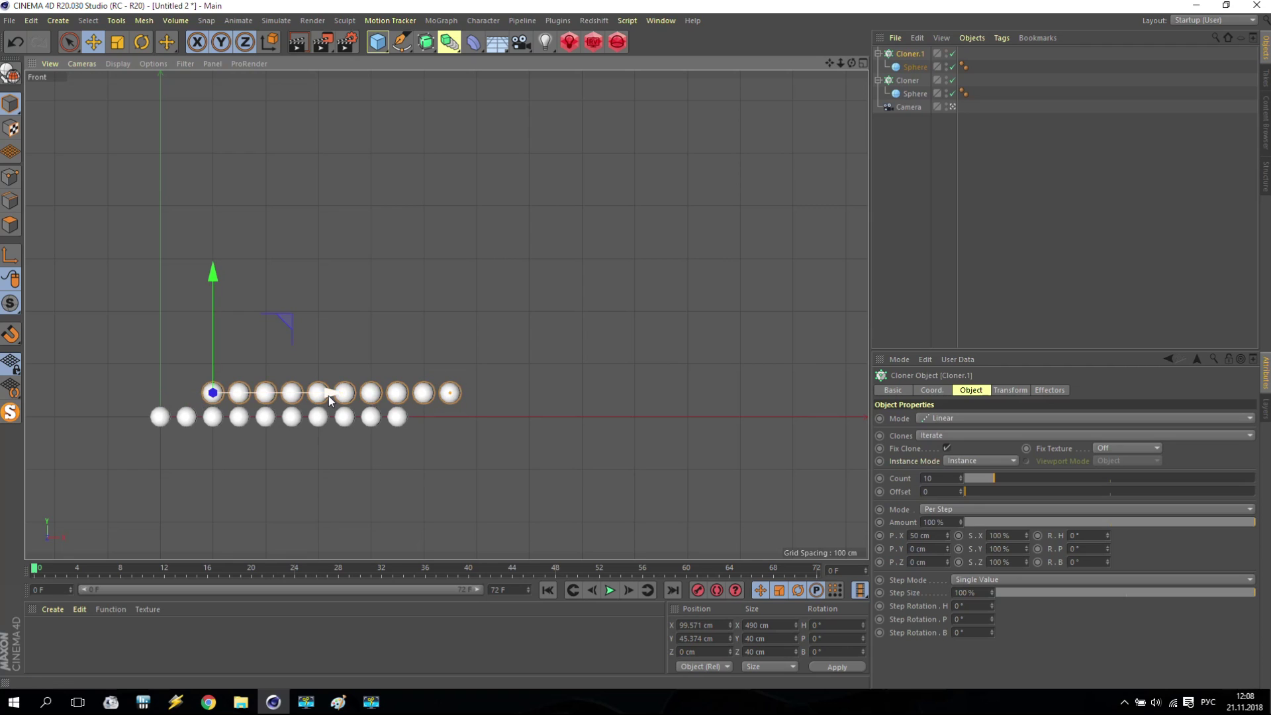
- Reduce the upper row's clone count to 5 and move the row to about 110 cm in X
left_click(962, 480)
left_click(961, 481)
left_click(962, 480)
left_click(962, 481)
left_click(962, 481)
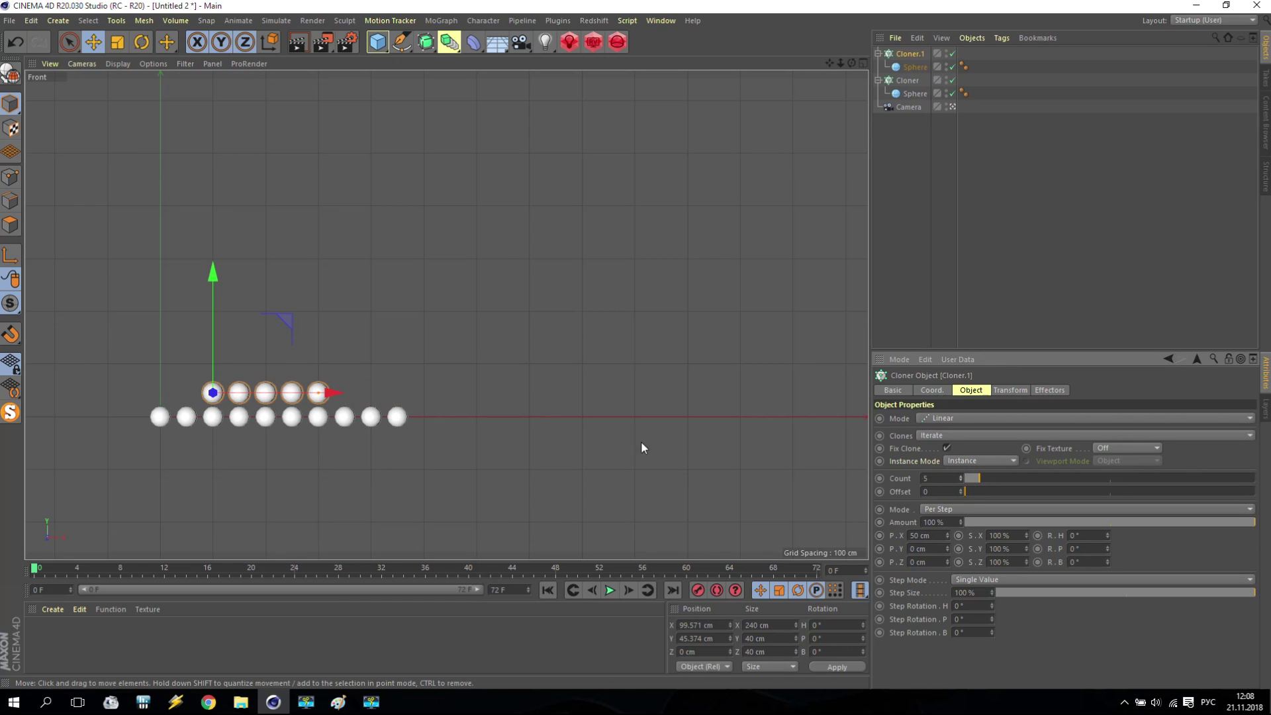
left_click_drag(330, 395, 343, 396)
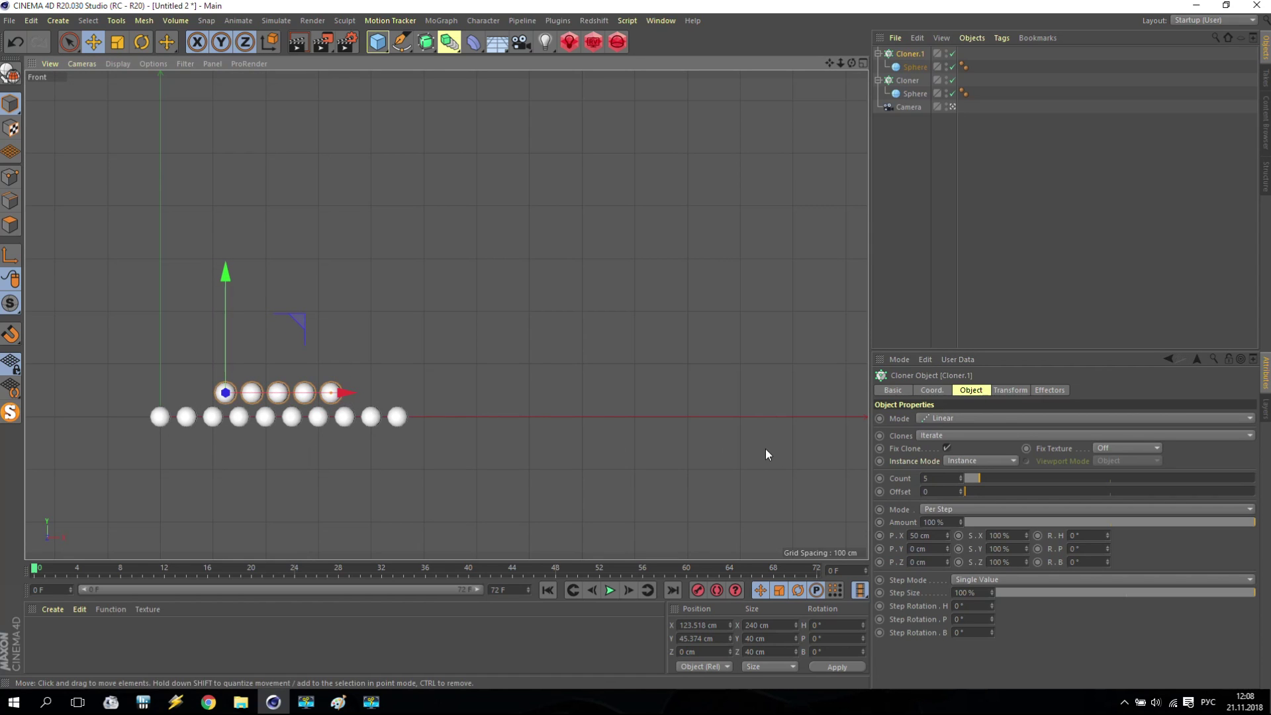
left_click_drag(352, 392, 344, 393)
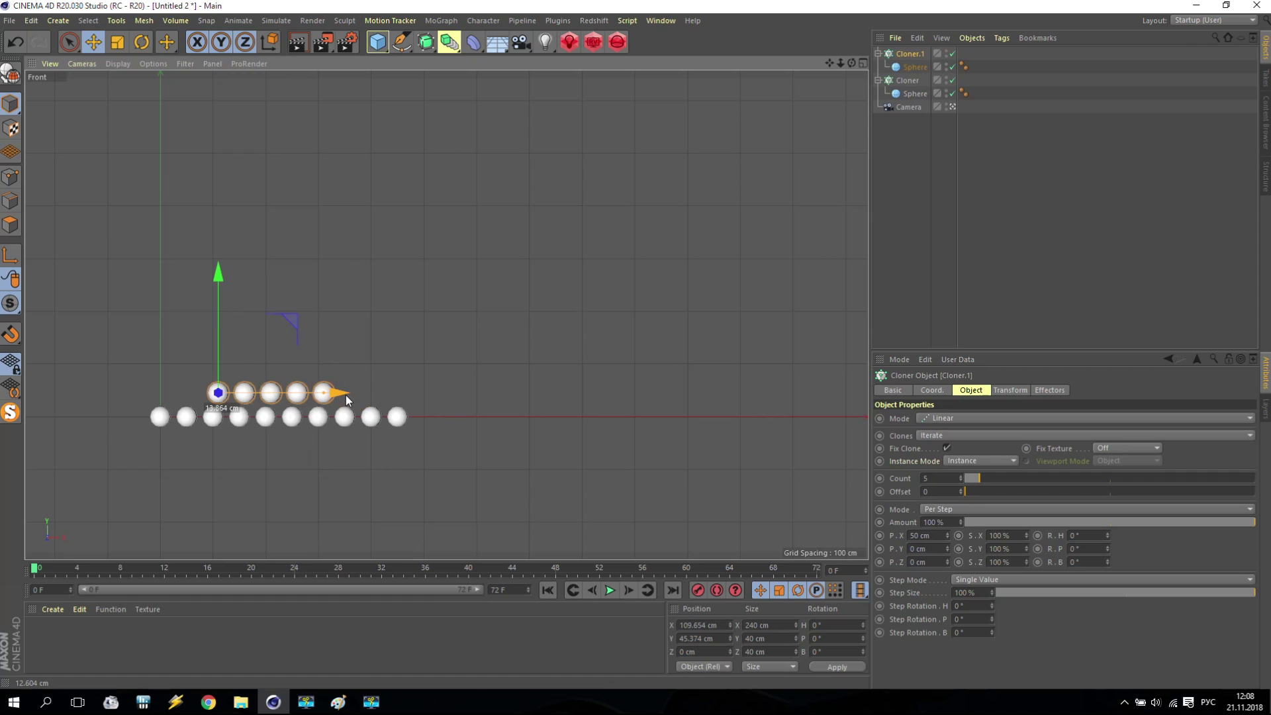
- Set the upper row to 6 clones with a 47 cm X step, and nudge it slightly along X over the lower row
left_click(961, 476)
left_click_drag(948, 538, 948, 540)
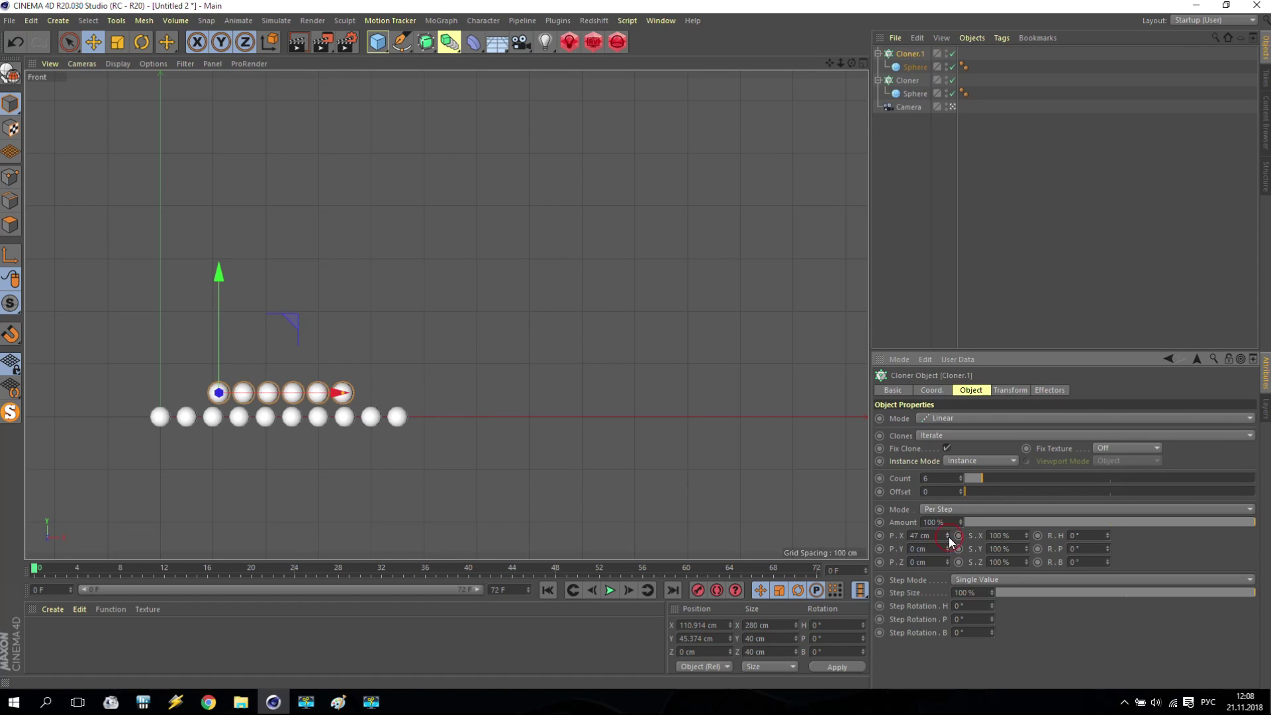
left_click_drag(327, 396, 332, 396)
- Set the lower row's per-step X offset to 45 cm
left_click(907, 80)
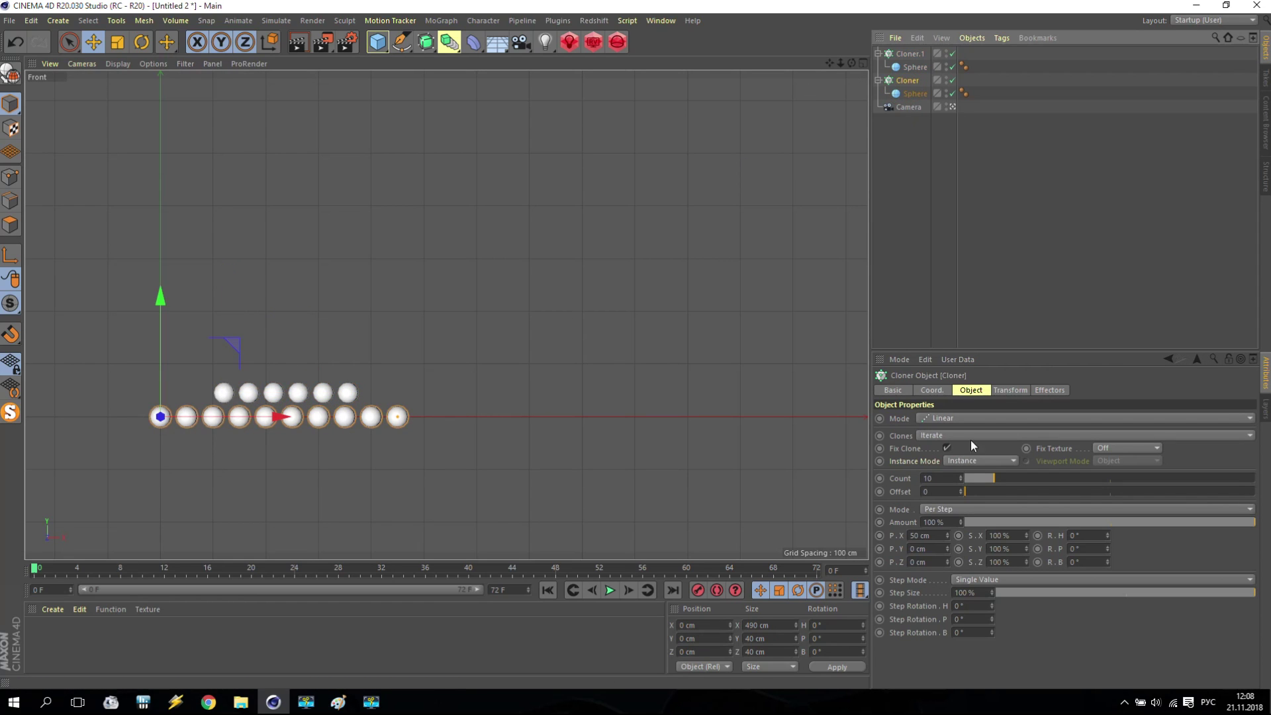
left_click_drag(948, 538, 949, 542)
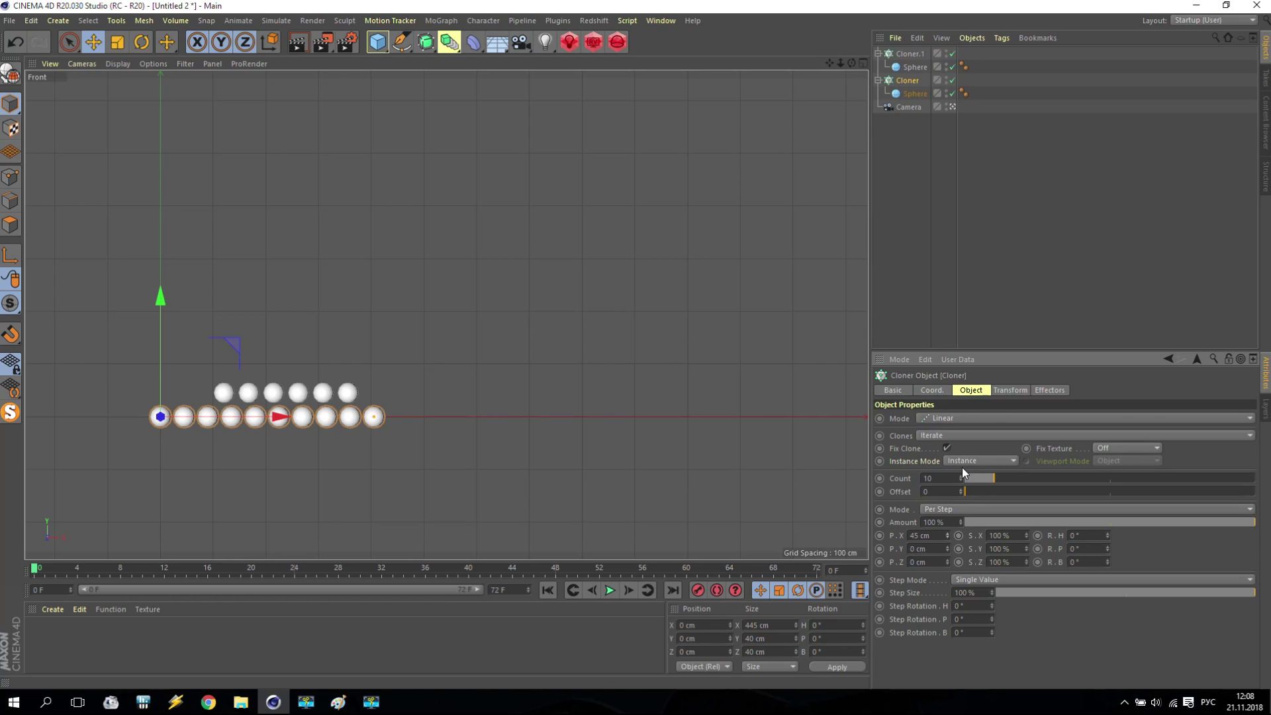
- Set the lower row to 12 clones and shift the upper row to about 140 cm in X
left_click_drag(961, 478, 961, 475)
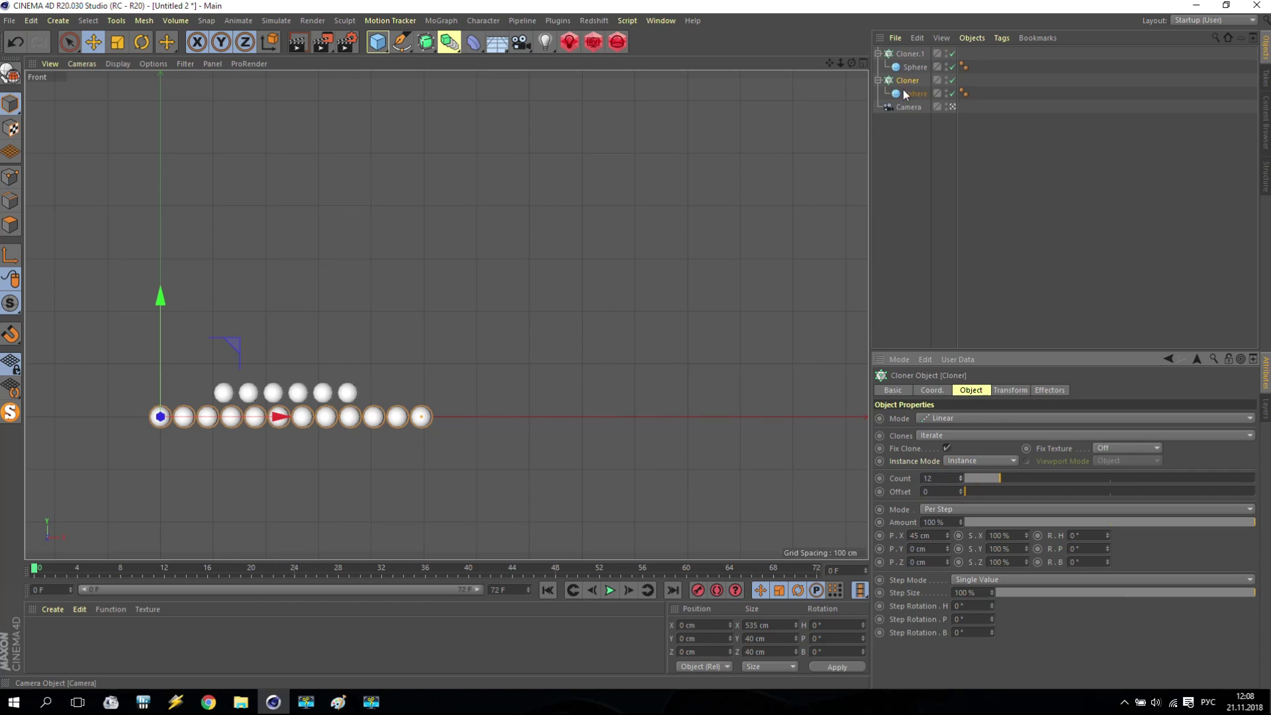
left_click(912, 59)
left_click_drag(328, 393, 338, 393)
- Duplicate the upper row to about 234 cm in X and 93 cm in Y, and set the copy's clone count to 2
middle_click_drag(354, 331, 470, 318, "alt")
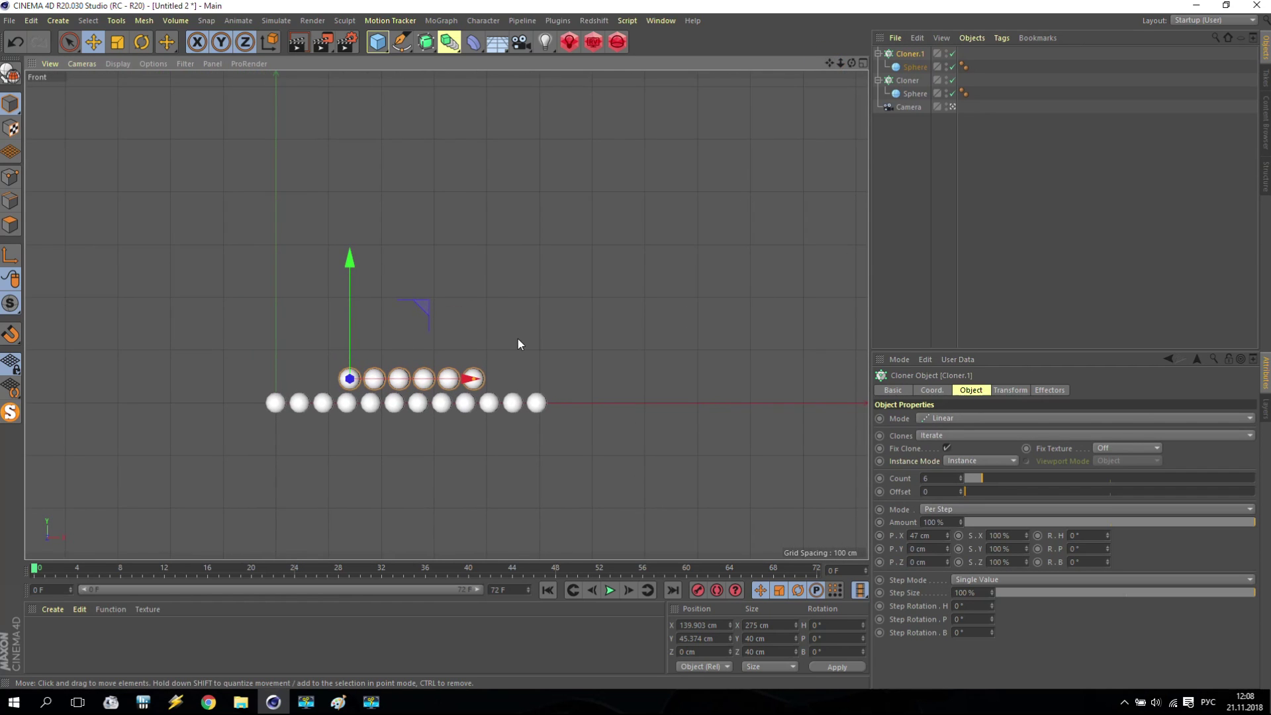
scroll(510, 352, "up", 1)
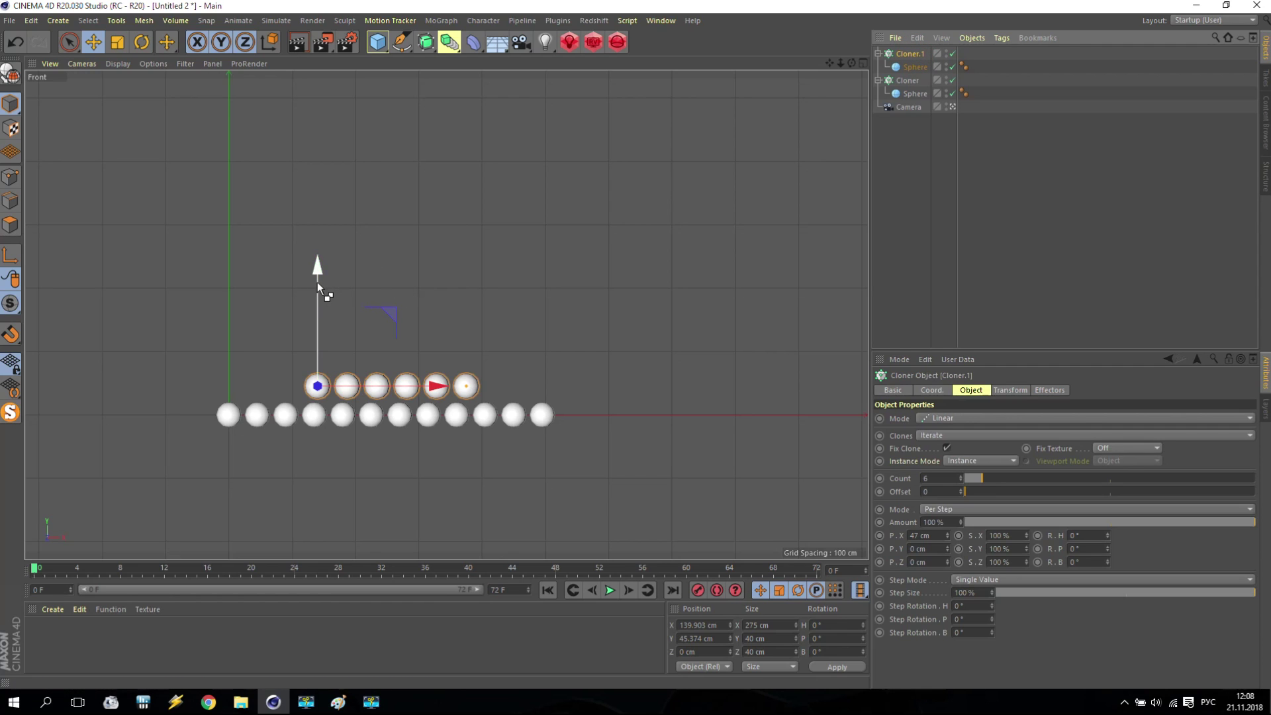
left_click_drag(317, 282, 316, 252, "ctrl")
left_click_drag(415, 355, 475, 359)
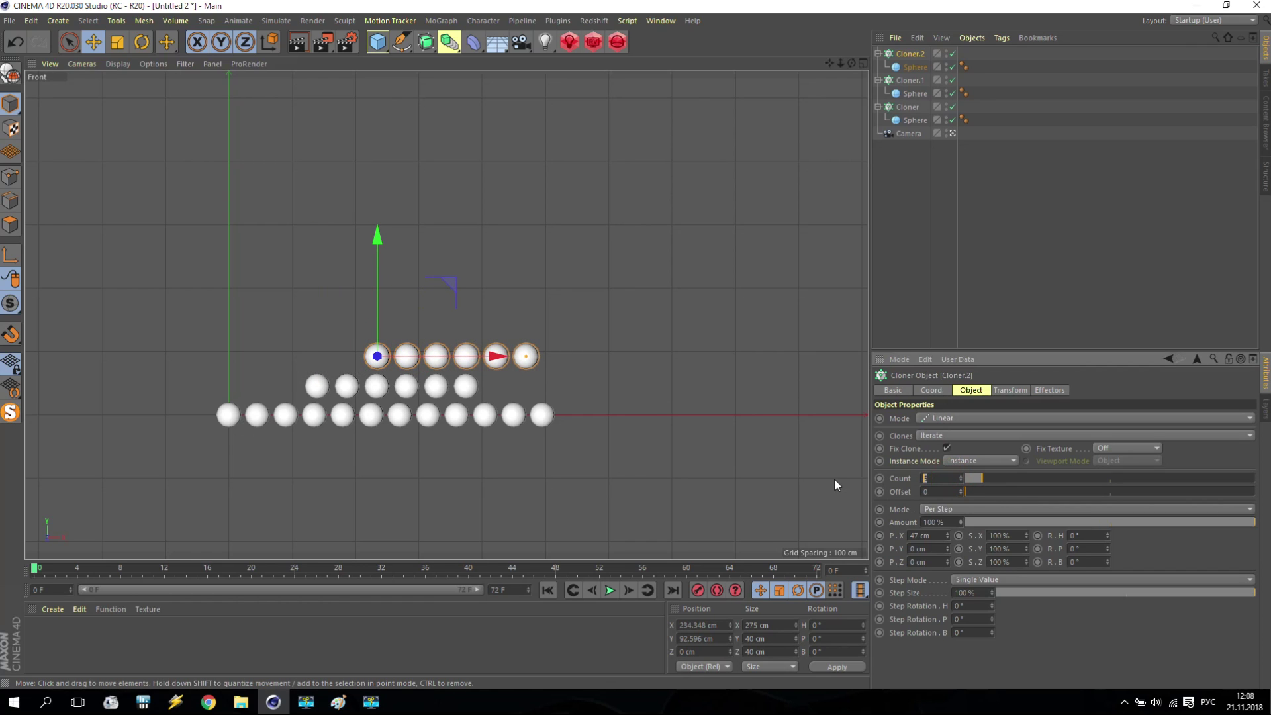
type("2")
key("Return")
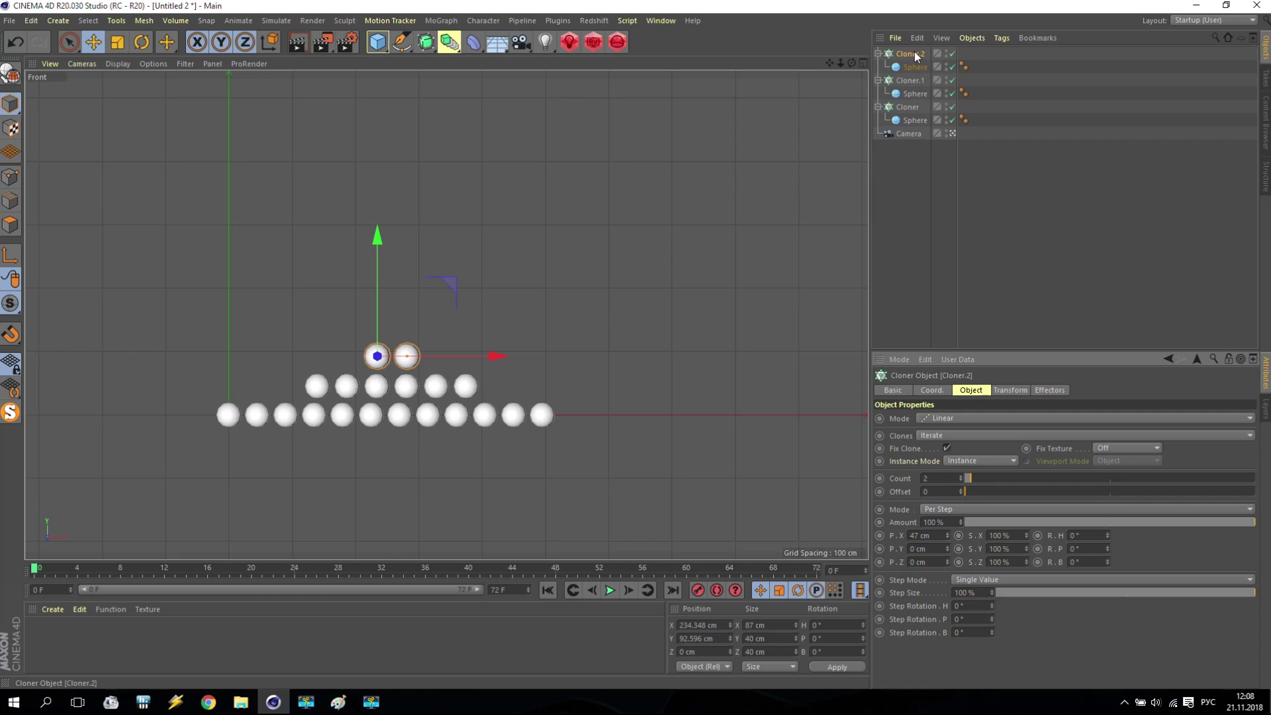
- Set the radius of the sphere in the topmost cloner to 40 cm
left_click(895, 66)
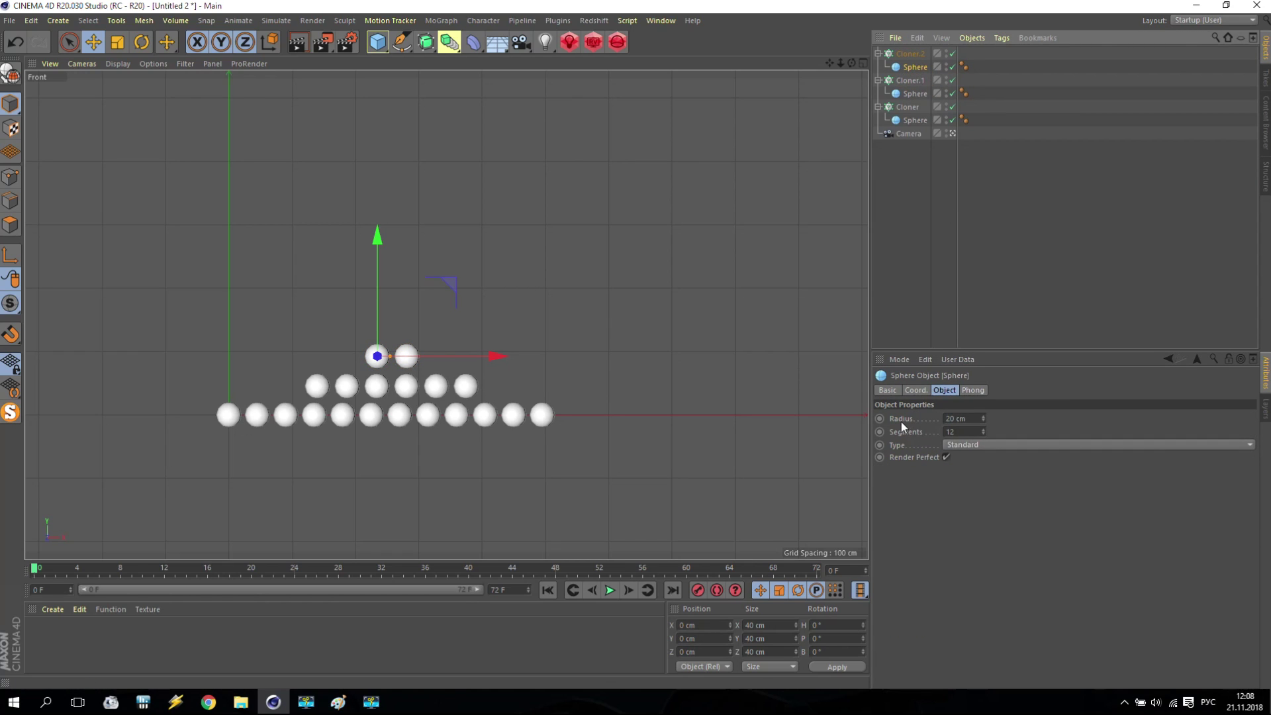
left_click(973, 418)
type("50")
key("Return")
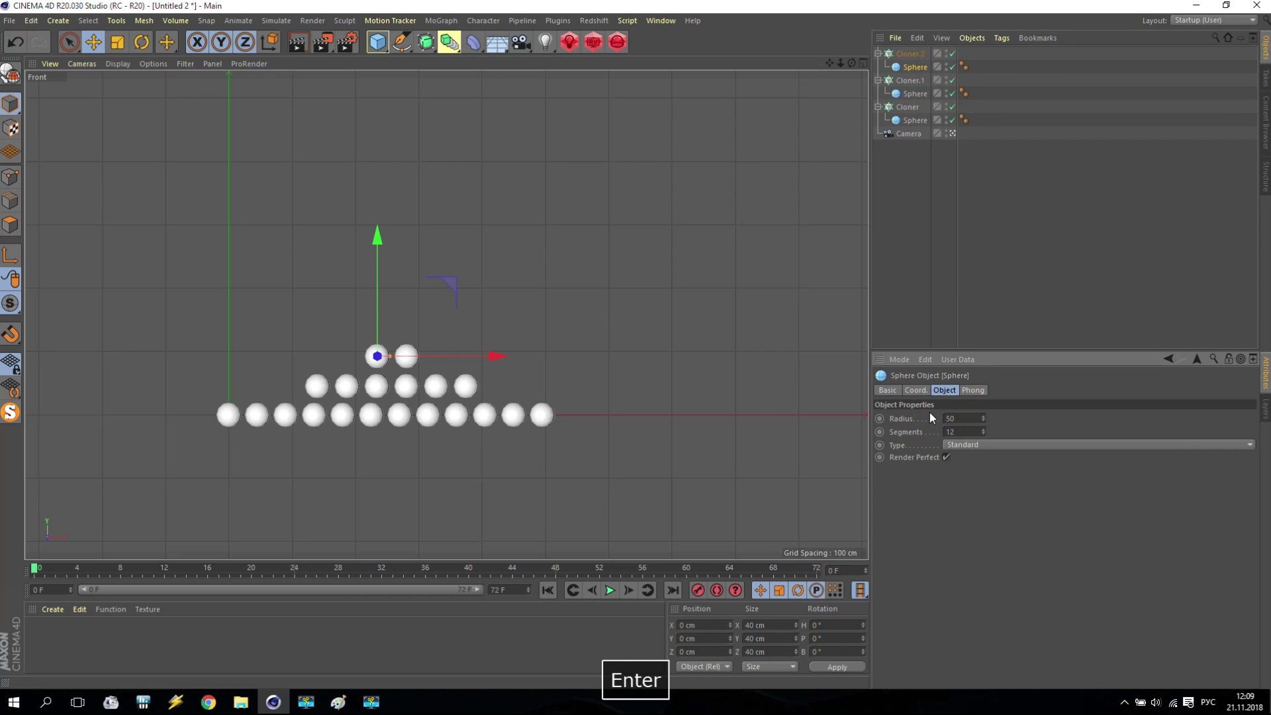
left_click(965, 419)
type("40")
key("Return")
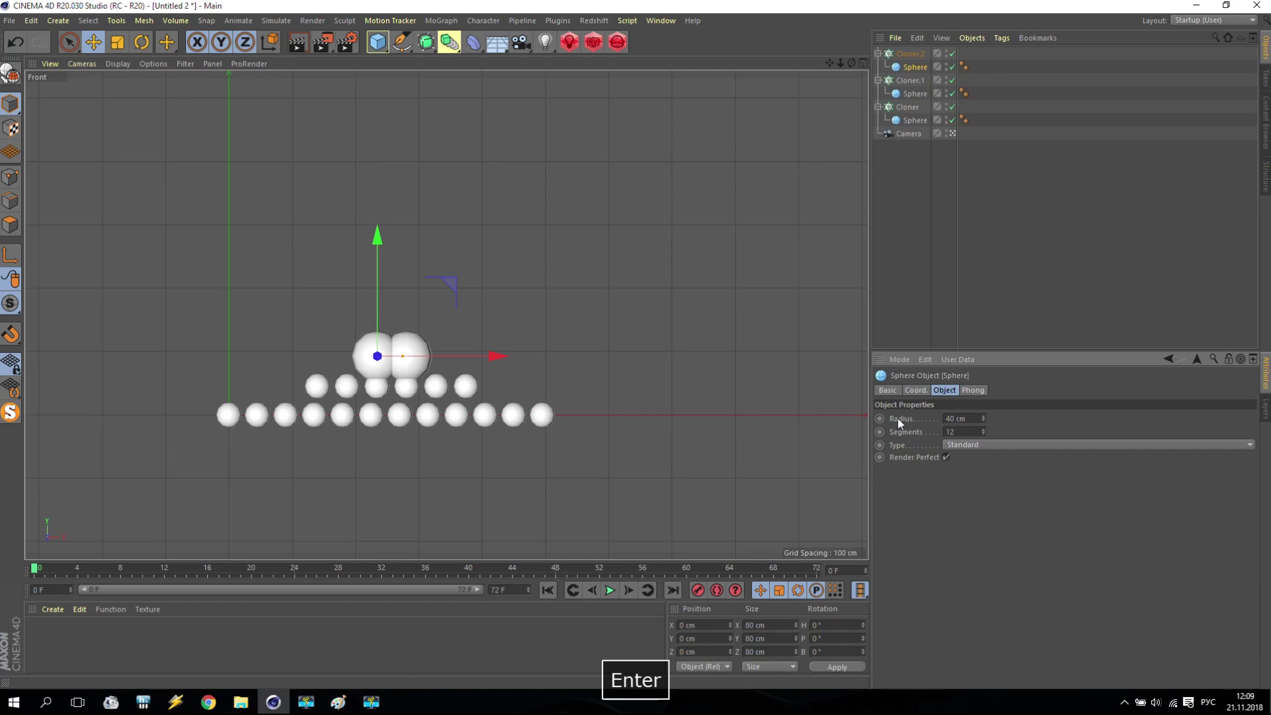
- Set the topmost cloner's X step to 83 cm and move it to about 220 cm in X and 107 cm in Y
left_click(910, 54)
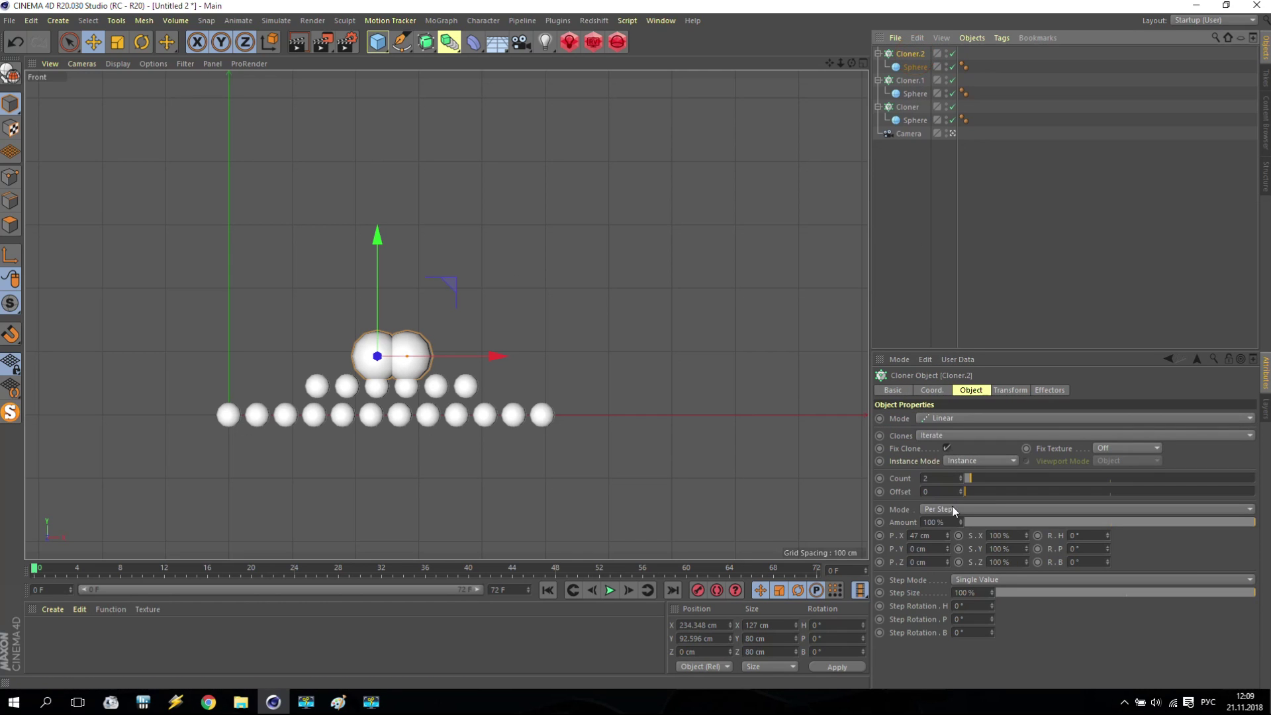
left_click_drag(947, 536, 973, 537)
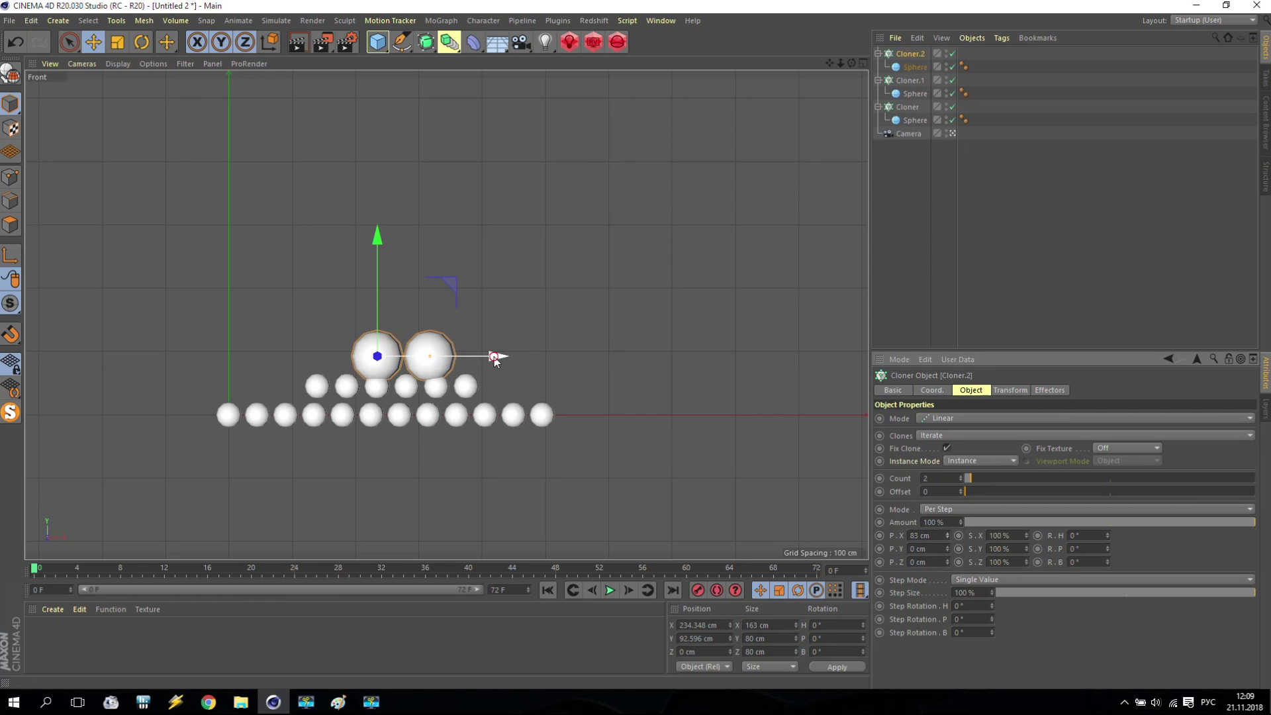
left_click_drag(492, 355, 482, 358)
left_click_drag(365, 297, 364, 284)
left_click_drag(472, 349, 476, 351)
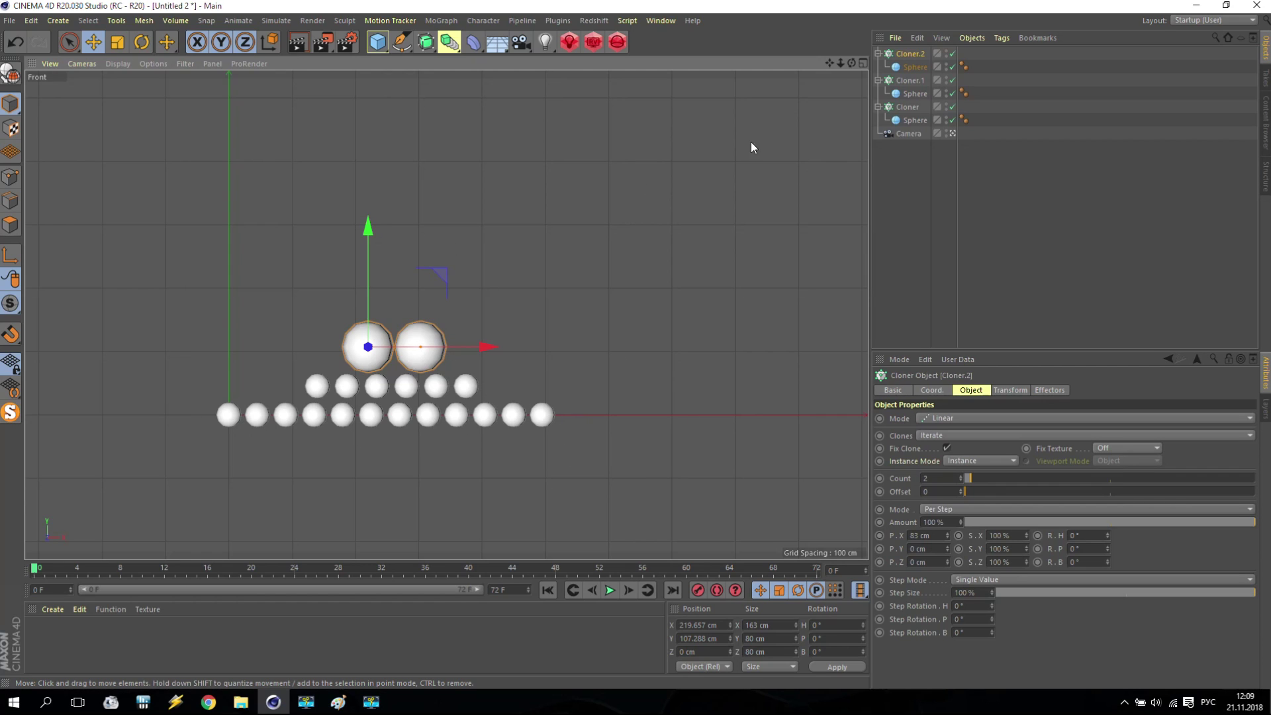
- Add a Metaball object and make all three cloners its children
left_click_drag(832, 65, 835, 65)
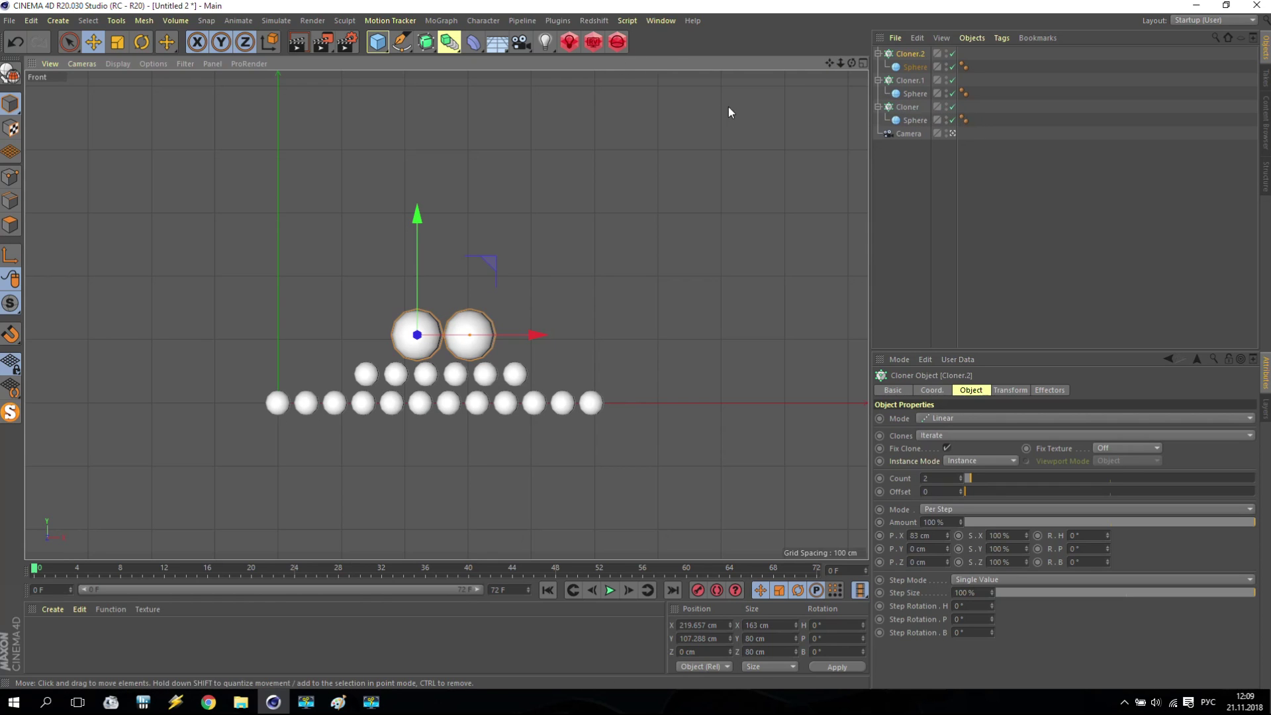
left_click(447, 50)
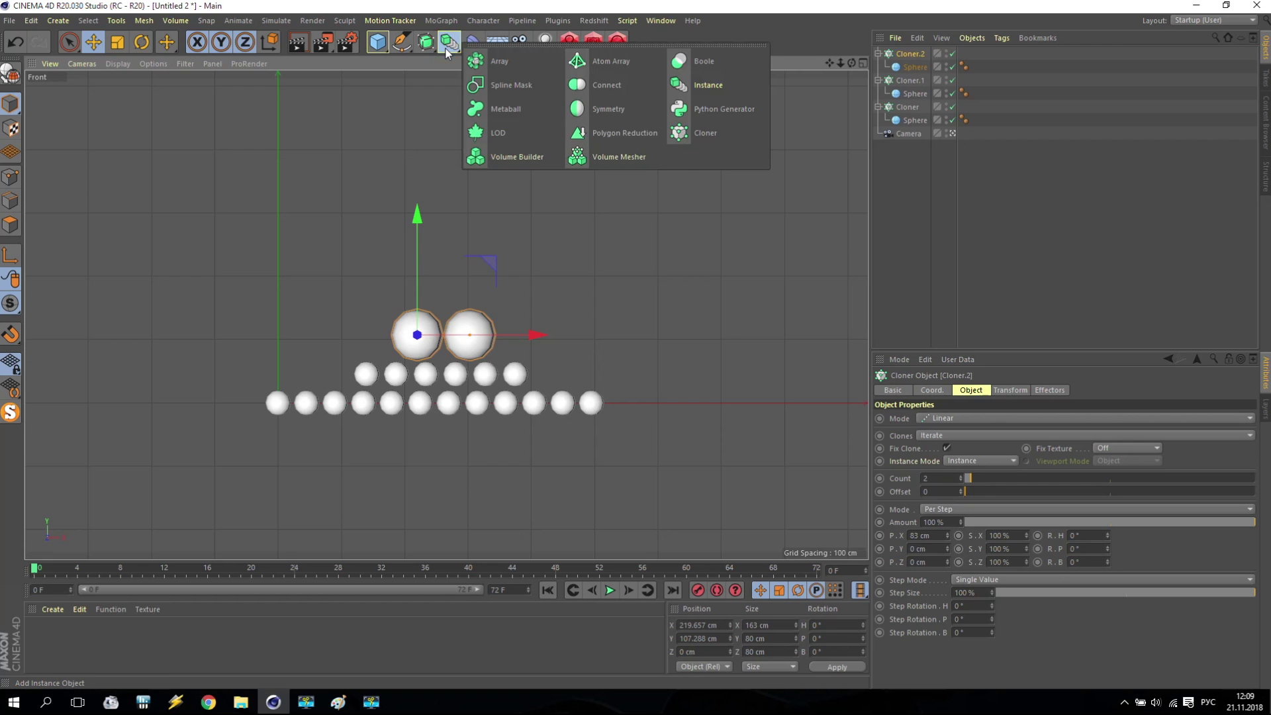
left_click(518, 110)
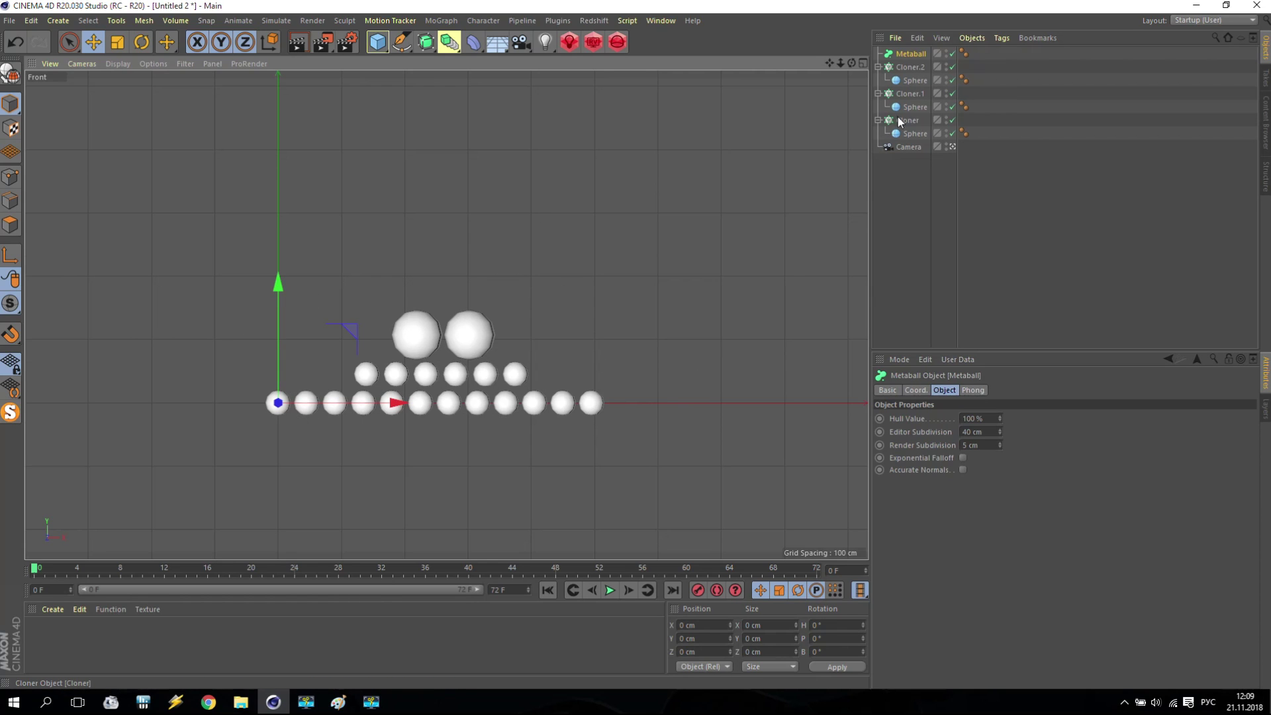
left_click(907, 66)
left_click_drag(908, 66, 913, 54)
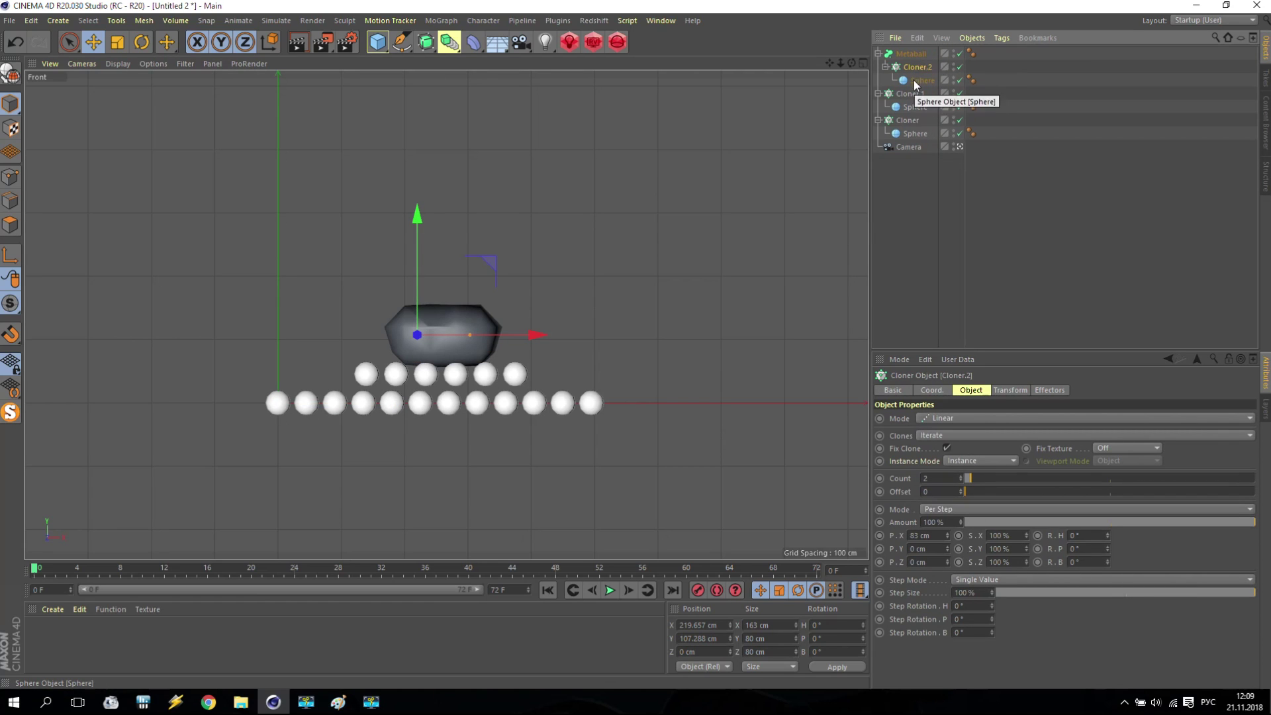
left_click_drag(910, 94, 913, 54)
left_click_drag(909, 120, 914, 54)
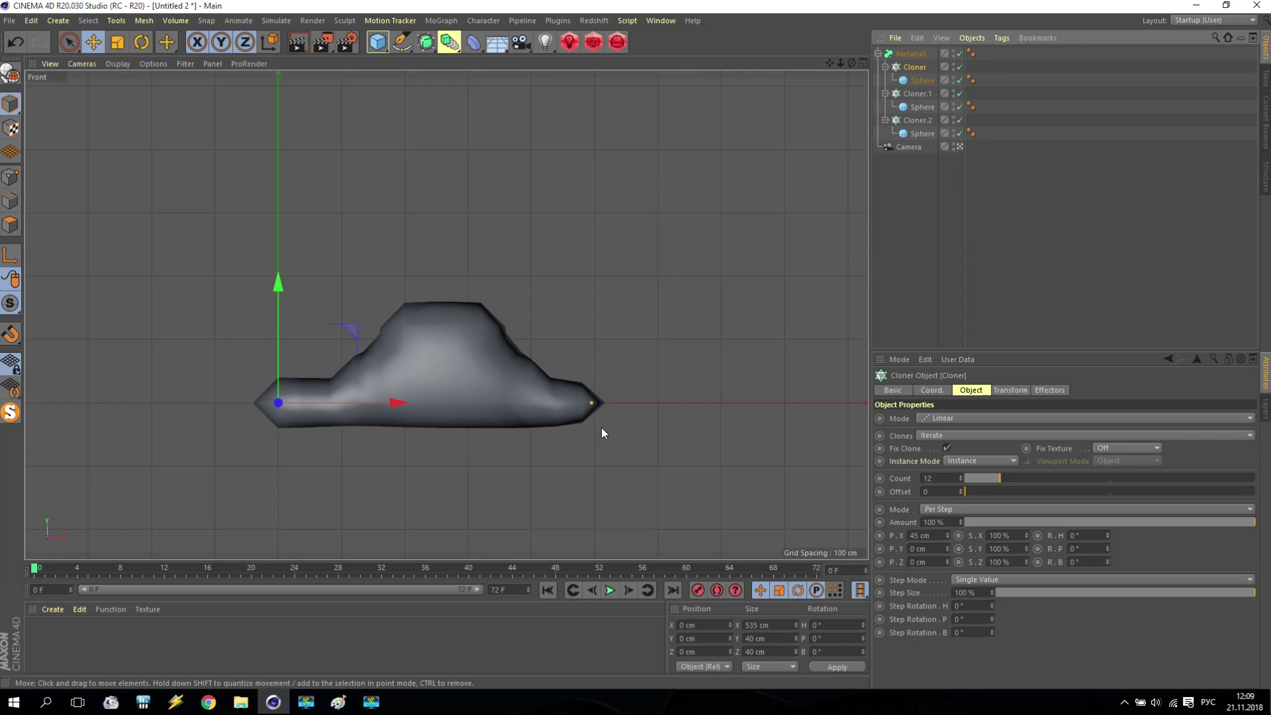
- Set the Metaball's editor subdivision and render subdivision both to 10 cm
left_click_drag(840, 64, 835, 6)
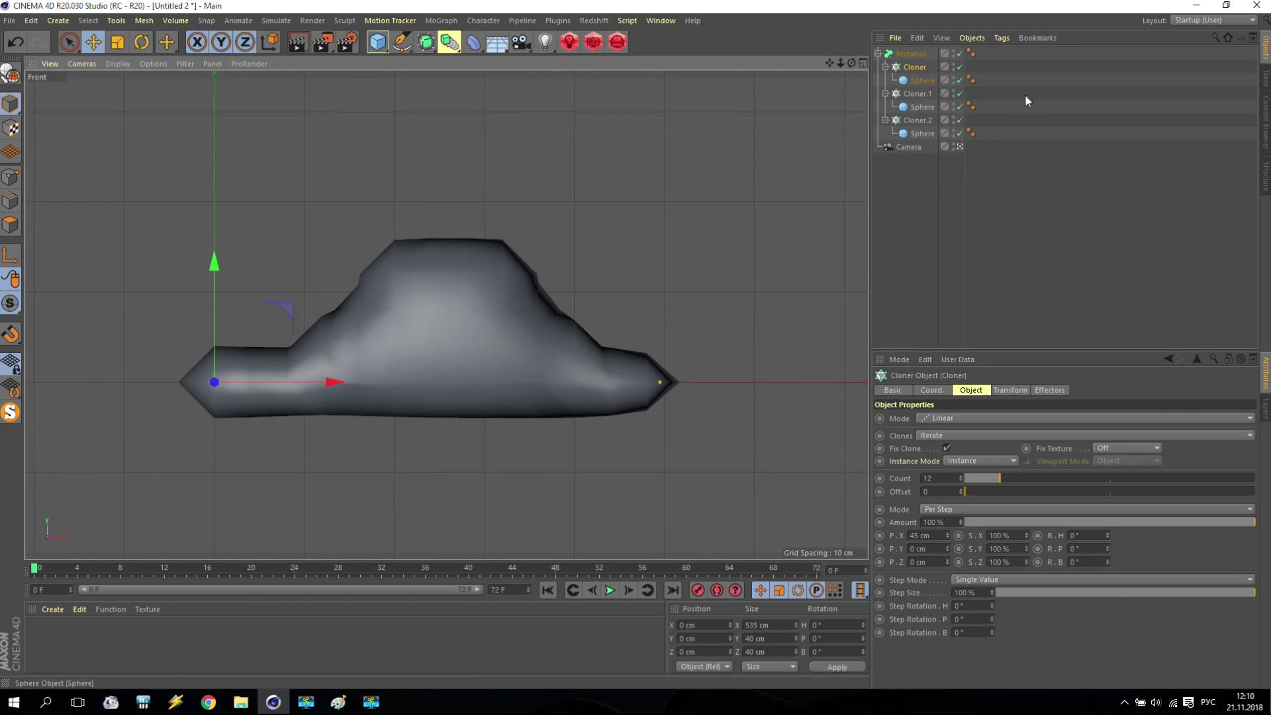
left_click(914, 54)
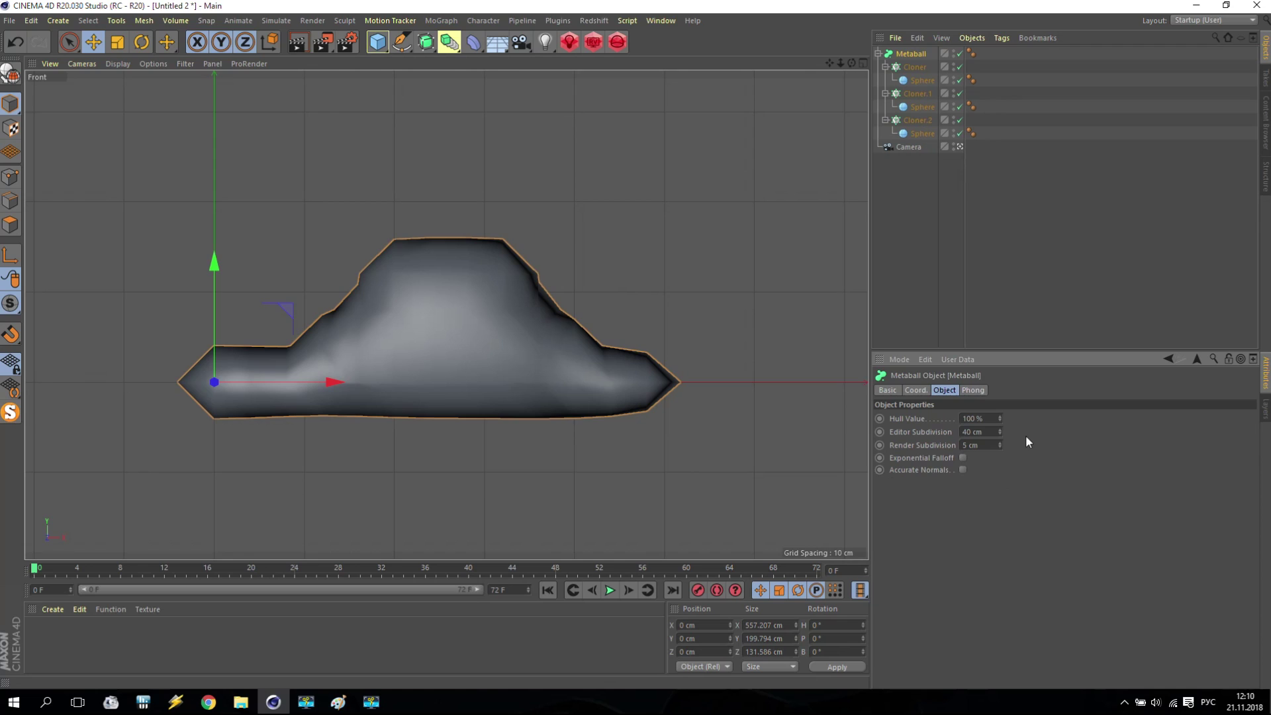
left_click(986, 445)
type("10")
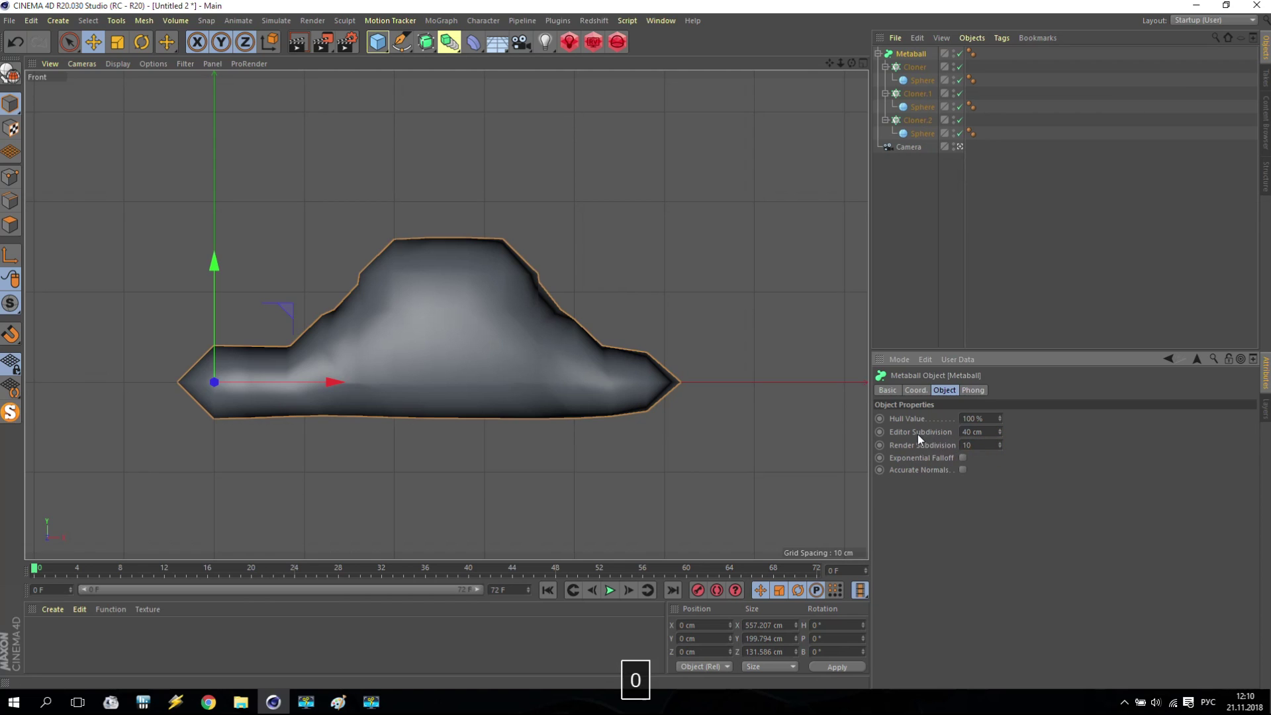
left_click(993, 431)
type("10")
key("Return")
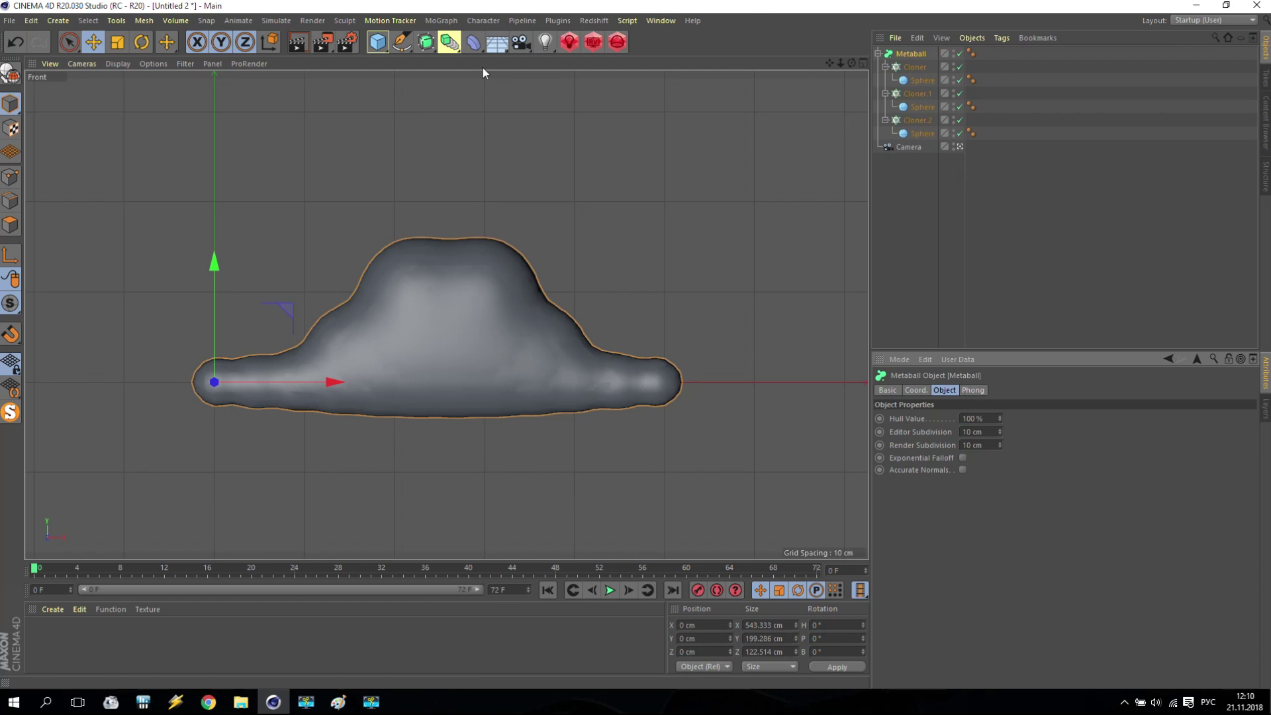
- Set the render output to 1024 x 1024 pixels with a frame rate of 24, and close the render settings
left_click(345, 41)
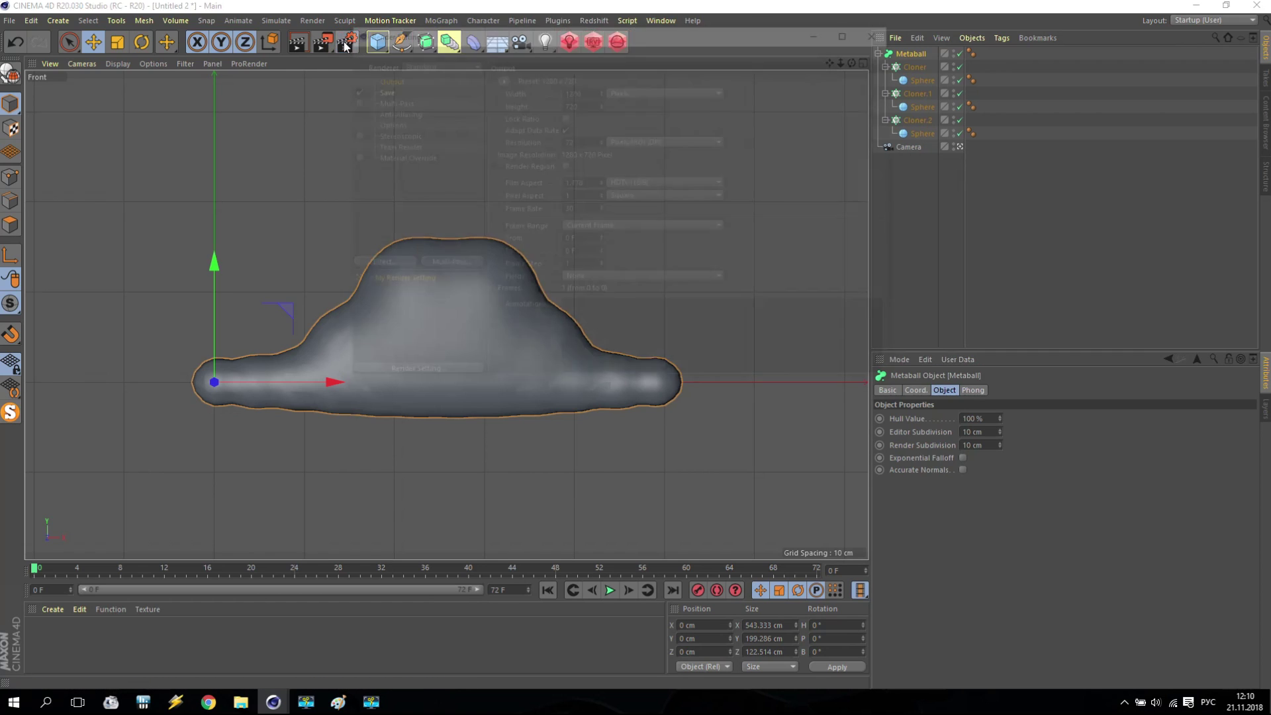
left_click_drag(371, 37, 593, 116)
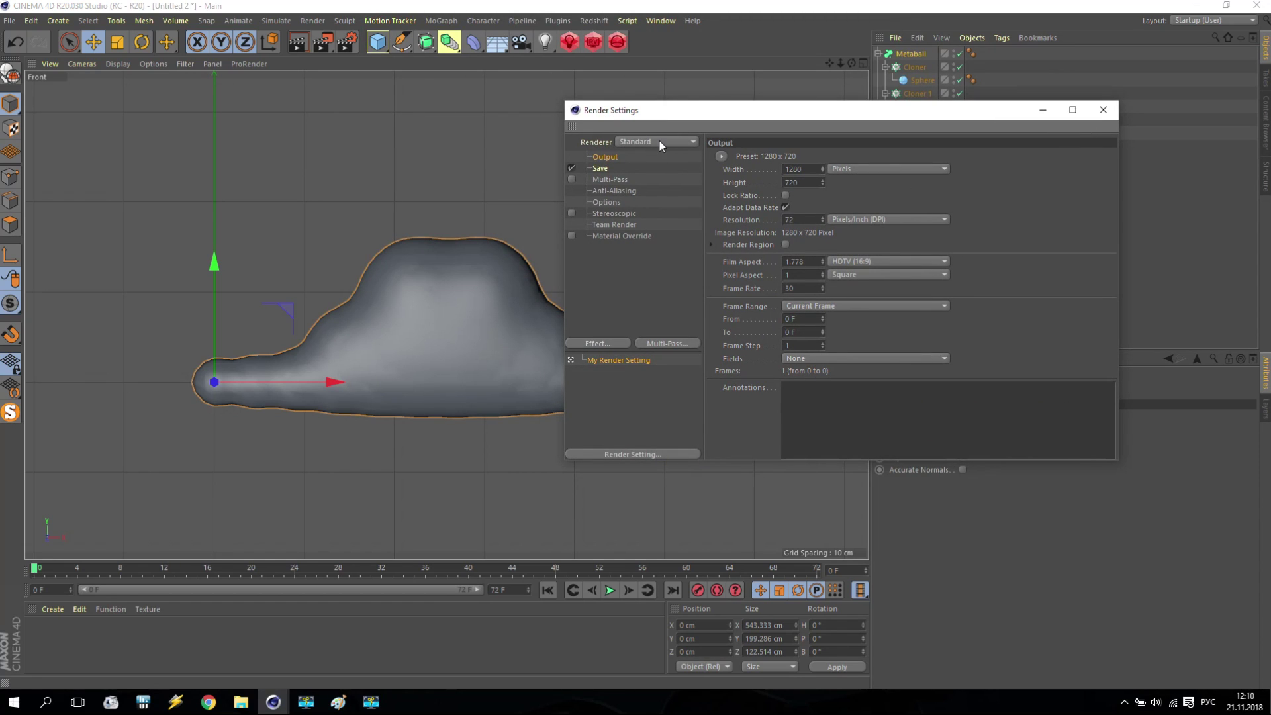
left_click_drag(802, 169, 792, 169)
type("1024")
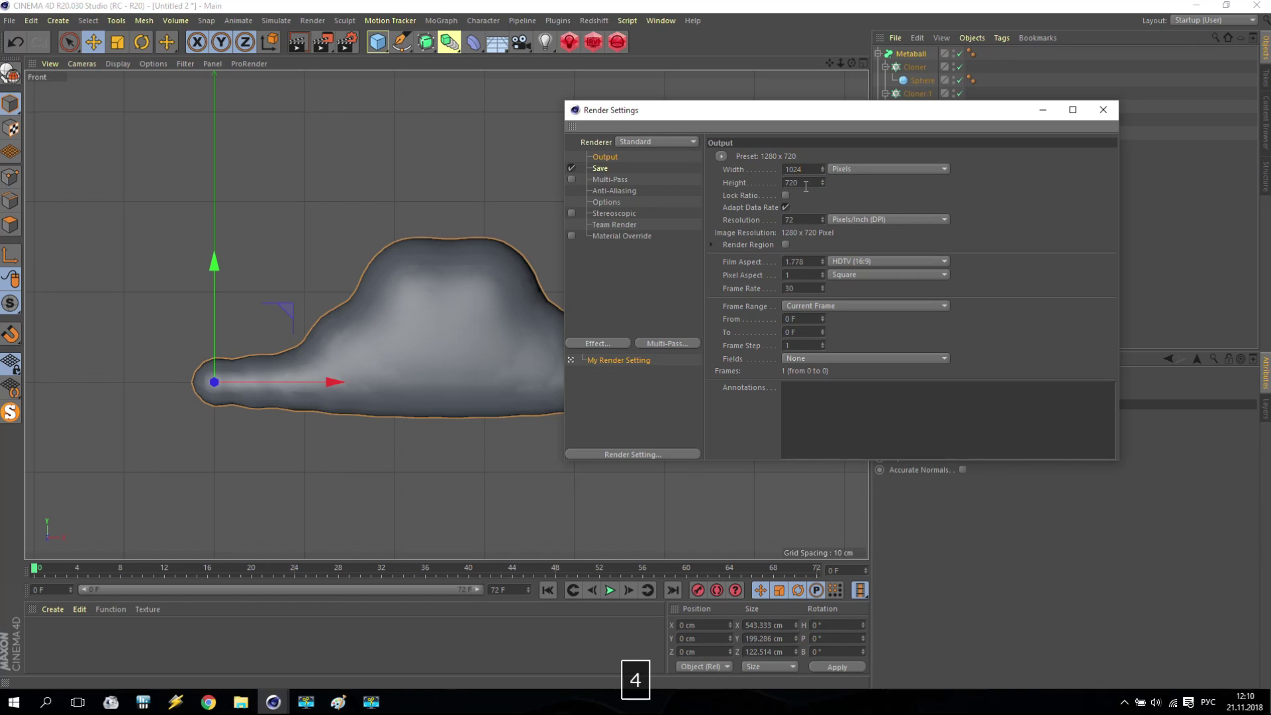
key("Tab")
type("1024")
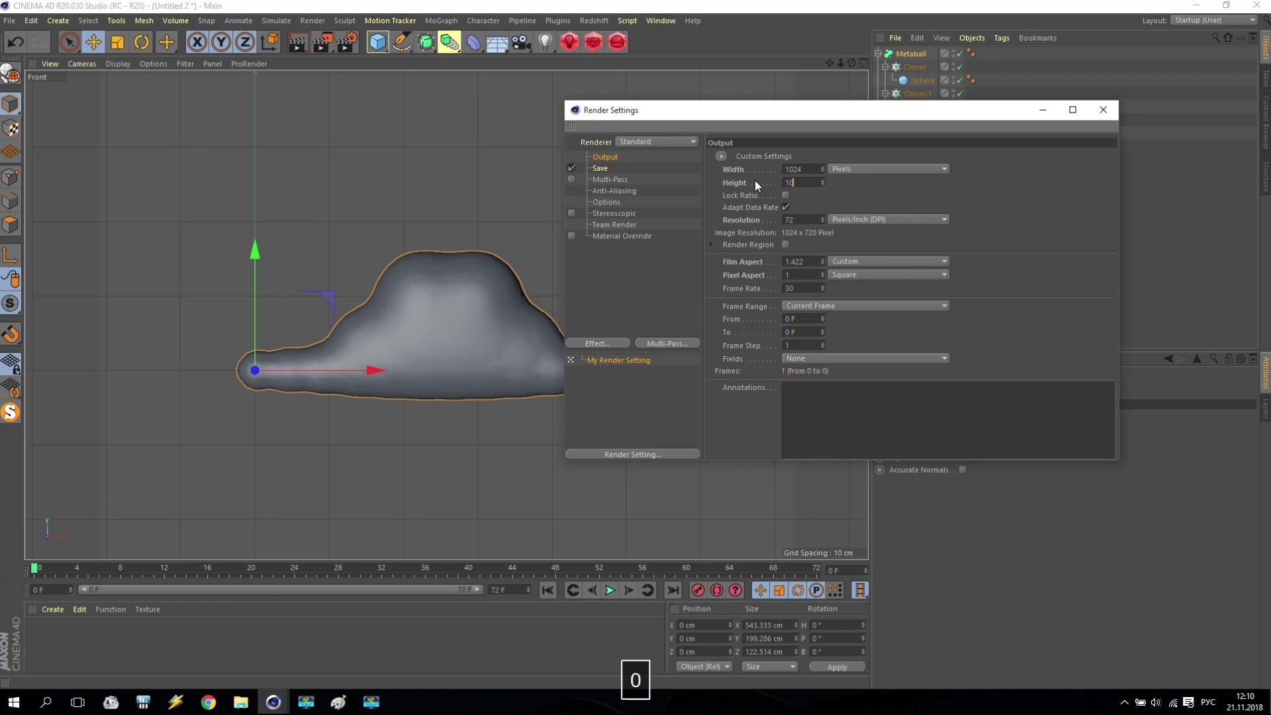
key("Return")
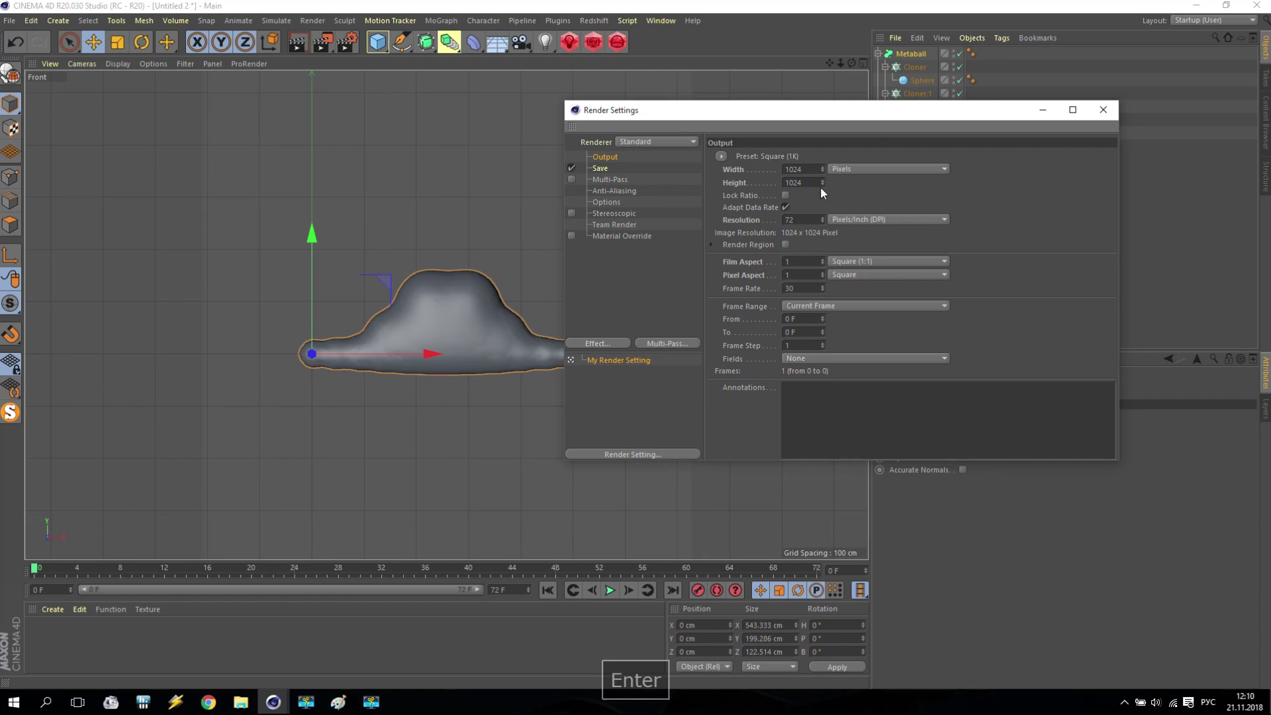
left_click_drag(815, 287, 745, 291)
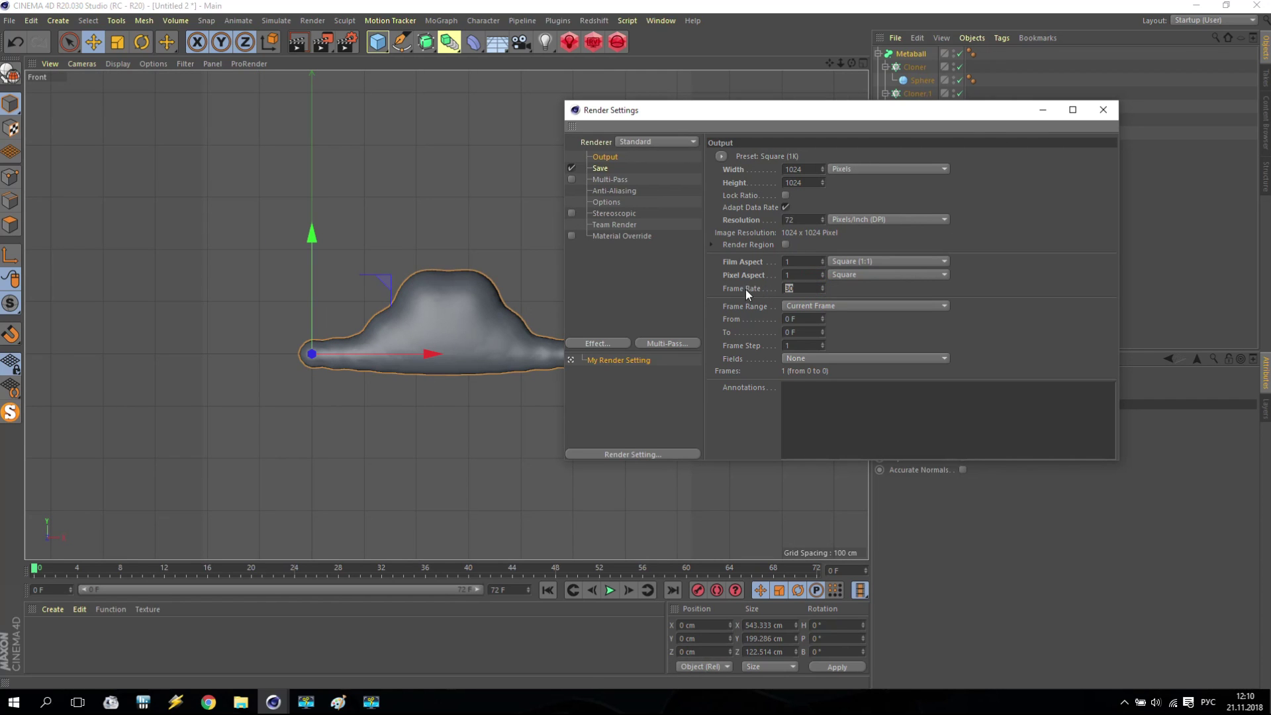
type("24")
key("Return")
left_click(1104, 111)
- Raise the opacity of the front viewport's tinted border to 82%
left_click_drag(841, 63, 842, 64)
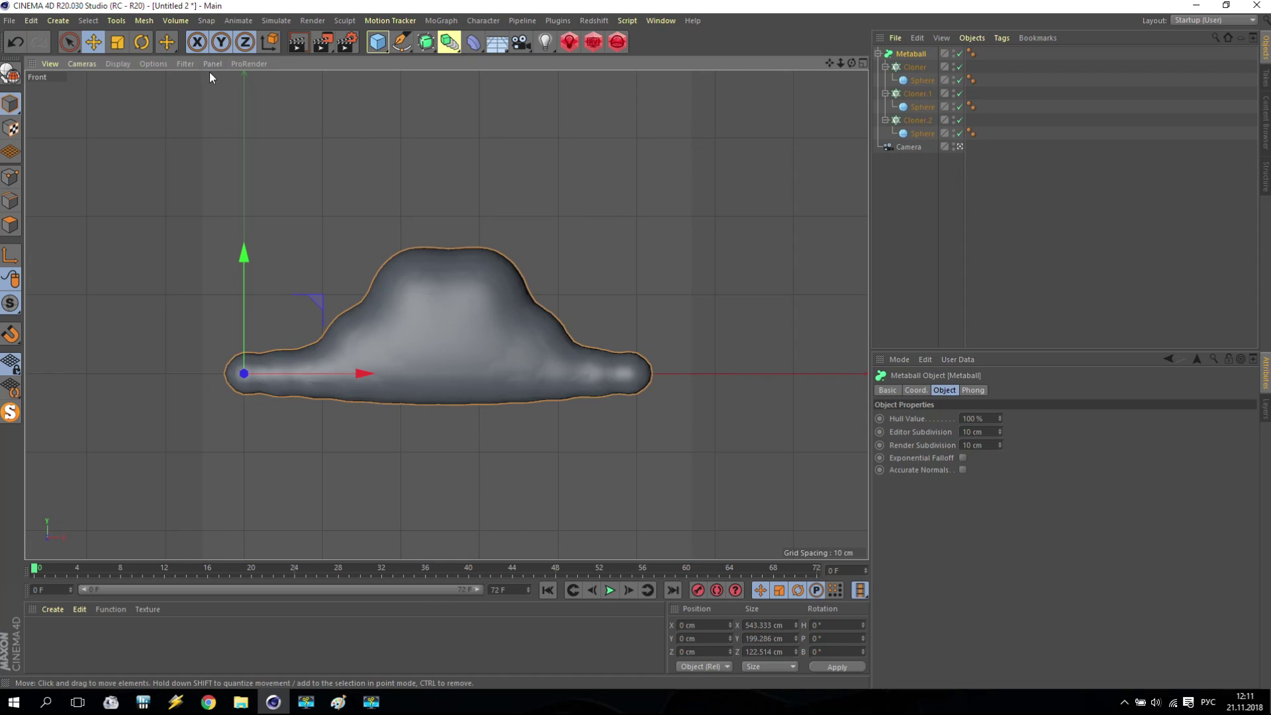
left_click(163, 66)
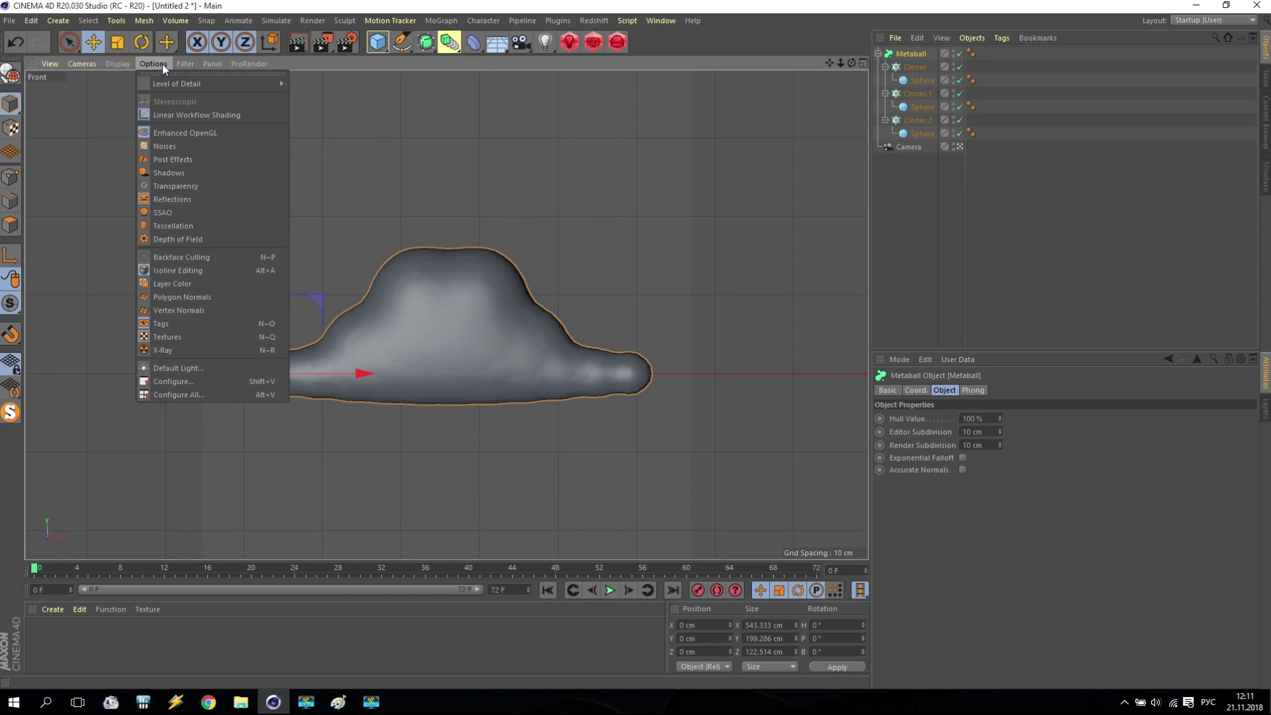
left_click(181, 381)
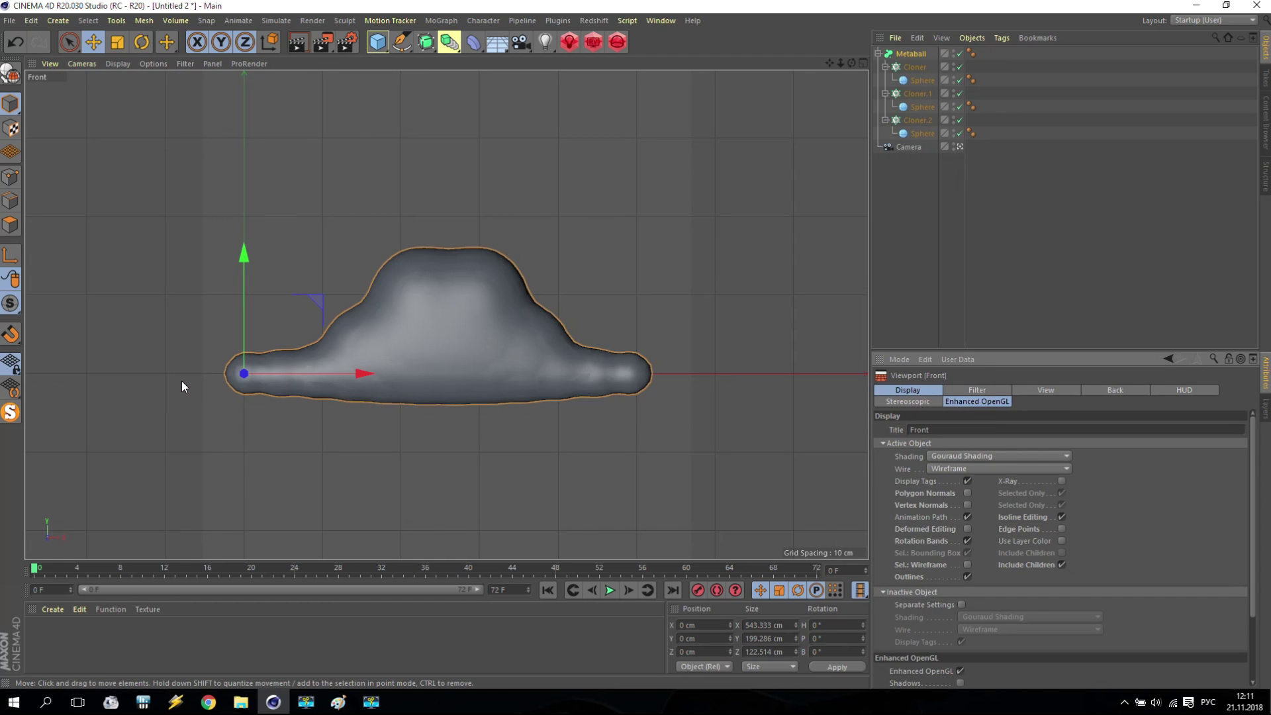
left_click(1049, 391)
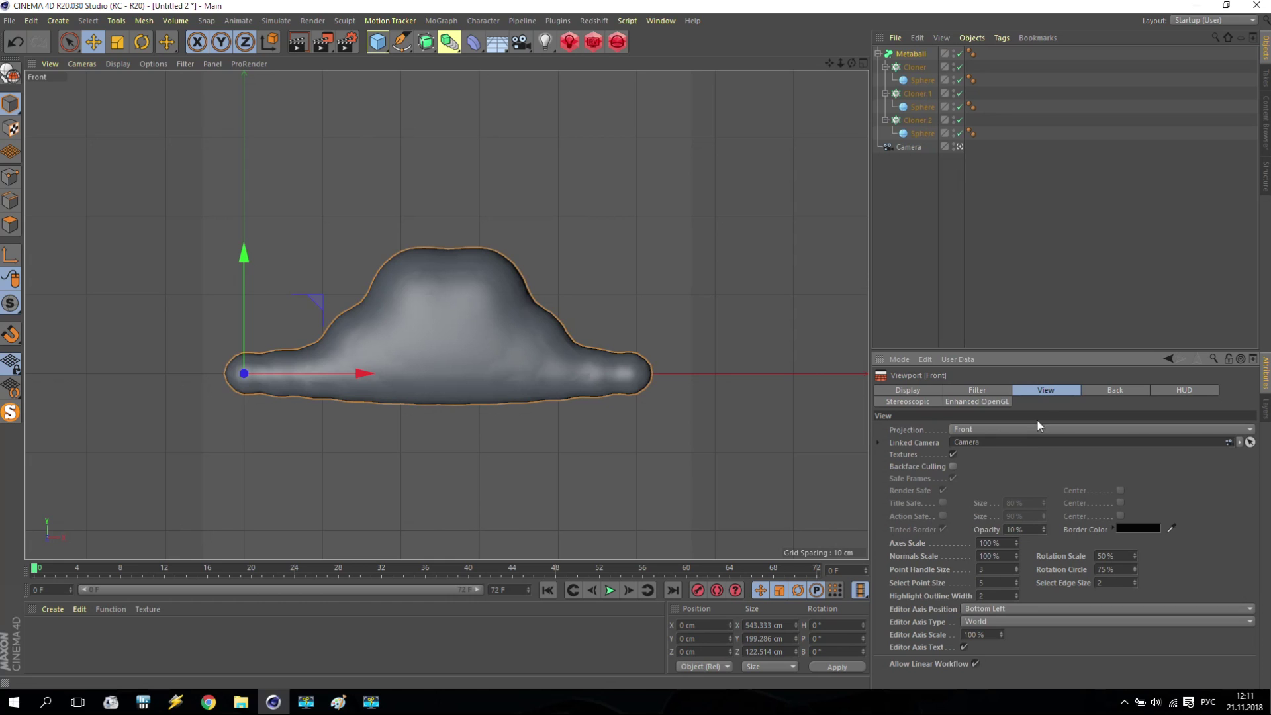
left_click_drag(1044, 530, 1044, 480)
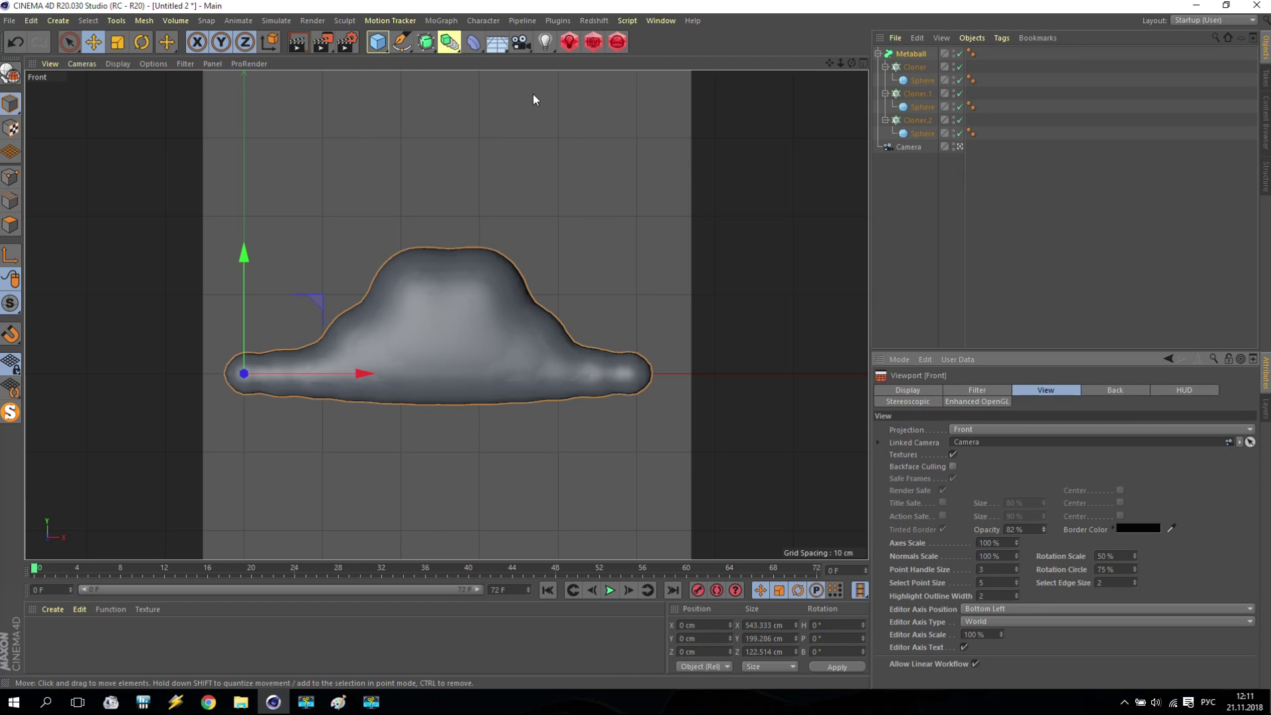
- Render the cloud shape to the Picture Viewer, compare it with the earlier Bull render, and close the viewer
left_click(322, 43)
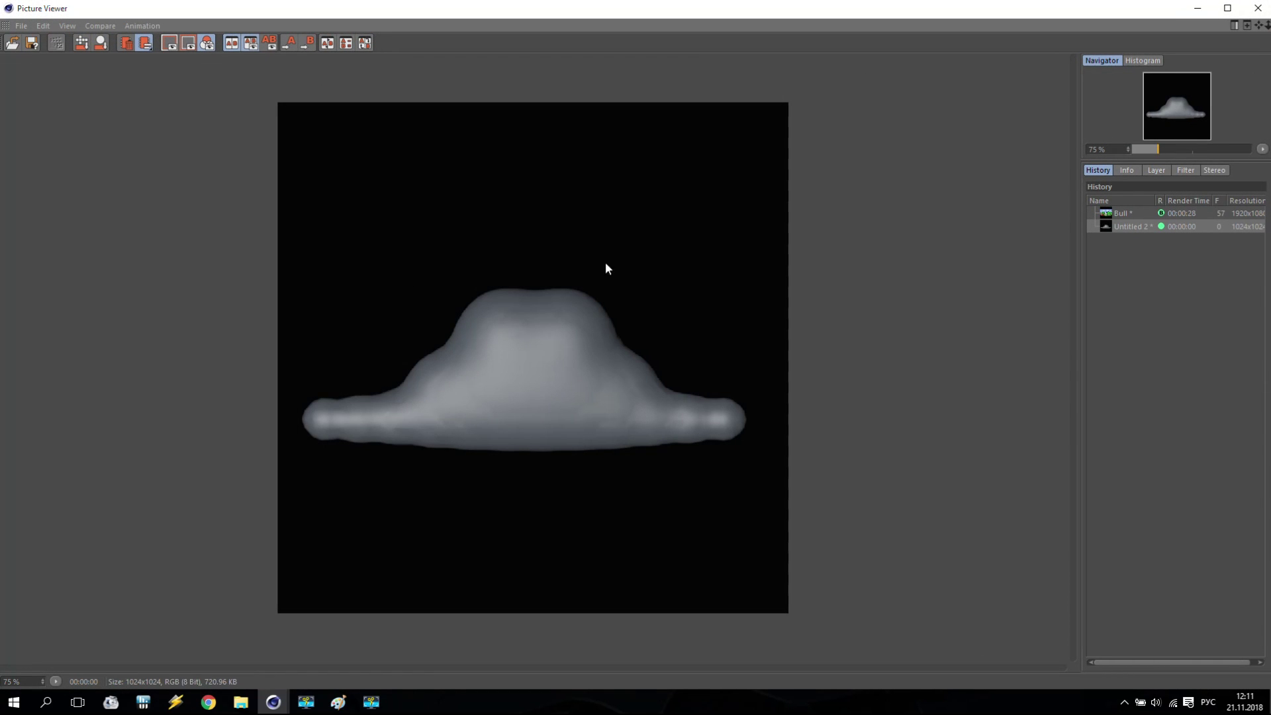
left_click(1122, 212)
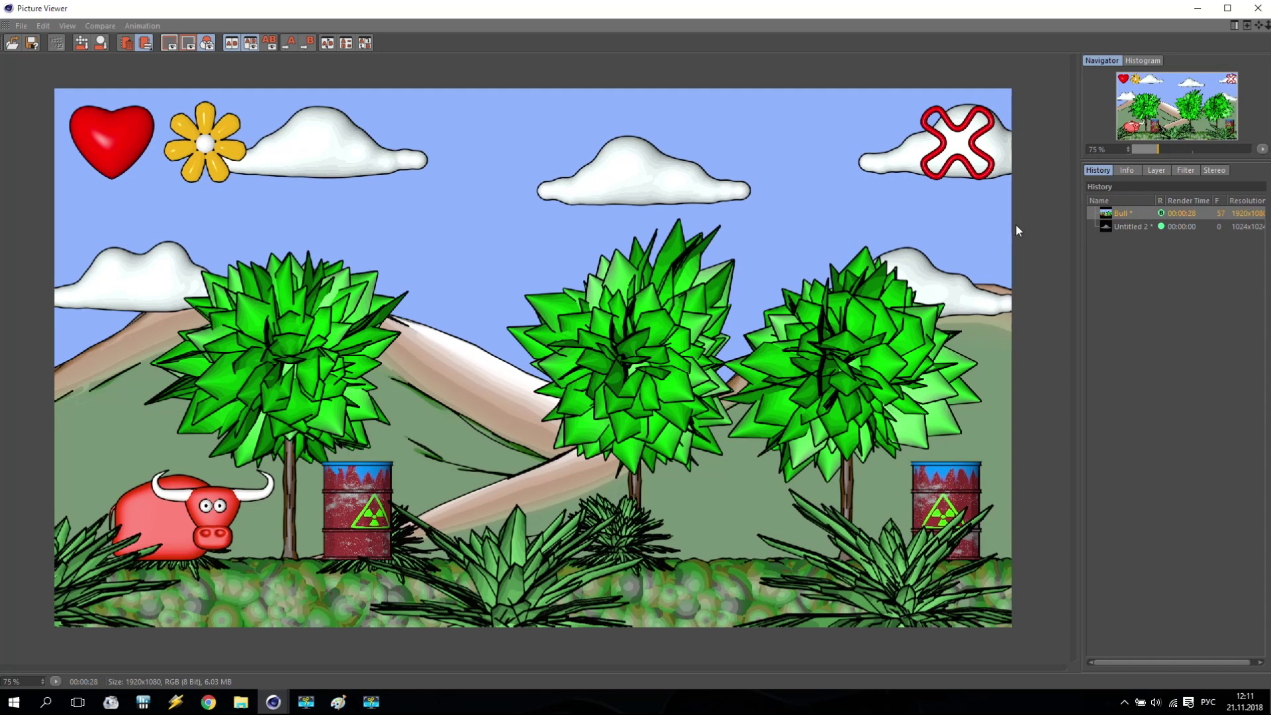
left_click(1136, 227)
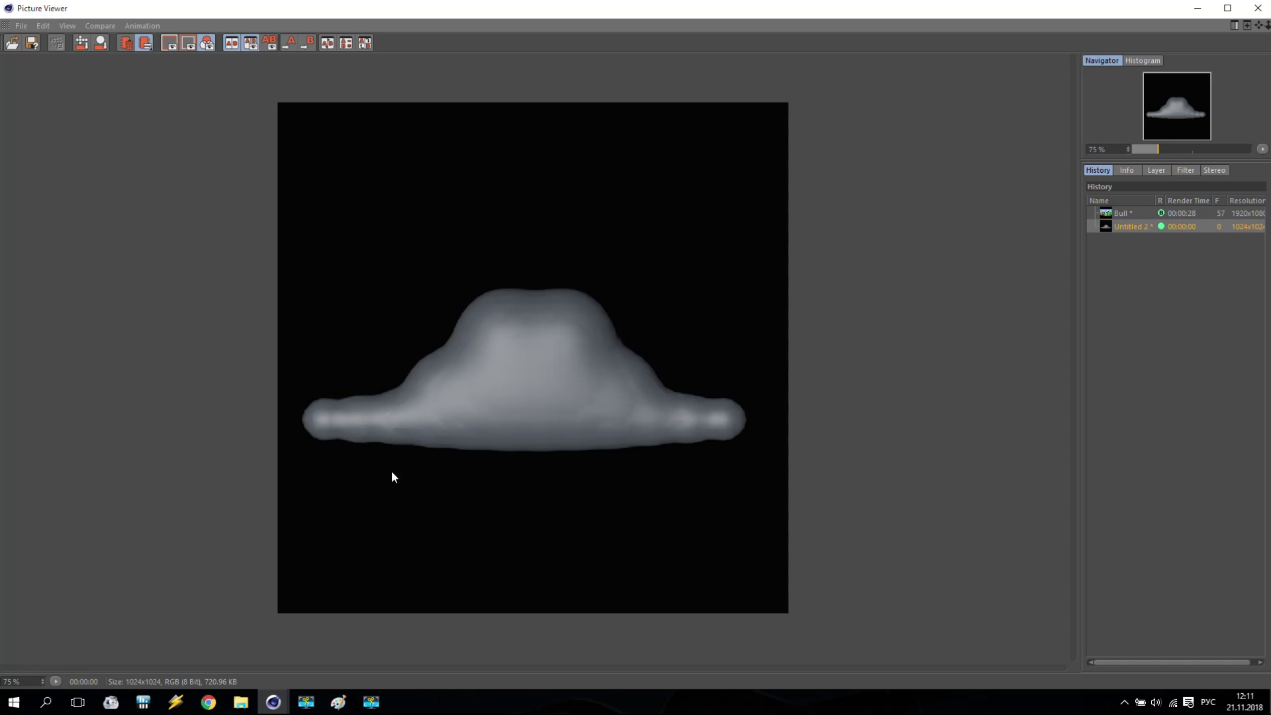
left_click(1258, 8)
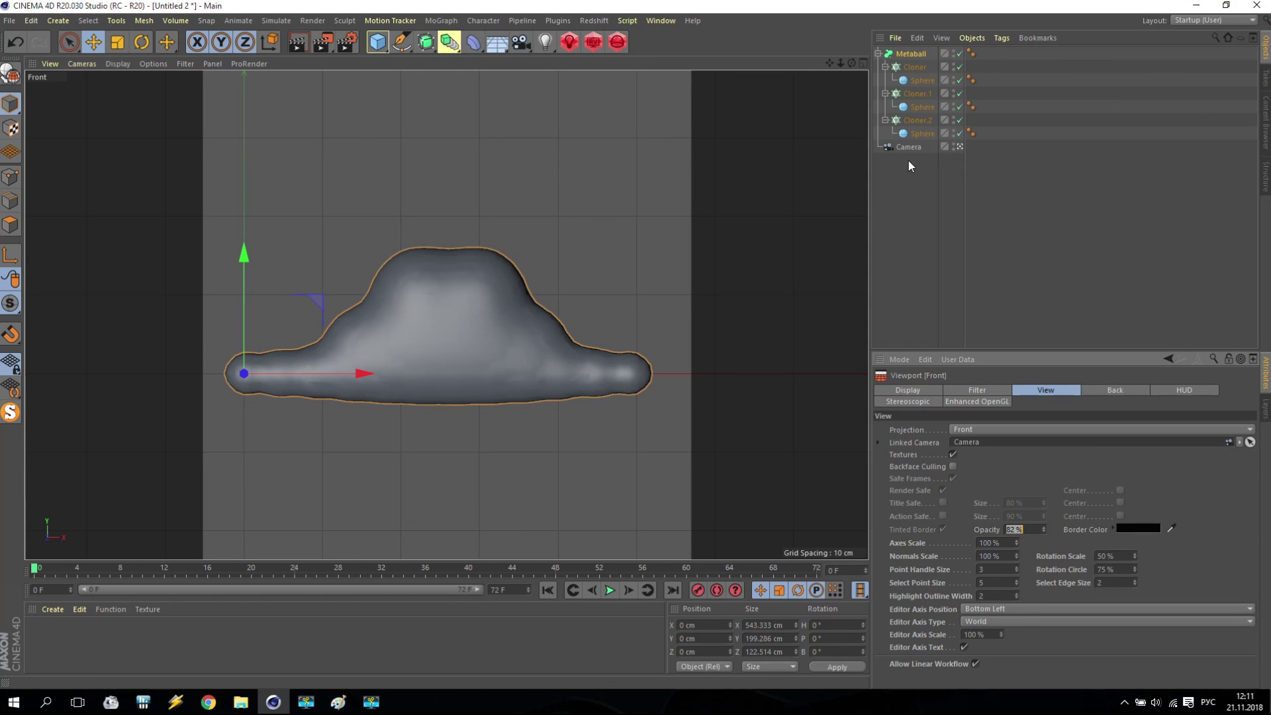
- Add the Sketch and Toon effect to the render settings
left_click(914, 53)
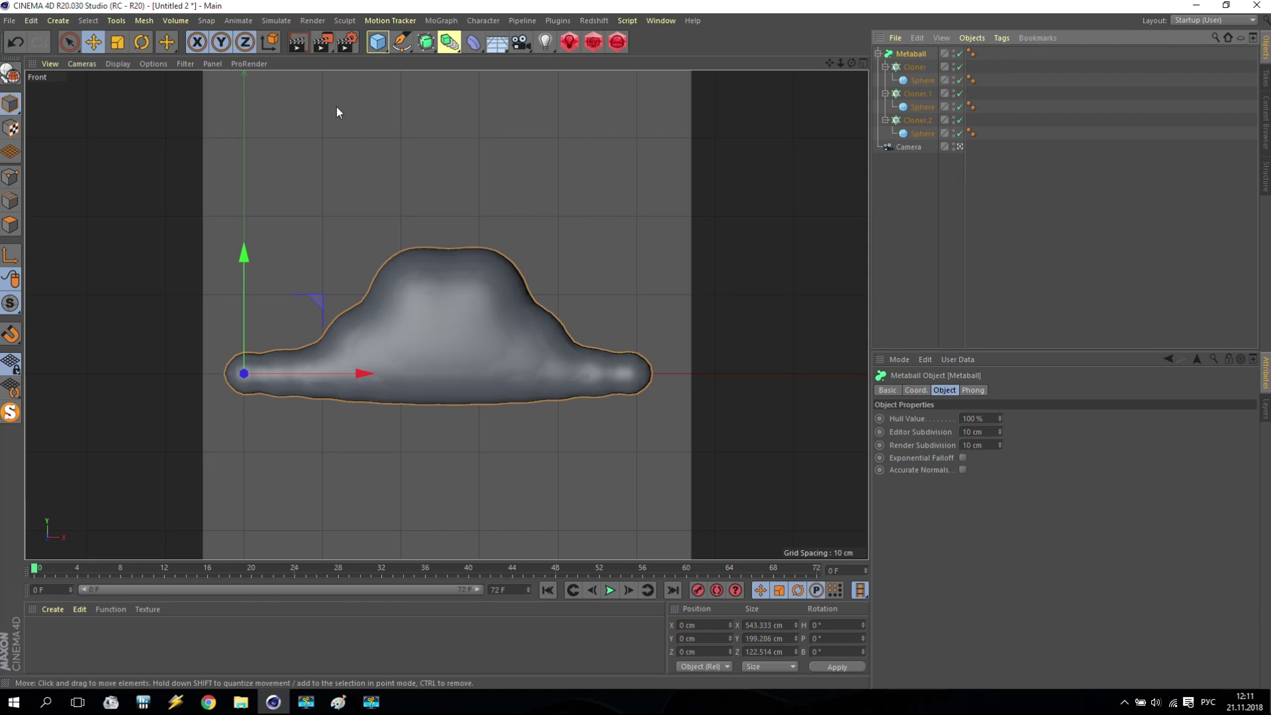
left_click(347, 39)
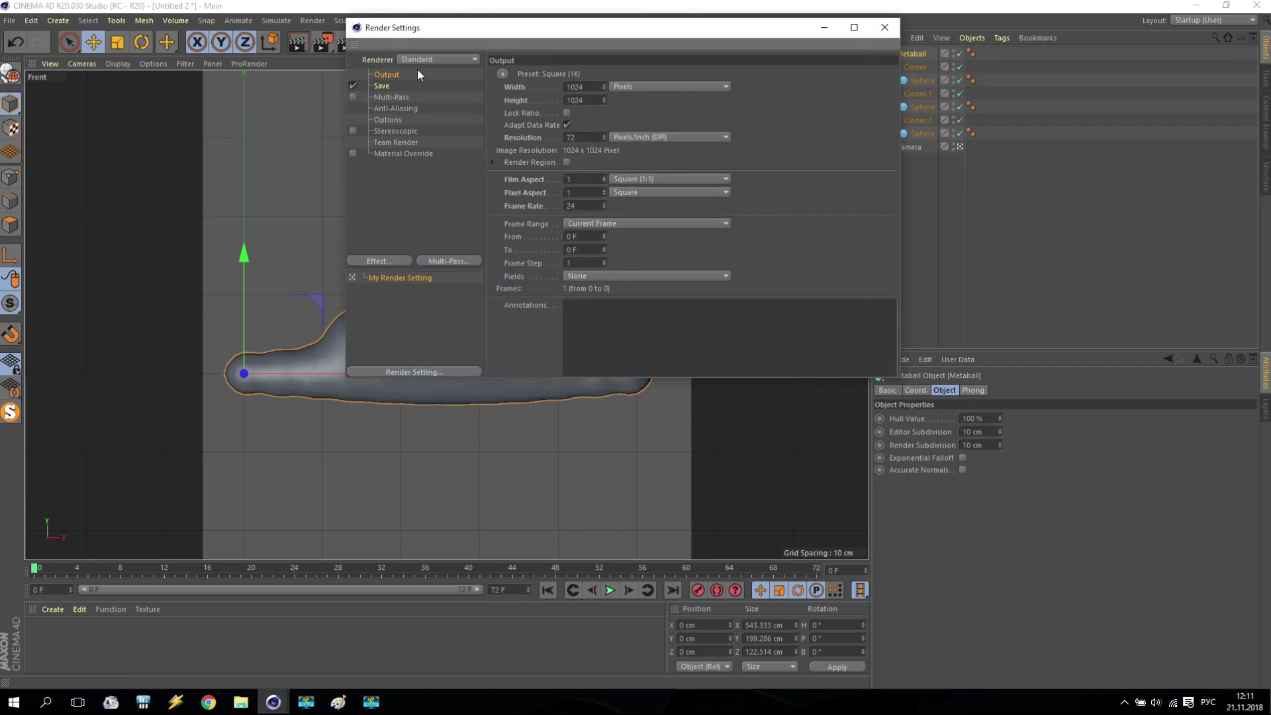
left_click(382, 261)
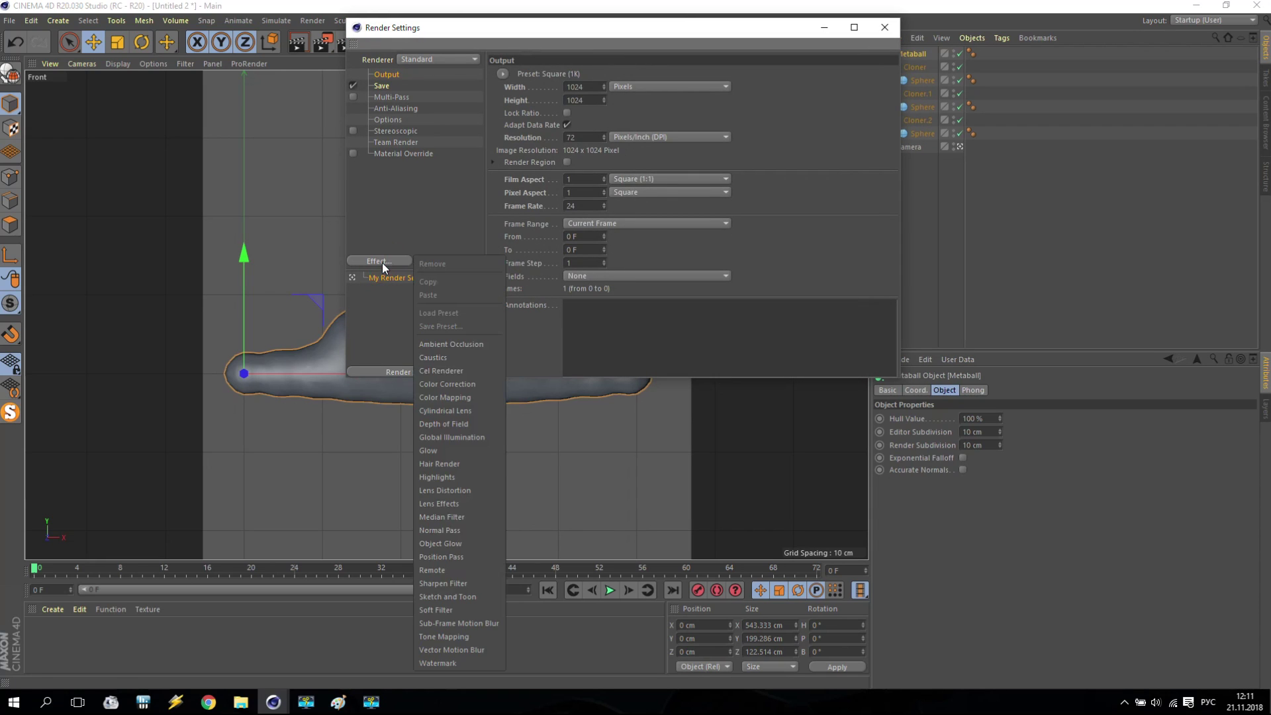
left_click(462, 597)
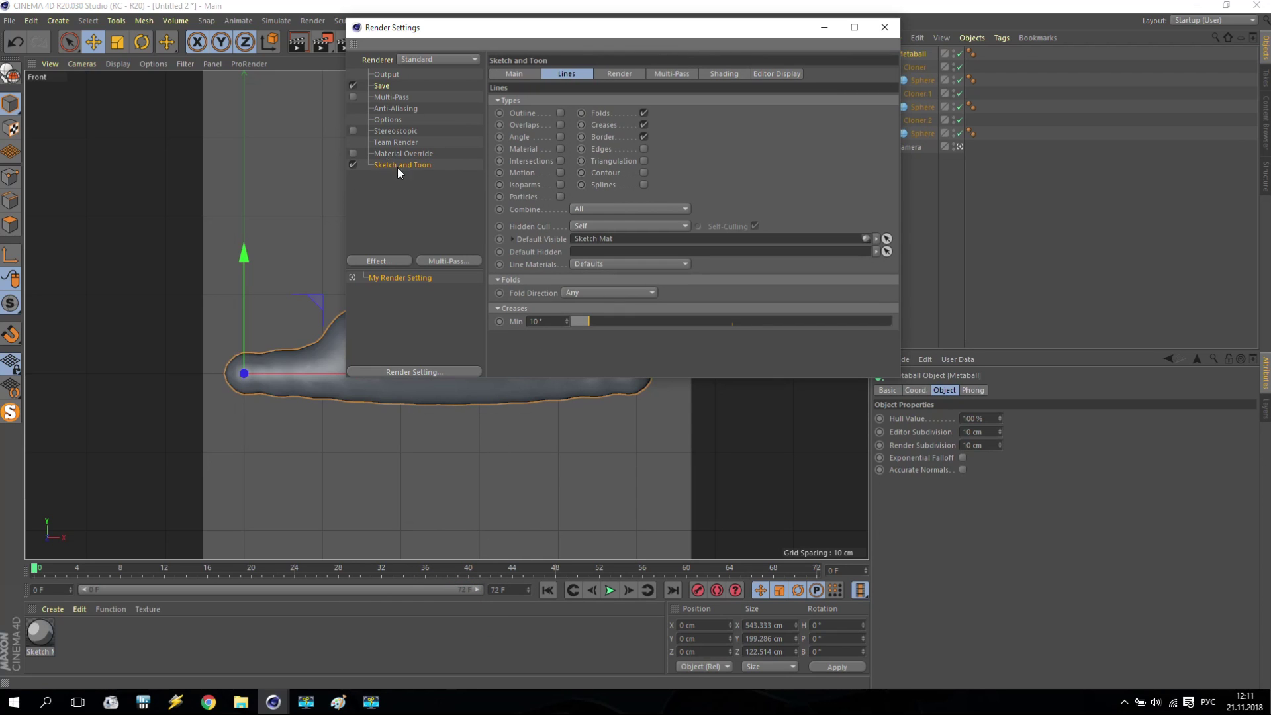
- Render the cloud with Sketch and Toon to the Picture Viewer and compare it with the previous render
left_click_drag(473, 38, 652, 142)
left_click(322, 42)
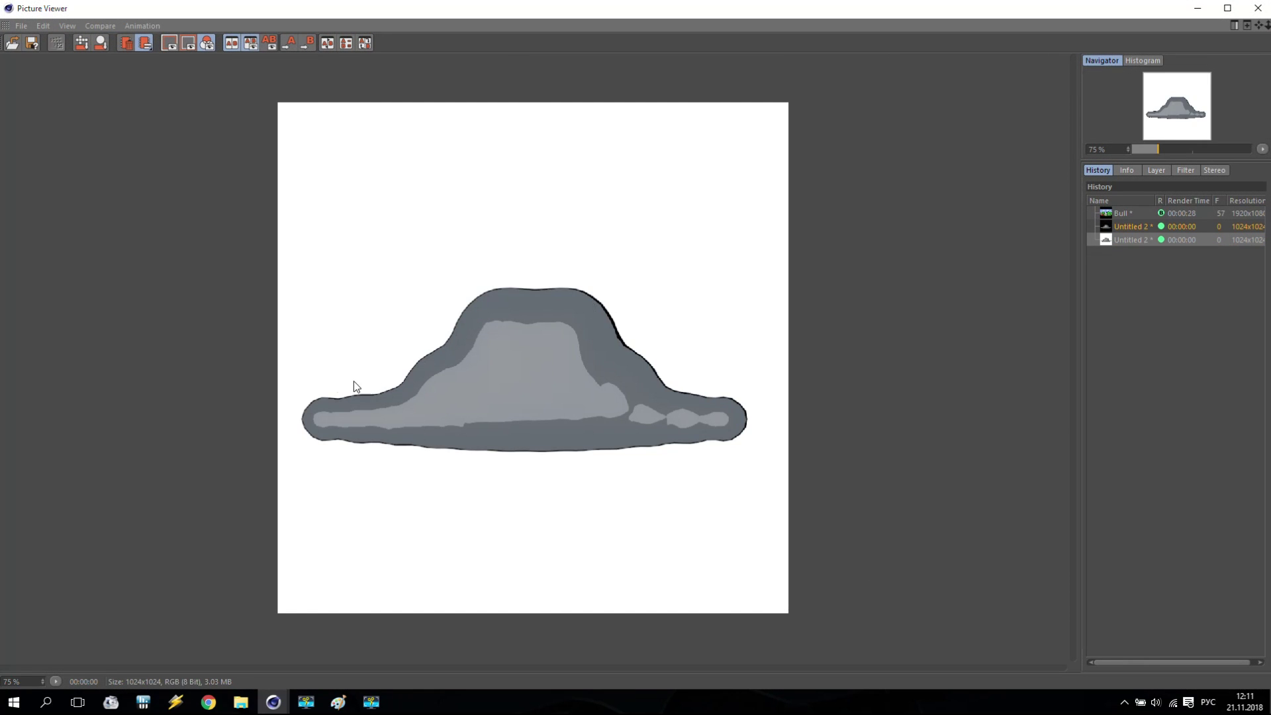
left_click(1142, 226)
left_click(1146, 243)
left_click(1197, 9)
- Look through the Sketch and Toon Main, Render, Multi-Pass, Shading and Editor Display settings
left_click_drag(800, 140, 584, 55)
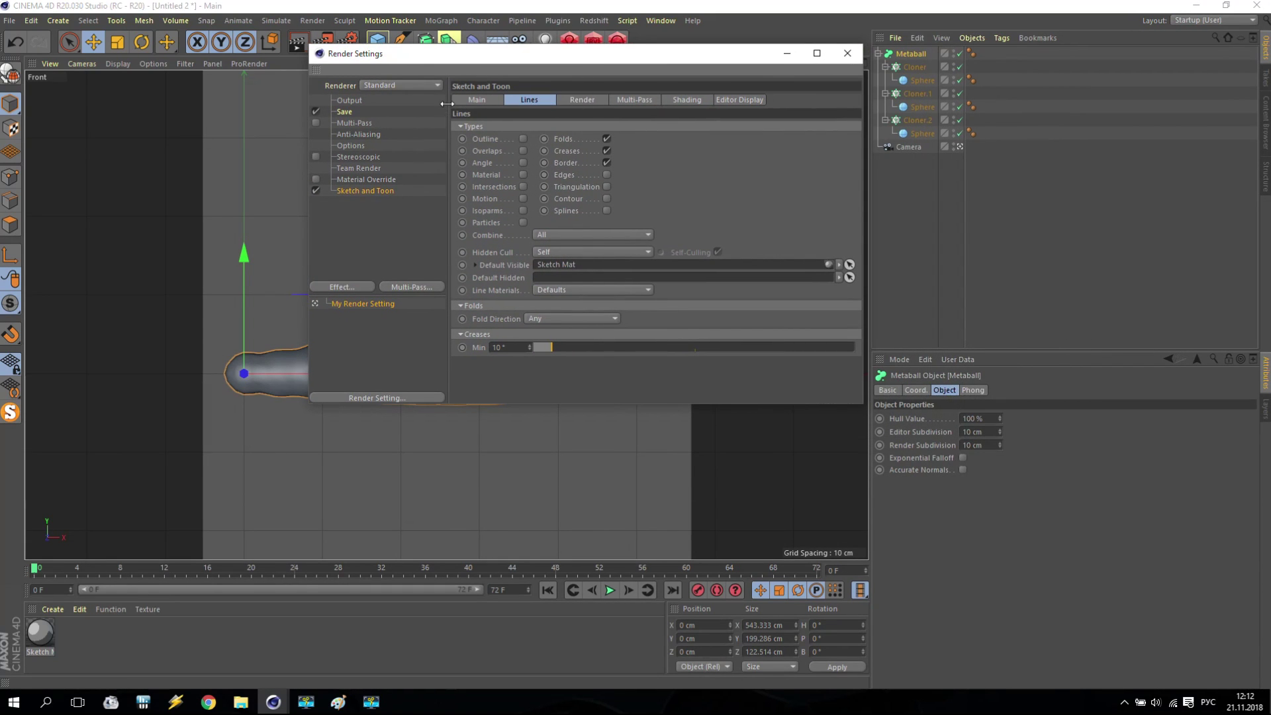
left_click(466, 100)
left_click(576, 99)
left_click(627, 100)
left_click(685, 100)
left_click(732, 100)
left_click(682, 101)
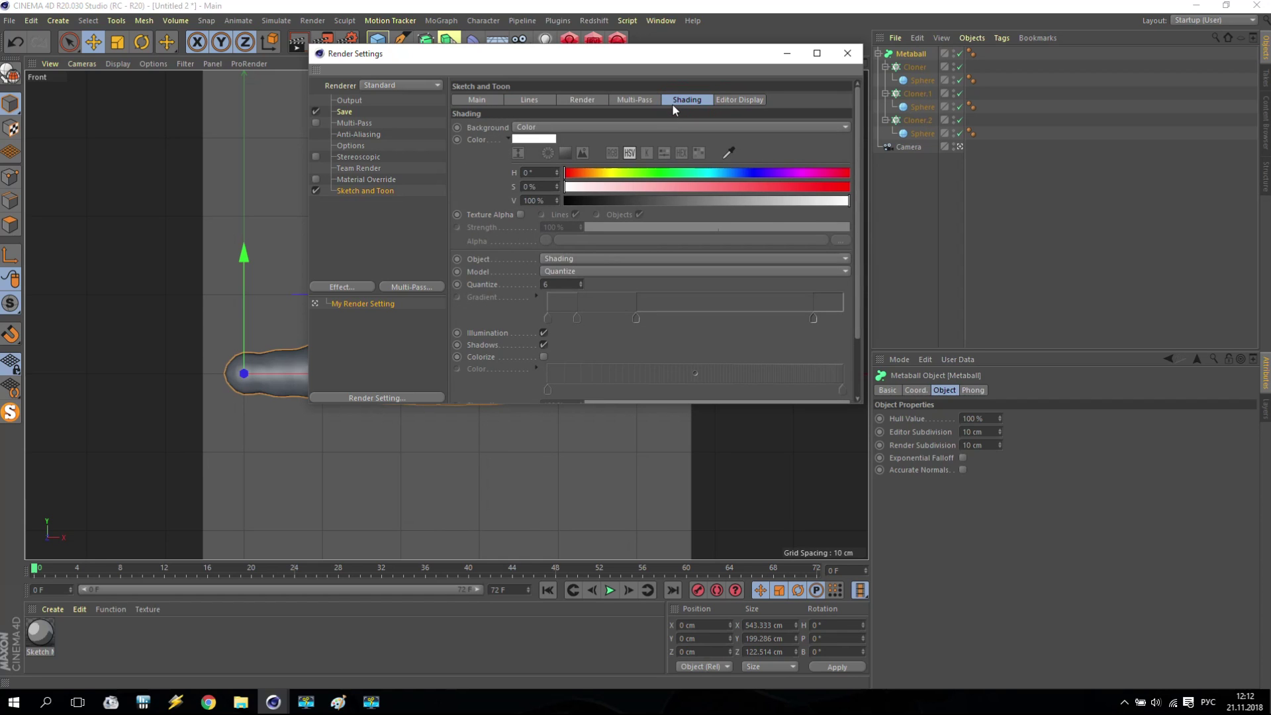
left_click(659, 101)
left_click(694, 99)
- Set the Sketch and Toon shading background color to light blue (H 213°, S 45%, V 100%) and check it in a render
left_click(677, 54)
left_click_drag(677, 54, 975, 85)
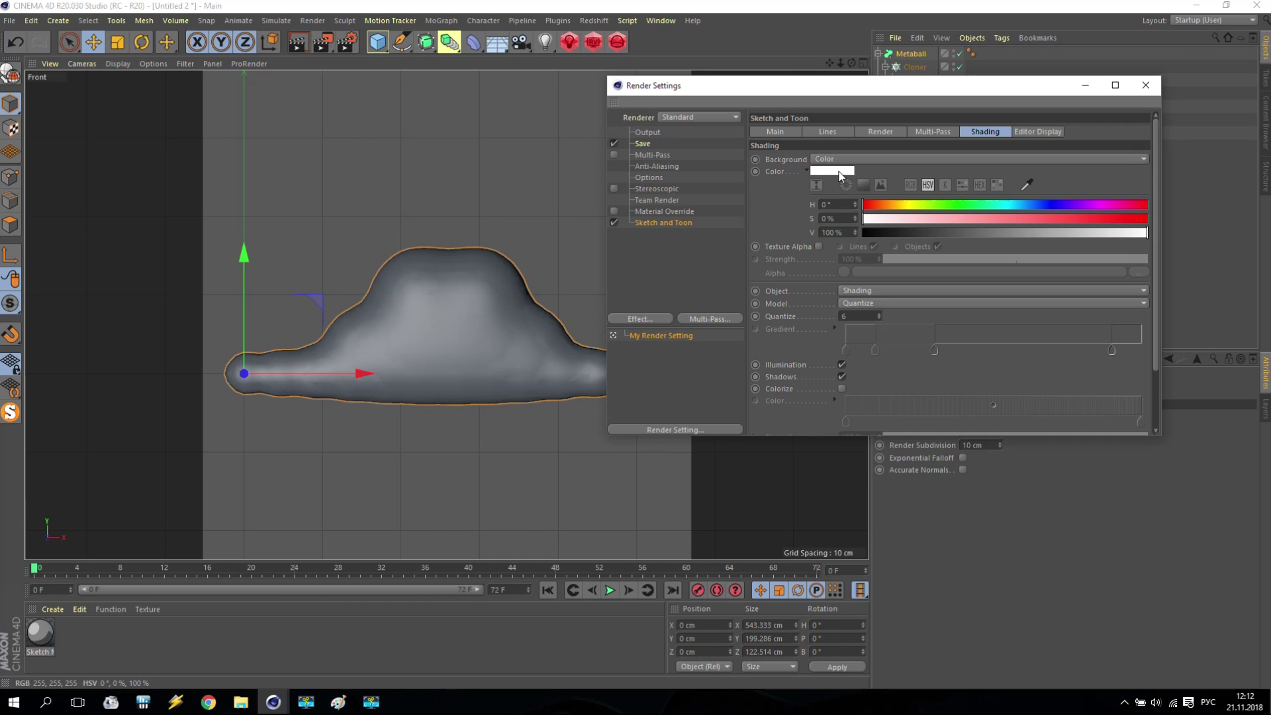
left_click(994, 205)
mouse_move(1001, 207)
left_mouse_down()
mouse_move(1031, 207)
mouse_move(992, 217)
left_mouse_up()
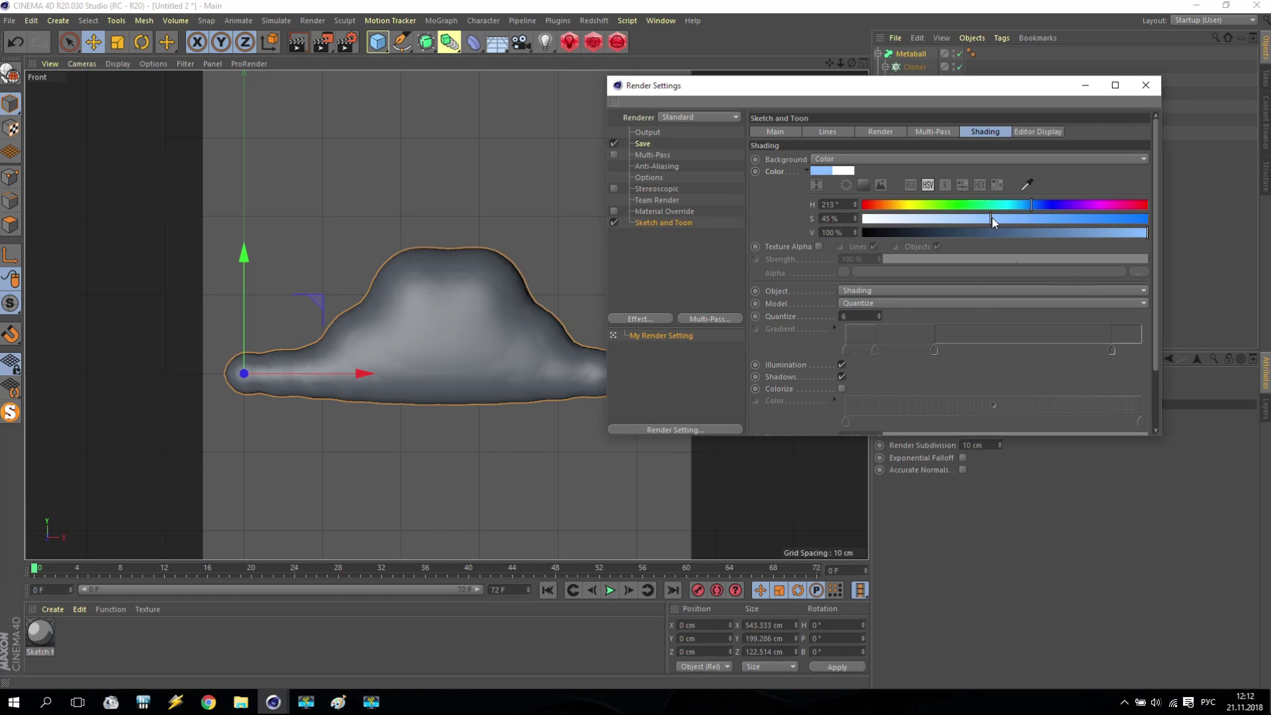
left_click(322, 42)
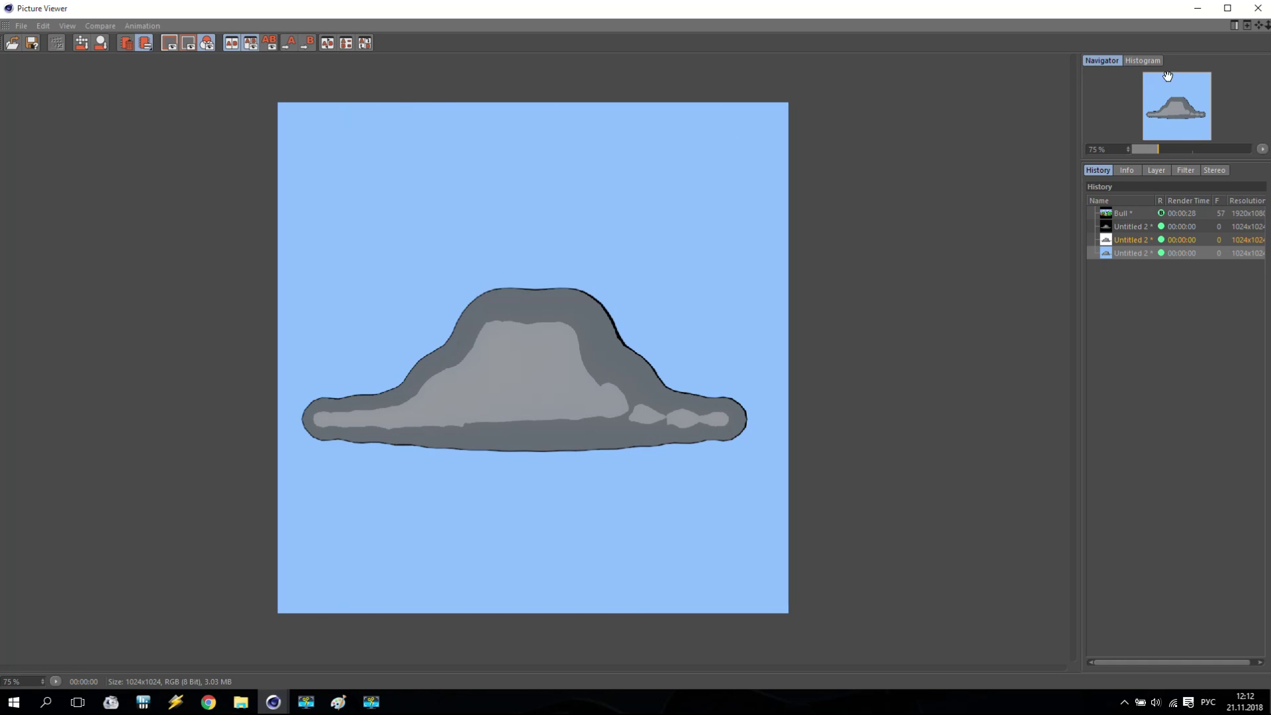
left_click(1258, 8)
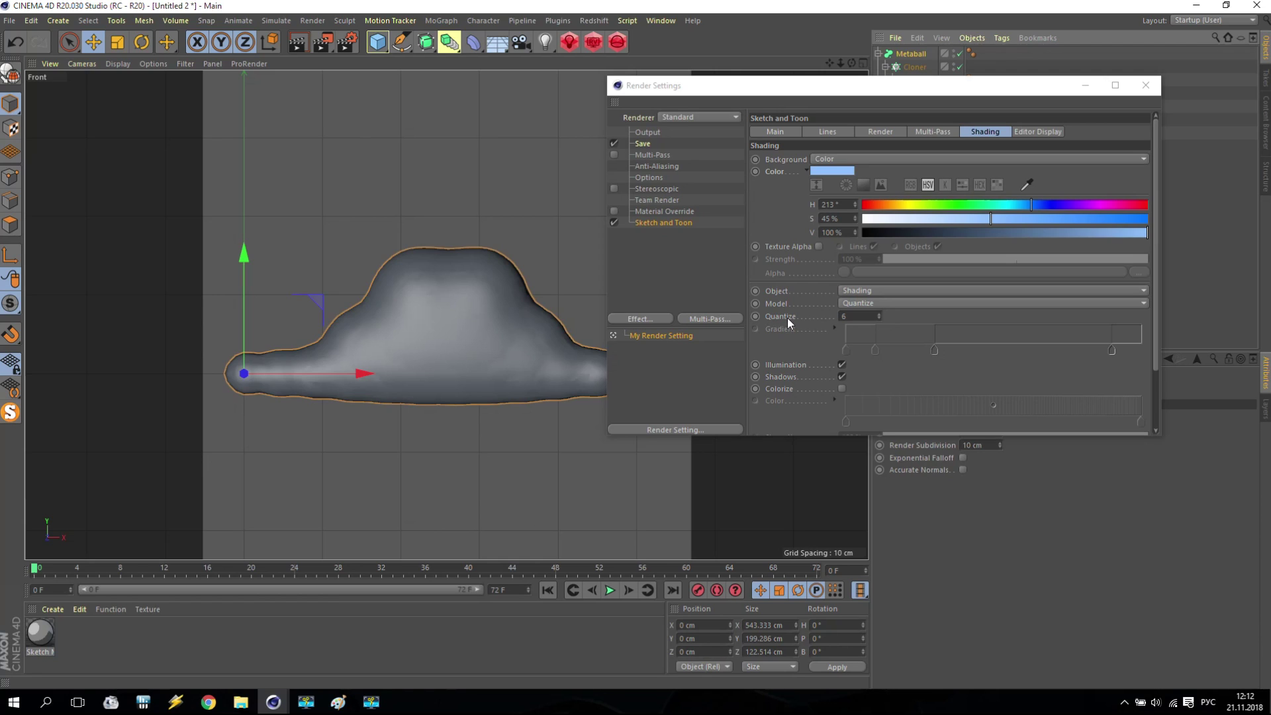
- Try a Quantize value of 2 for the Sketch and Toon object shading in a test render
left_click_drag(862, 317, 821, 319)
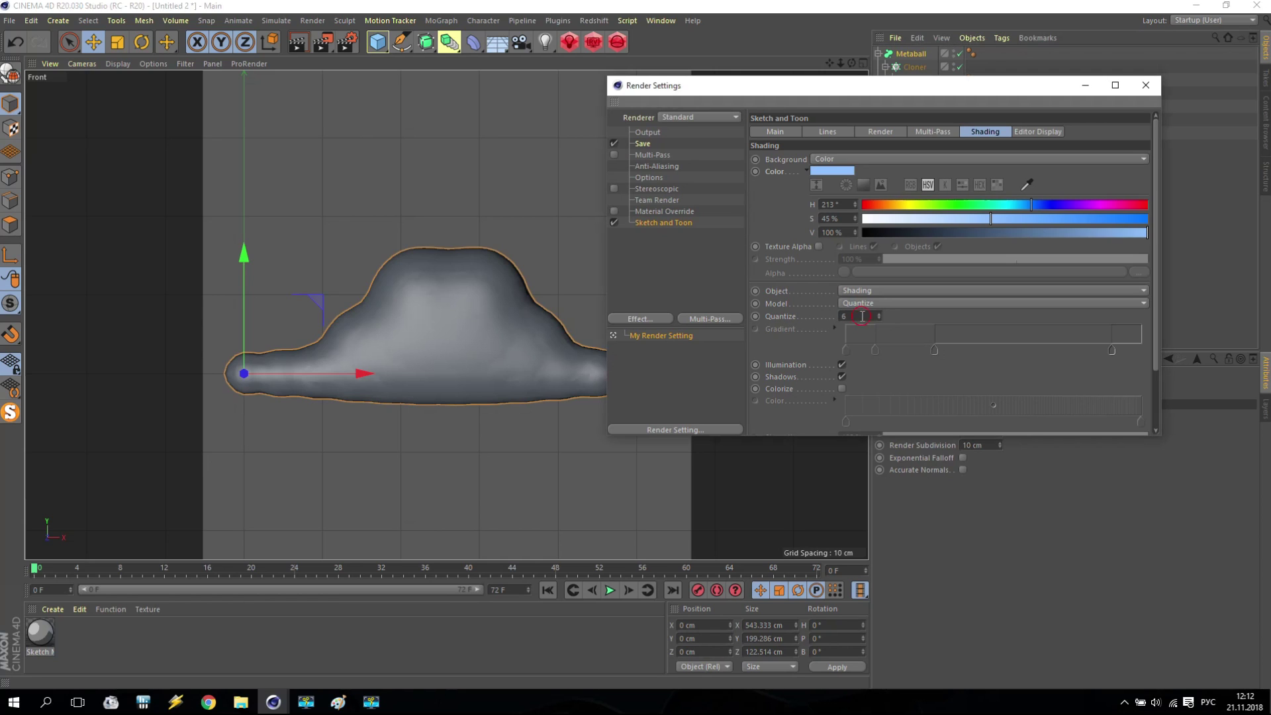
type("2")
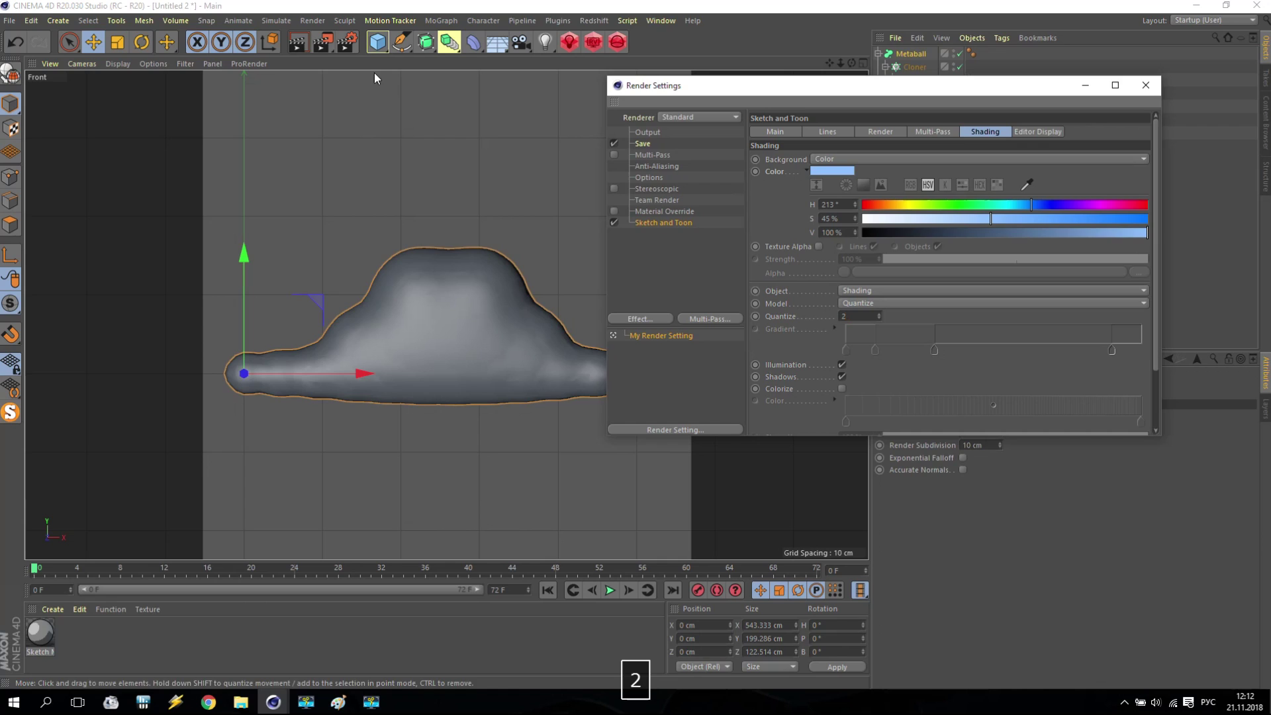
left_click(323, 43)
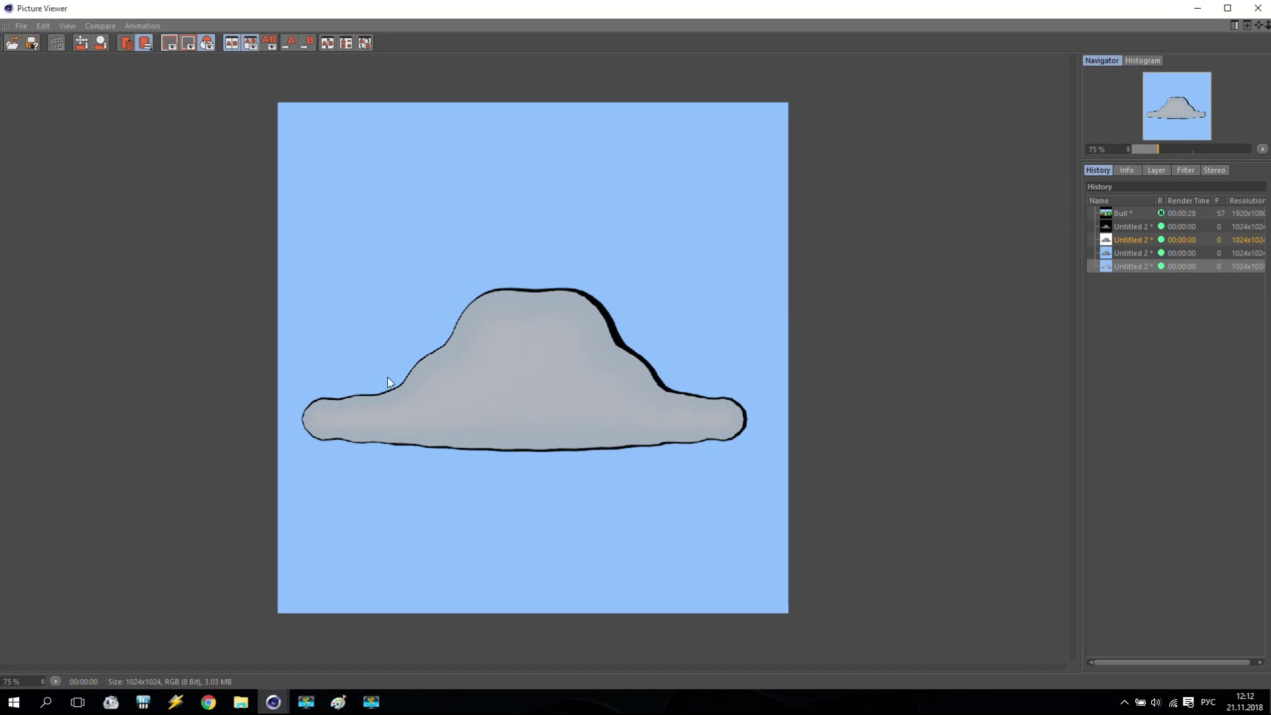
left_click(1198, 8)
- Set the Sketch and Toon Quantize value to 20 and render the cloud again
left_click(862, 315)
type("0")
key("Return")
left_click(323, 42)
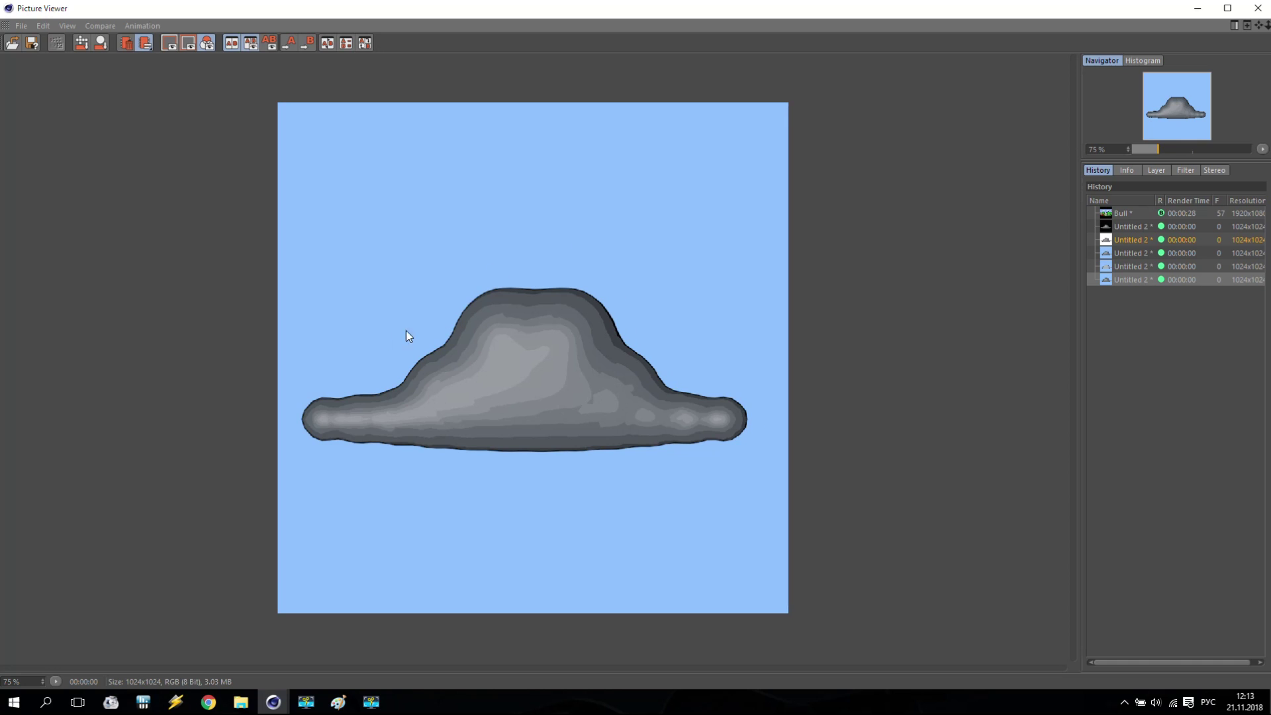
left_click(1258, 8)
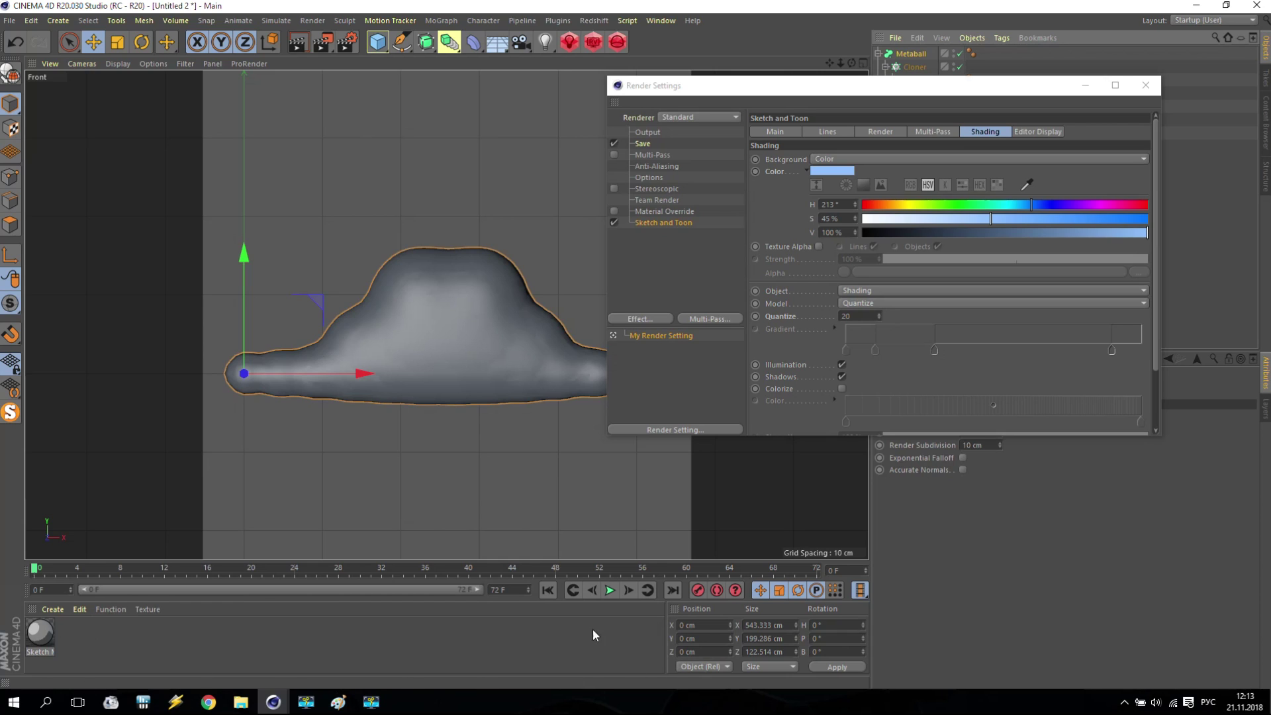
- Create a new material and apply it to the Metaball
double_click(158, 642)
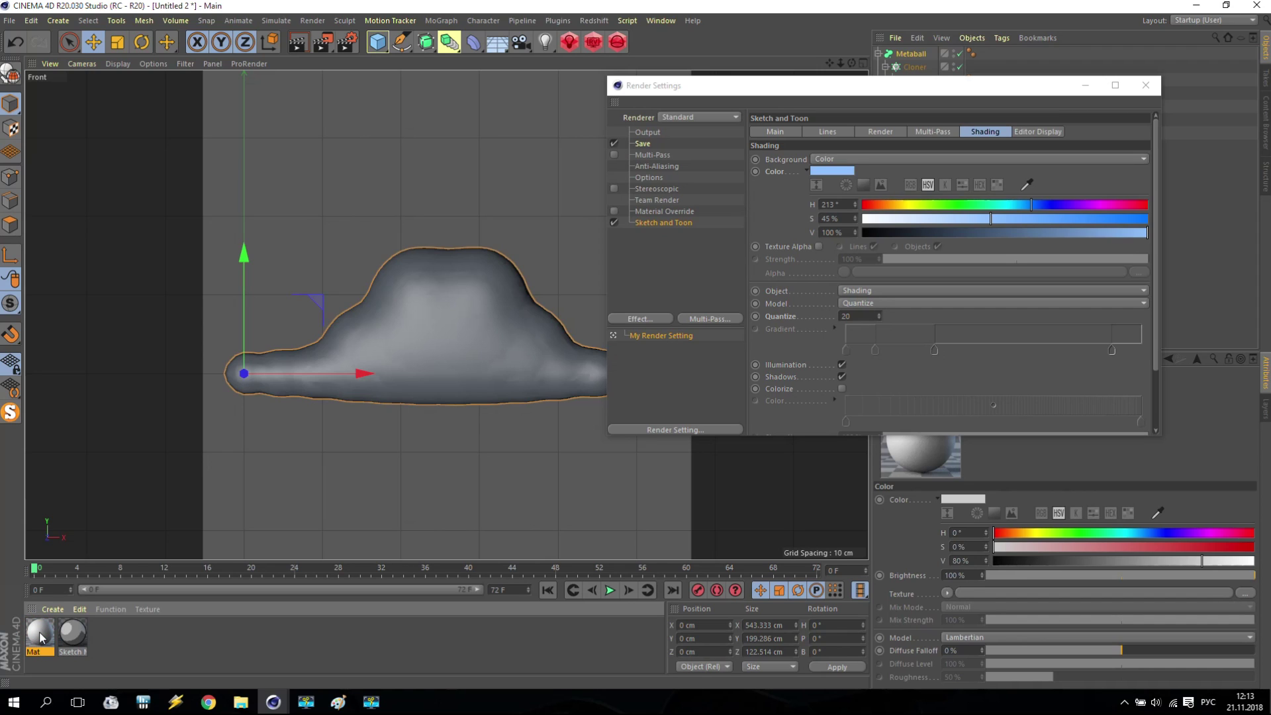
left_click_drag(39, 633, 919, 58)
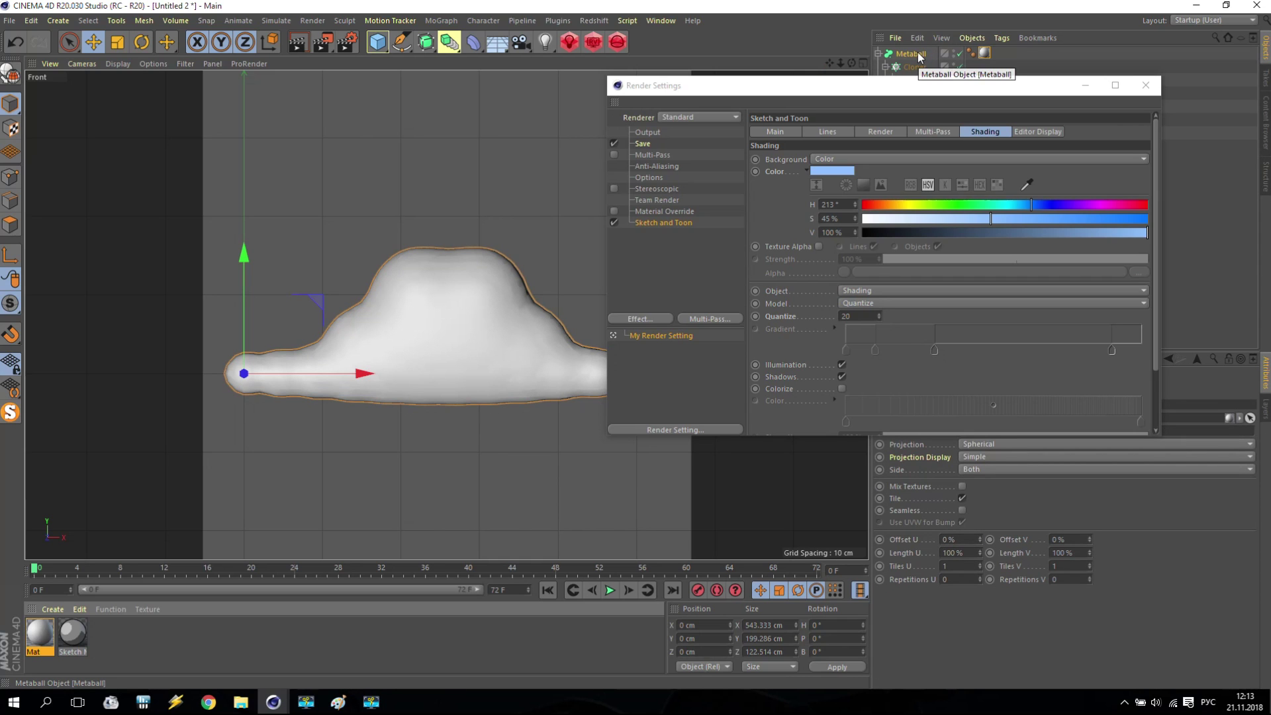
- Close the render settings and set the new material's color to pure white (V 100%)
double_click(43, 631)
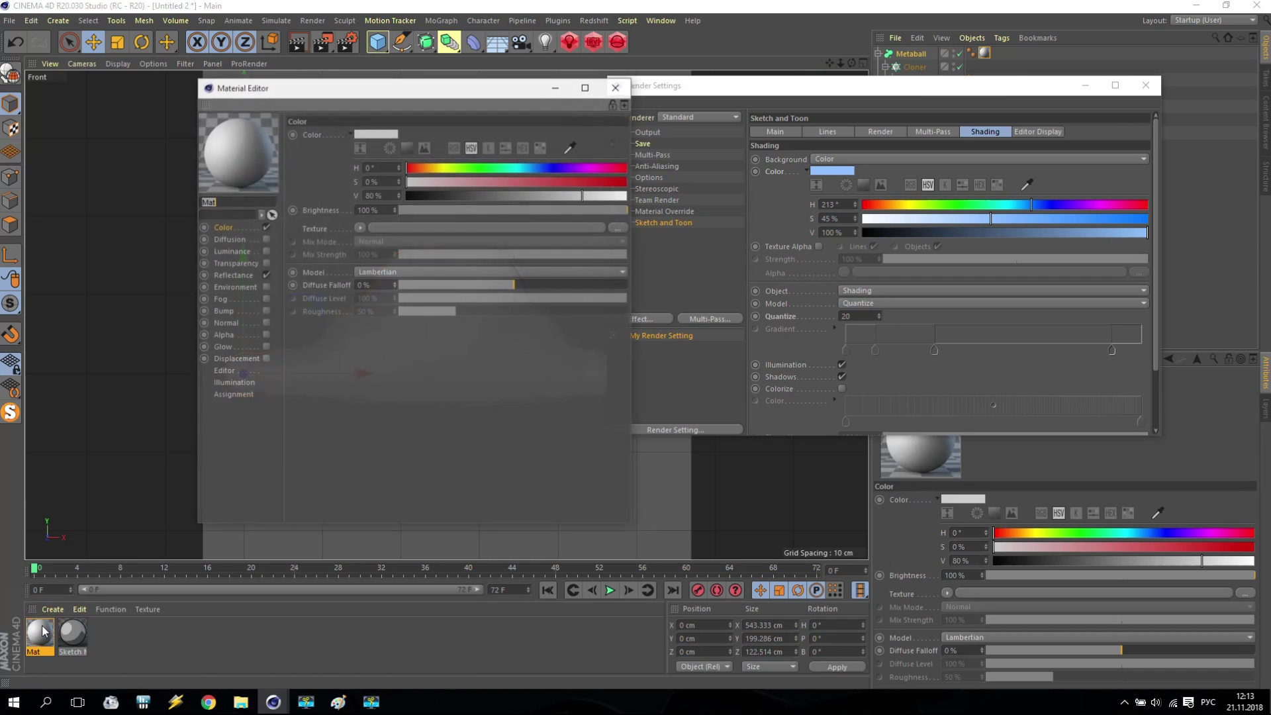
left_click(1148, 85)
left_click_drag(292, 87, 638, 63)
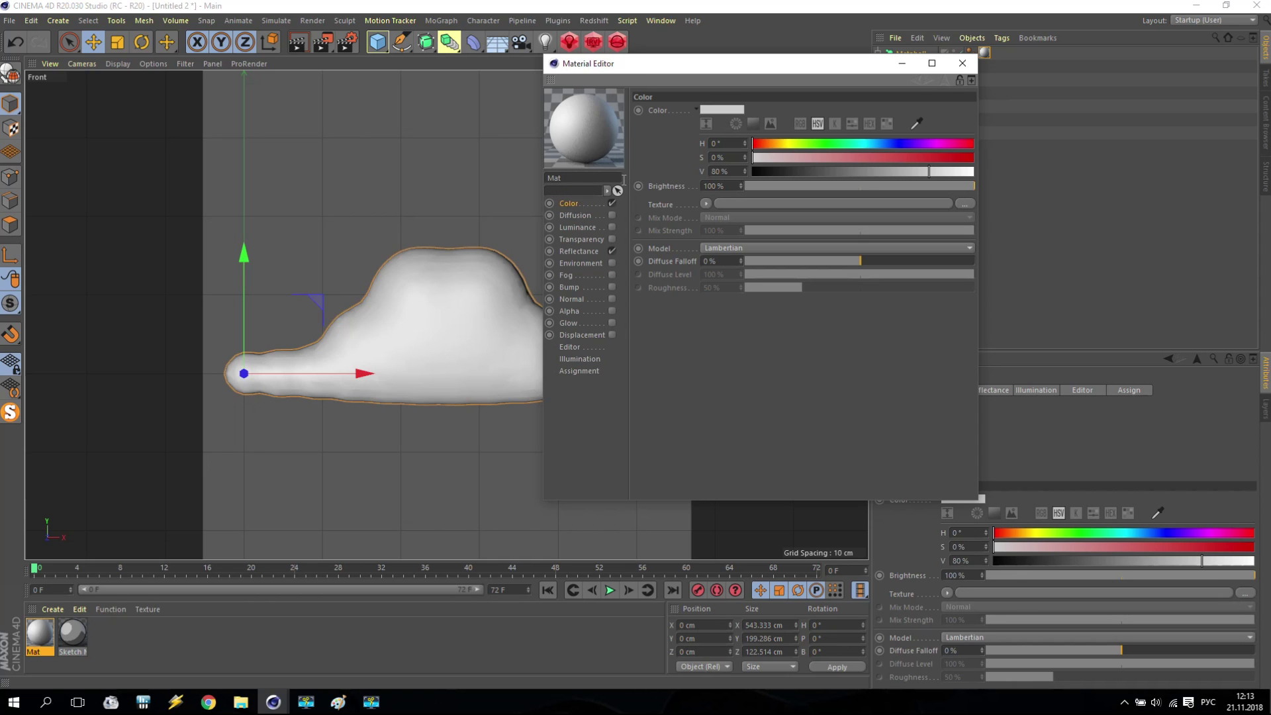
left_click(713, 108)
left_click(702, 133)
left_click_drag(707, 139, 824, 135)
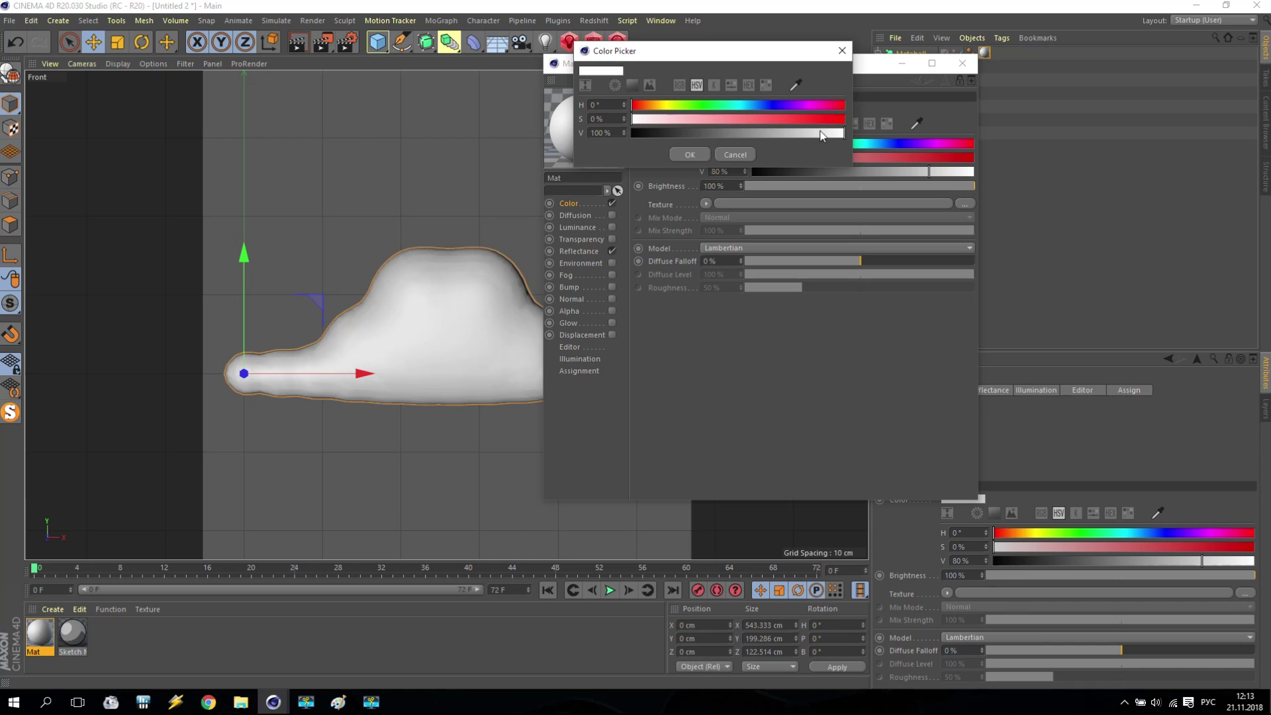
left_click(690, 156)
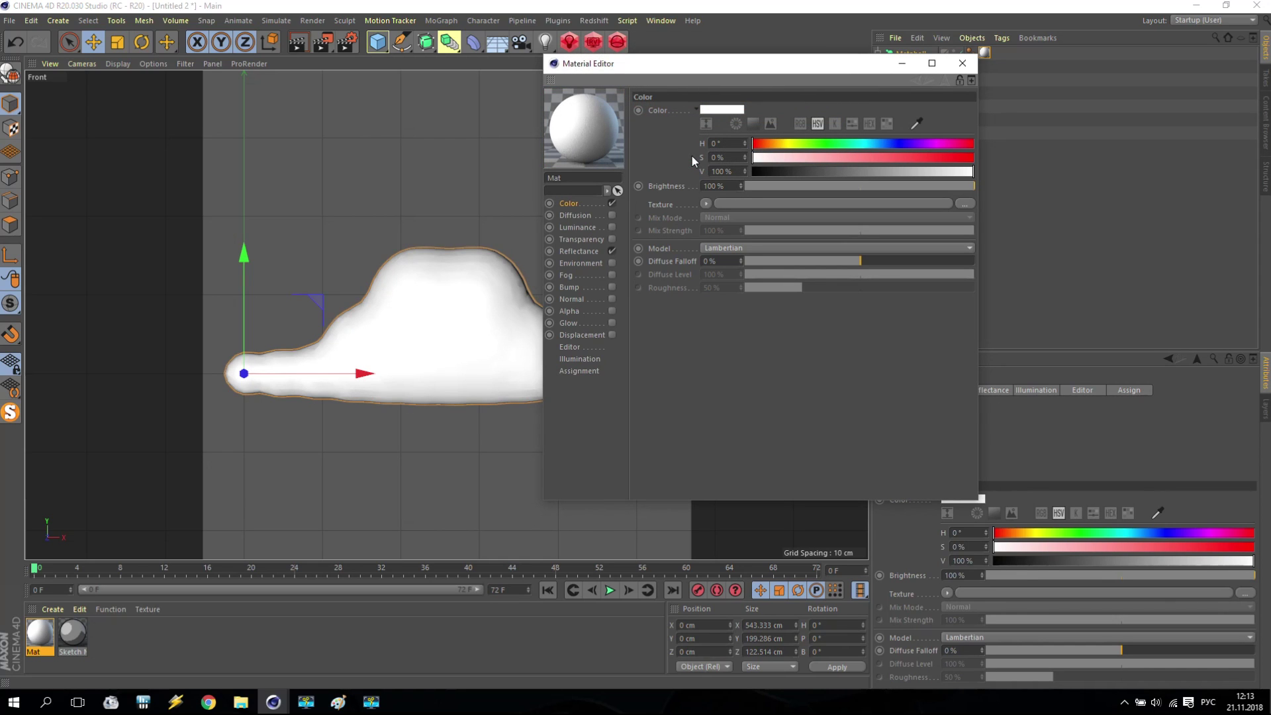
- Disable the material's Reflectance channel and render the white cloud to the Picture Viewer
left_click(611, 251)
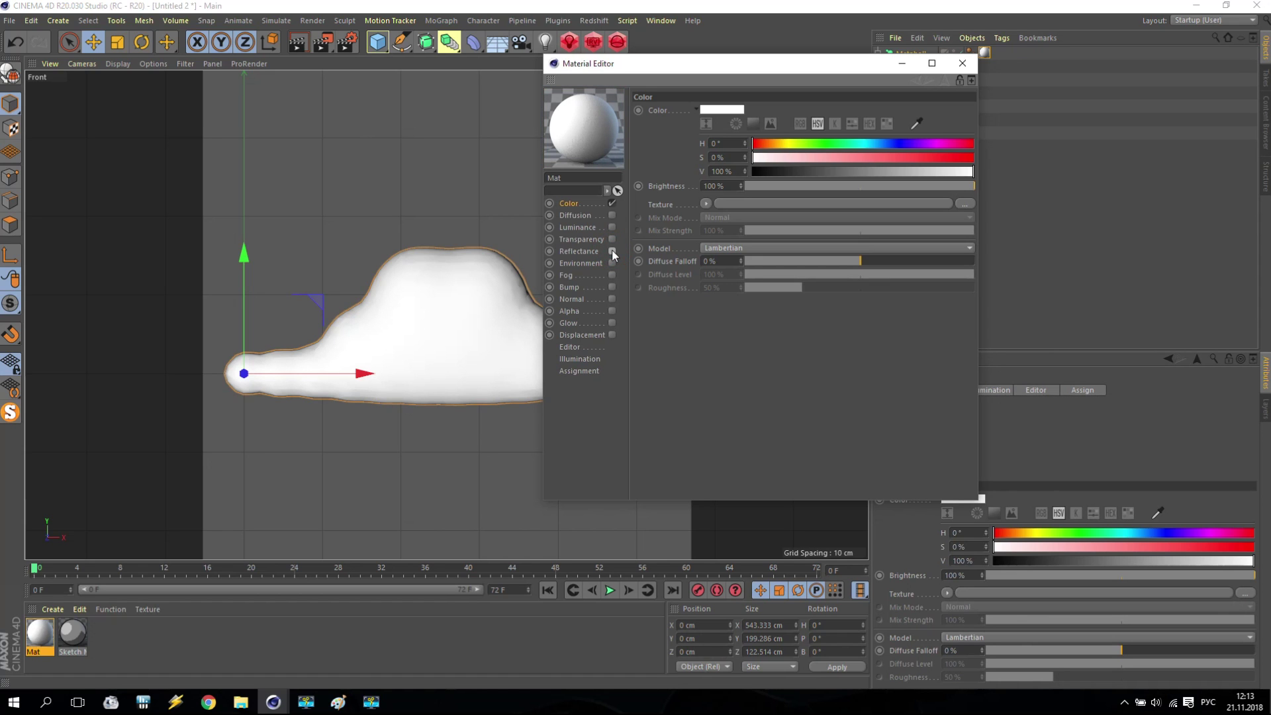
key("shift+r")
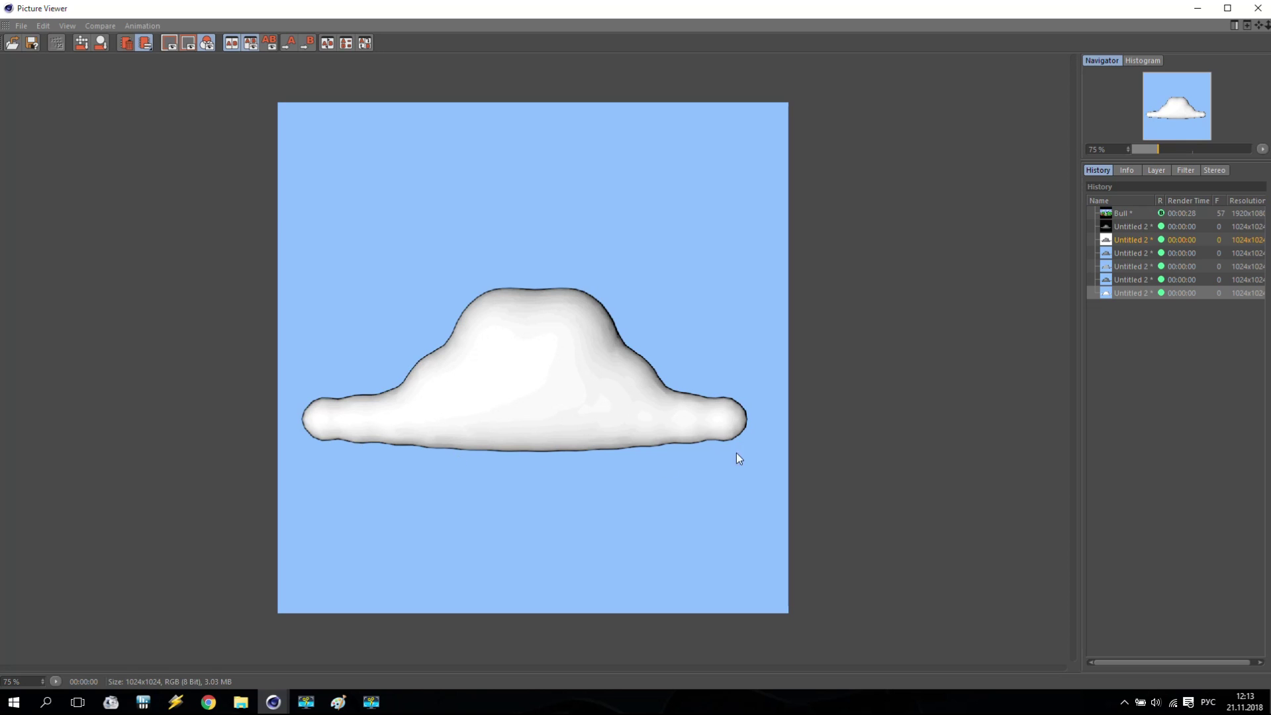
left_click(1198, 8)
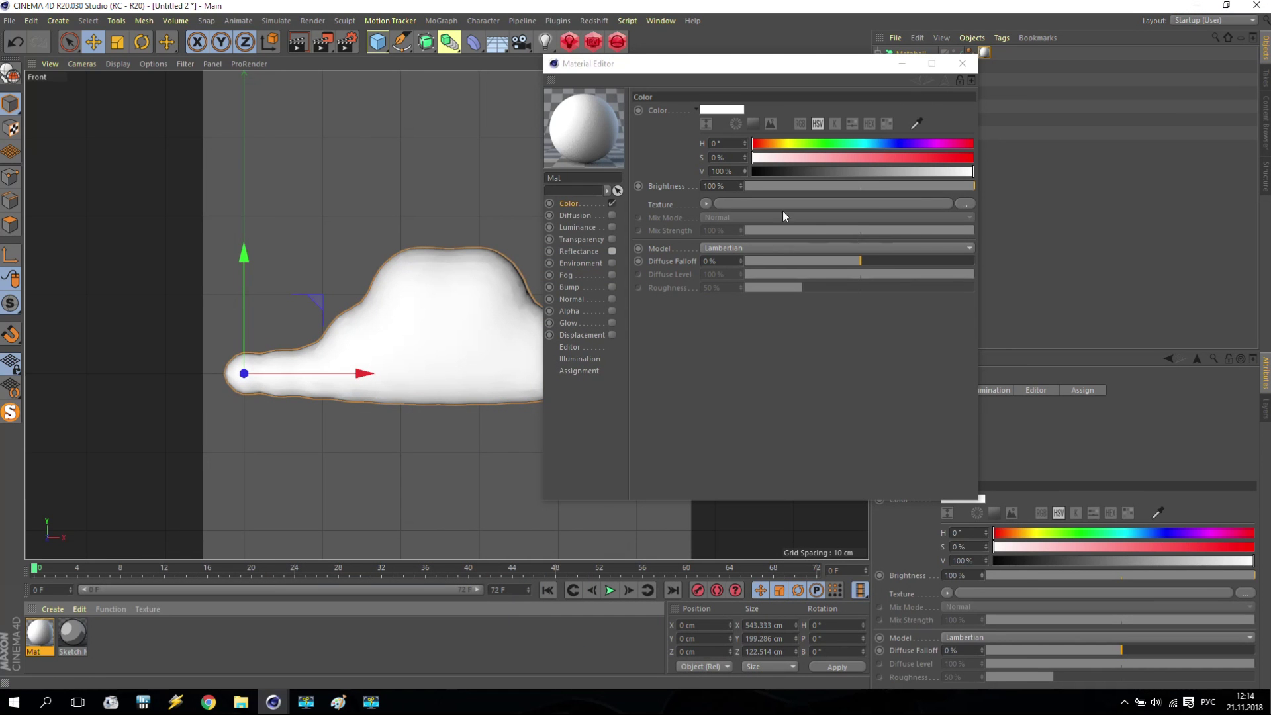
- Try a pale cyan material color (H 174°, S 11%) in a test render, and return the saturation to 0%
left_click_drag(784, 145, 859, 144)
left_click(778, 159)
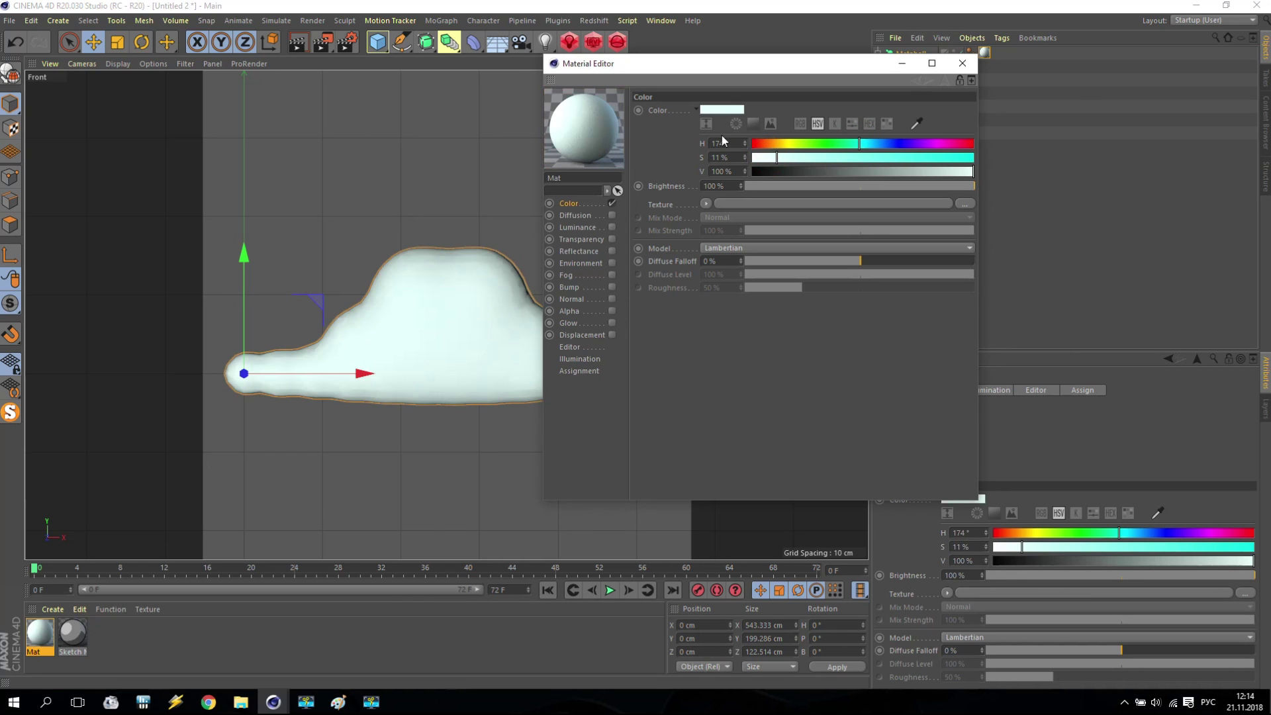
left_click(323, 42)
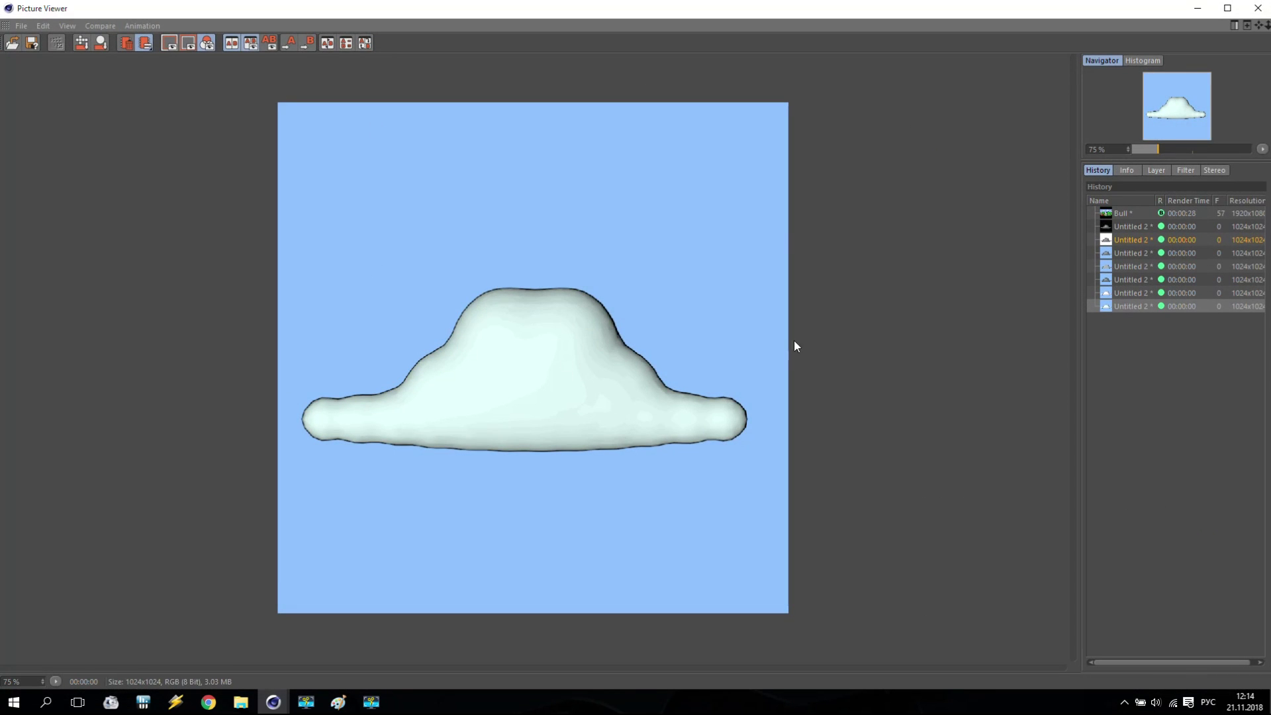
left_click(1258, 8)
left_click_drag(779, 157, 718, 163)
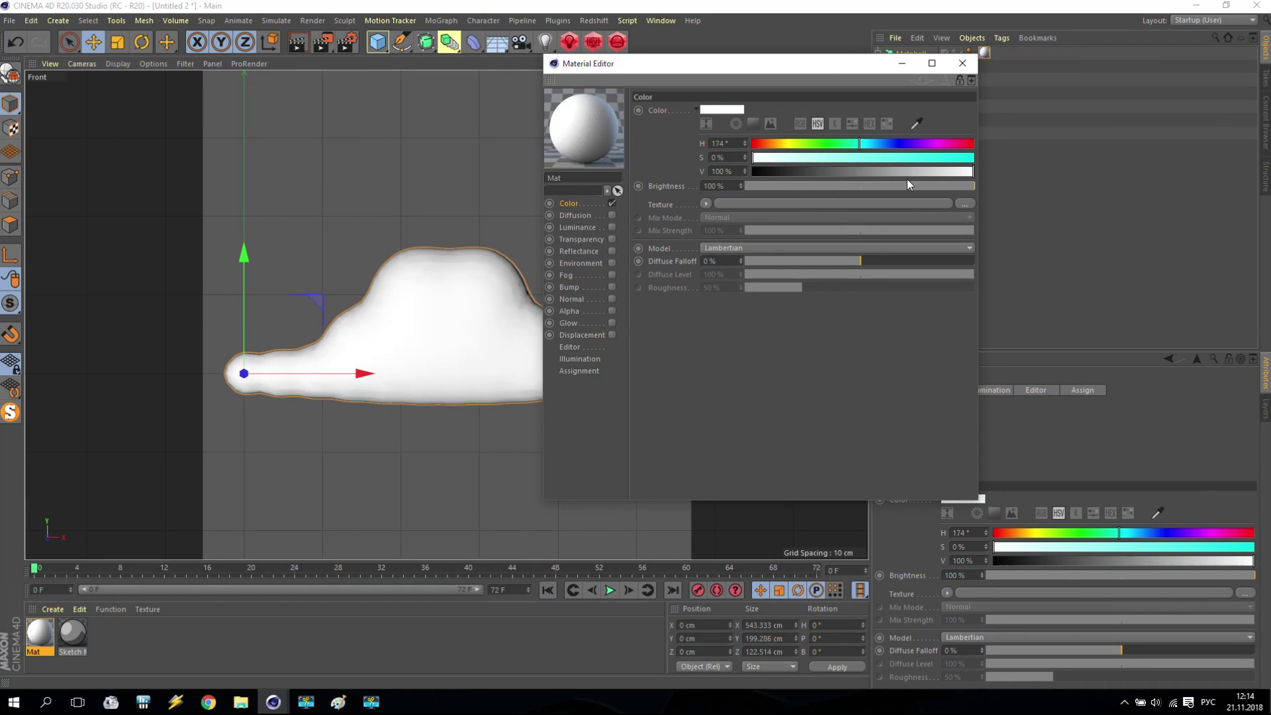
- Set the Sketch and Toon Quantize value to 10 in the render settings and check the cloud in a new render
left_click_drag(832, 64, 797, 115)
left_click(345, 46)
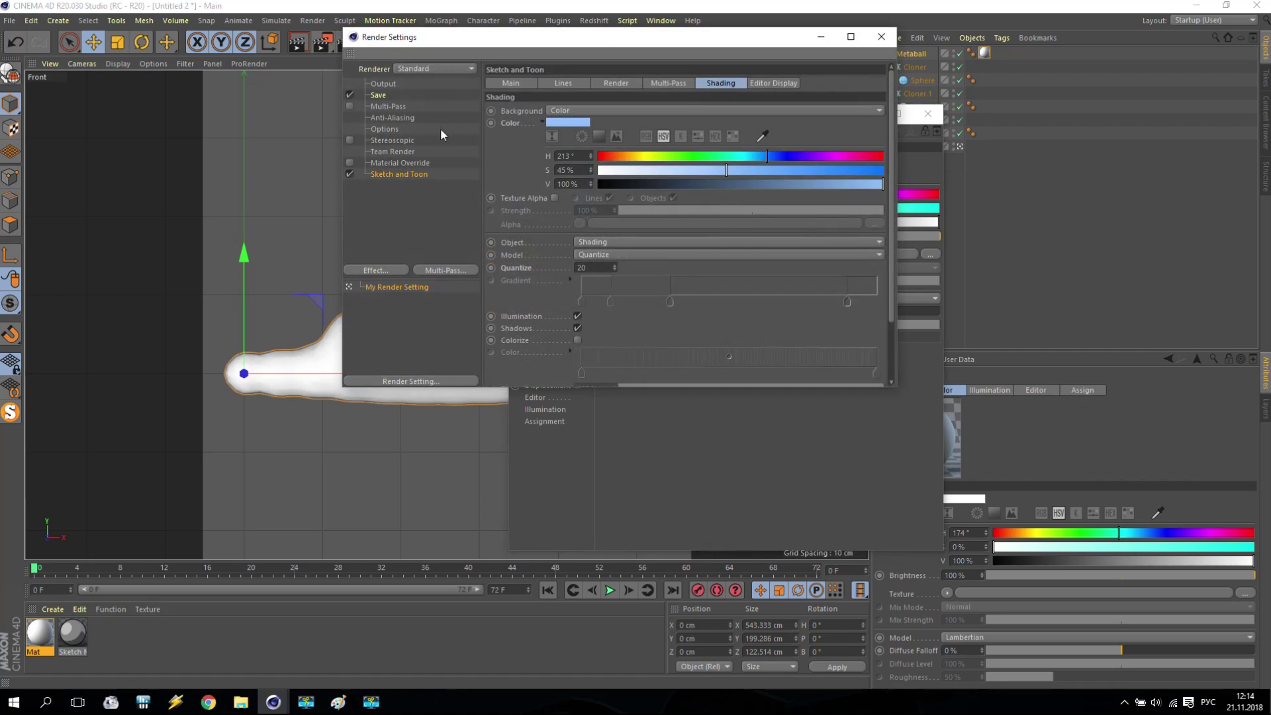
left_click(589, 267)
type("10")
key("Return")
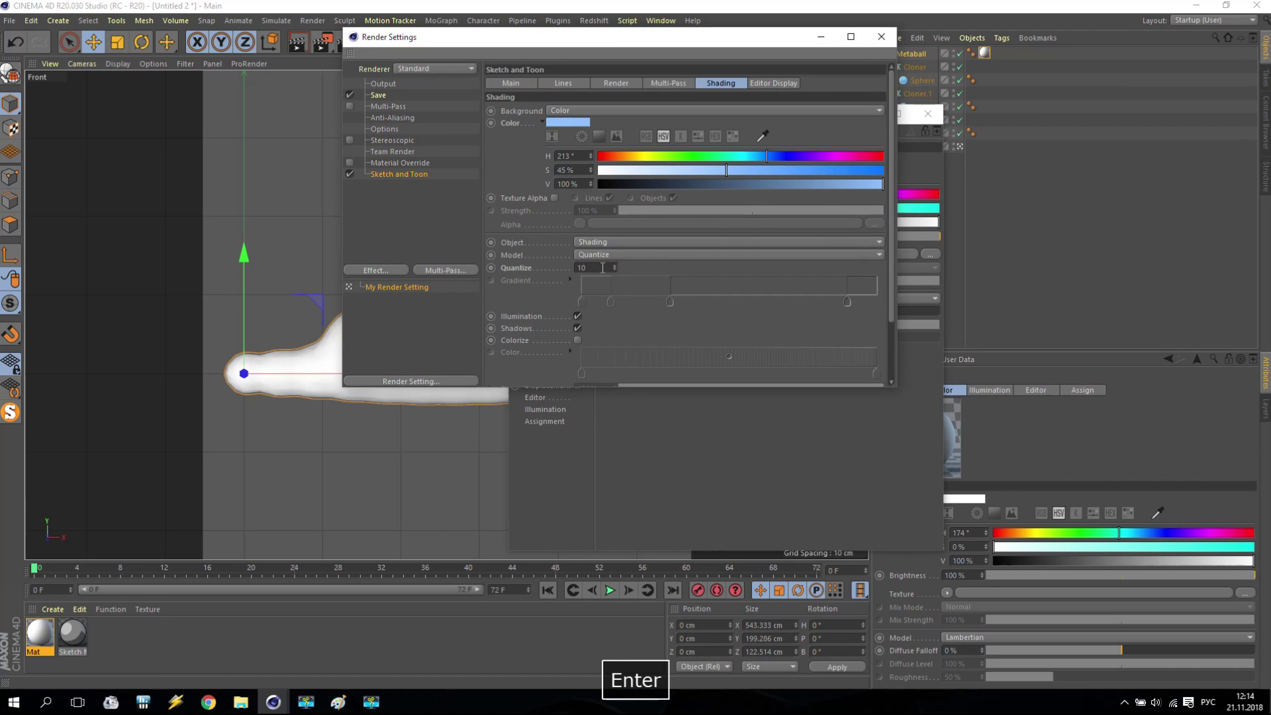
left_click(880, 38)
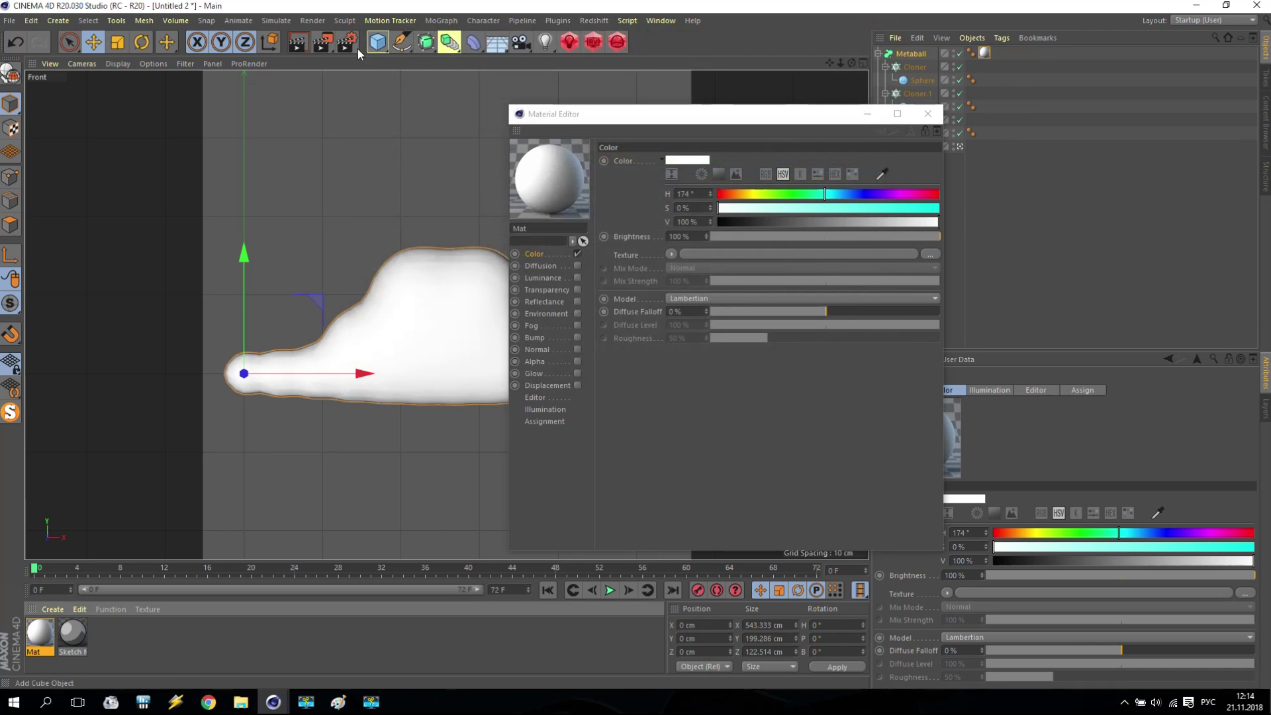
left_click(326, 43)
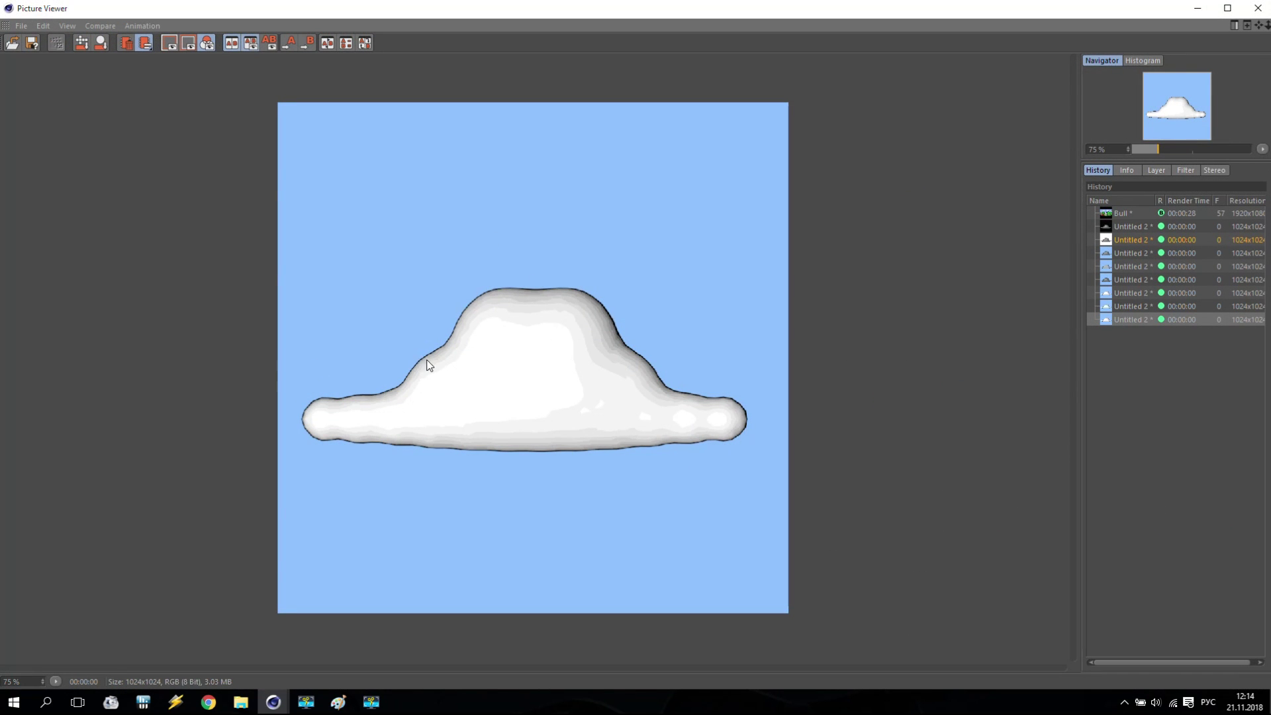
left_click(1256, 9)
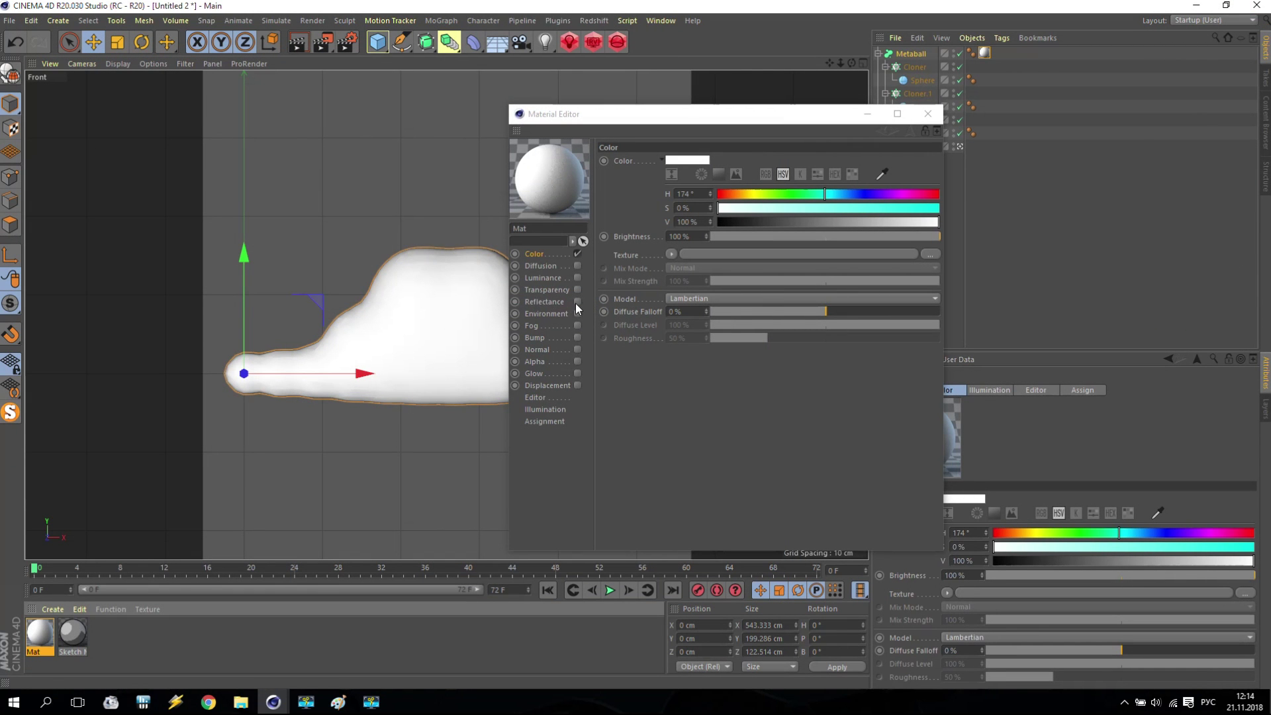
- Enable the material's Reflectance channel and set its default specular to 61% width, 14% falloff and 91% specular strength
left_click(578, 302)
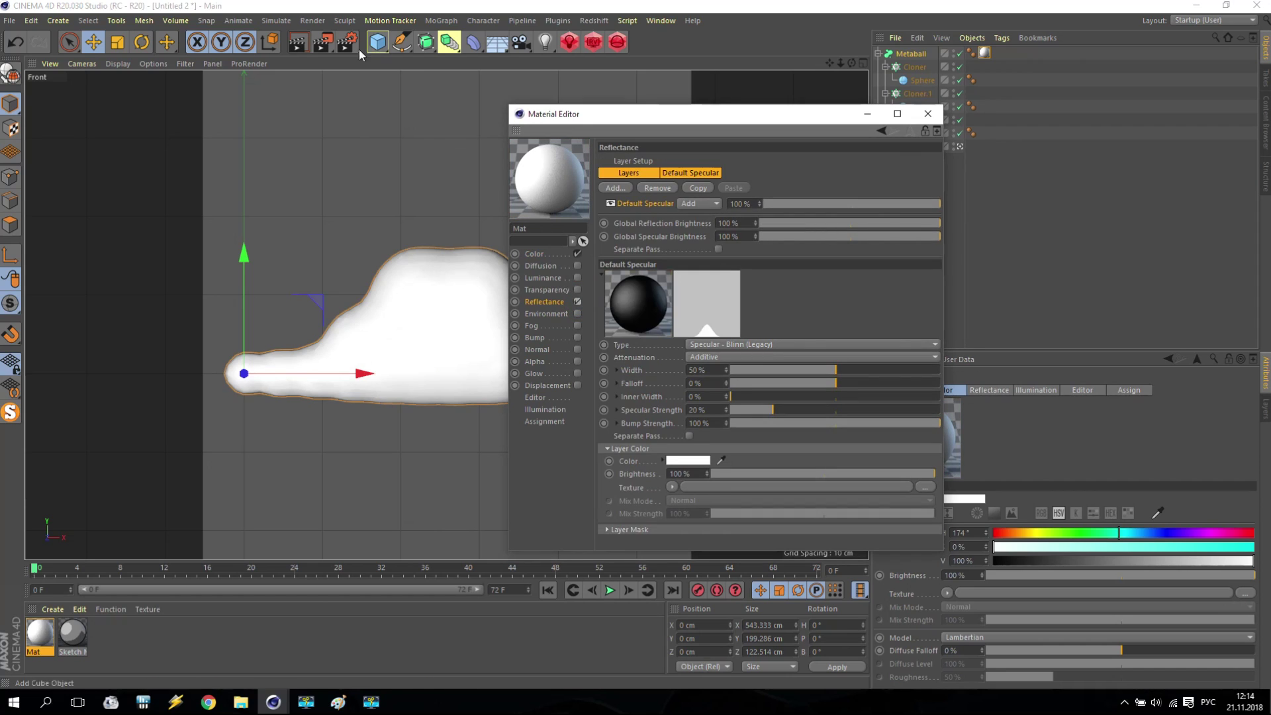
mouse_move(835, 369)
left_mouse_down()
mouse_move(917, 370)
mouse_move(860, 368)
mouse_move(866, 383)
mouse_move(851, 382)
left_mouse_up()
left_click_drag(732, 396, 922, 411)
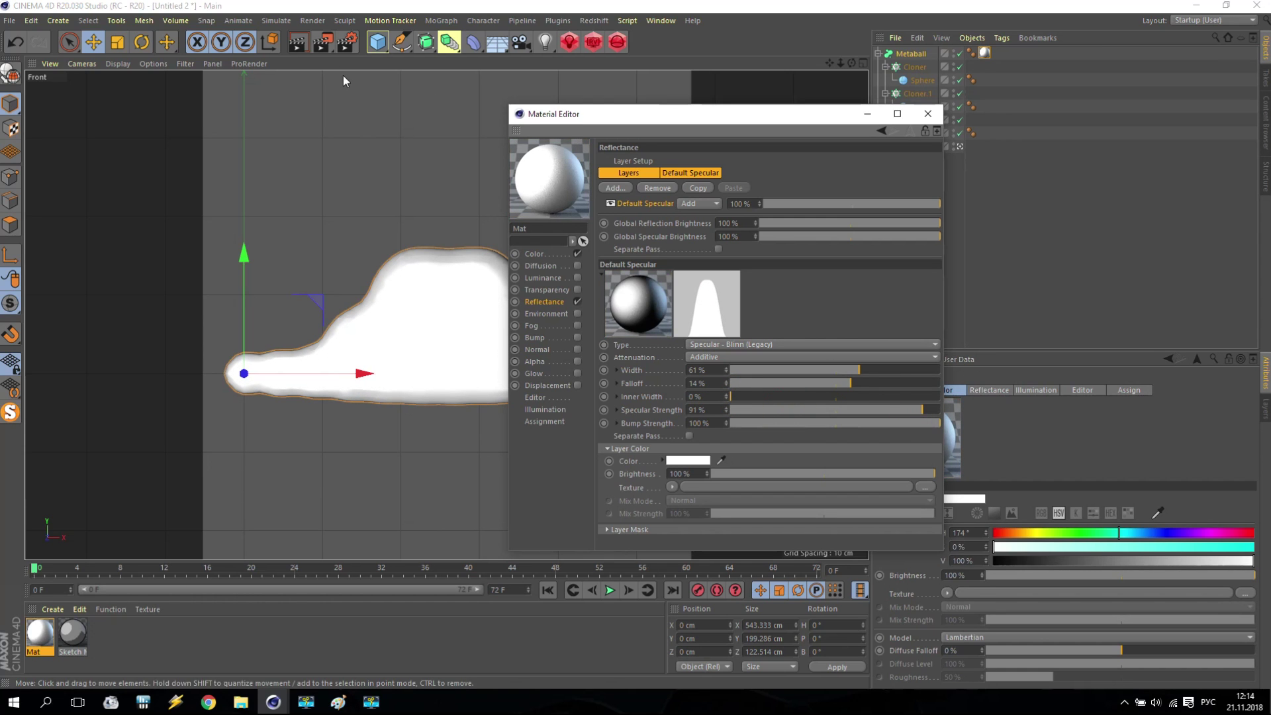
- Render the cloud with the specular highlight to the Picture Viewer and compare it with the previous render
left_click(322, 42)
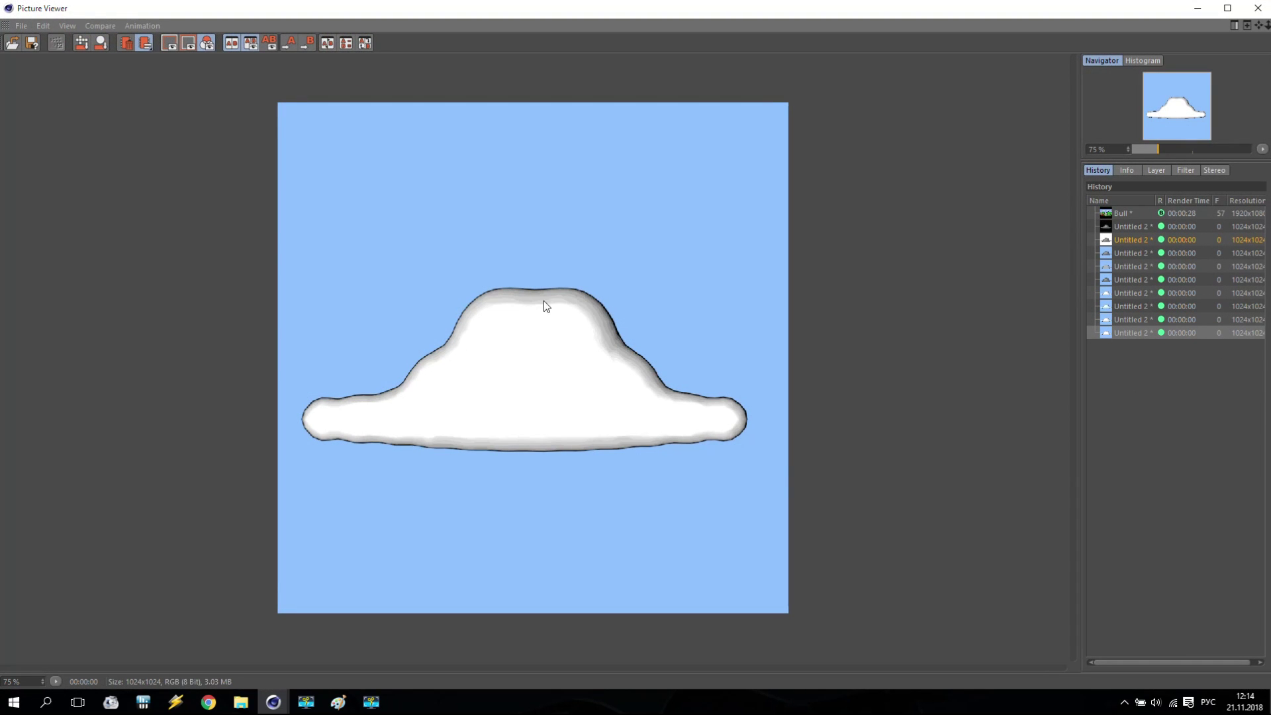
left_click(1139, 319)
left_click(1138, 332)
left_click(1135, 319)
left_click(1136, 332)
left_click(1131, 319)
left_click(1131, 333)
left_click(1126, 319)
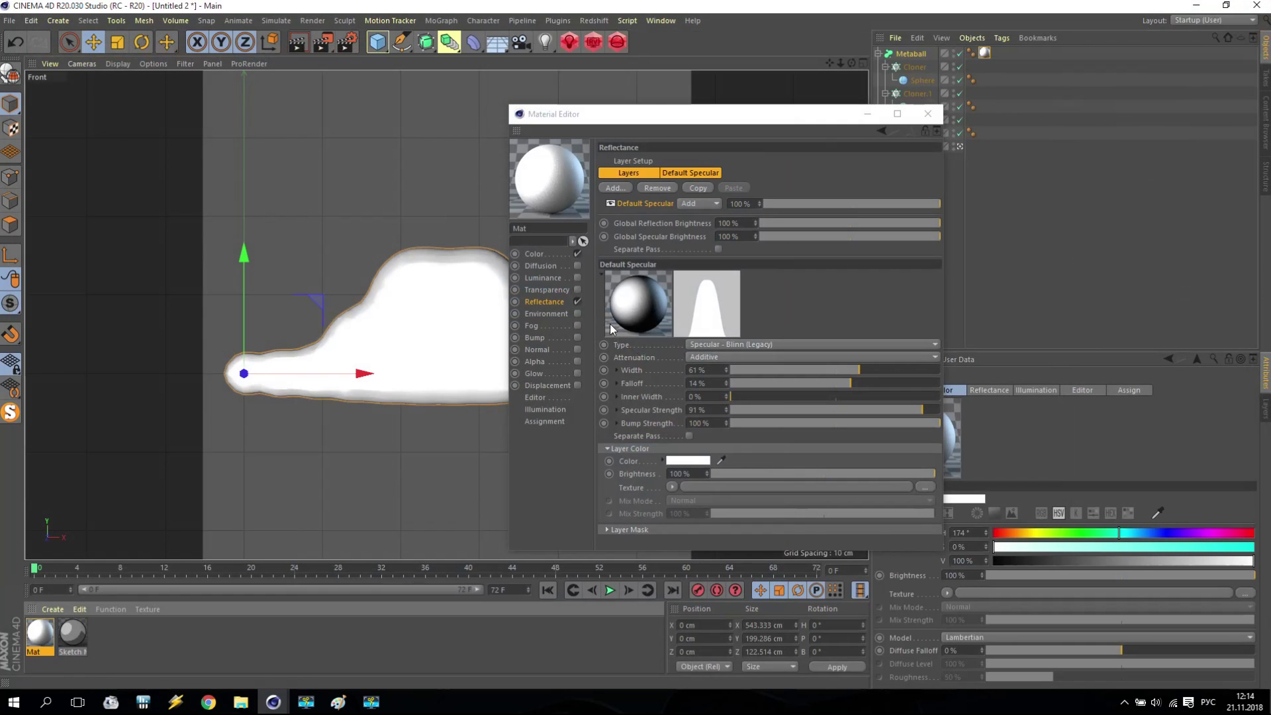
- Disable the white material's Reflectance channel and render the cloud again to check its shading
left_click(577, 302)
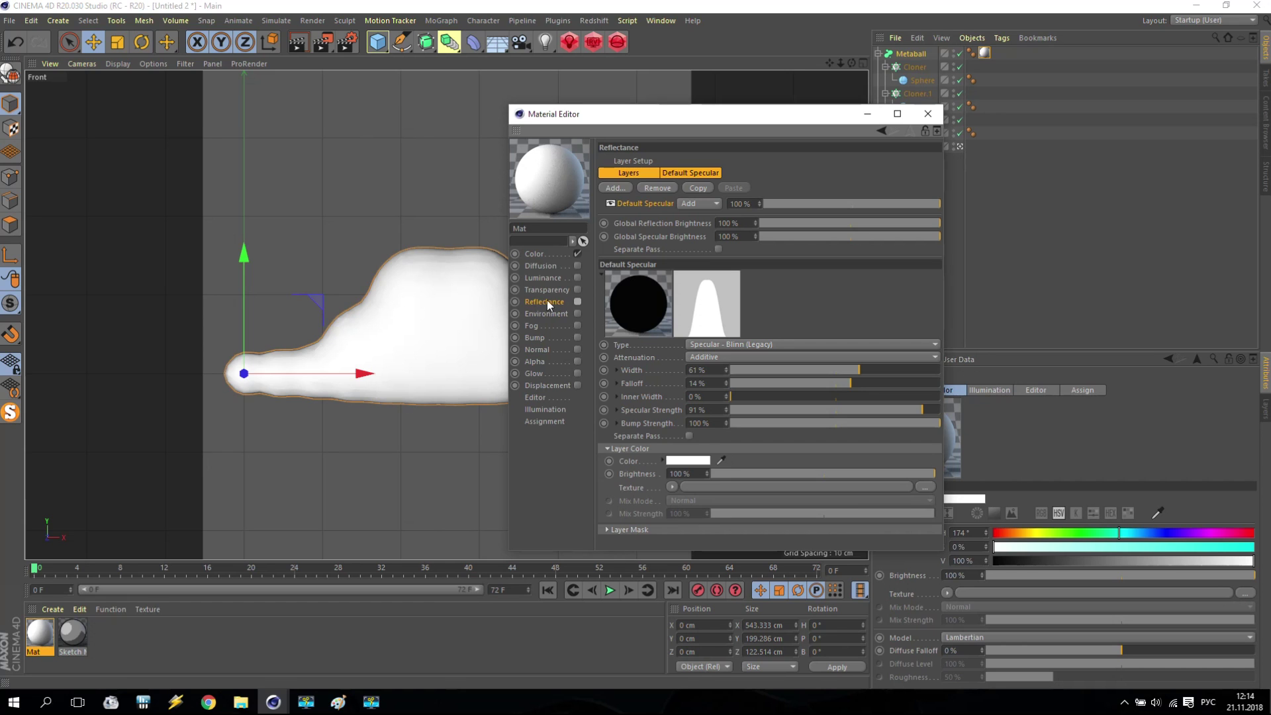
left_click(930, 114)
left_click(323, 42)
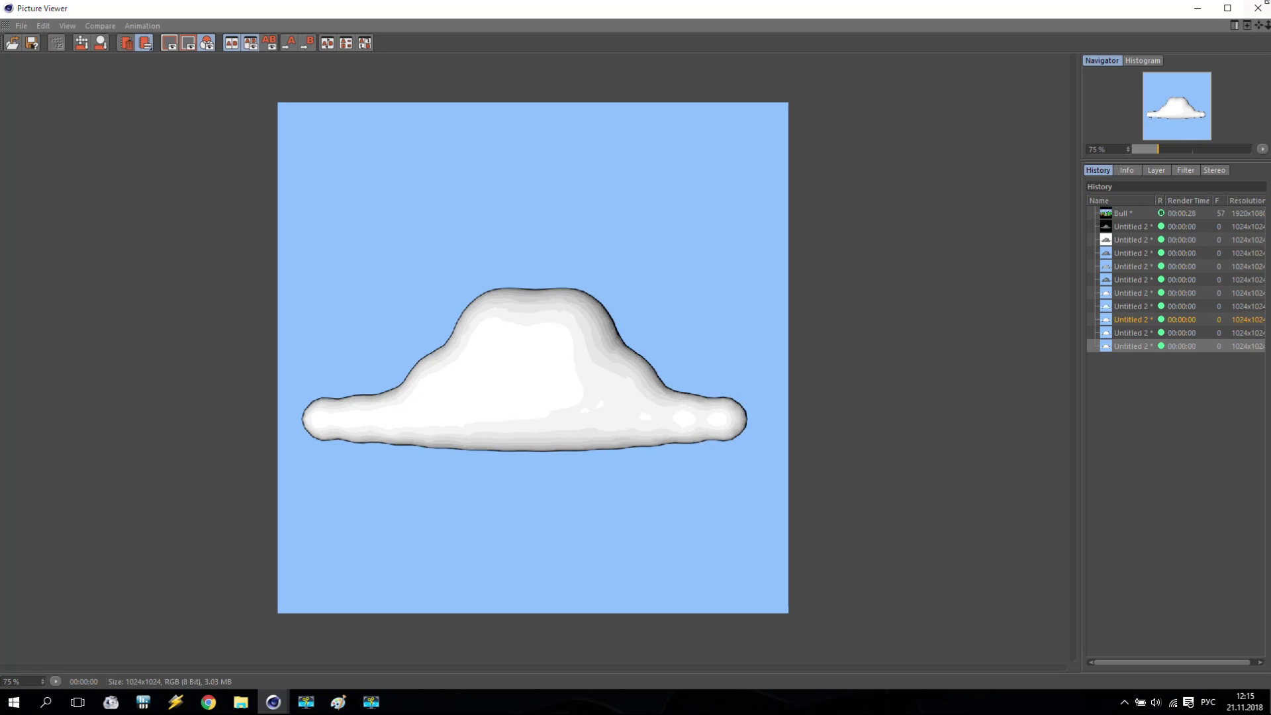
left_click(1258, 8)
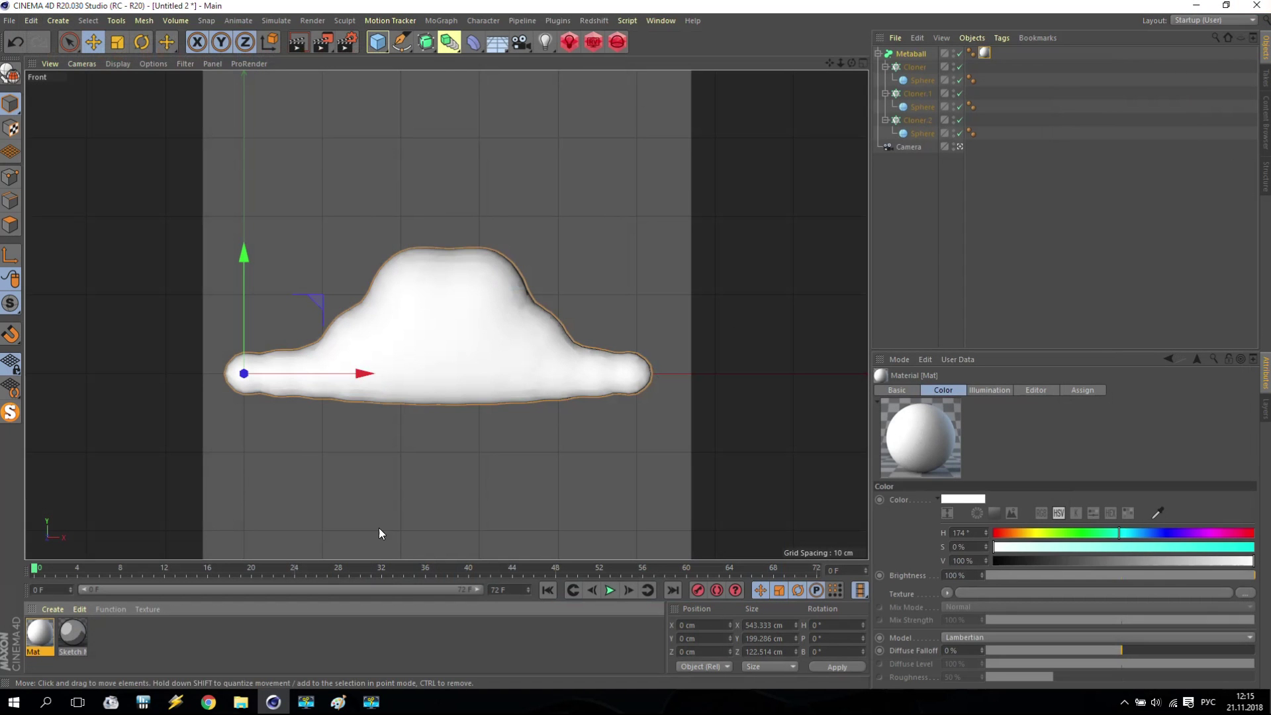
- Close the render settings after a brief check and open Sketch Mat in the Material Editor, clear of the cloud
left_click(350, 42)
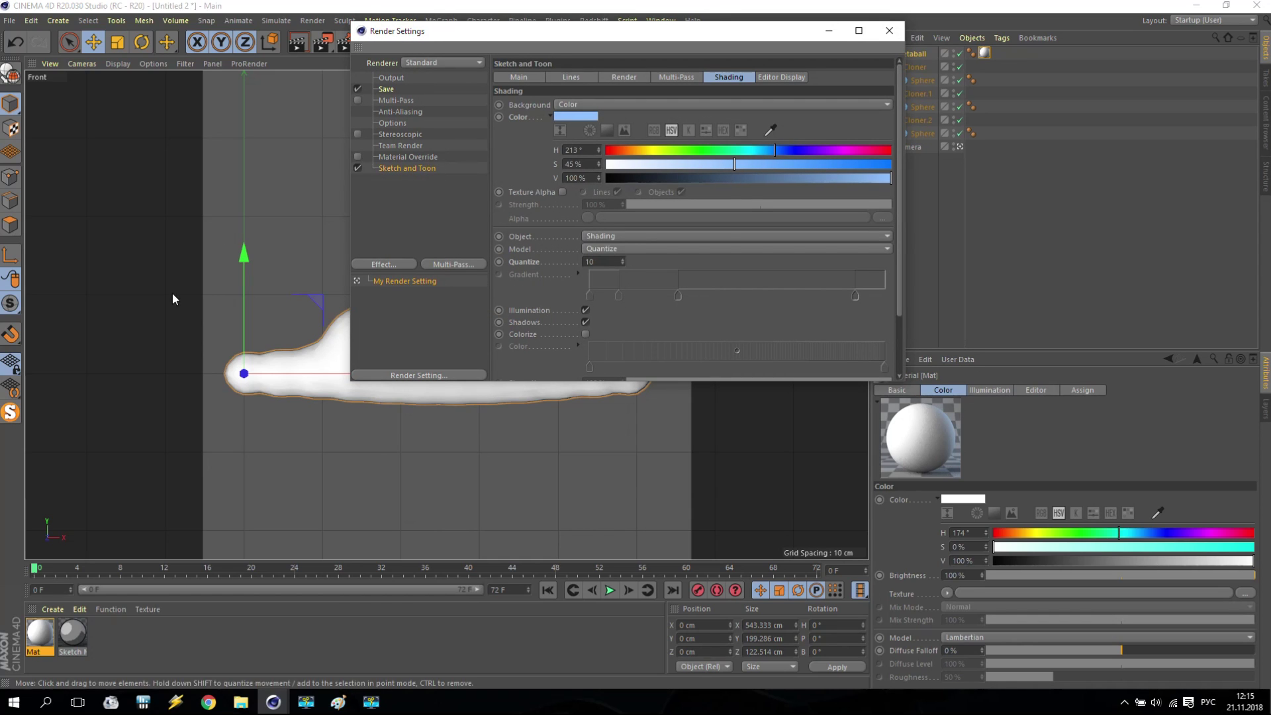
left_click(73, 634)
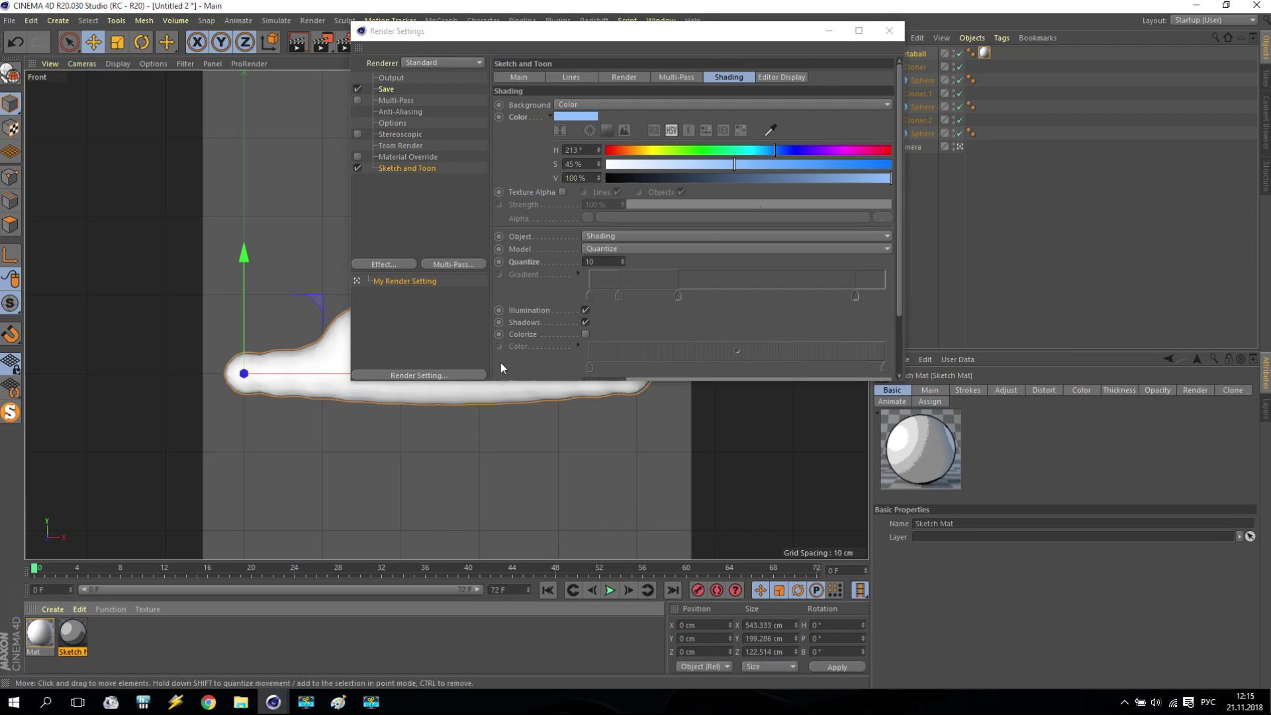
left_click(890, 31)
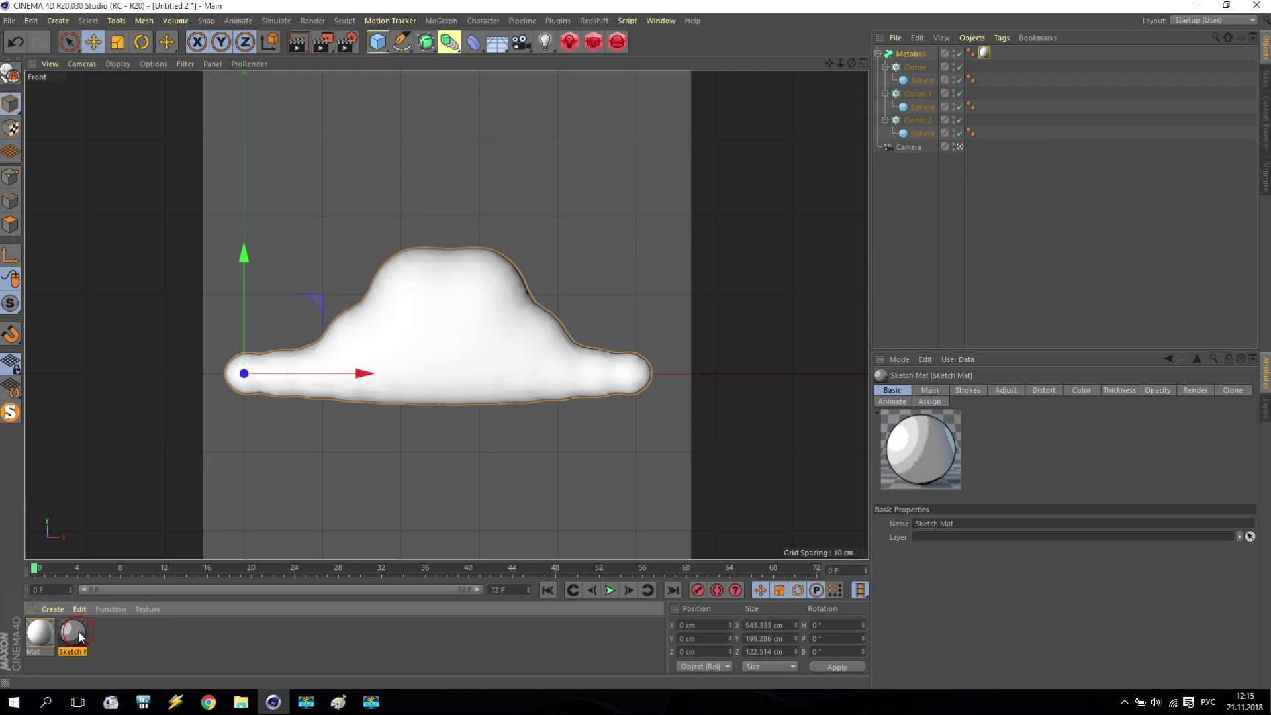
double_click(71, 632)
left_click_drag(391, 96, 937, 88)
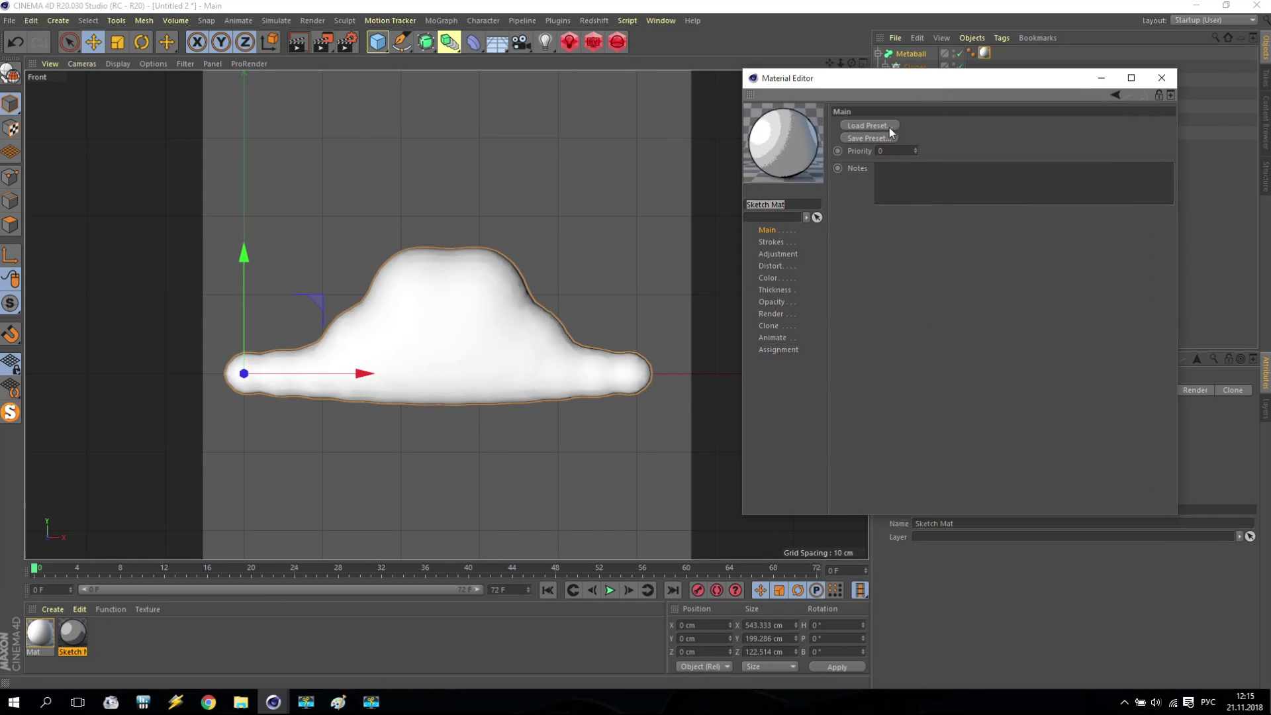
- Examine the Sketch Mat's presets and its Strokes, Adjustment, Distort and Color settings
left_click(772, 235)
left_click(773, 241)
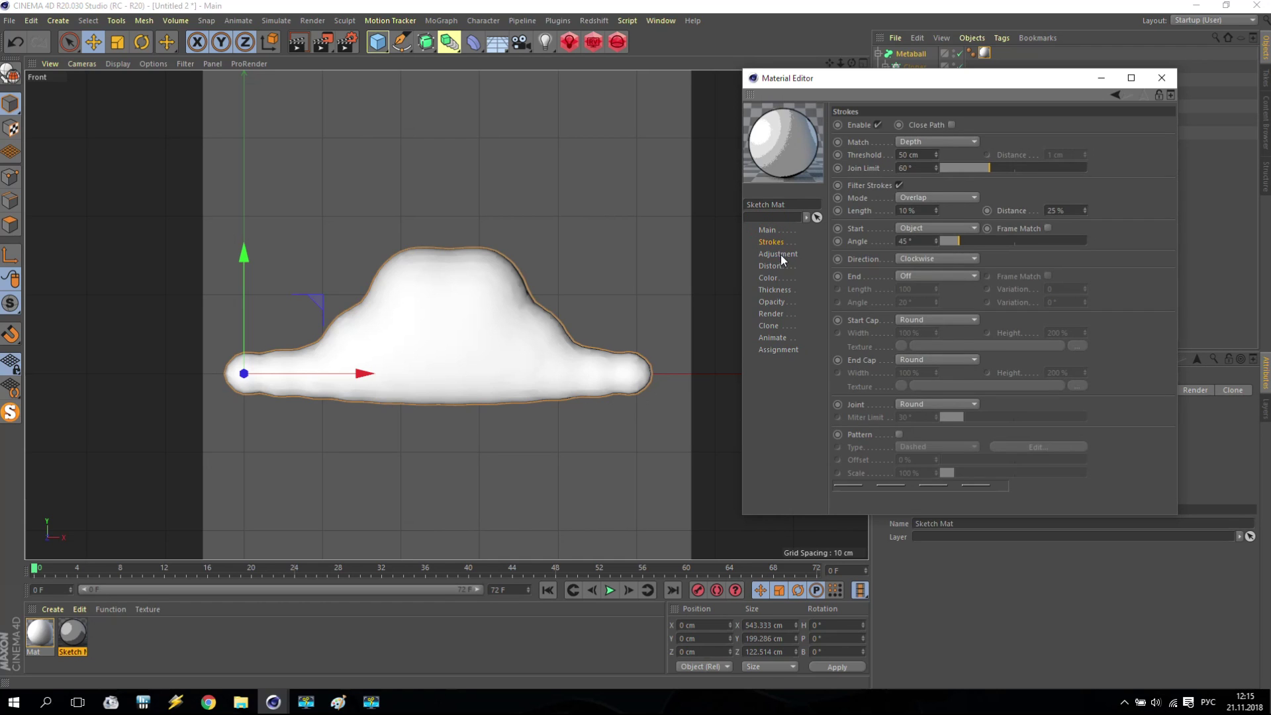
left_click(781, 255)
left_click(781, 266)
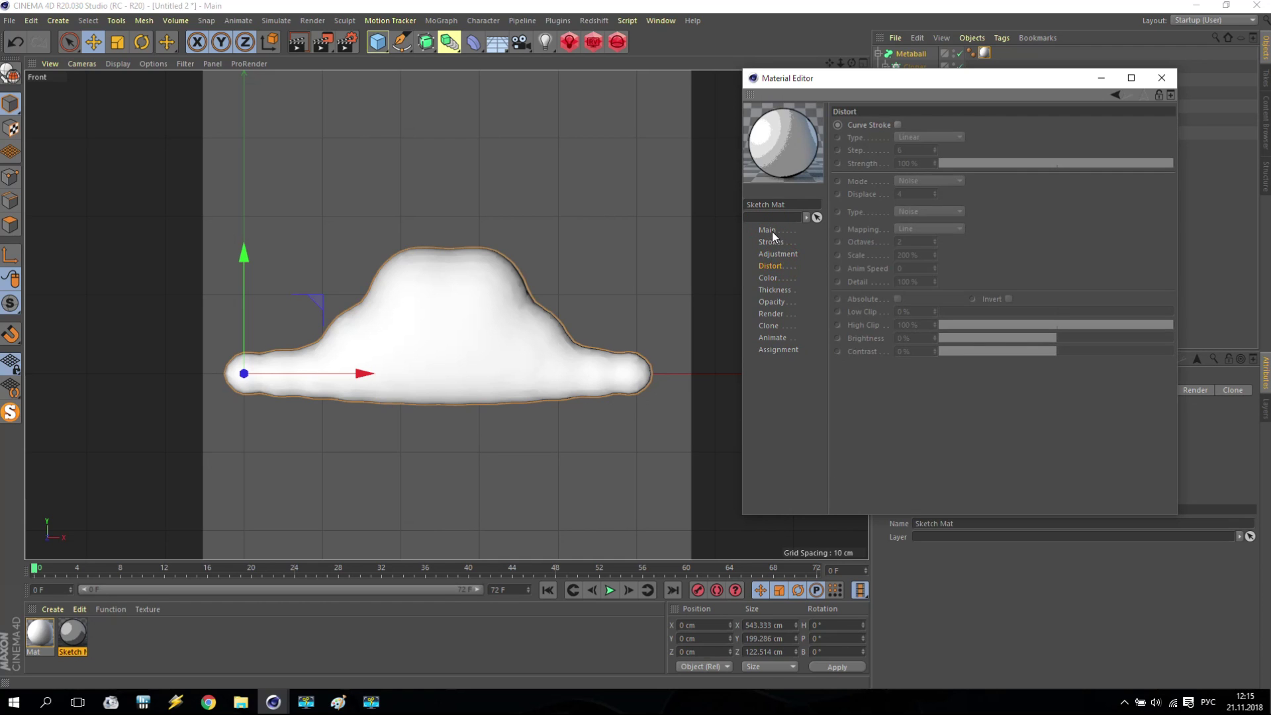
left_click(772, 232)
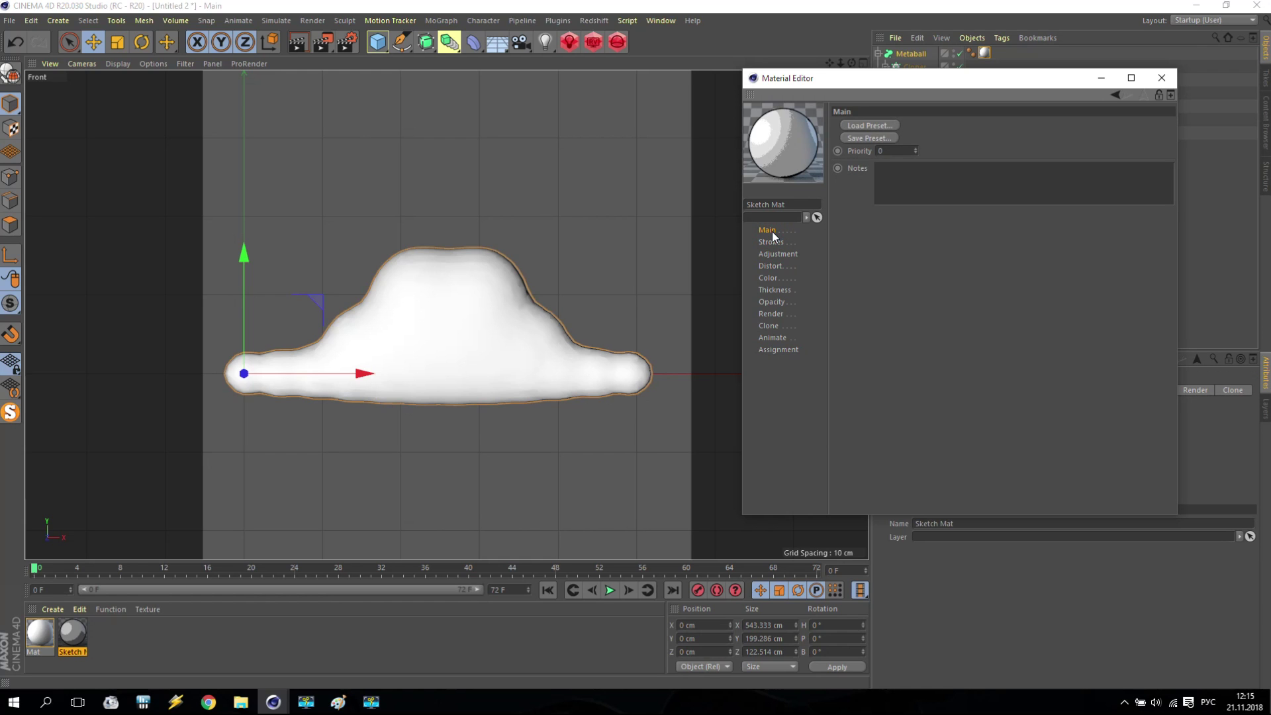
left_click(874, 126)
left_click_drag(1011, 42, 988, 245)
left_click(1001, 342)
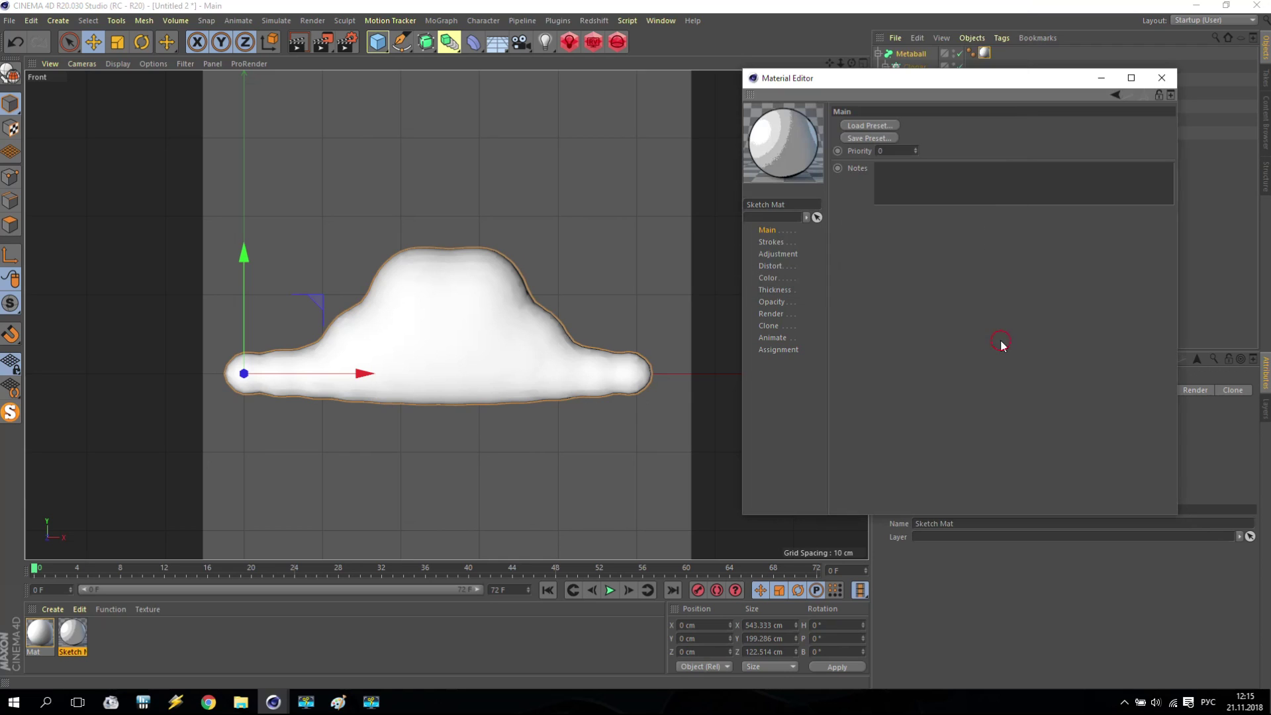
left_click(768, 242)
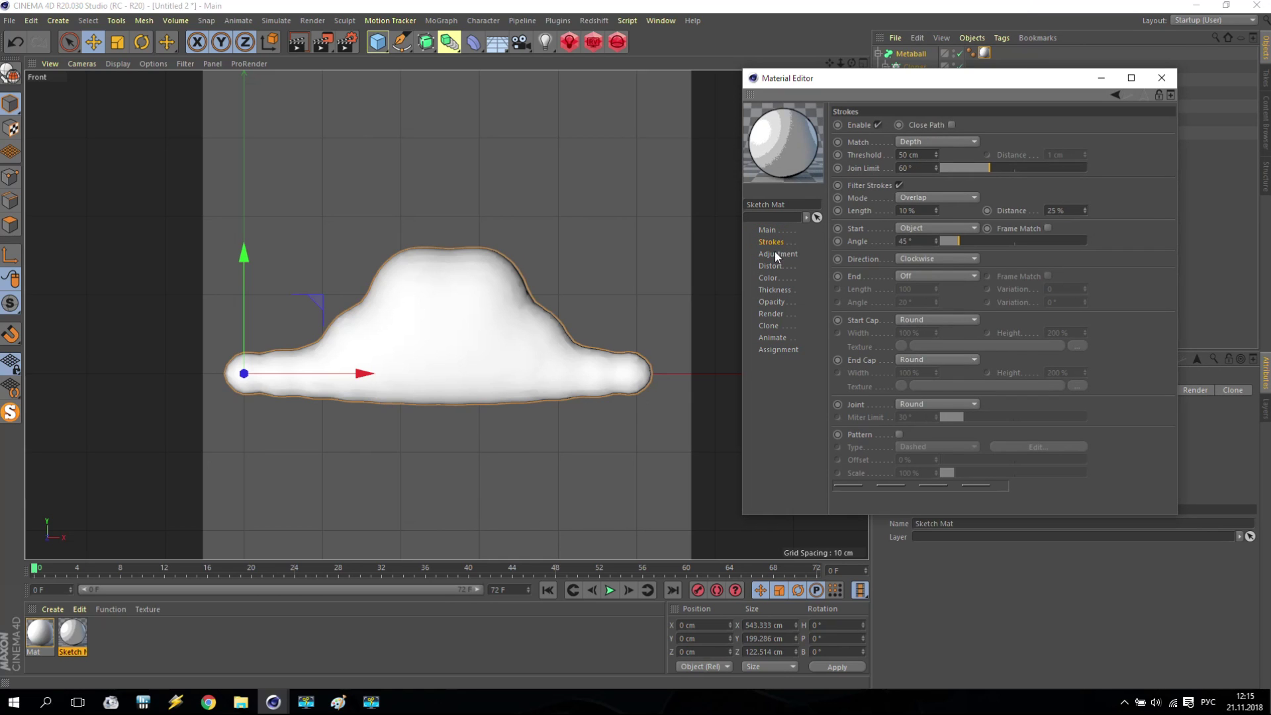
left_click(776, 255)
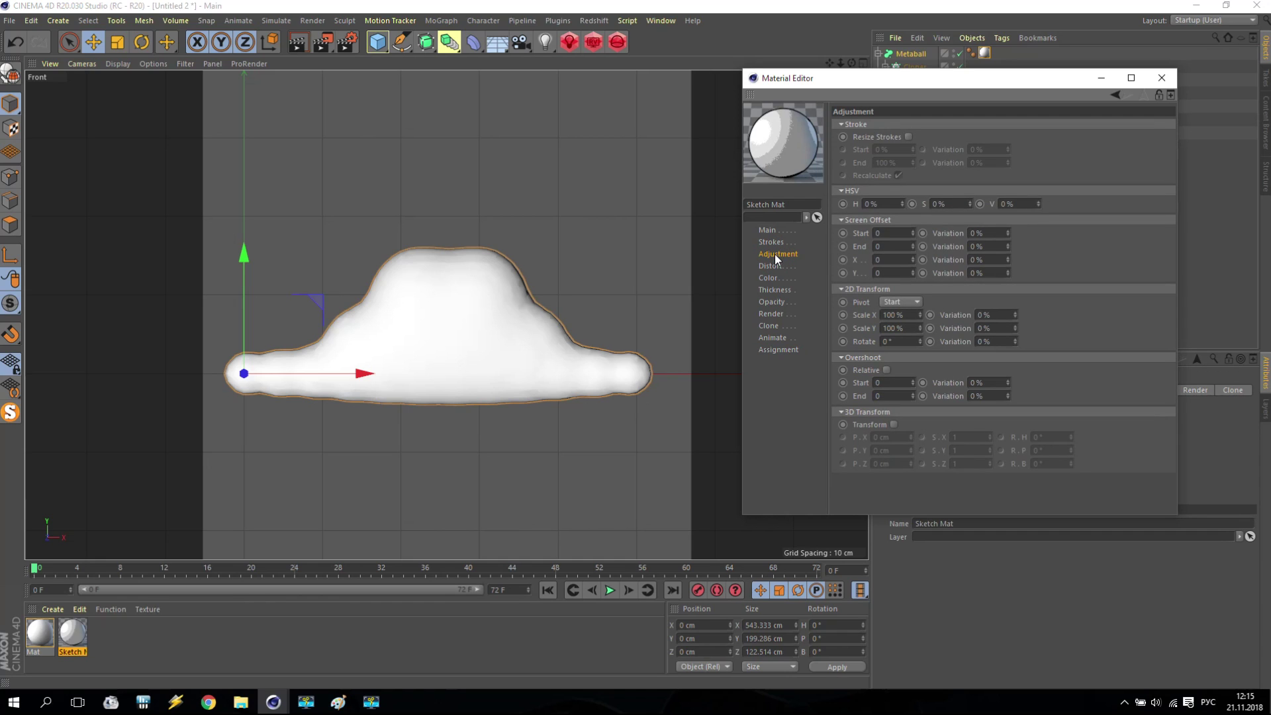
left_click(773, 266)
left_click(773, 275)
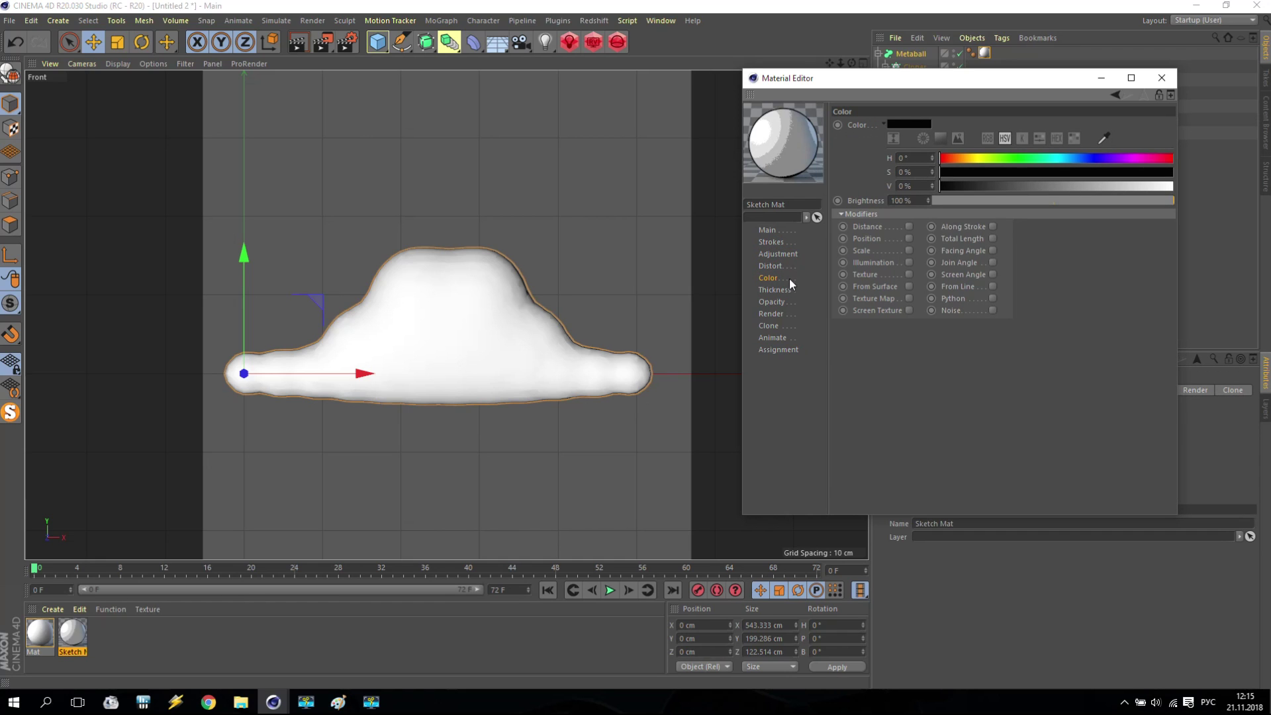
left_click(771, 243)
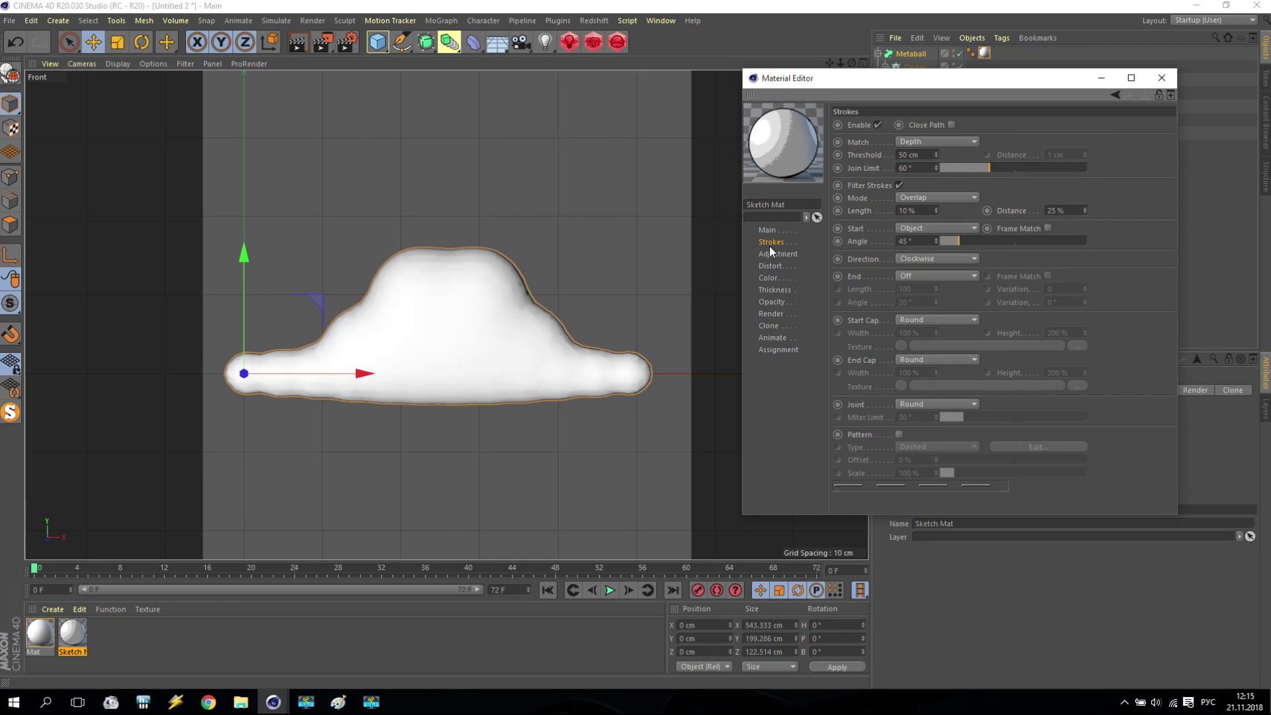
left_click(770, 230)
left_click(773, 254)
left_click(774, 266)
left_click(776, 277)
- Try a Sketch Mat thickness of 0.5 and compare the new render with the previous one
left_click(777, 290)
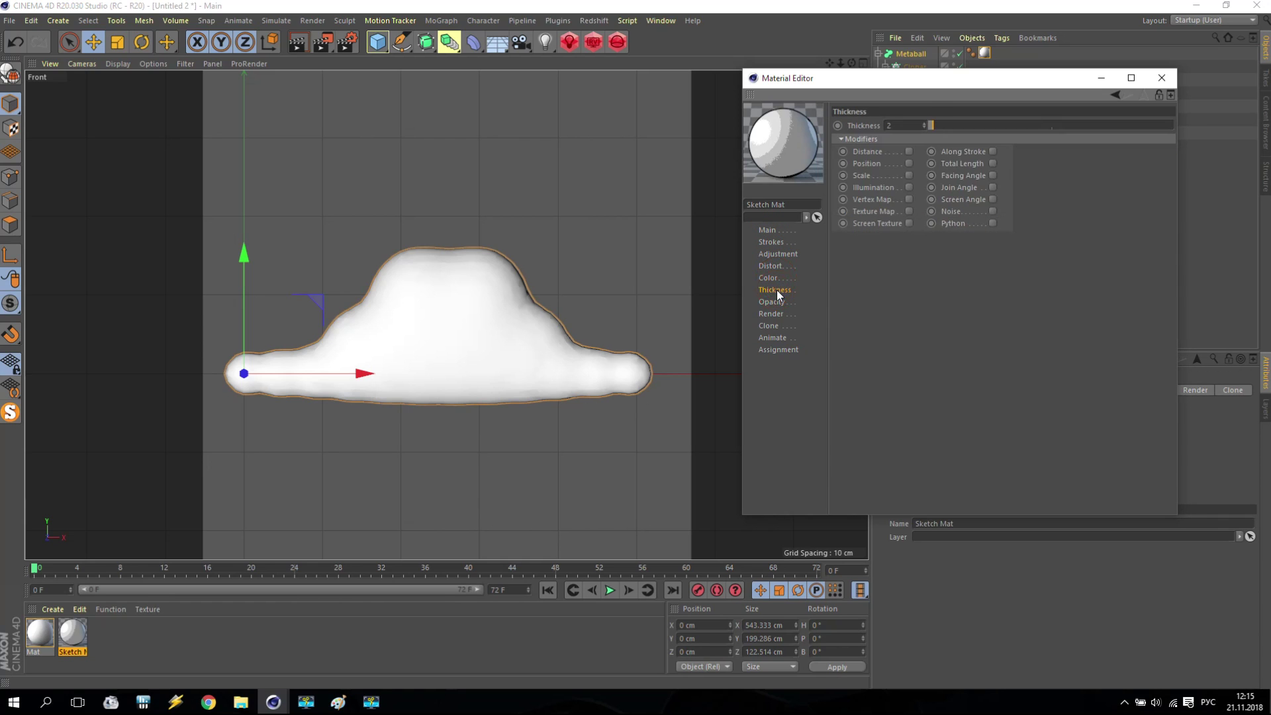
left_click(913, 125)
type("0.5")
key("Return")
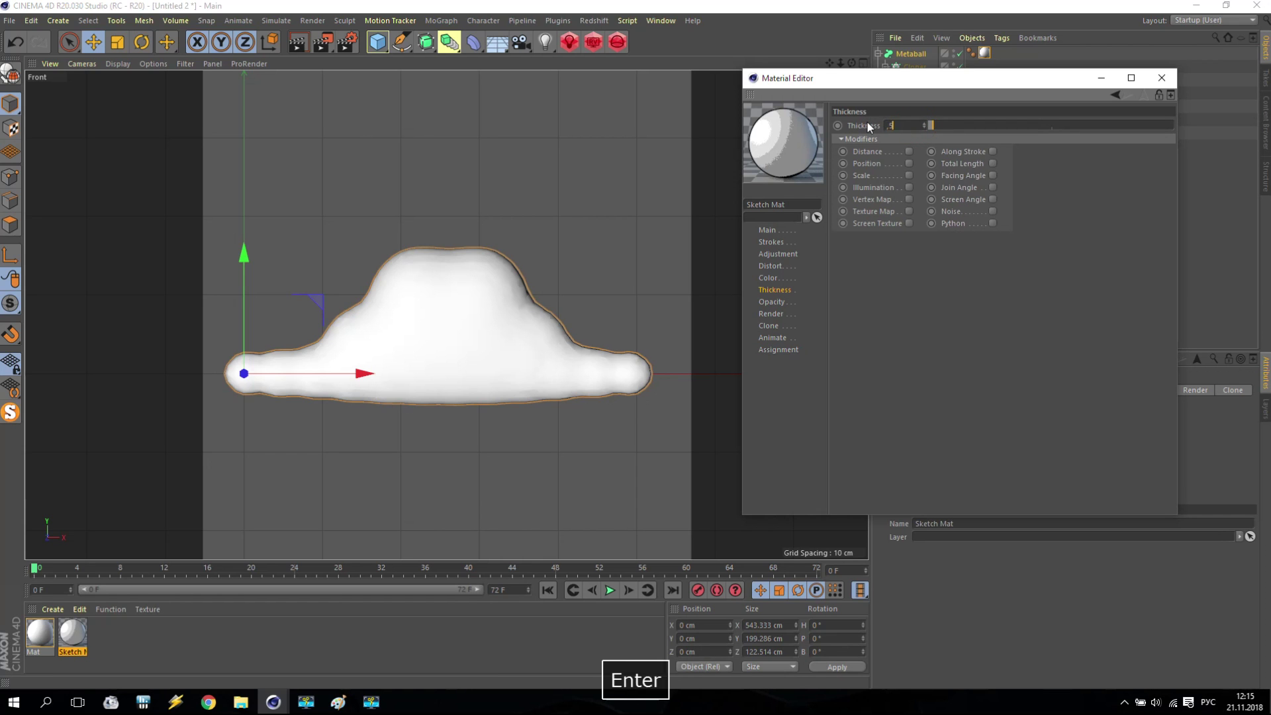
left_click(323, 42)
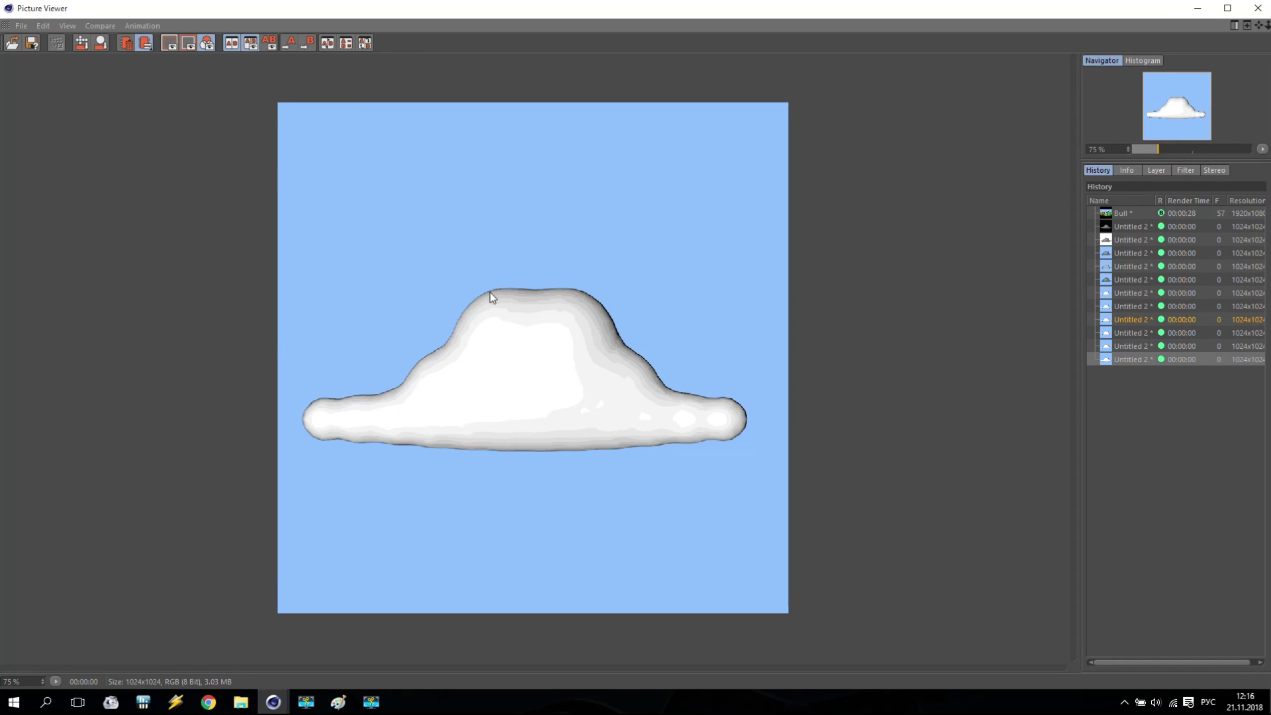
left_click(1133, 347)
left_click(1134, 359)
left_click(1134, 347)
left_click(1138, 358)
left_click(1197, 7)
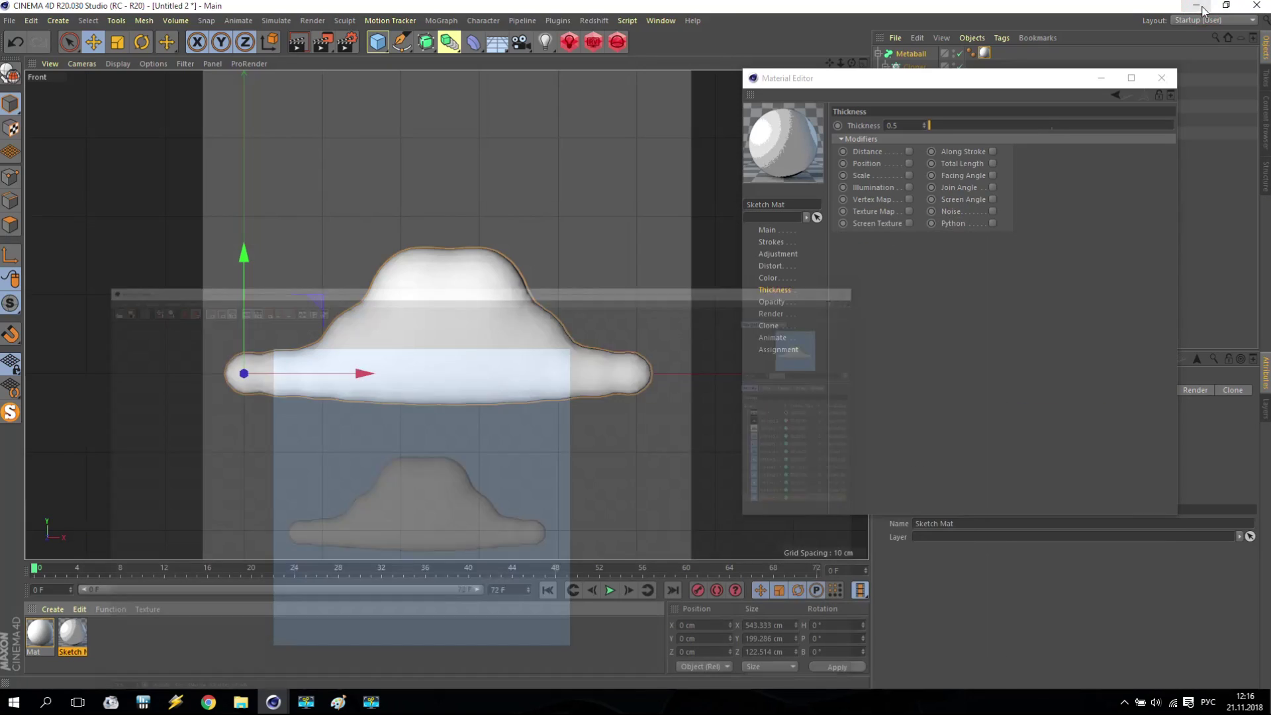
- Try a Sketch Mat thickness of 5 and compare the new render with the thinner-outlined ones
double_click(909, 129)
type("5")
key("Return")
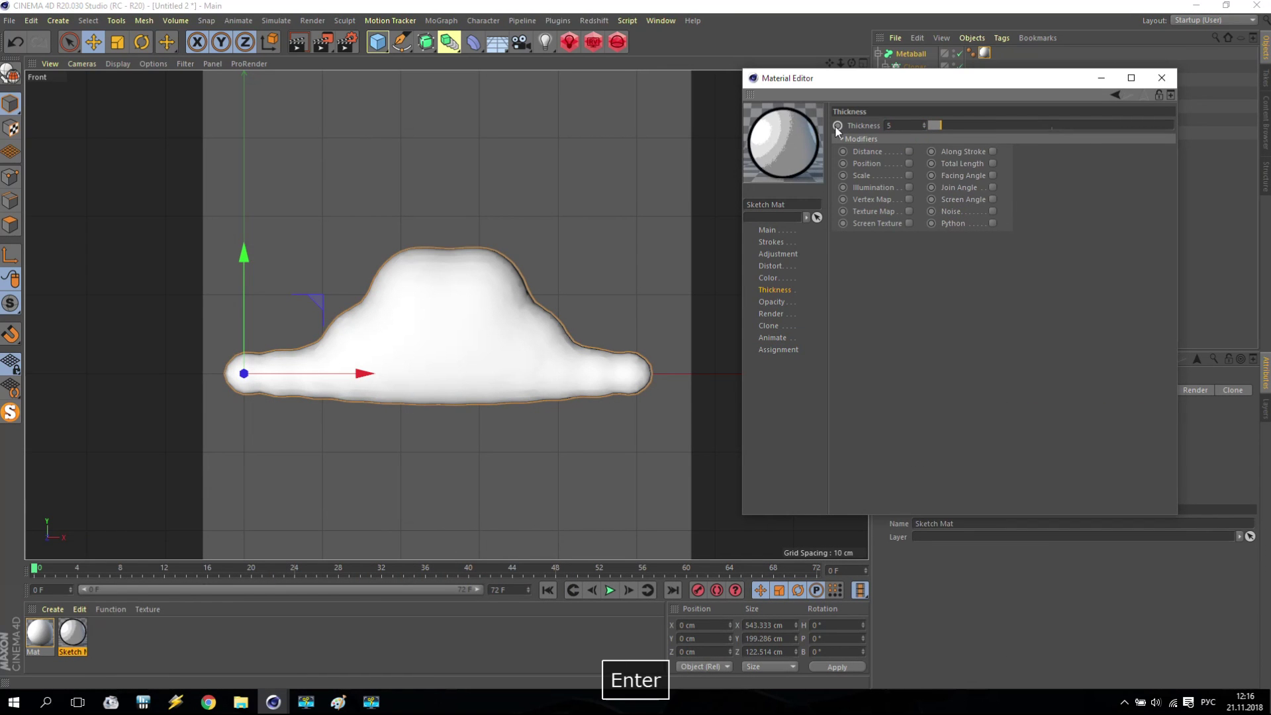
left_click(322, 42)
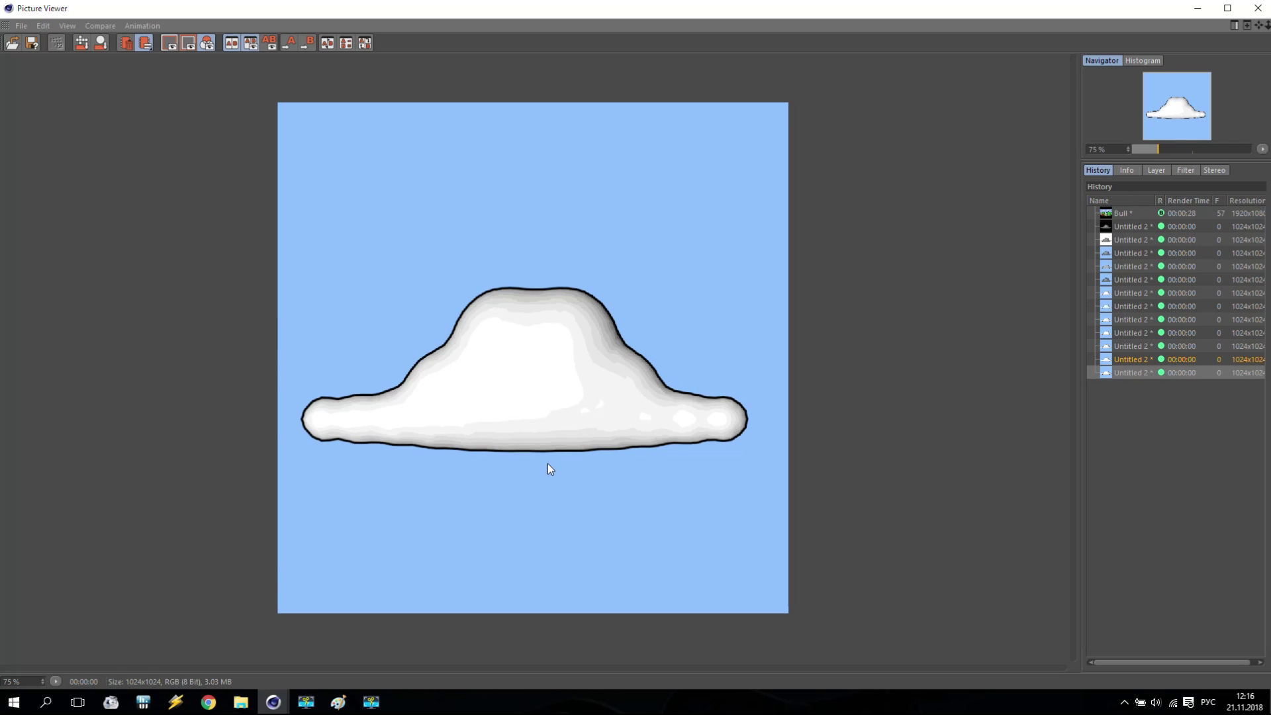
left_click(1133, 371)
left_click(1140, 360)
left_click(1135, 347)
left_click(1139, 373)
left_click(1138, 359)
left_click(1137, 368)
left_click(1258, 8)
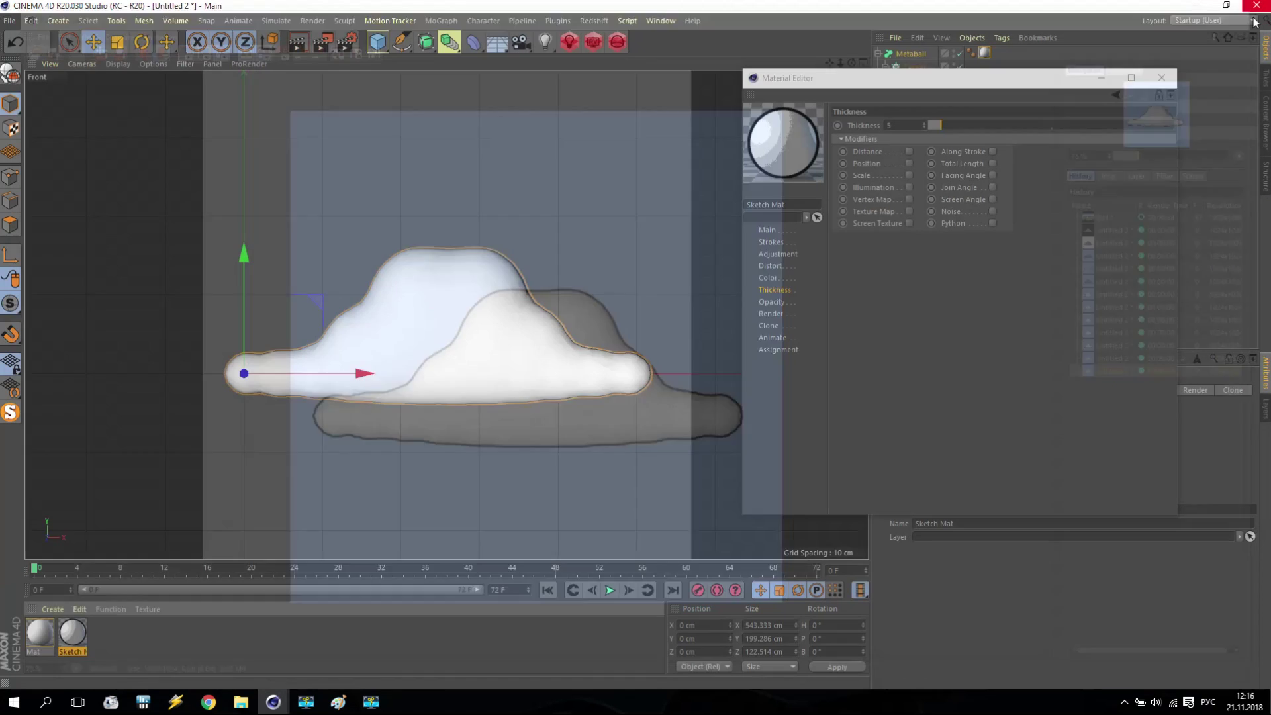
- Set the Sketch Mat thickness to 3 and compare the new cloud render with the Bull scene render
double_click(906, 125)
type("3")
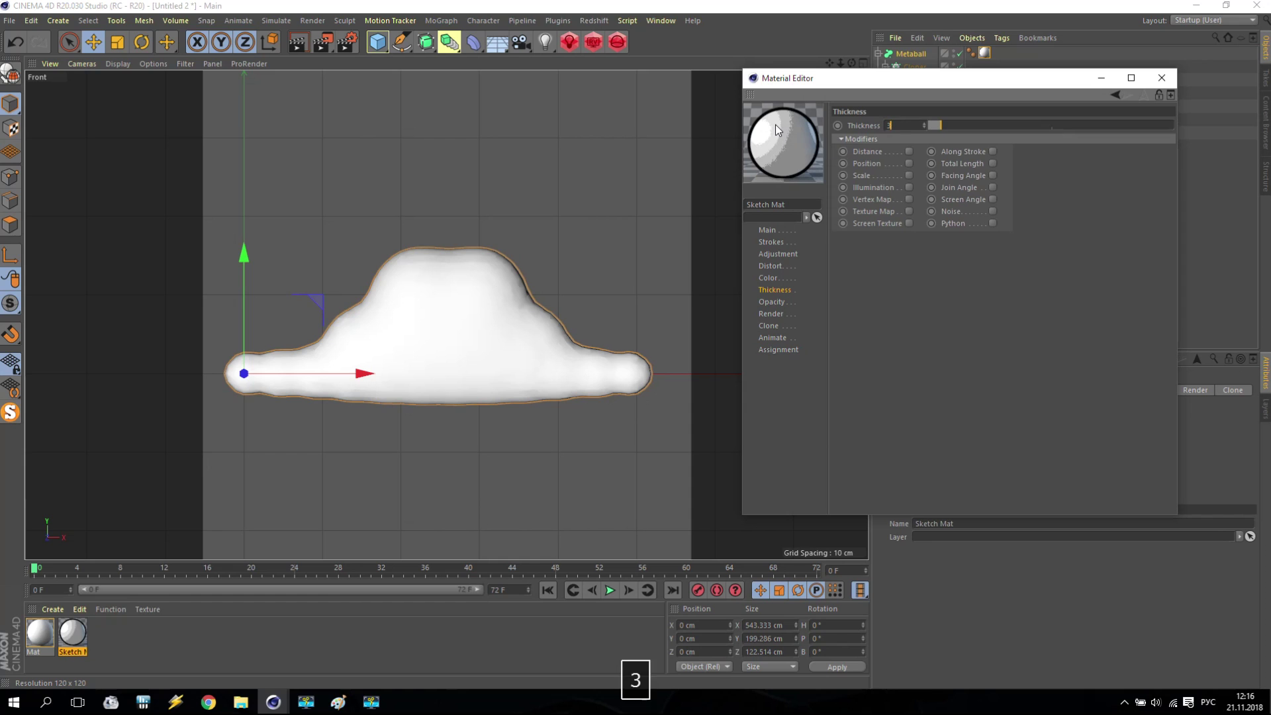
key("Return")
left_click(323, 41)
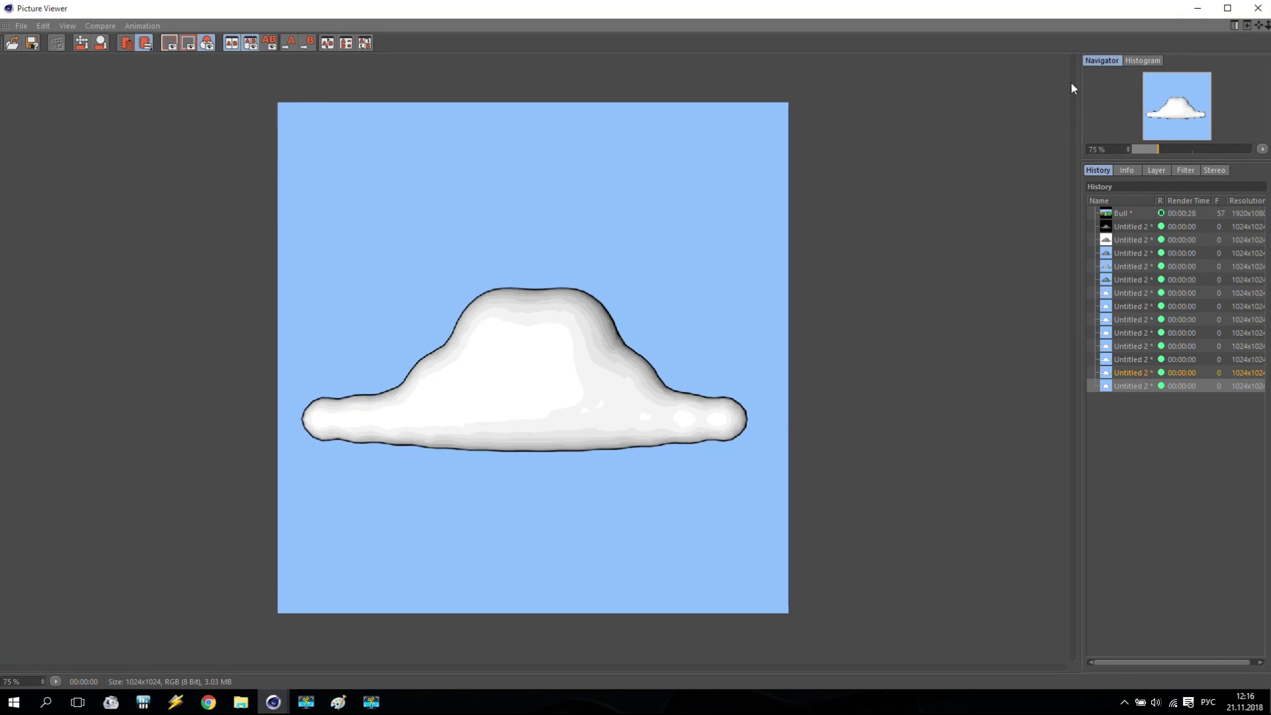
left_click(1126, 215)
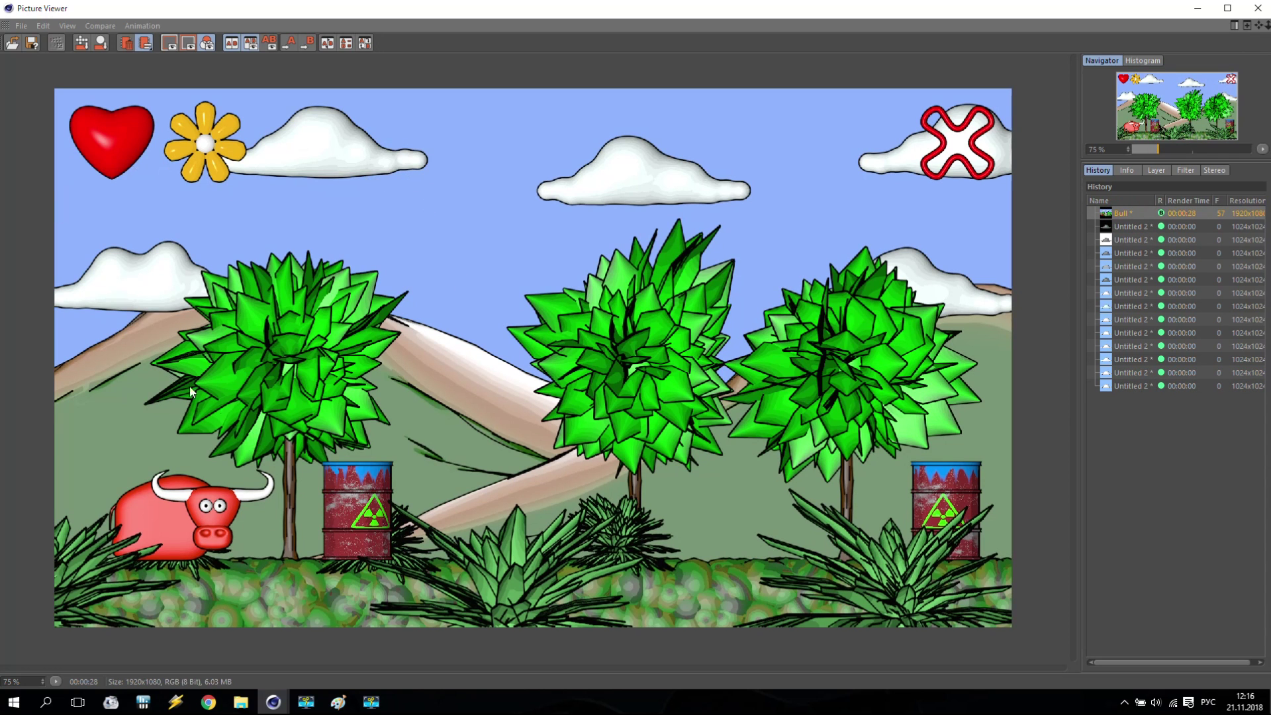
left_click(1258, 8)
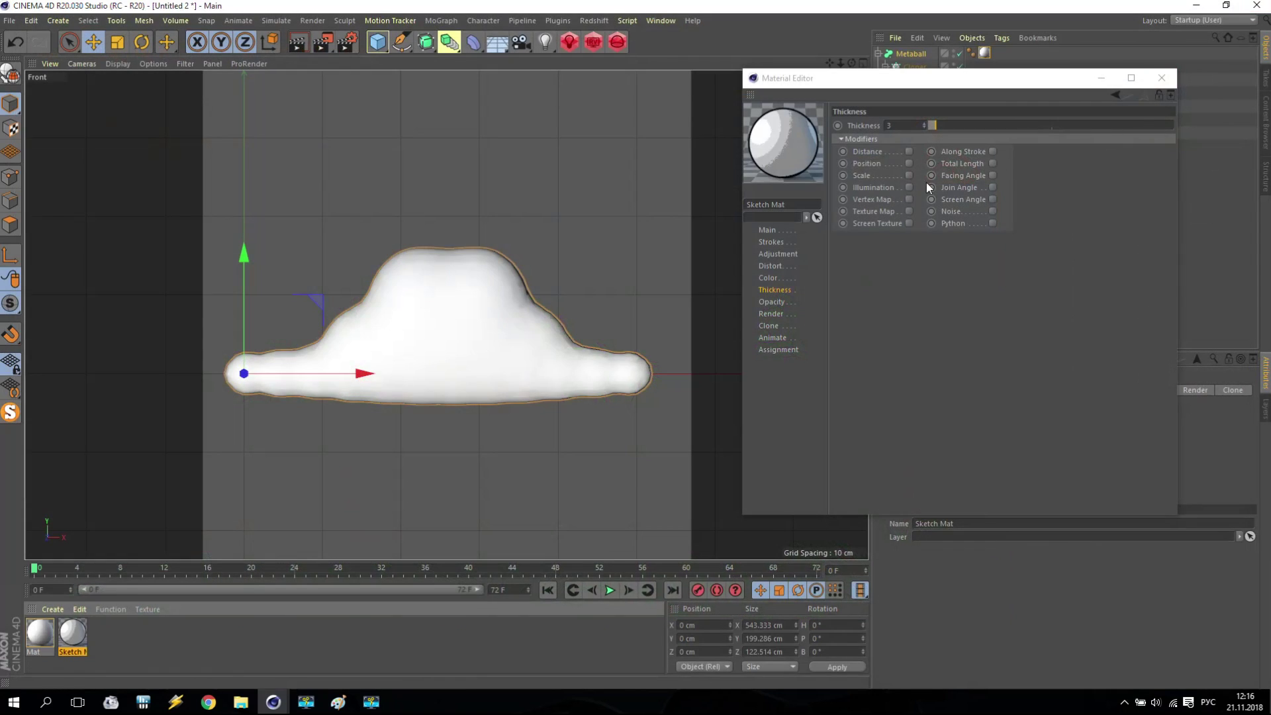
left_click(1162, 77)
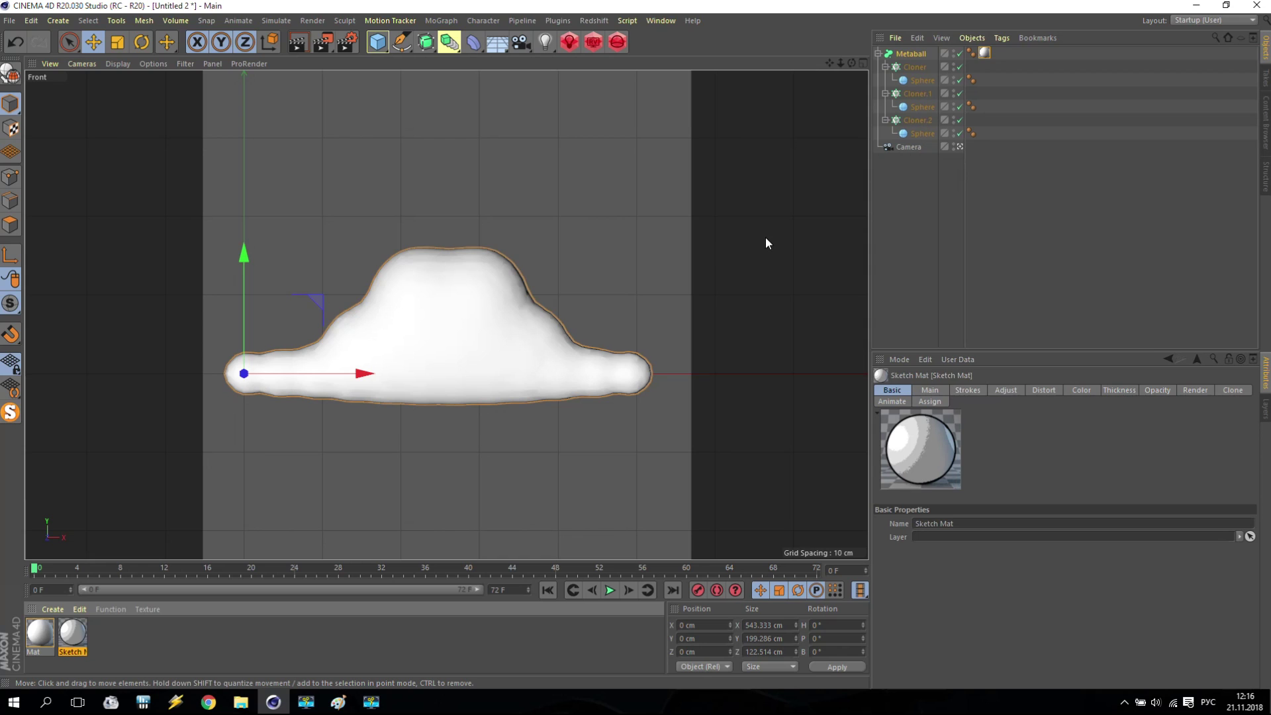
- Select Cloner.2 and disable the Metaball generator so that the cloned spheres are shown separately
left_click(920, 121)
left_click(916, 94)
left_click(914, 69)
left_click(918, 121)
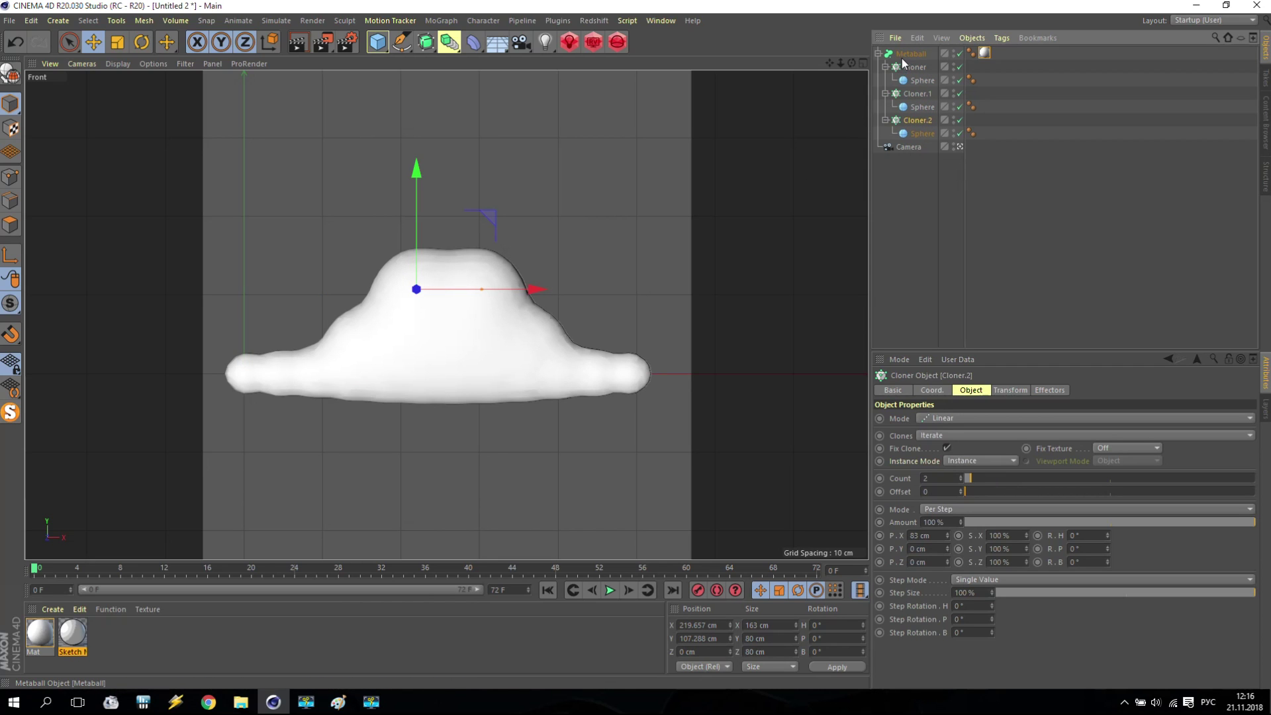
left_click(960, 54)
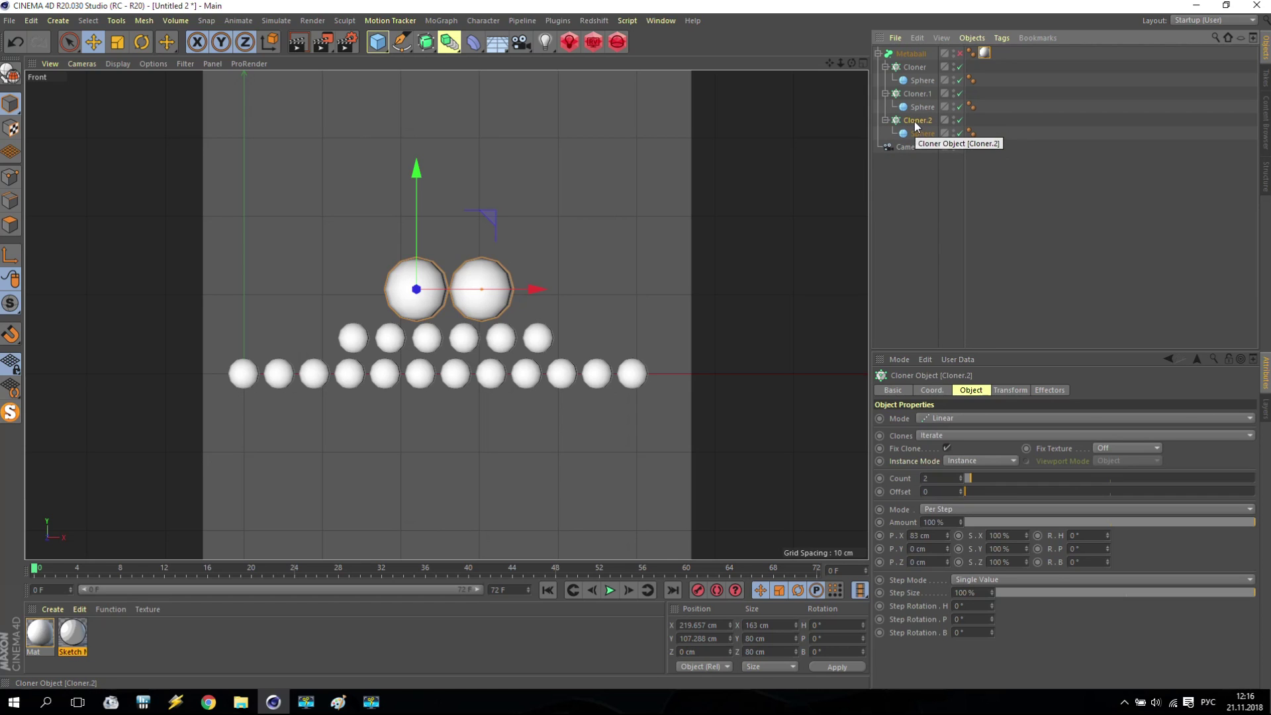
- Add a Random effector to Cloner.2 and set its Random Mode to Turbulence
left_click(441, 22)
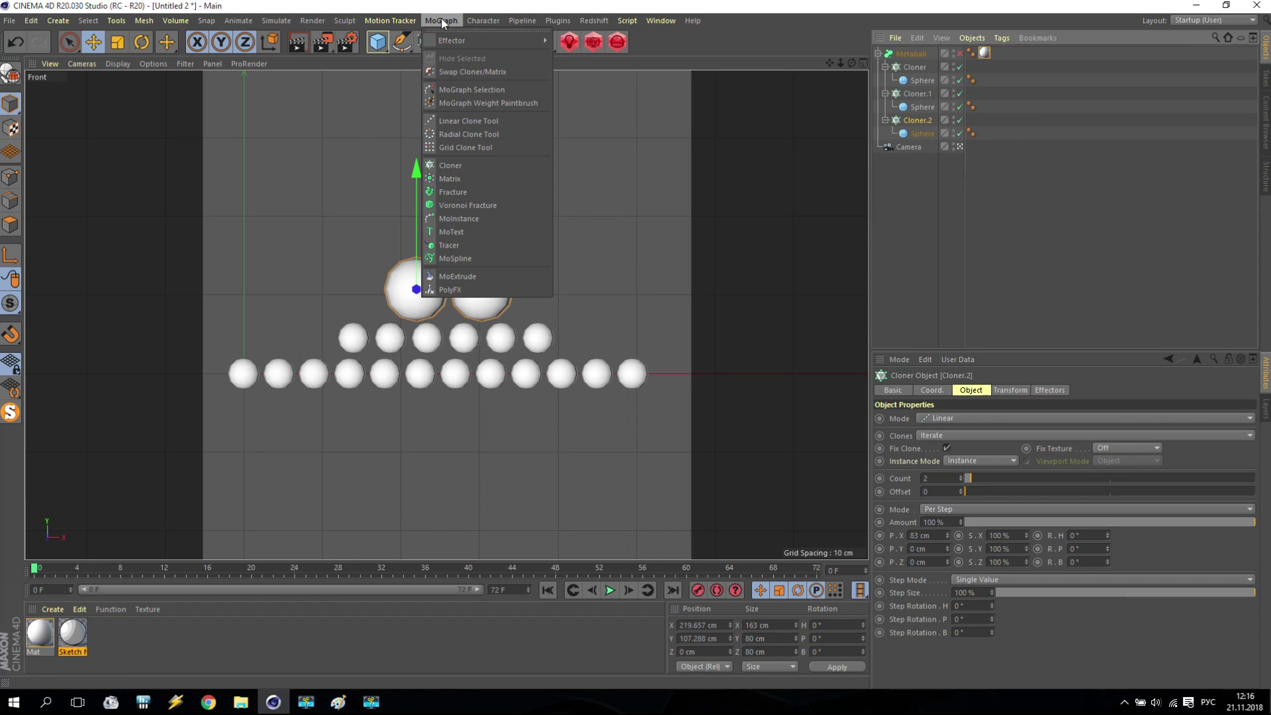
mouse_move(447, 44)
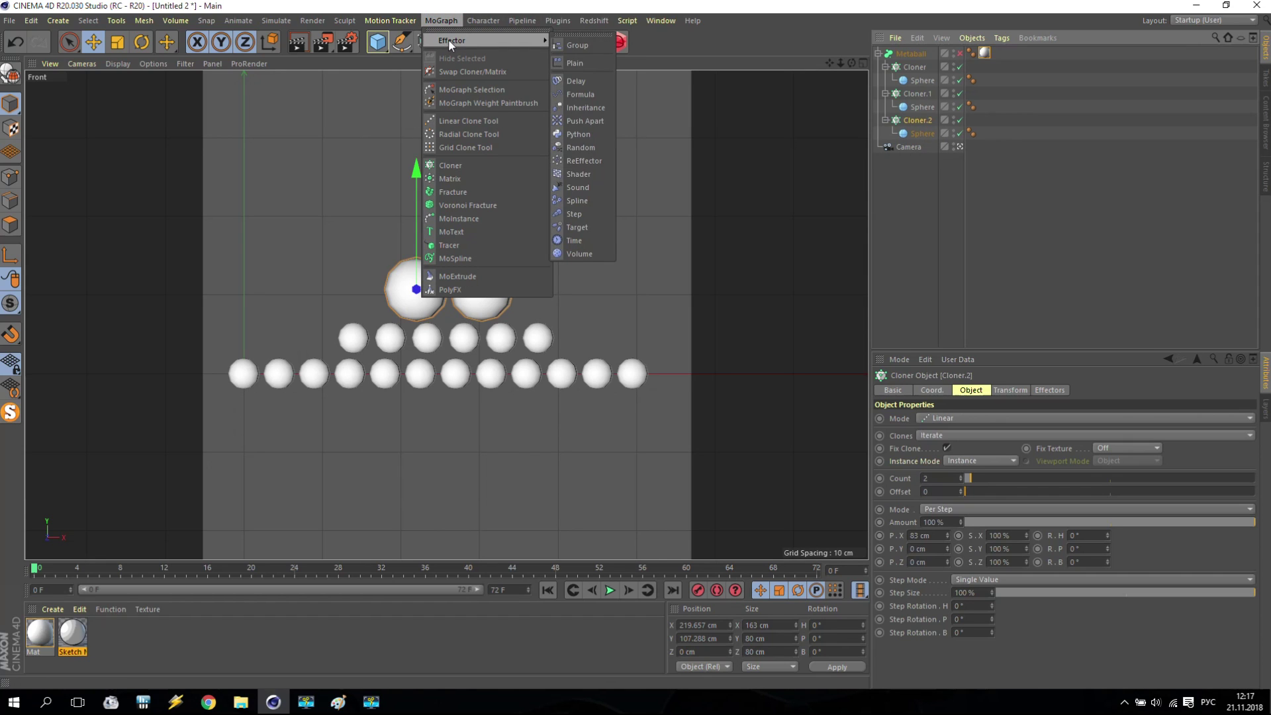
left_click(584, 148)
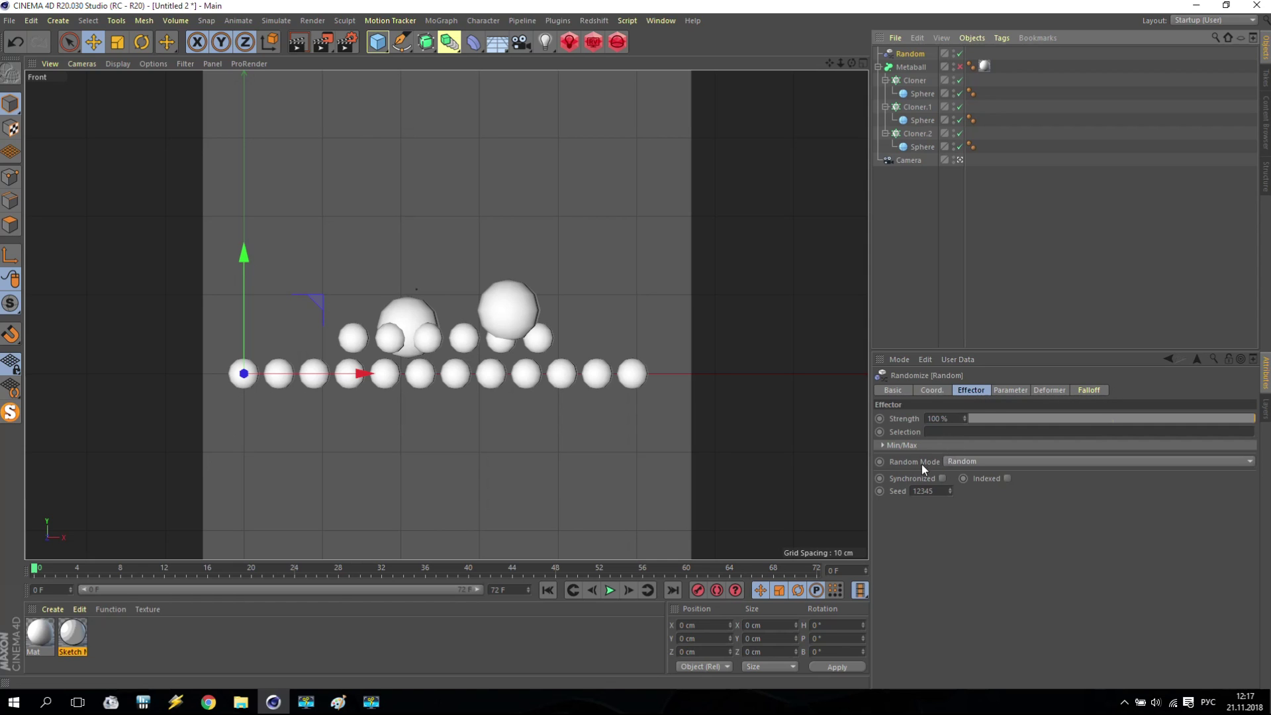
left_click(951, 462)
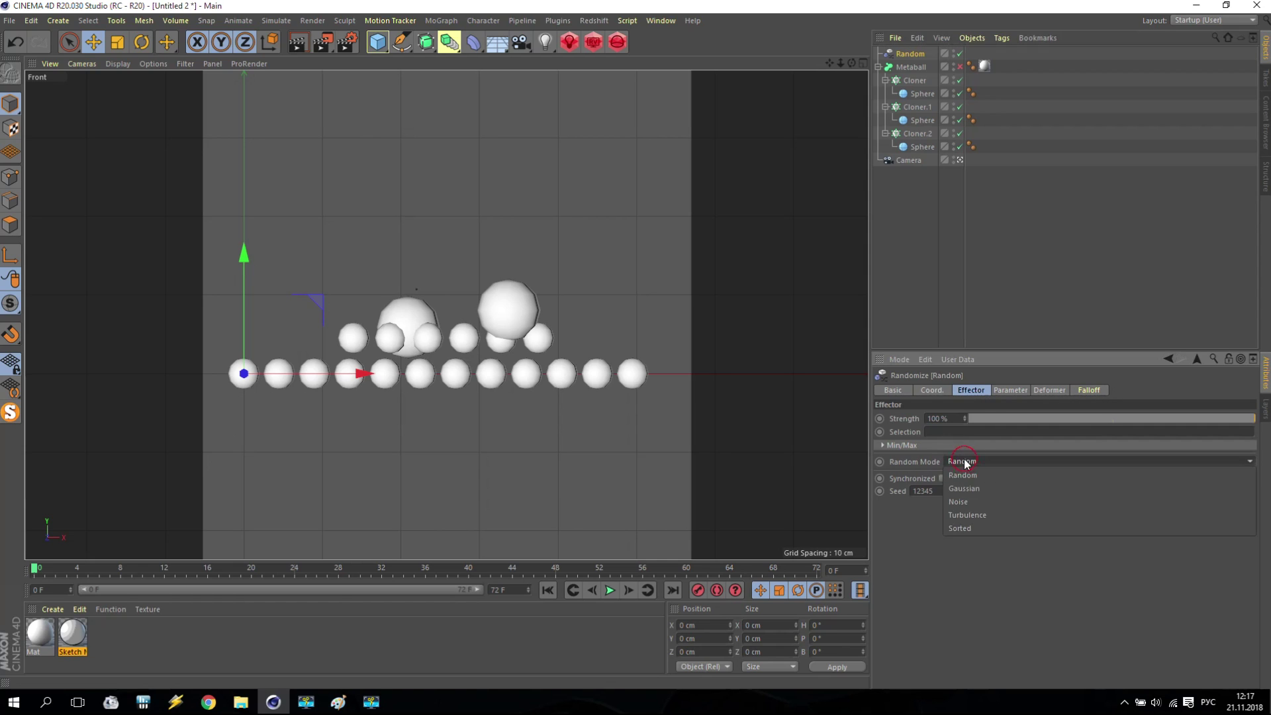
left_click(968, 515)
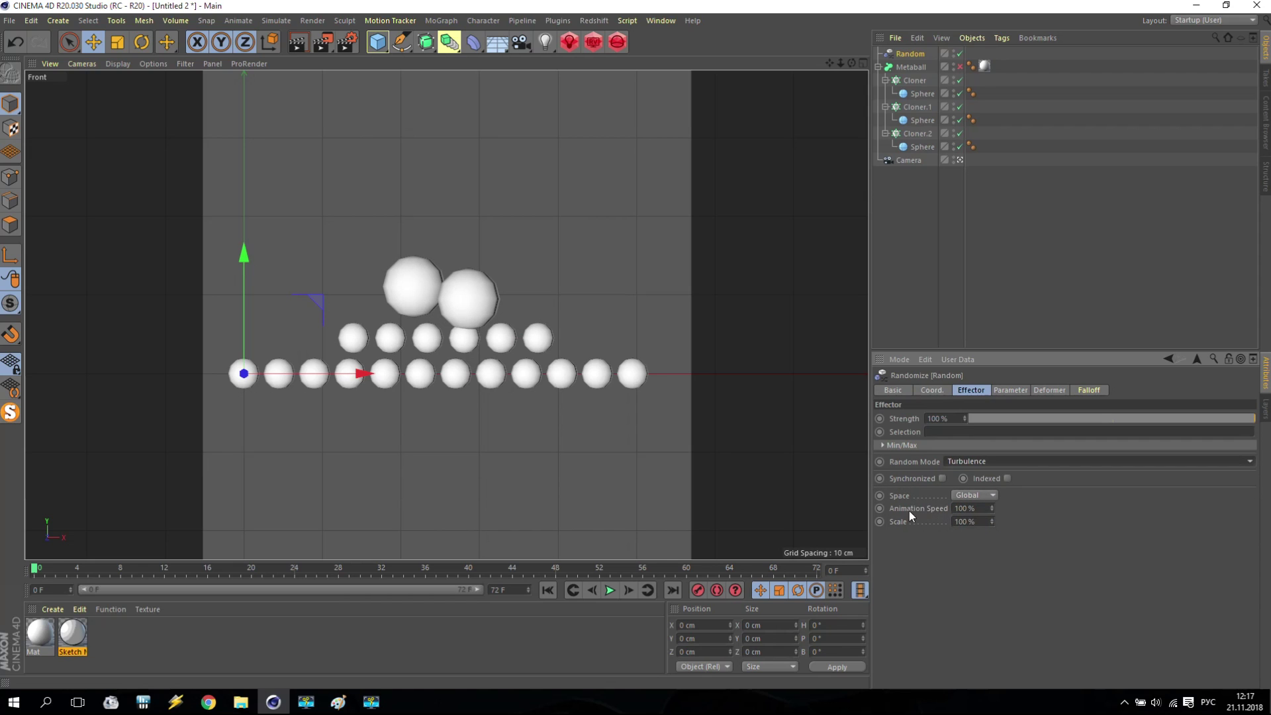
- Set the Random effector's Animation Speed to 1000 % and scrub the timeline to check how the two large spheres move
left_click(965, 507)
type("0")
key("Return")
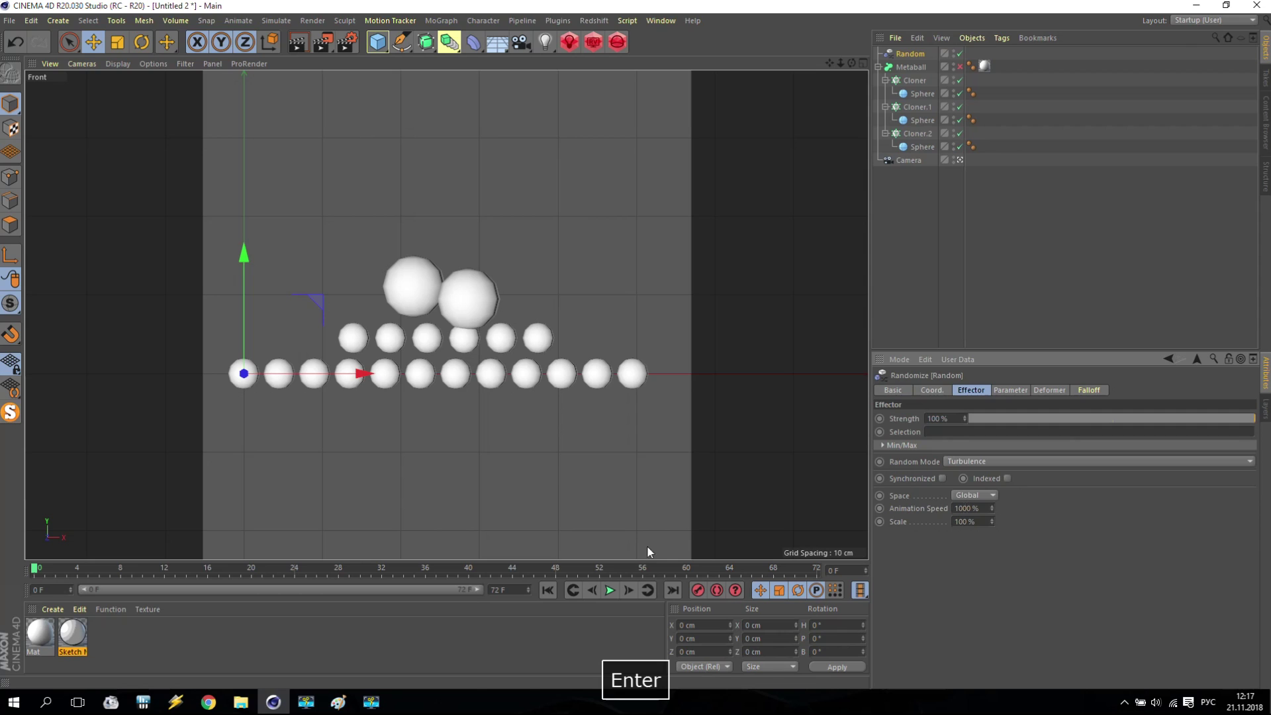
left_click_drag(37, 571, 382, 572)
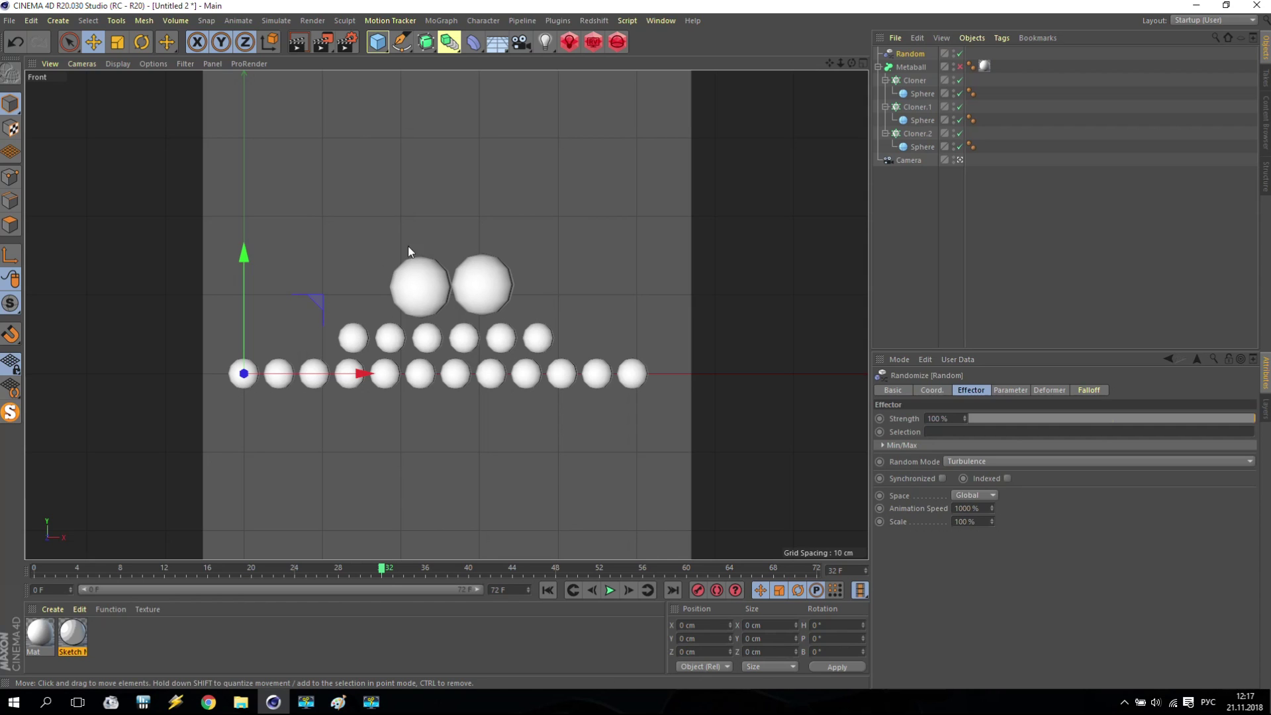
left_click_drag(383, 571, 28, 569)
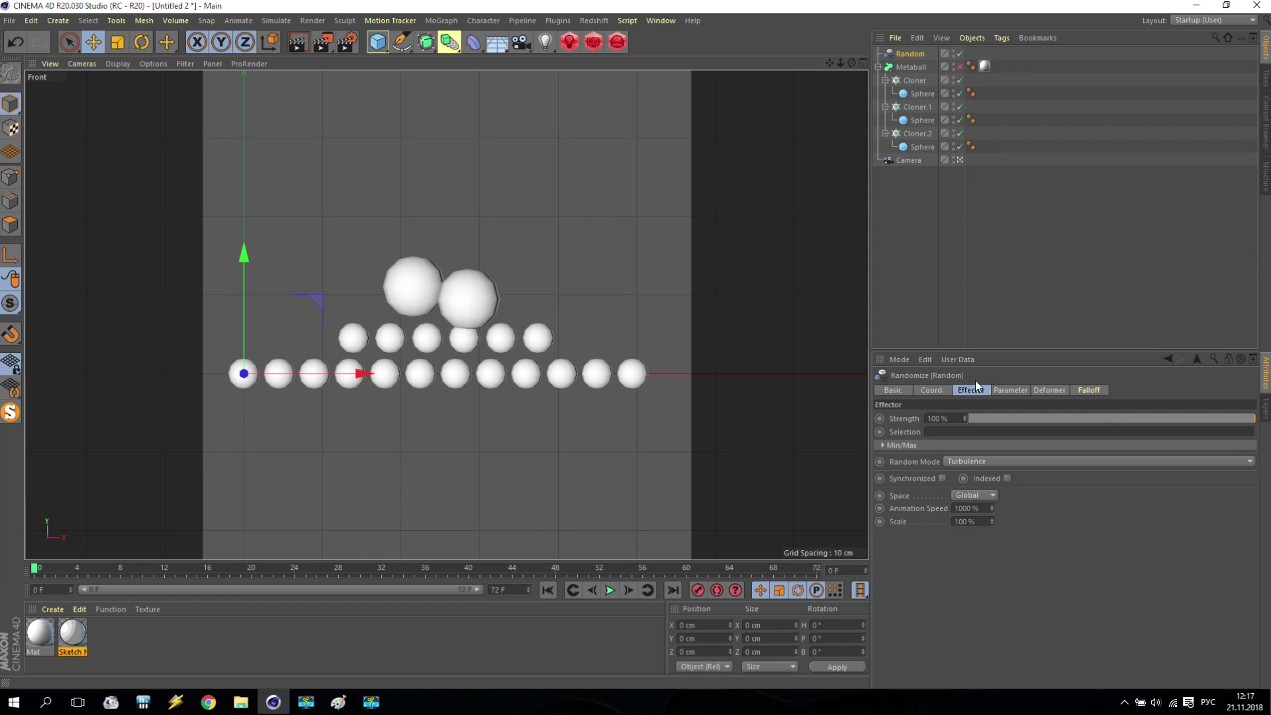
- Set the Random effector's P.Y and P.Z position variation to 0 cm
left_click(1008, 390)
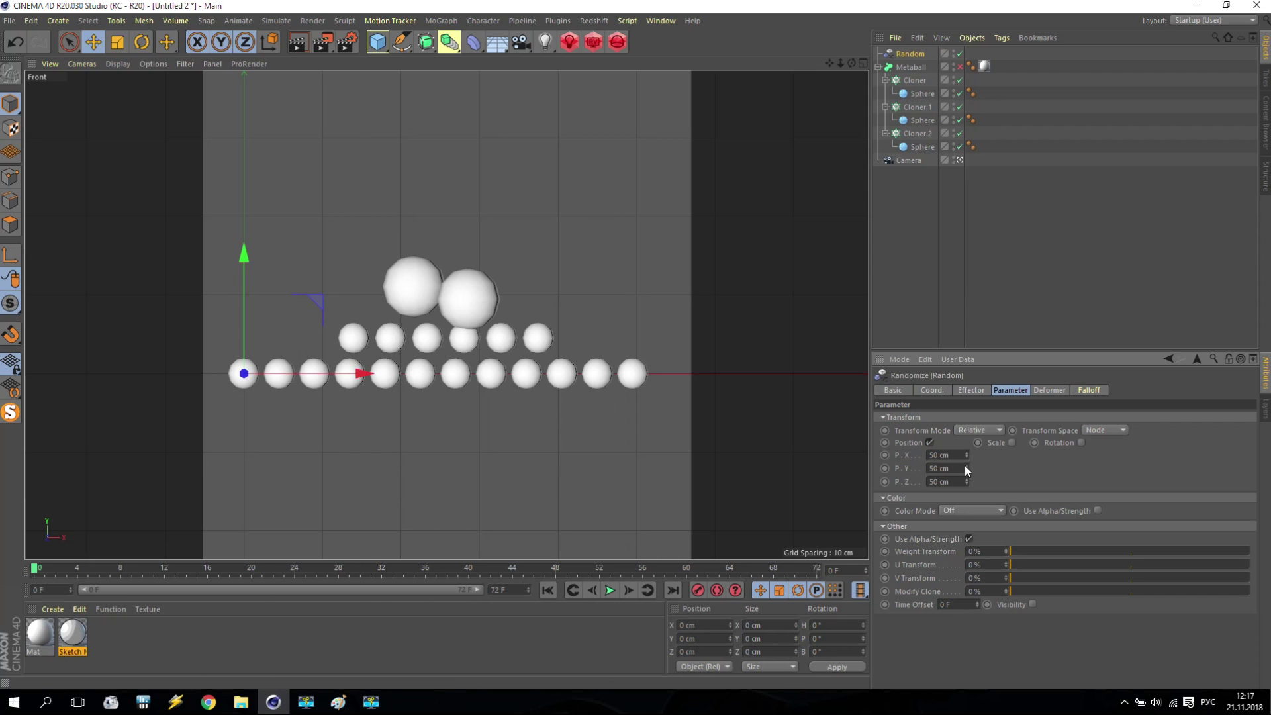
left_click_drag(954, 468, 872, 465)
type("0")
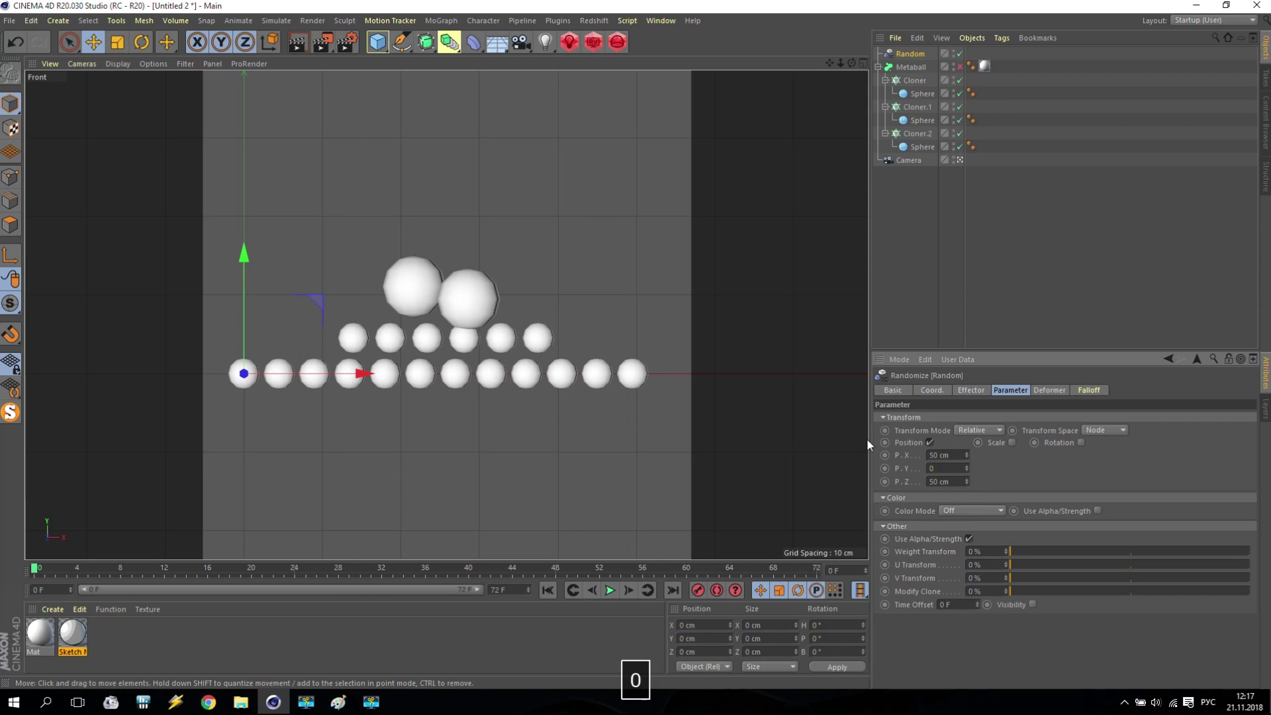
key("Return")
left_click_drag(950, 481, 886, 478)
type("0")
key("Return")
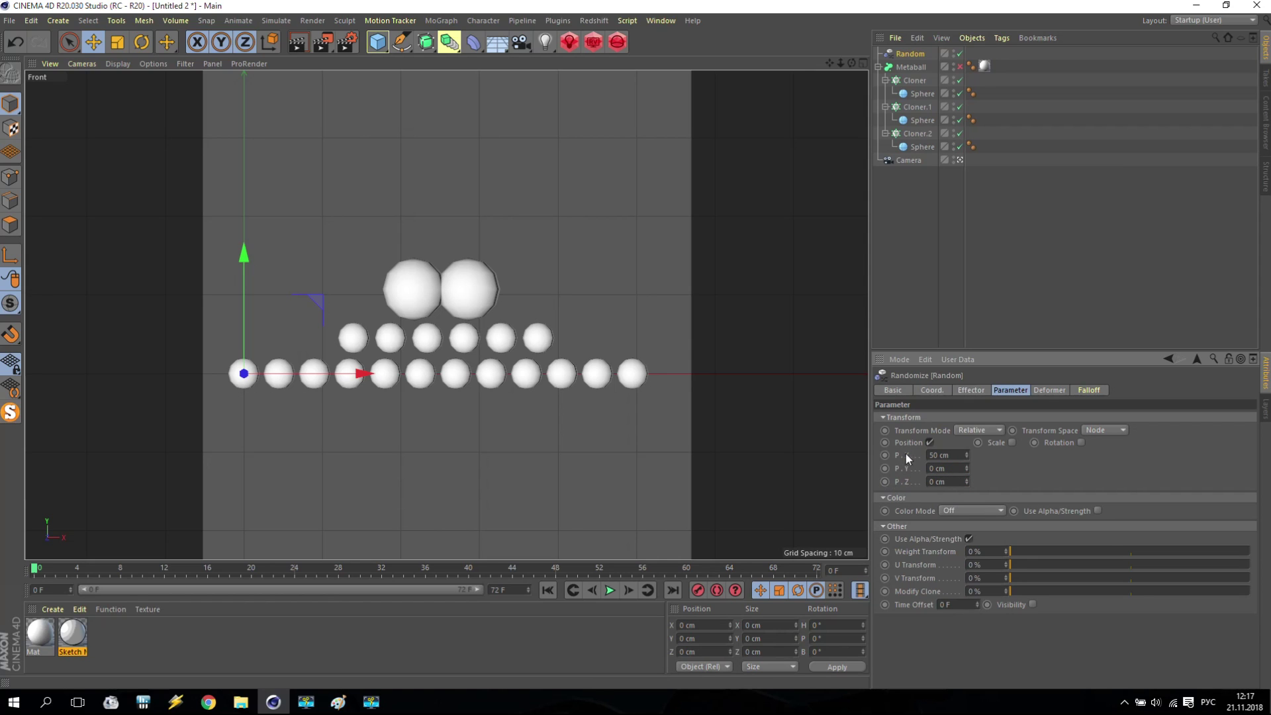
- Set the Random effector's P.X to 200 cm and scrub the timeline to check the horizontal movement of the large spheres
left_click_drag(960, 457, 896, 457)
type("200")
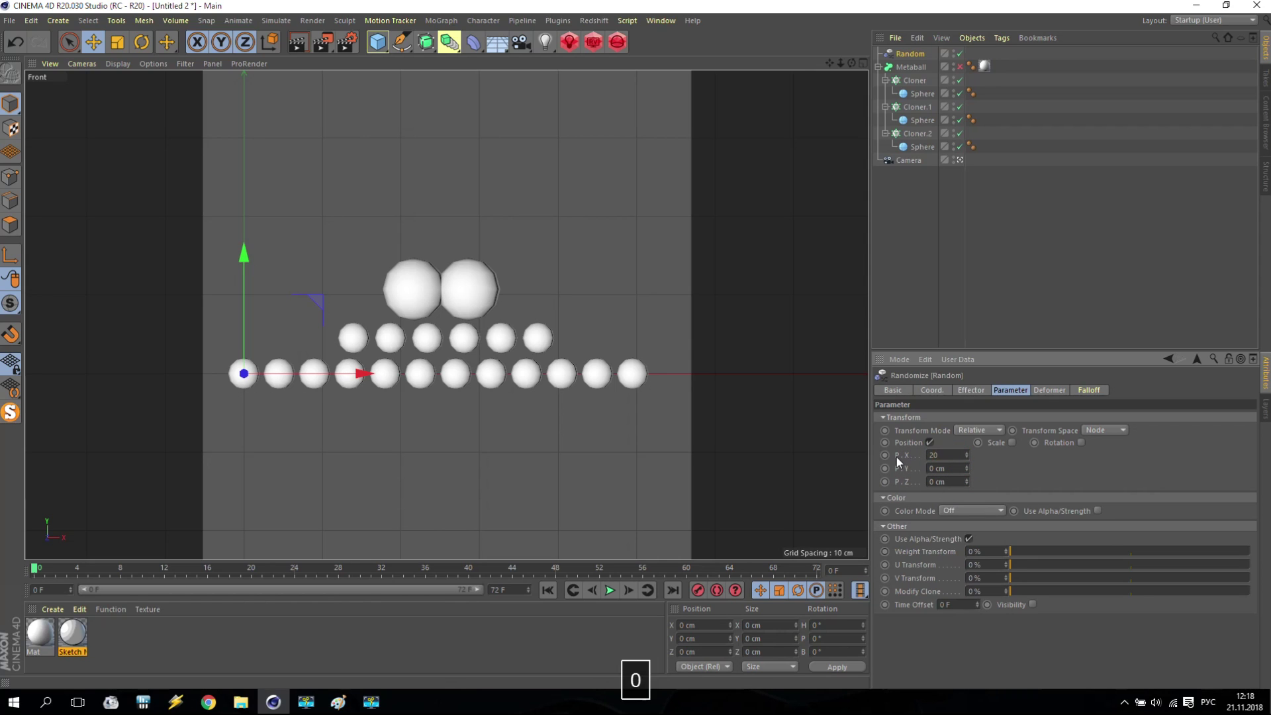
key("Return")
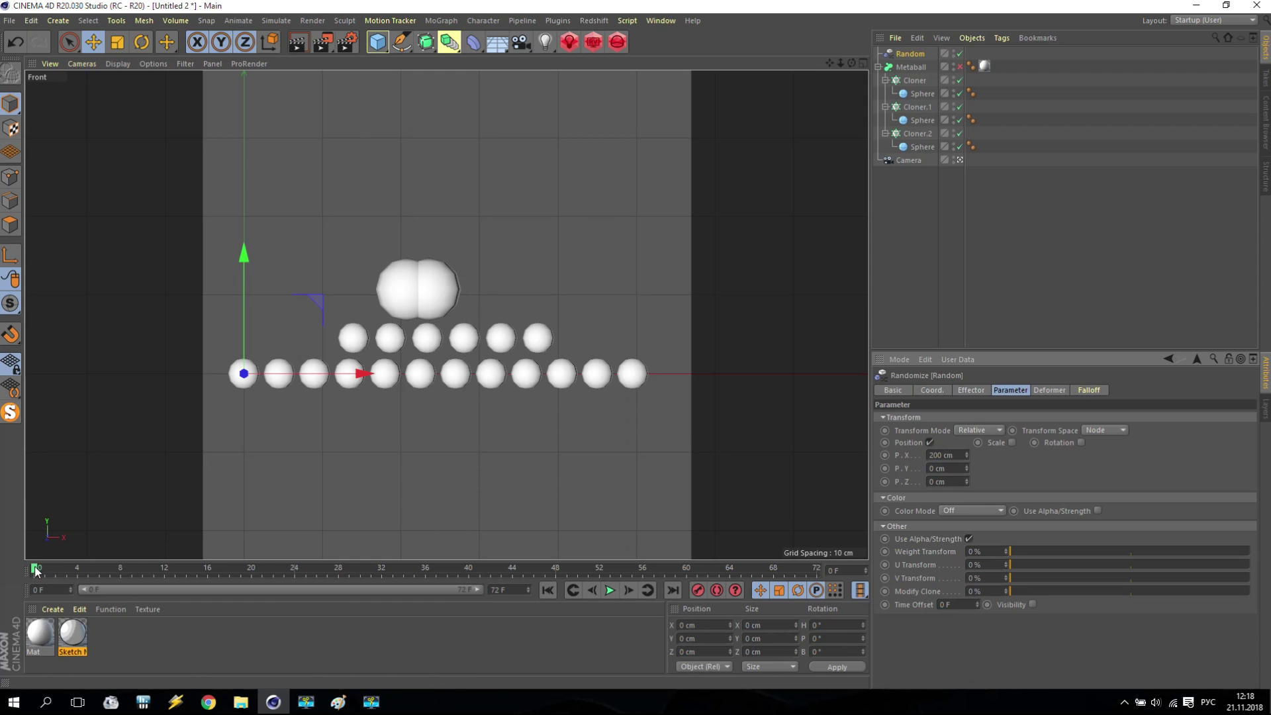
left_click_drag(40, 565, 233, 573)
left_click_drag(268, 566, 338, 568)
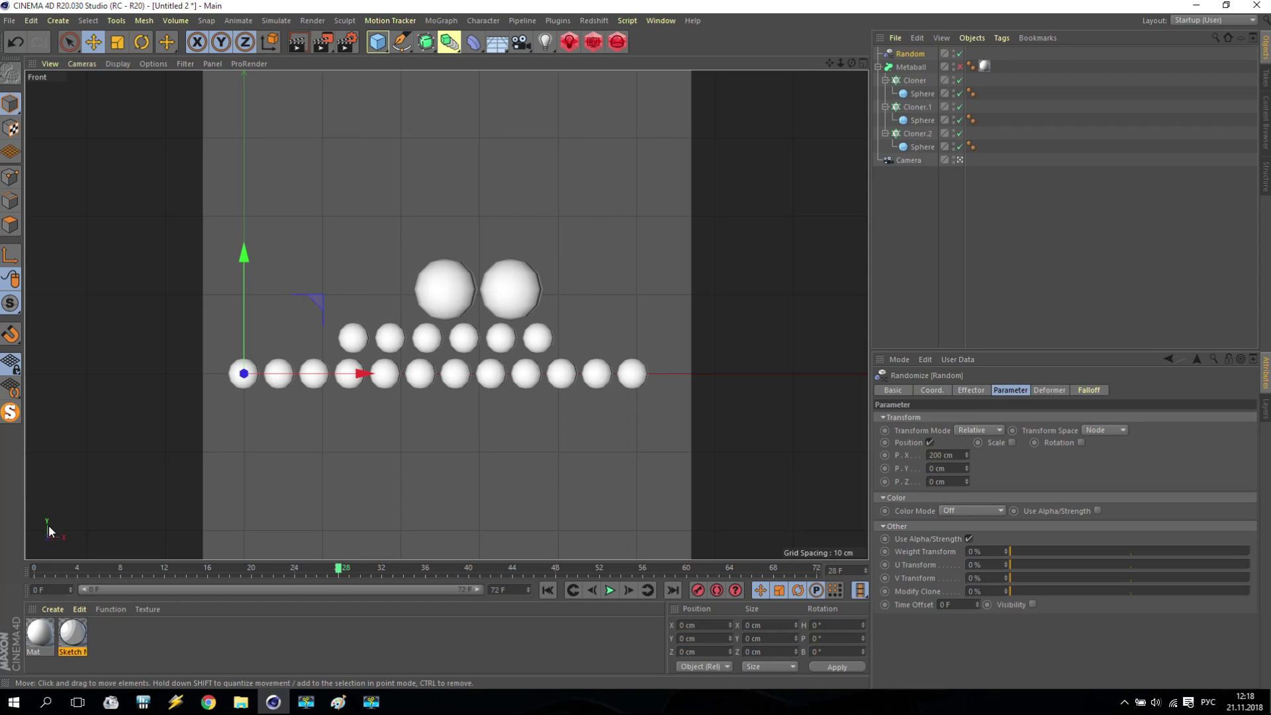
- Set the Random effector's P.Y to 50 cm and scrub the timeline back to frame 0 to check the movement
left_click(931, 469)
type("50")
key("Return")
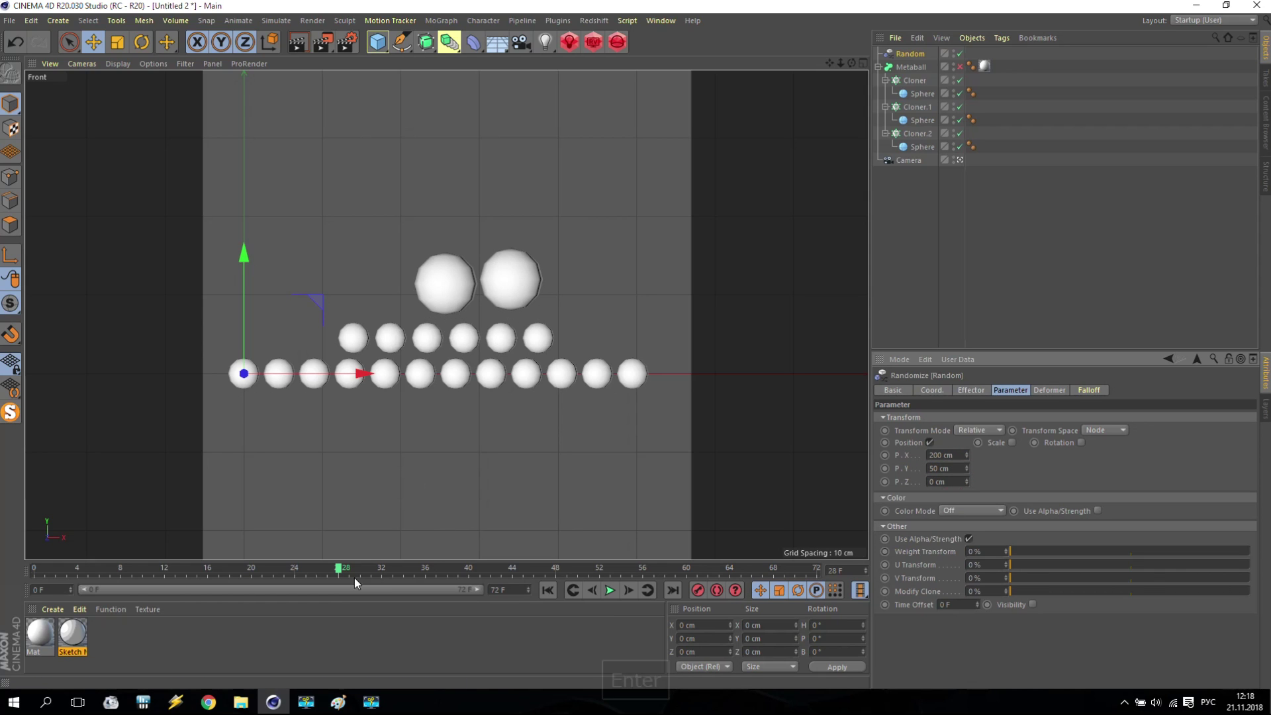
left_click_drag(359, 573, 26, 570)
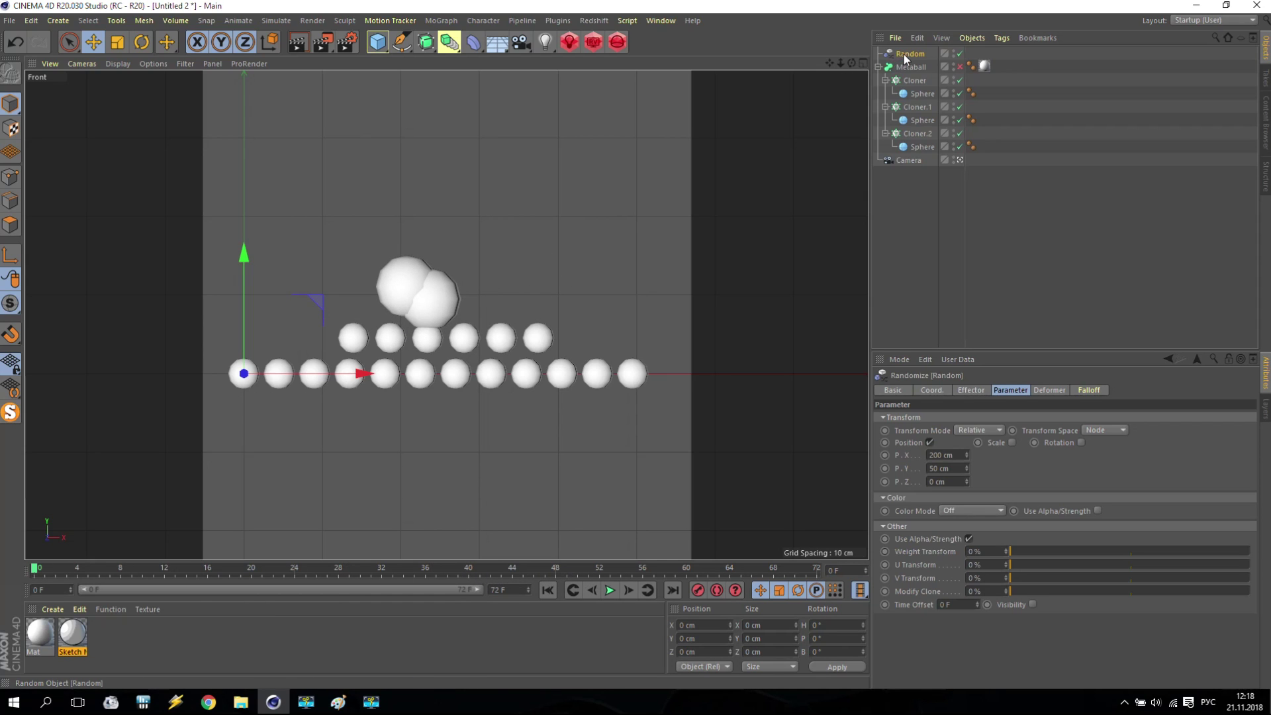
- Enable the Metaball generator and advance frame by frame to frame 10, examining how the cloud shape varies
left_click(959, 66)
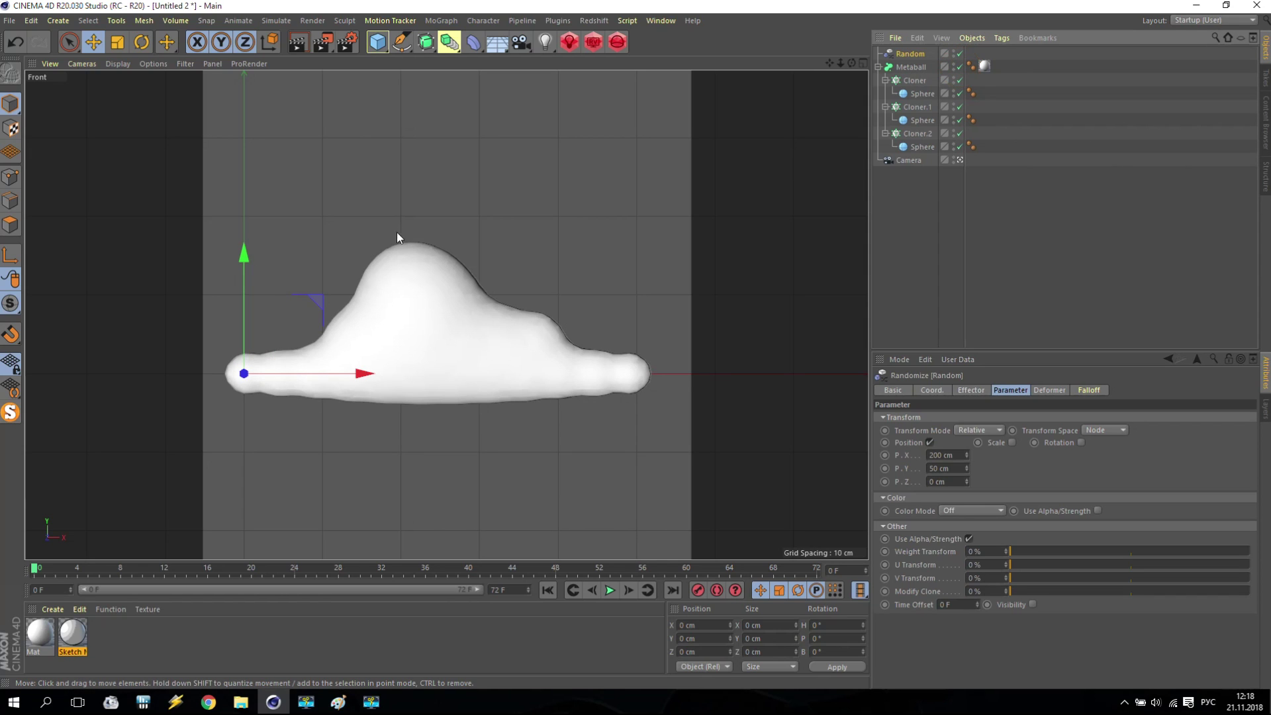
left_click(629, 591)
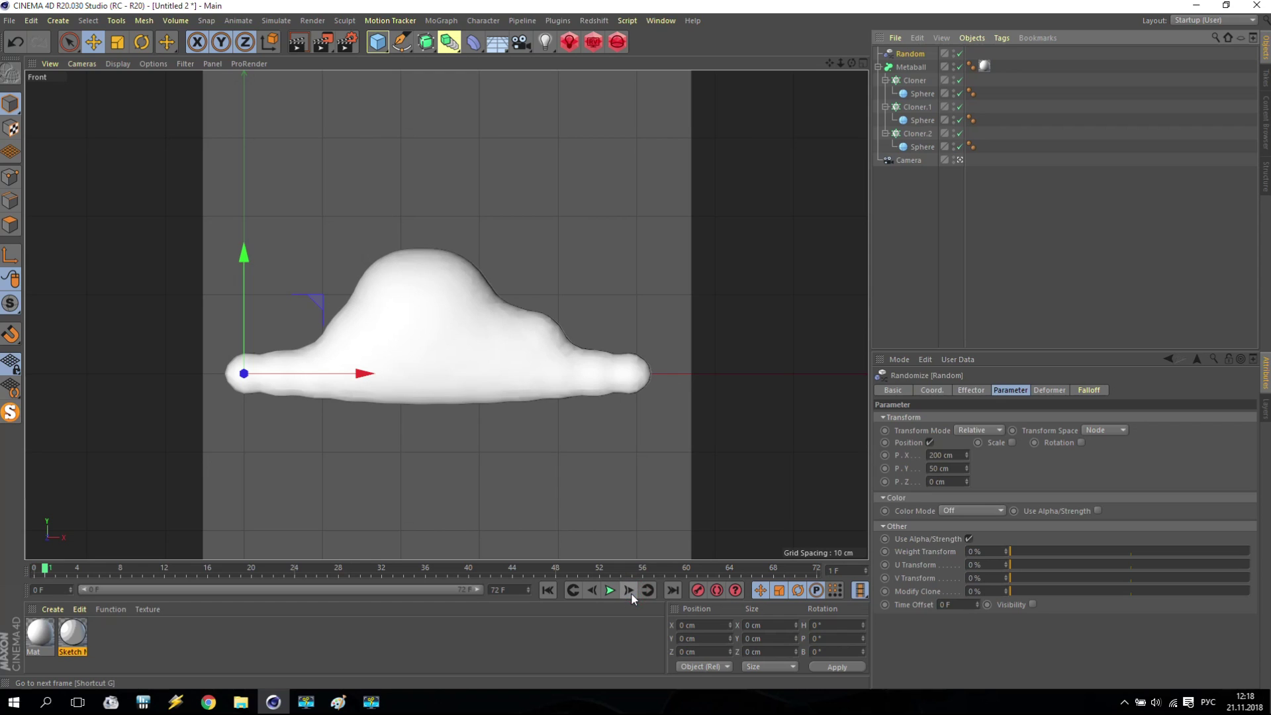
left_click(630, 593)
left_click(631, 594)
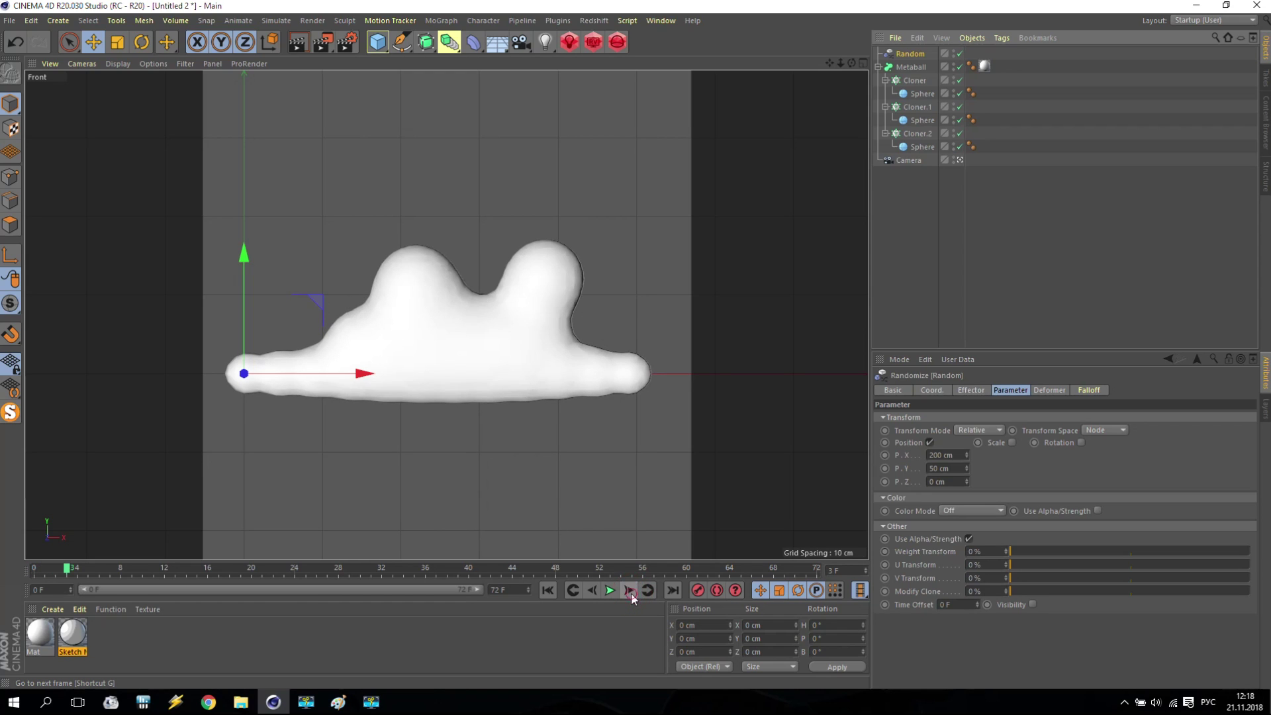
left_click(630, 593)
left_click(630, 593)
left_click(631, 593)
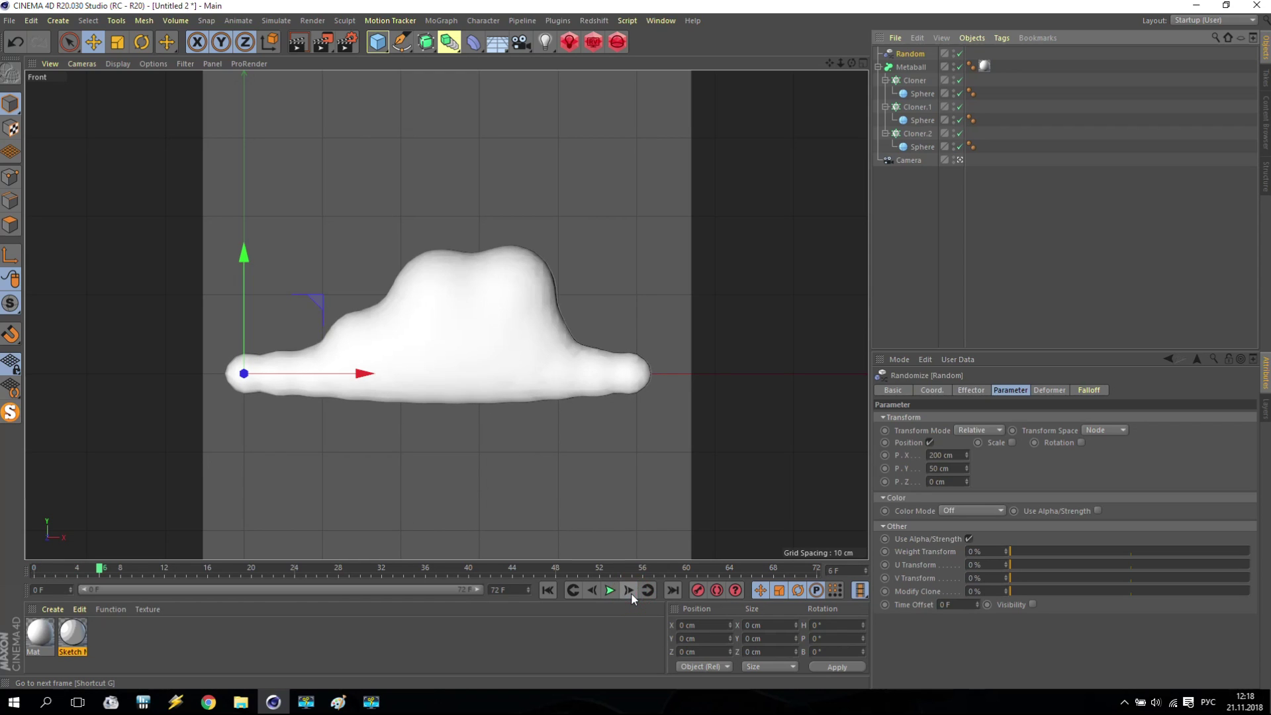
left_click(631, 594)
left_click(631, 593)
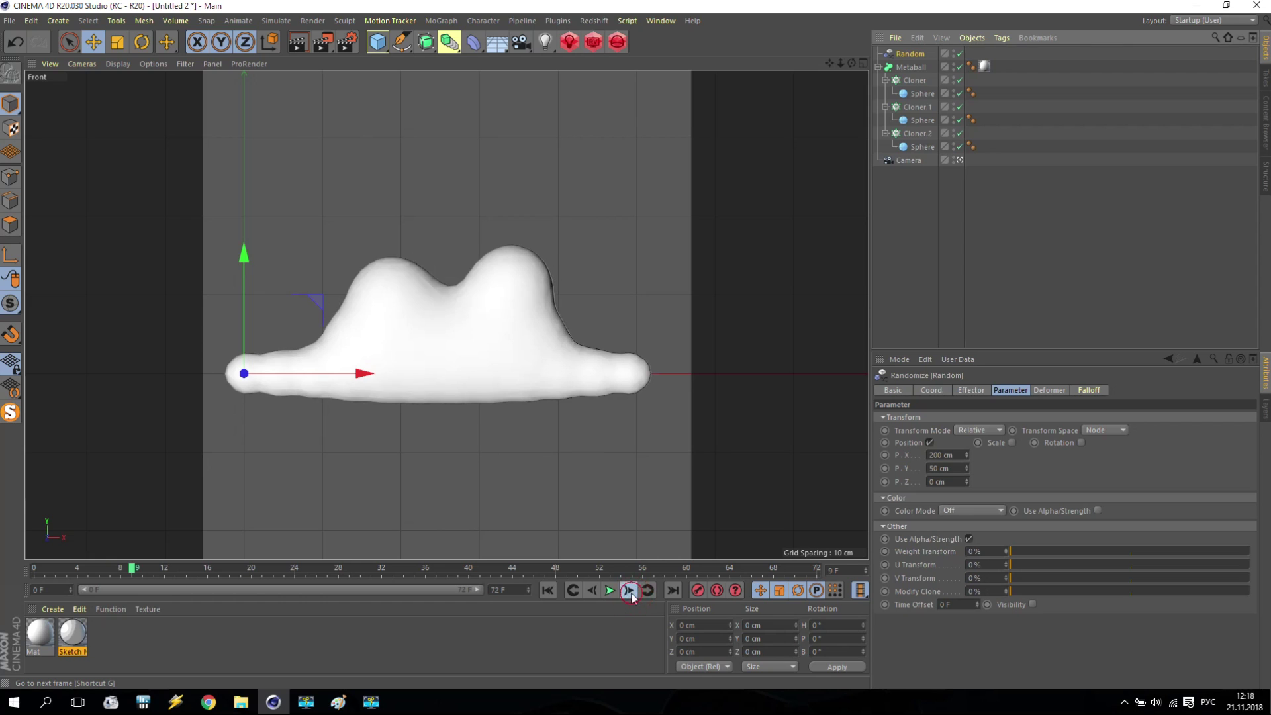
left_click(631, 593)
- Switch to File Explorer and view the rendered cloud images from Cloud0000.png through Cloud0010.png in the 000 New Game folder
left_click(250, 705)
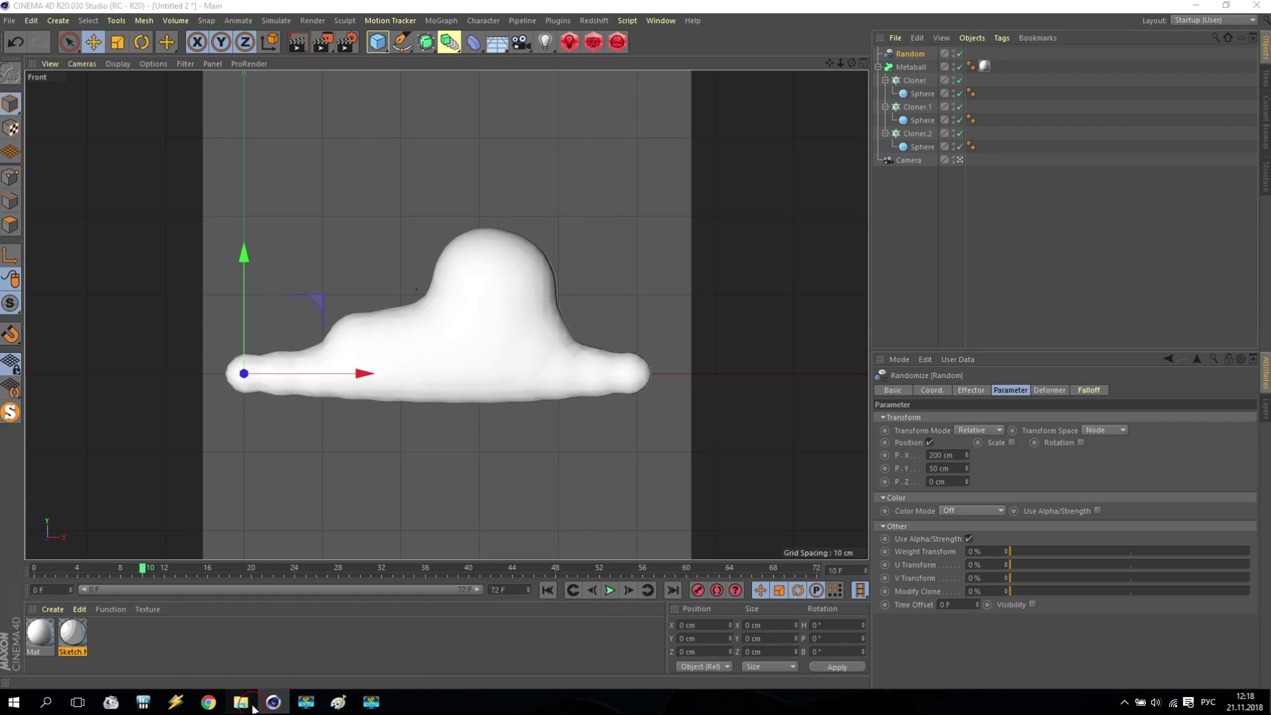
left_click(241, 642)
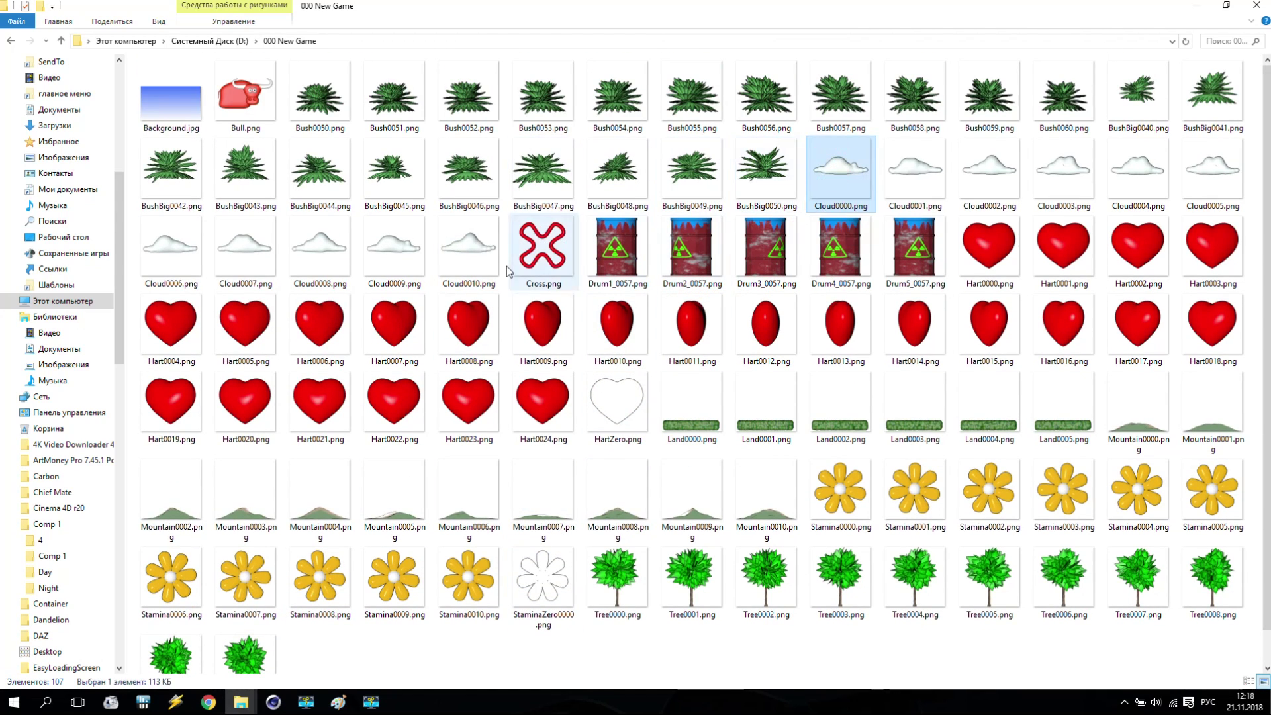
left_click(450, 244)
double_click(844, 165)
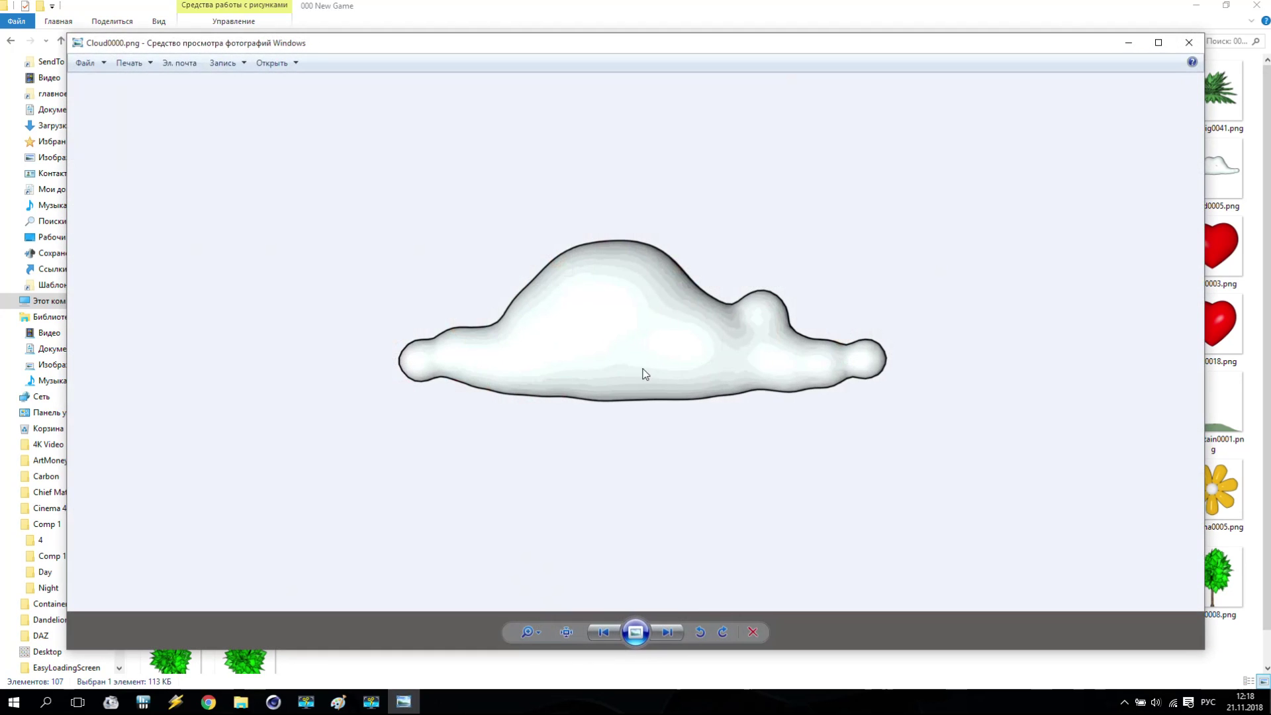
left_click(673, 634)
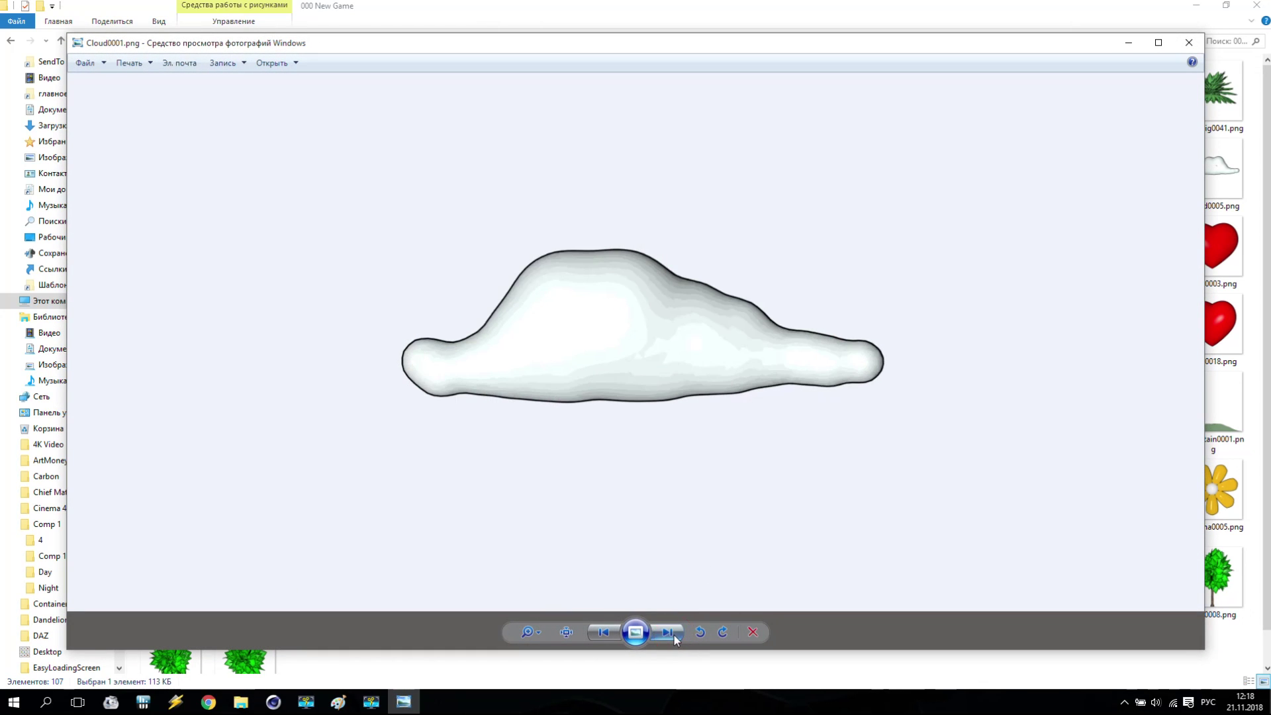
left_click(673, 635)
left_click(672, 635)
left_click(673, 634)
left_click(672, 634)
left_click(672, 635)
left_click(672, 635)
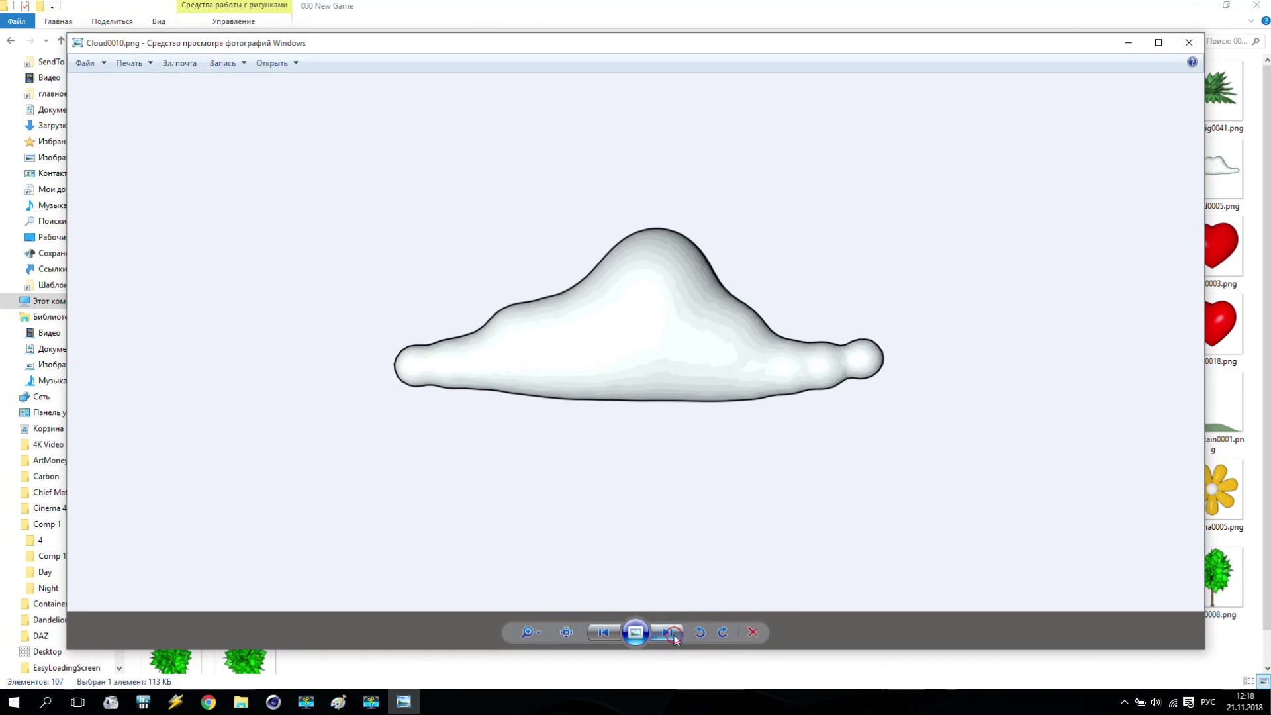
left_click(673, 634)
left_click(1190, 43)
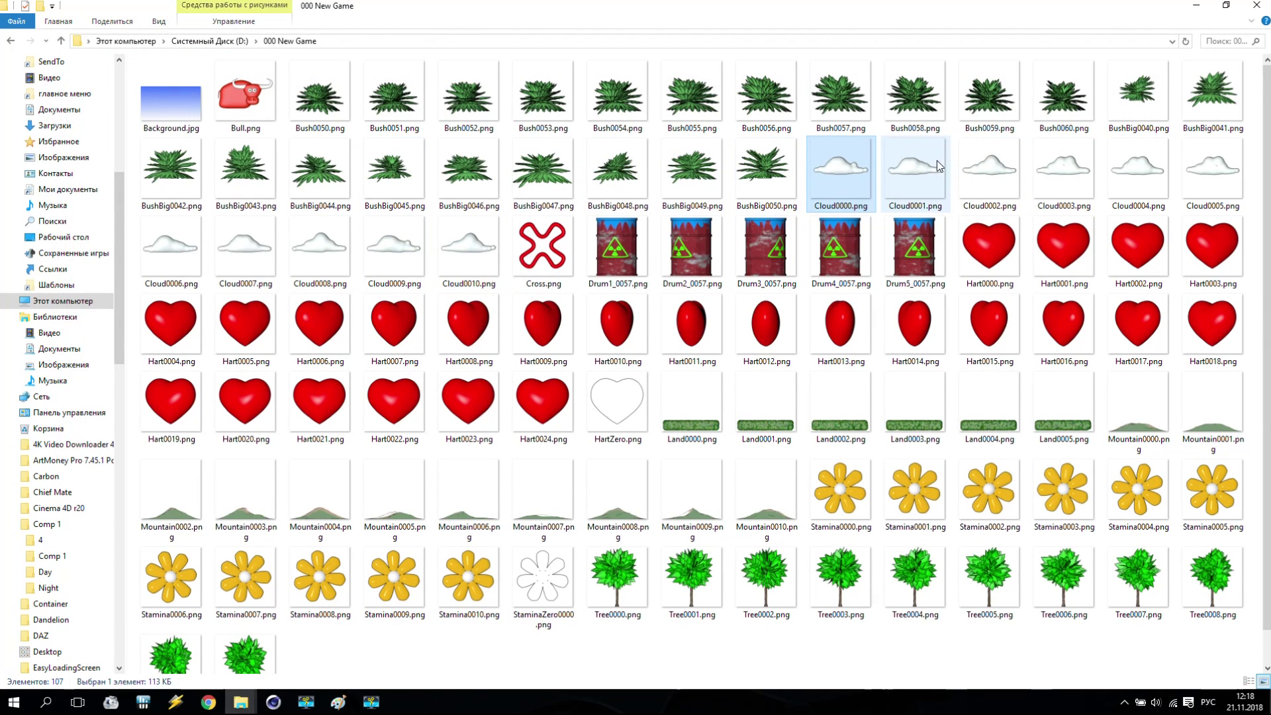
- View Cloud0002.png once more, close it and return to Cinema 4D
double_click(989, 167)
left_click(1183, 45)
left_click(1196, 6)
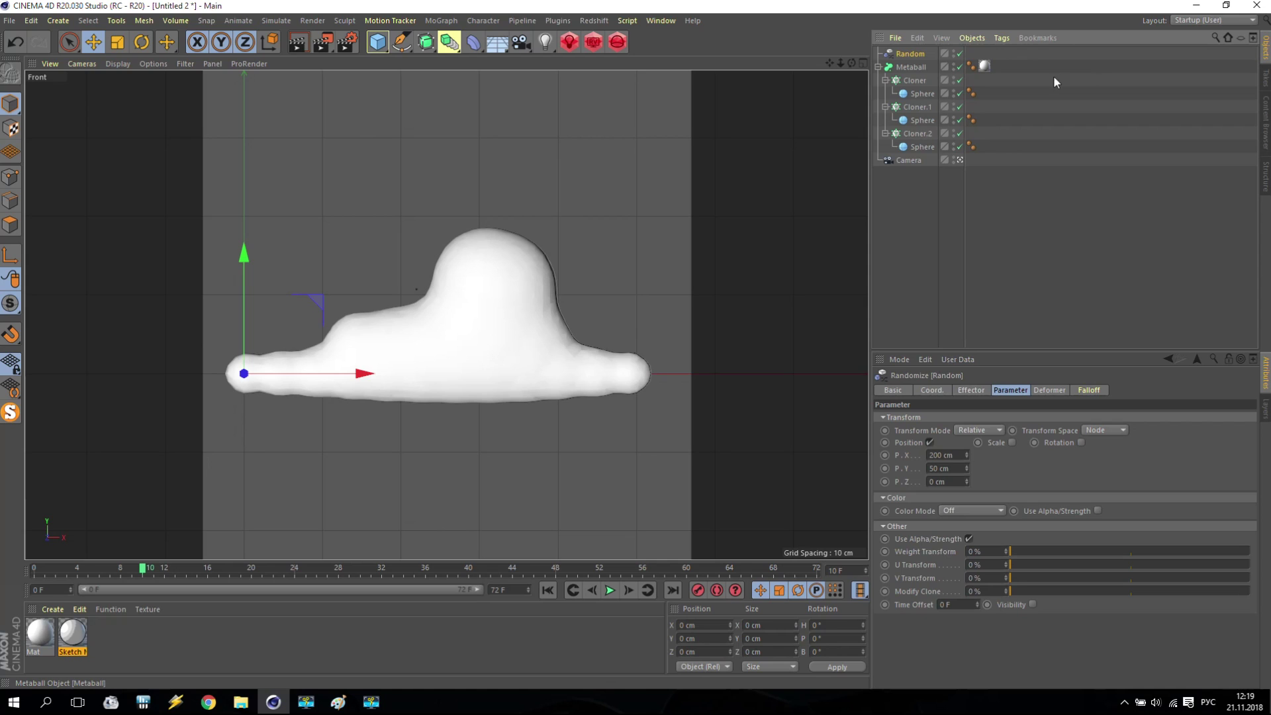
- Disable the Metaball generator to show the spheres separately, with Cloner.1 selected
left_click(925, 109)
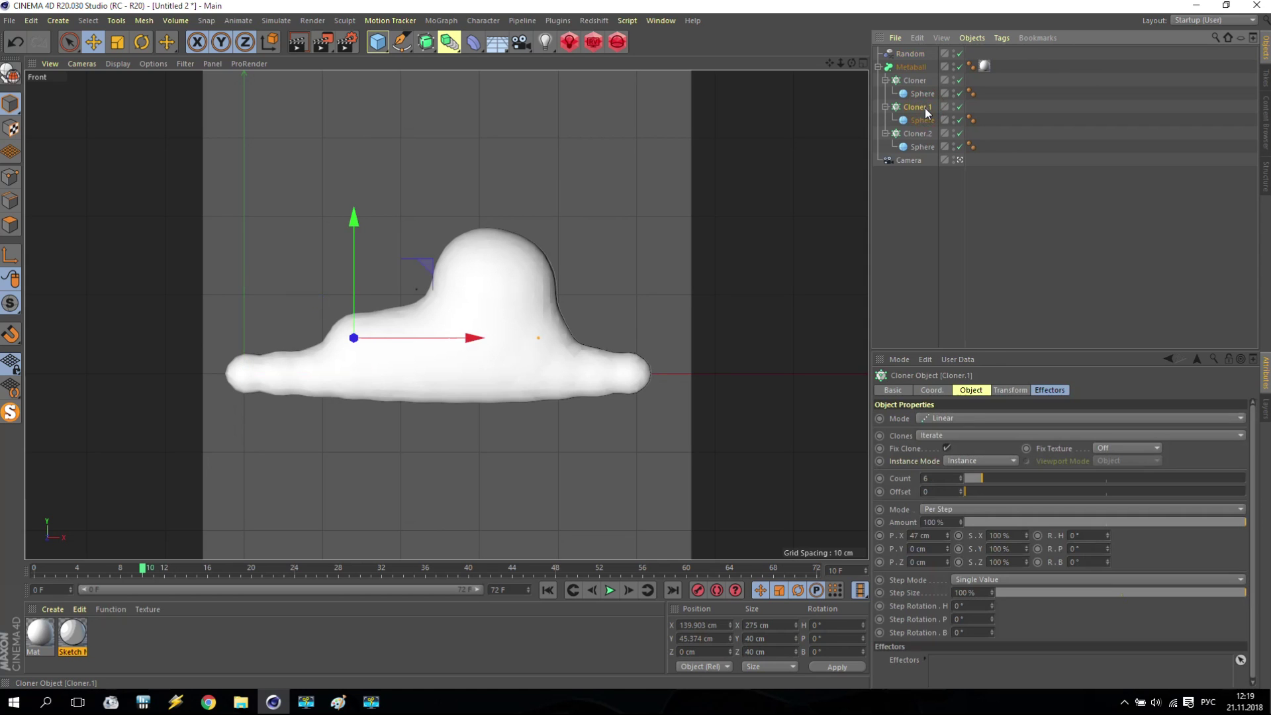
left_click(960, 67)
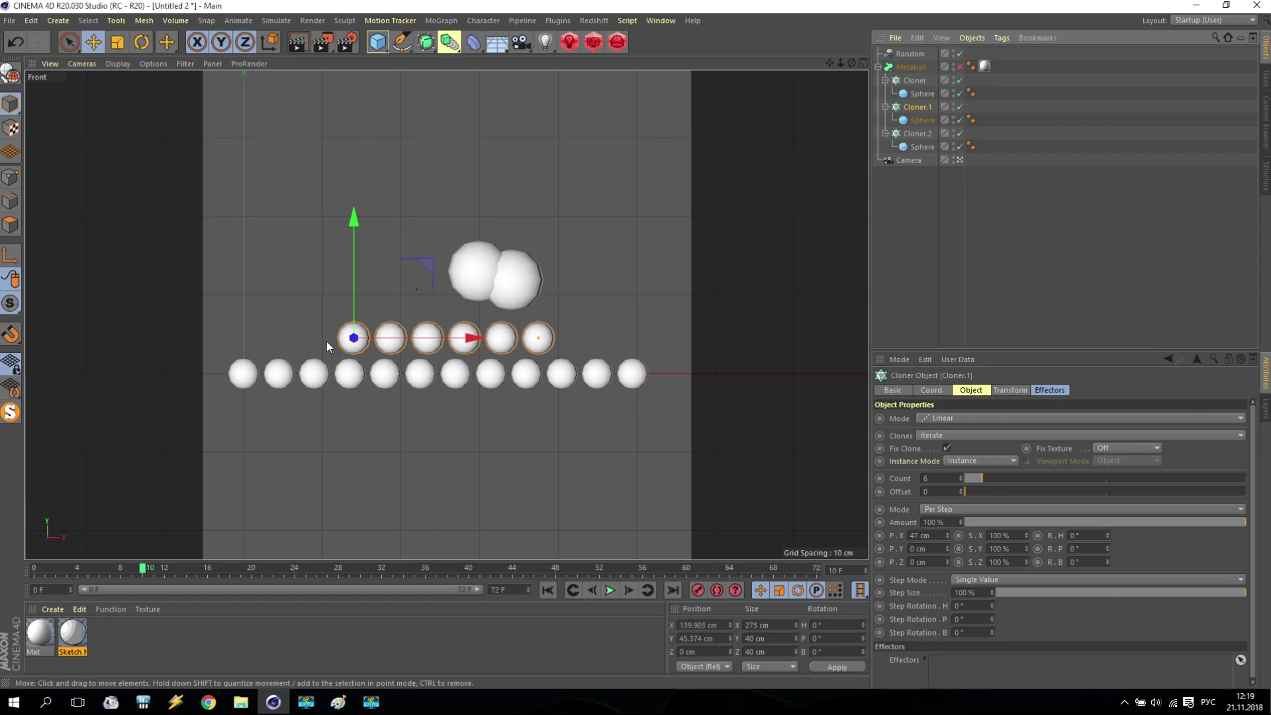
left_click(914, 109)
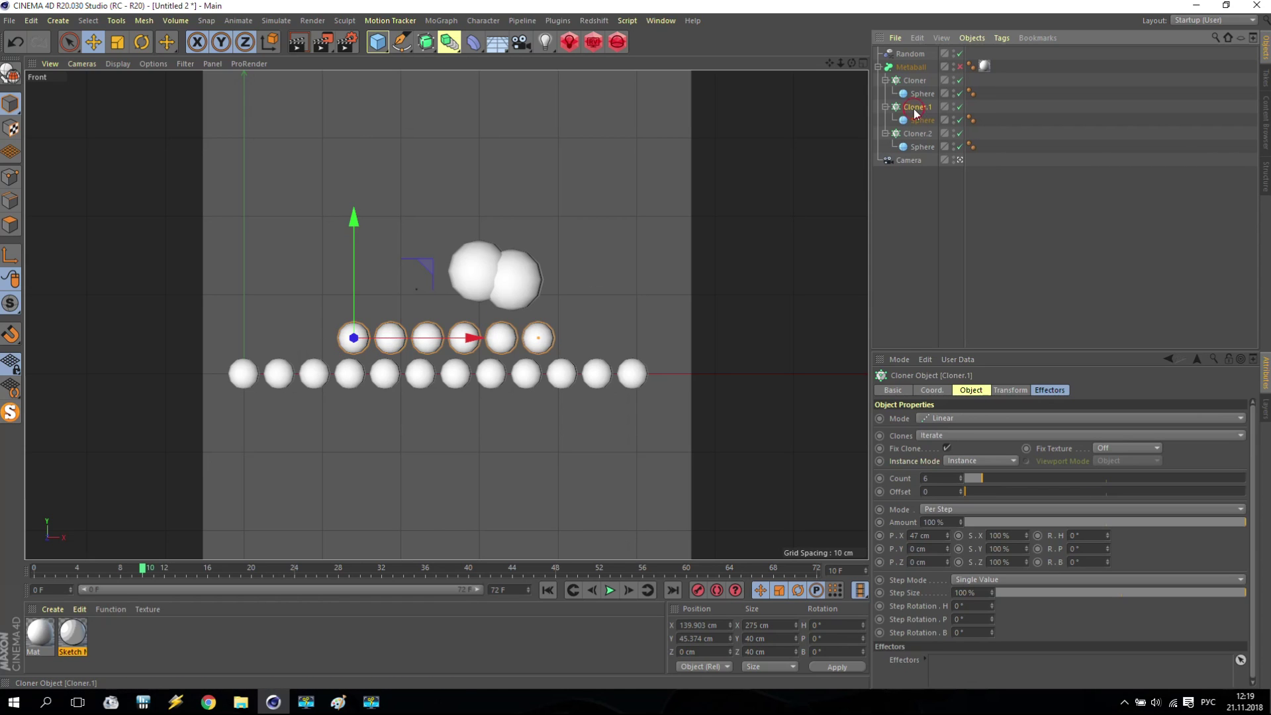
- Add a second Random effector, applied to Cloner.1, and show its Effector settings
left_click(441, 21)
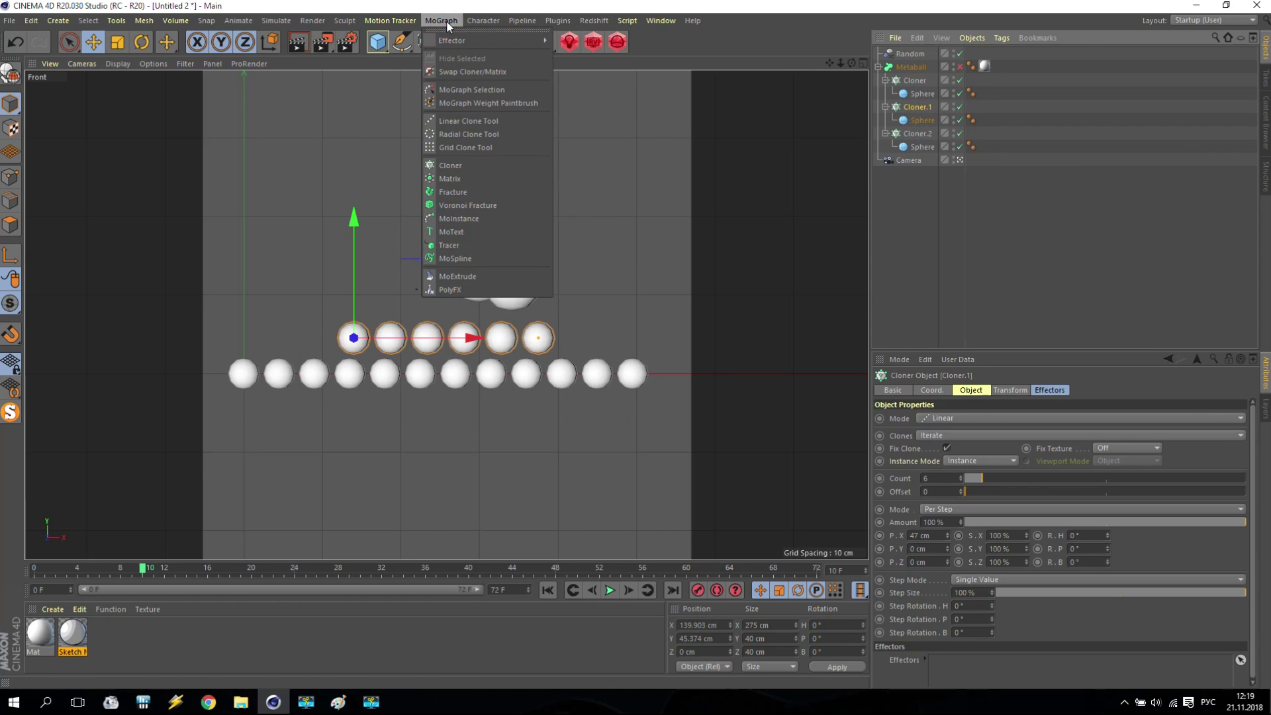
mouse_move(438, 40)
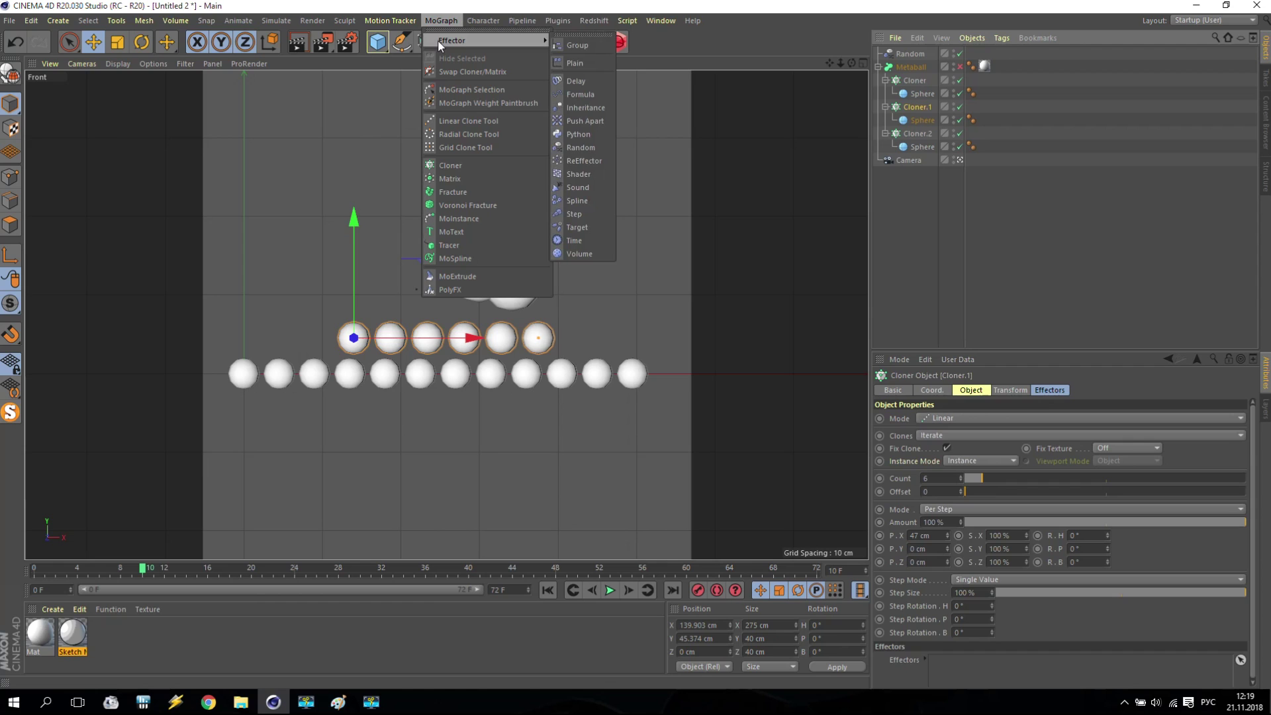
left_click(582, 148)
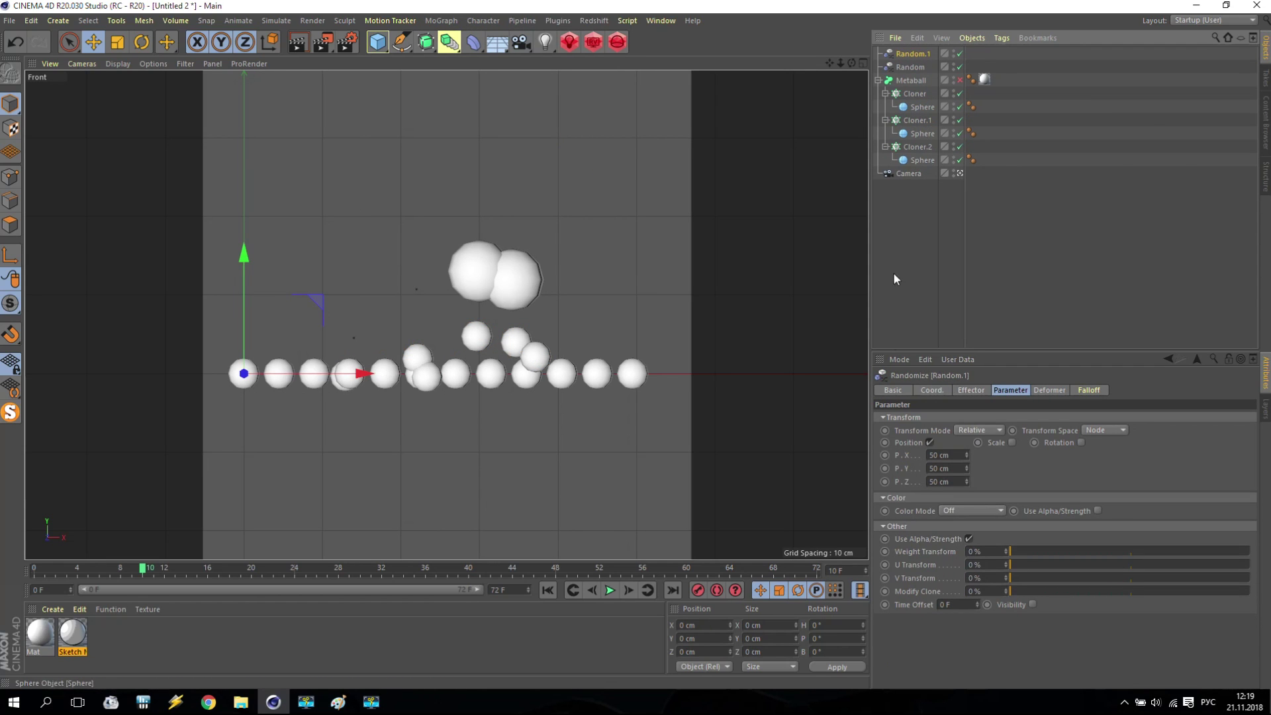
left_click(971, 390)
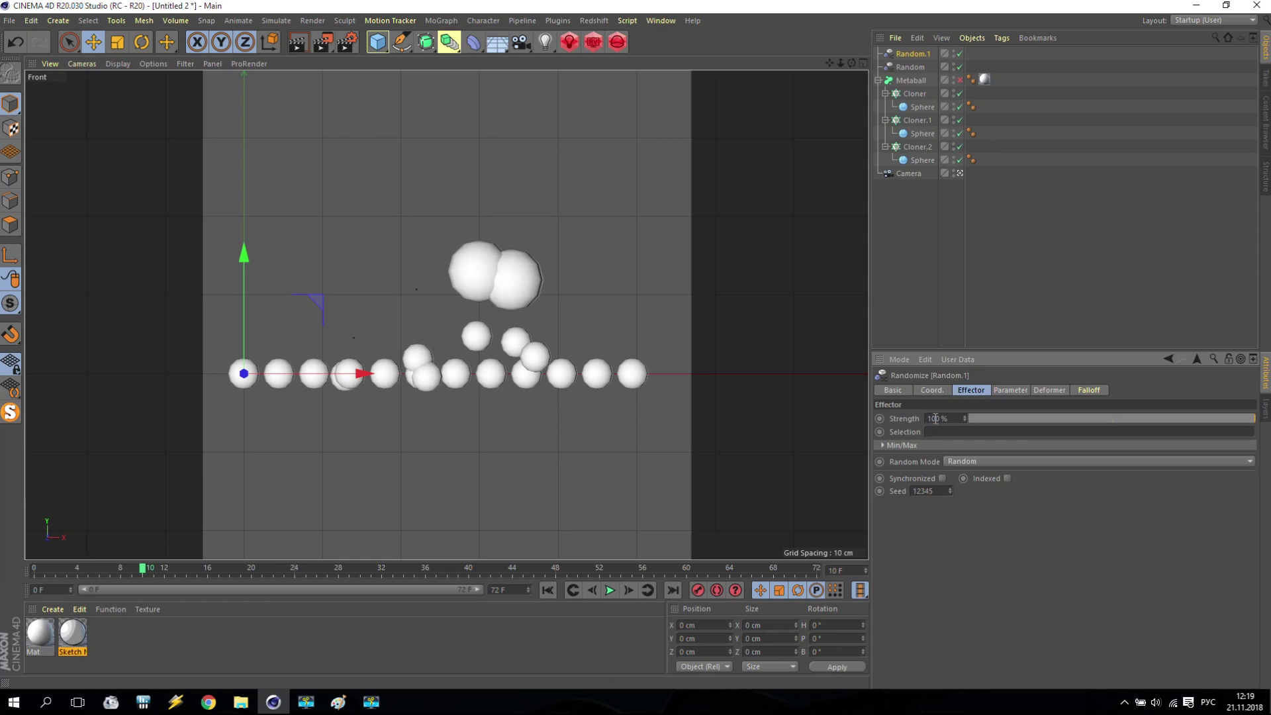
- Set Random.1's random mode to Turbulence with an animation speed of 1000%
left_click(959, 462)
left_click(971, 517)
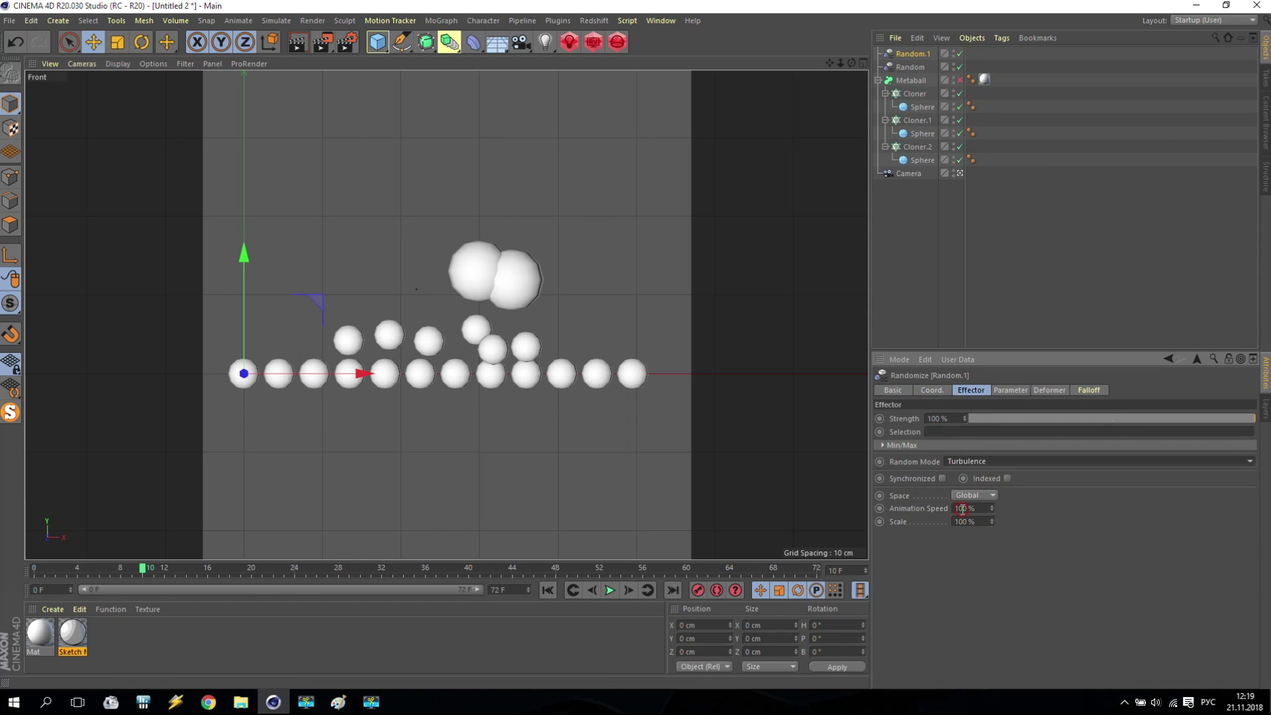
type("0")
key("Return")
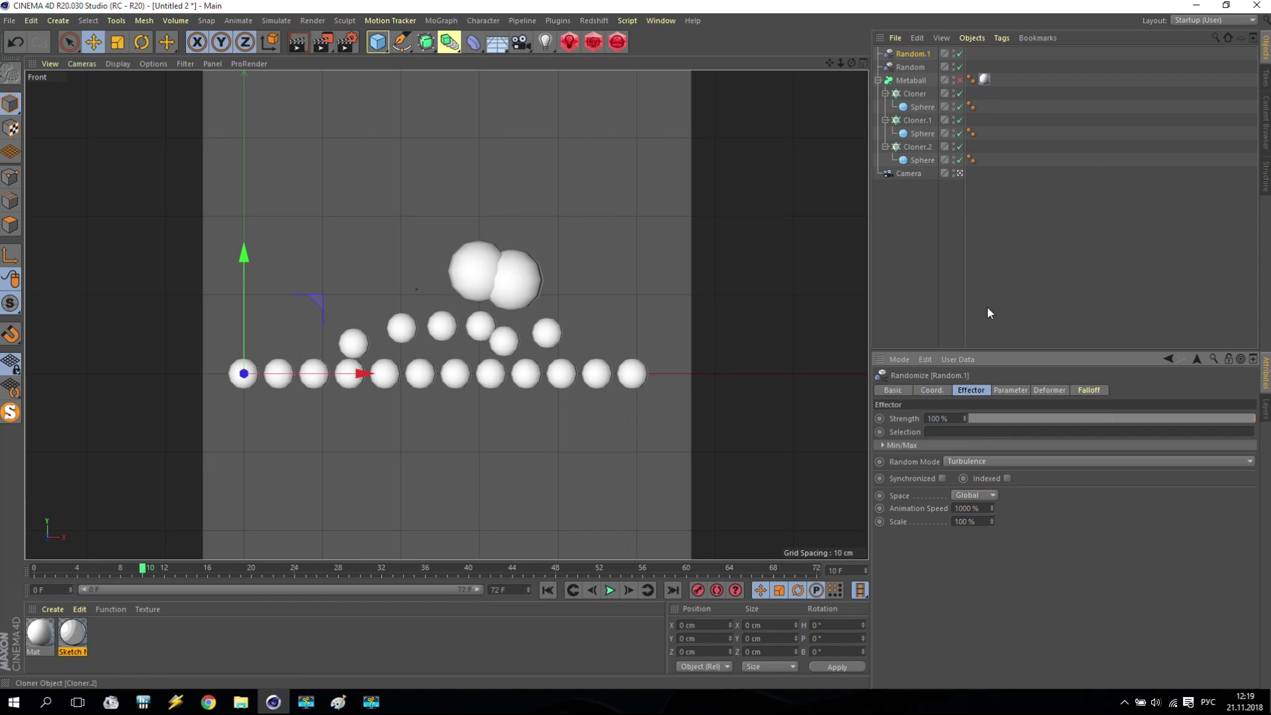
- Set Random.1's X position variation to 100 cm
left_click(1019, 390)
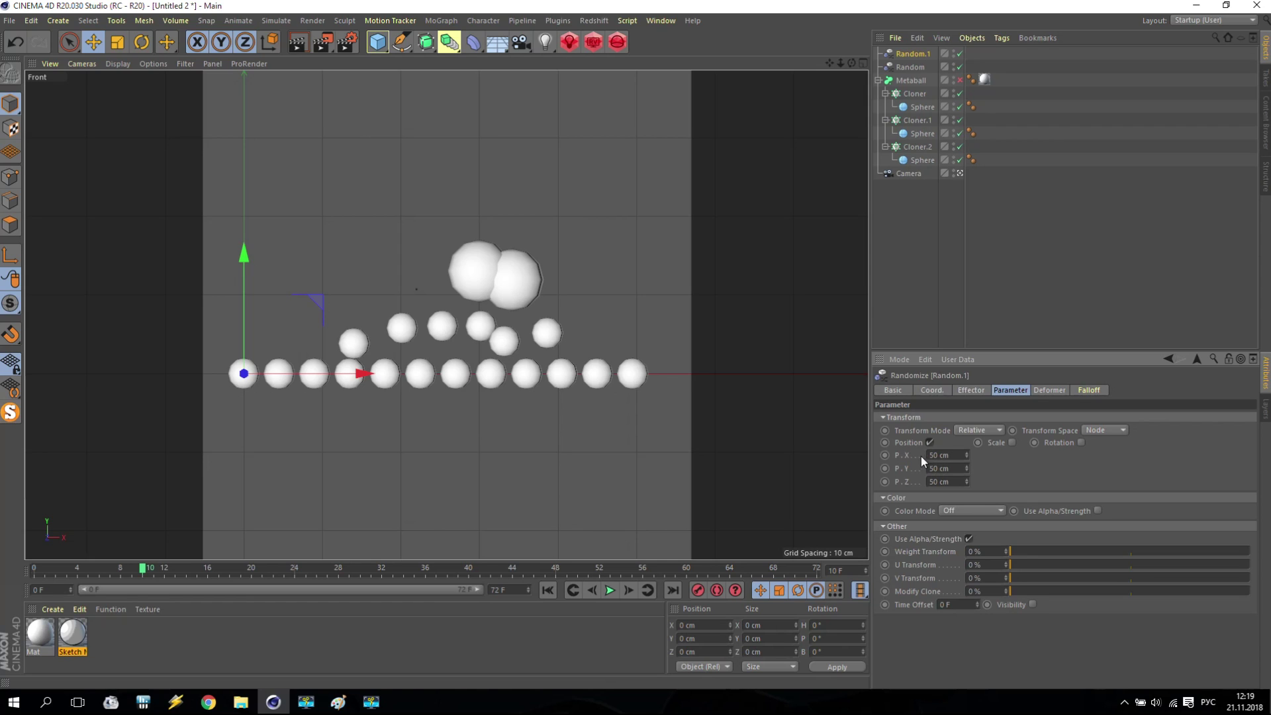
type("100")
key("Return")
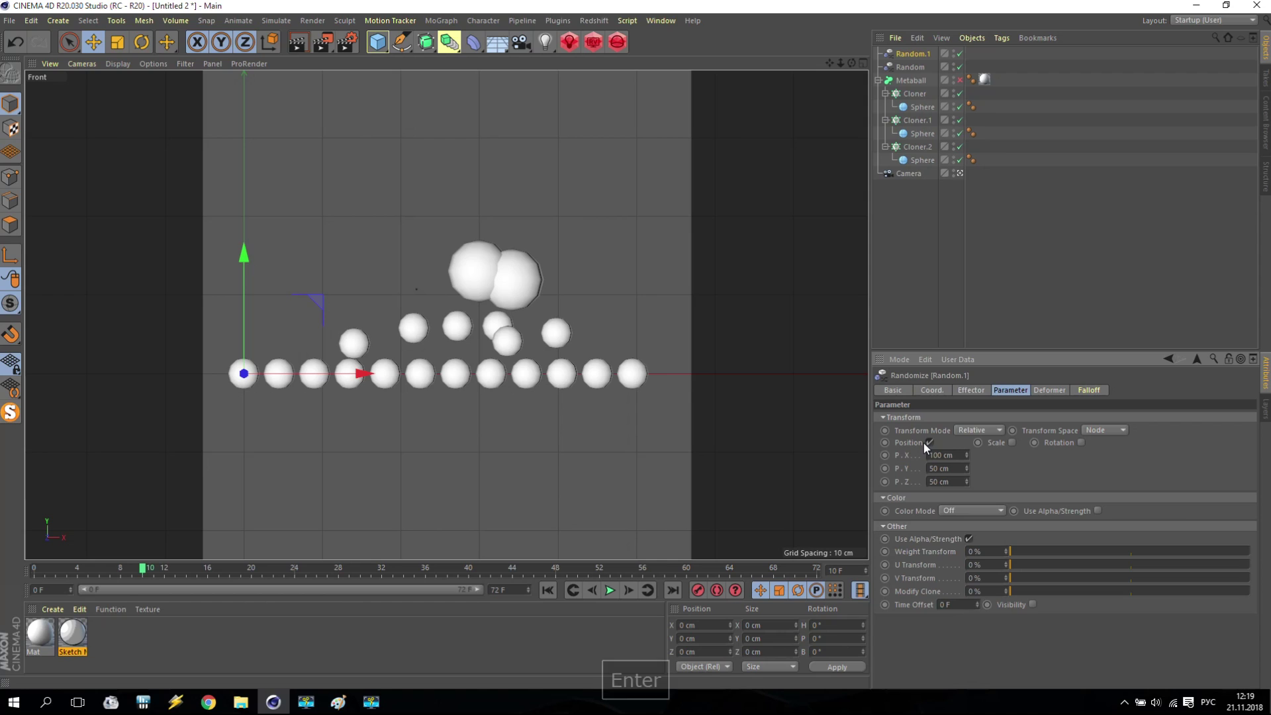
- Try a uniform scale variation of 0.5 on Random.1, and switch its Scale transform off again
left_click(1013, 441)
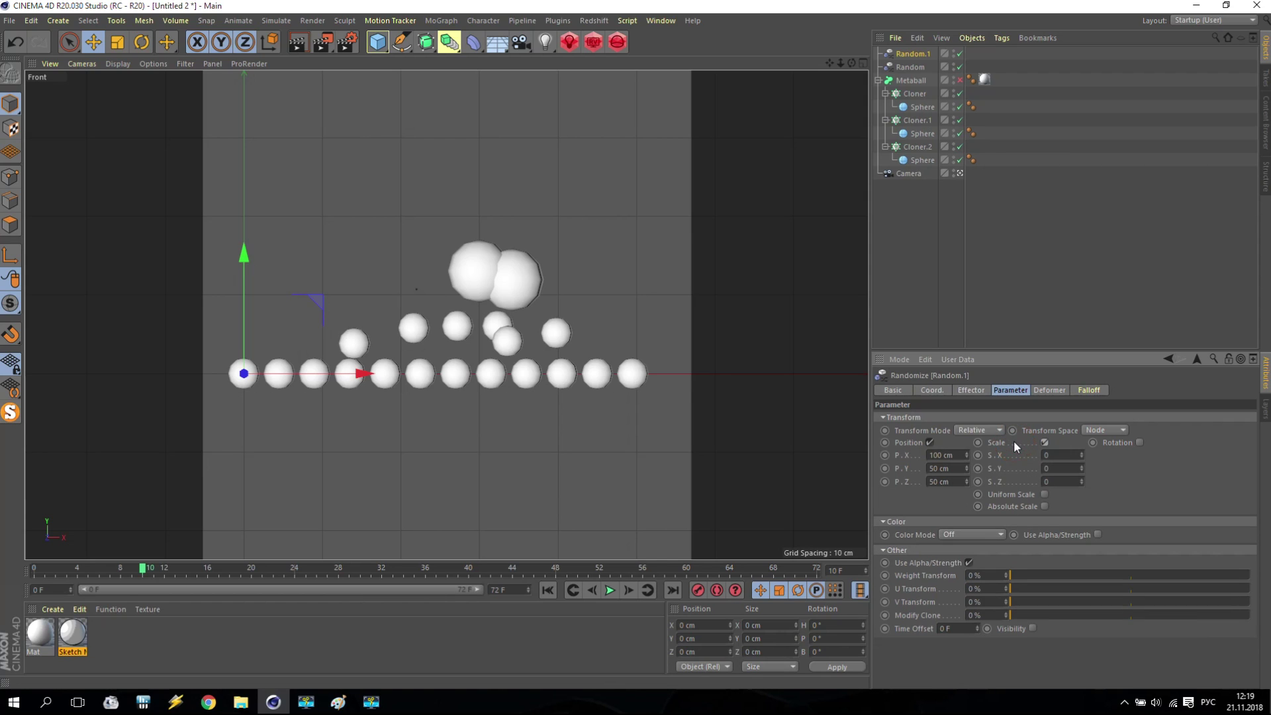
left_click(1046, 494)
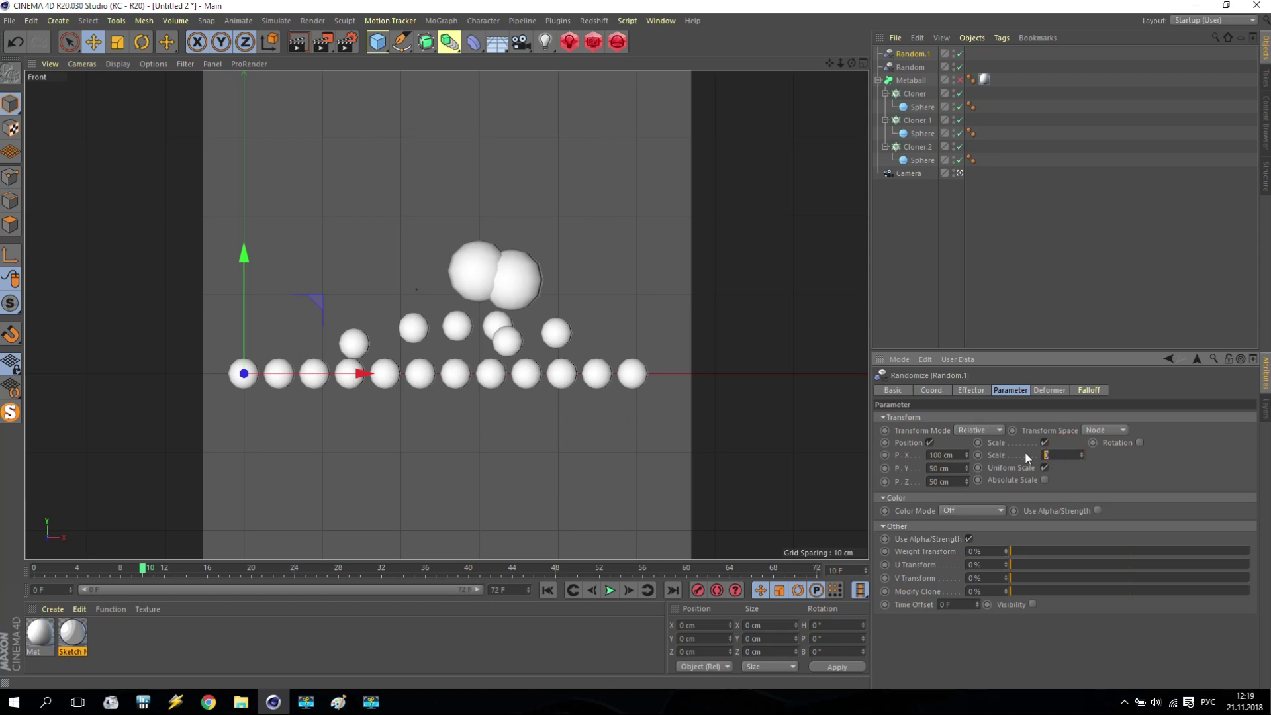
type(".5")
key("Return")
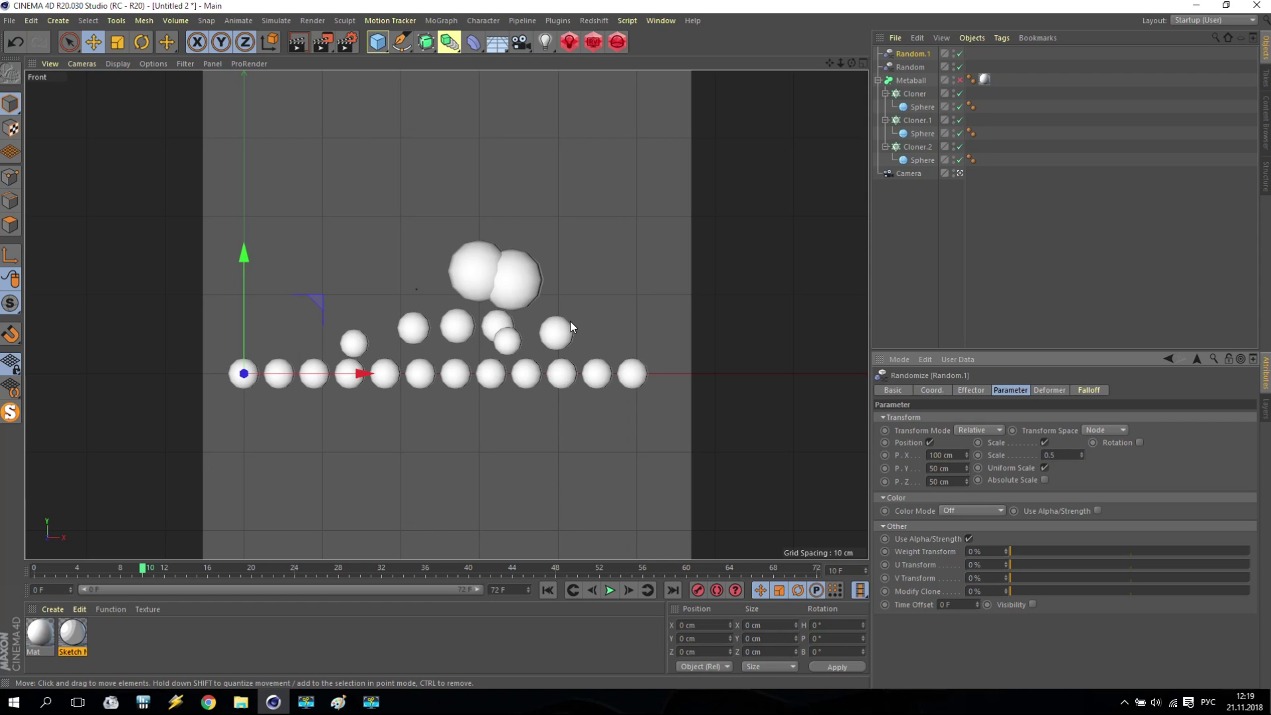
left_click(1045, 442)
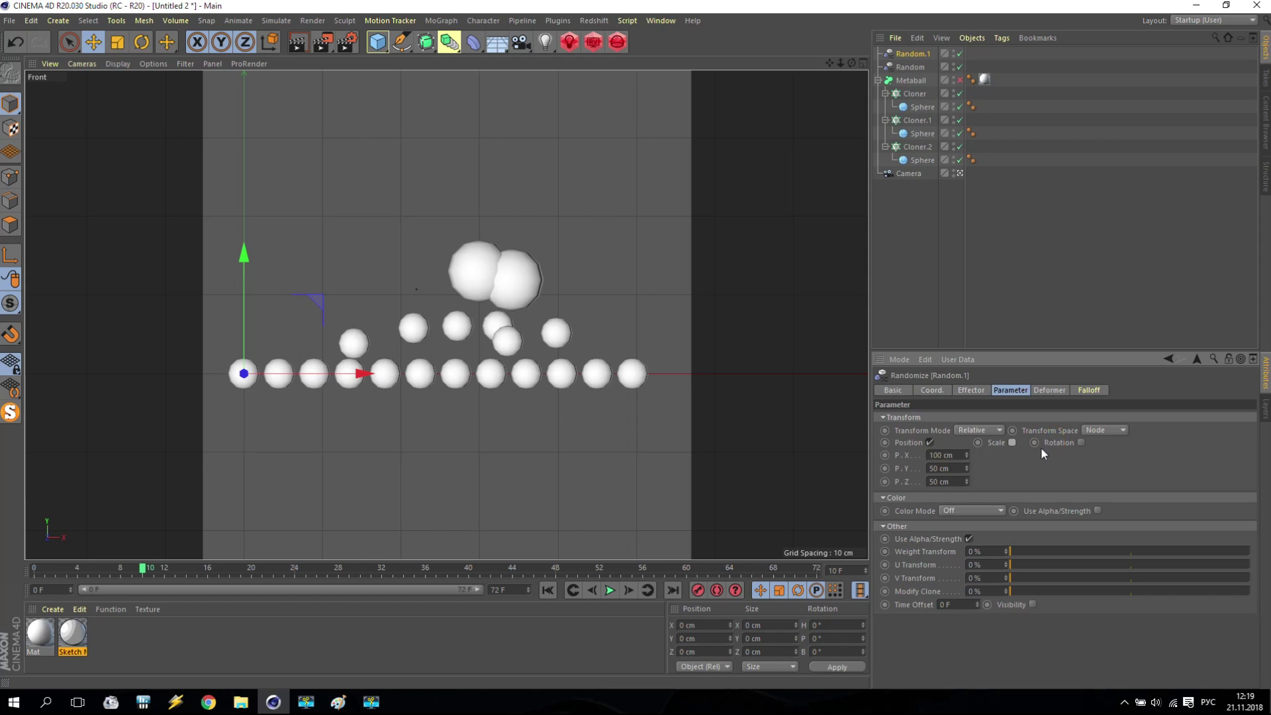
- Preview the merged Metaball cloud across several frames, stopping at frame 16, and disable the Metaball again
left_click(960, 80)
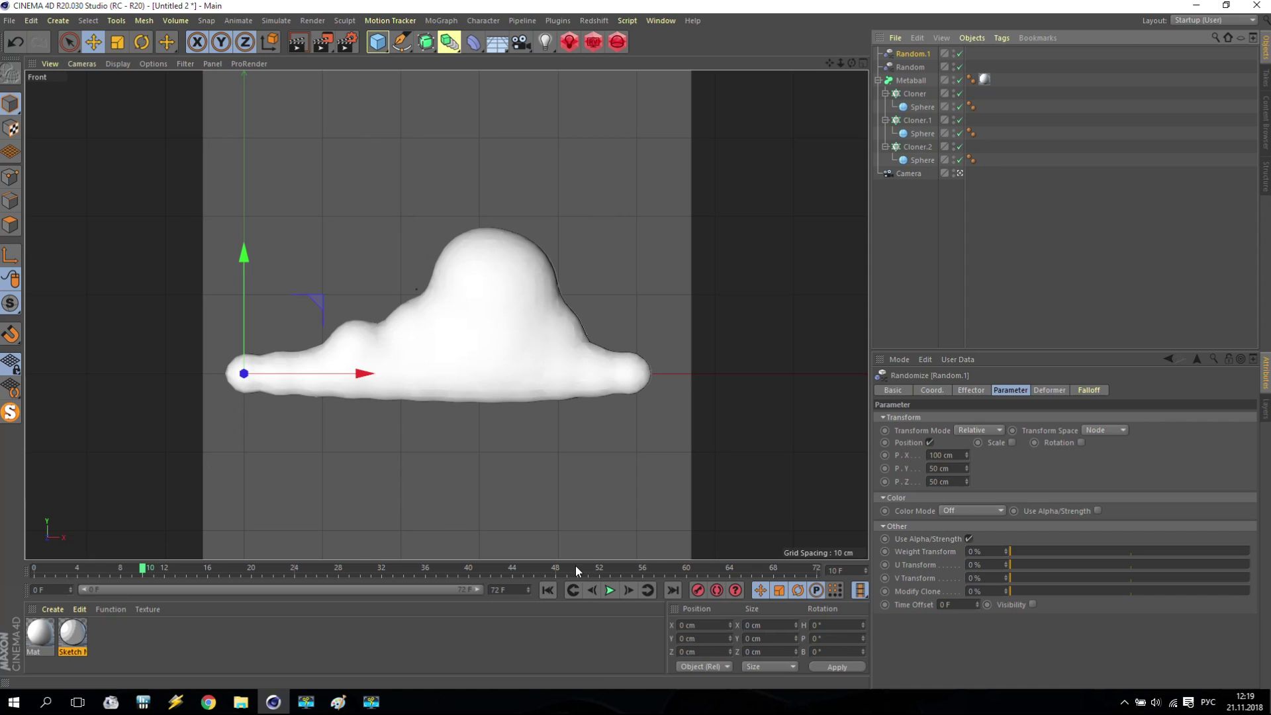
left_click_drag(578, 569, 209, 546)
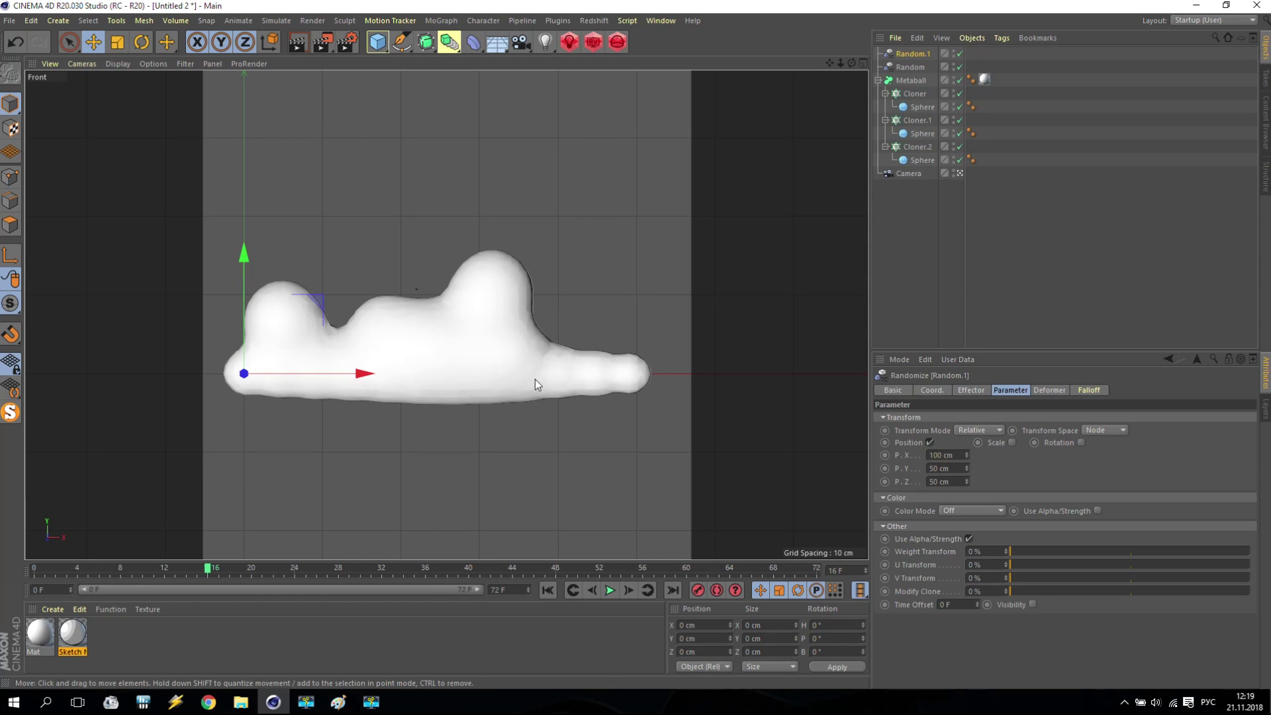
left_click(960, 81)
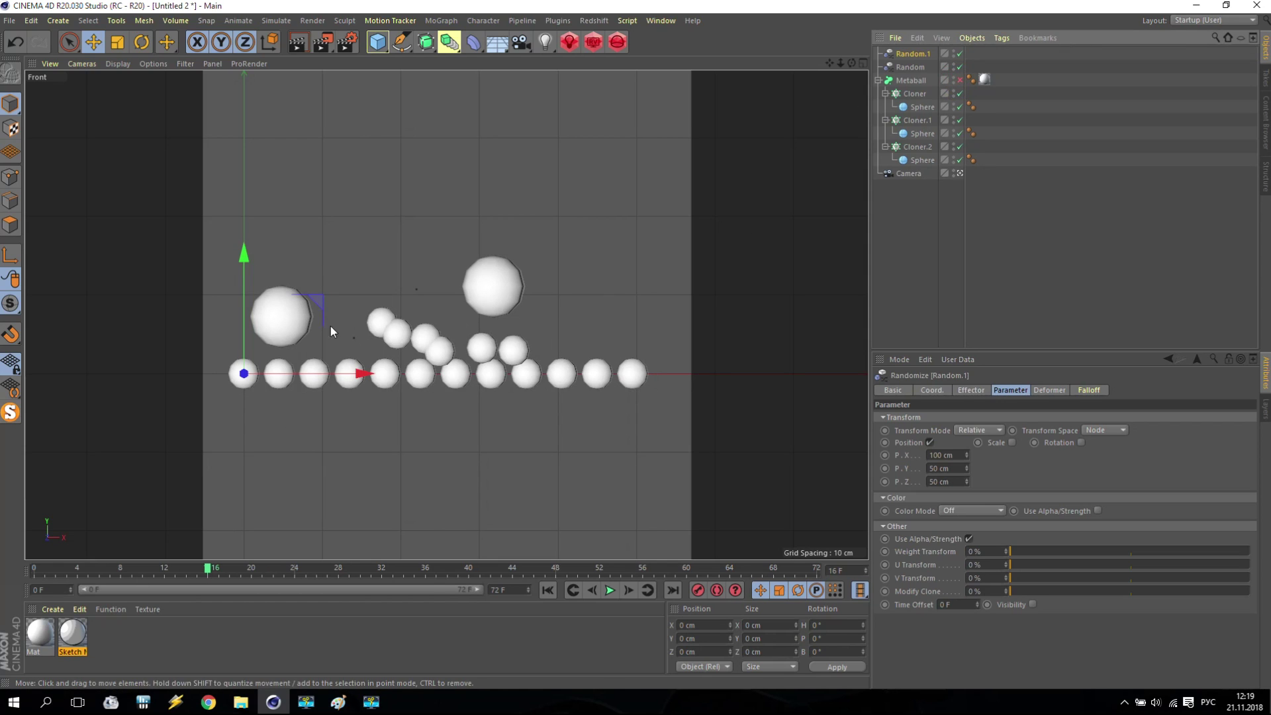
- Set the first Random effector's X position variation to 150 cm and briefly check the result with the Metaball enabled
left_click(922, 65)
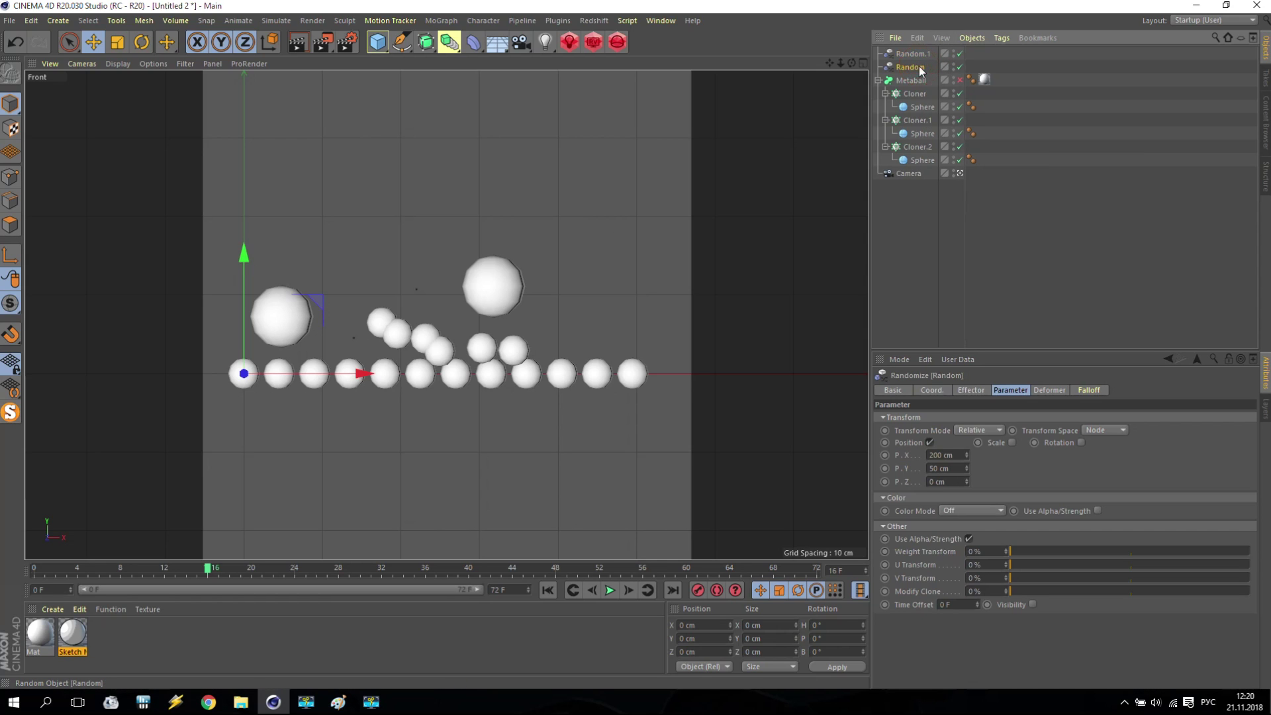
double_click(955, 455)
type("150")
key("Return")
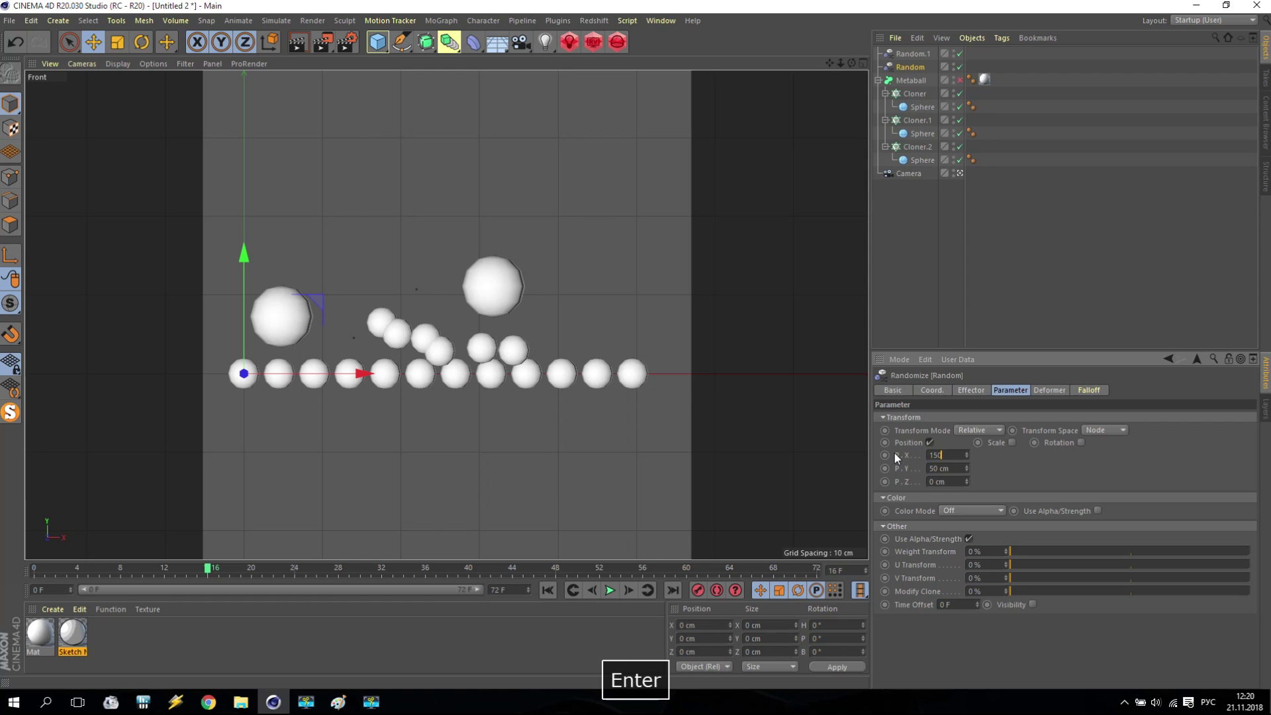
left_click(961, 80)
left_click(961, 80)
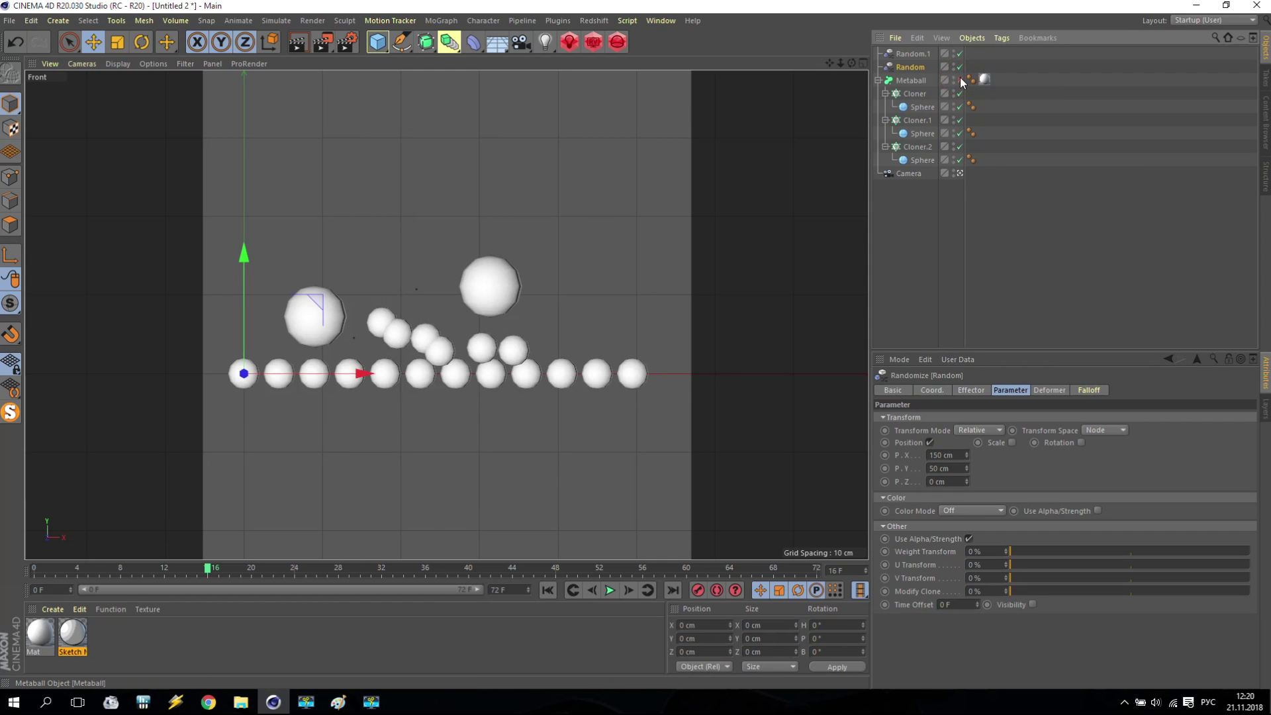
- Add a third Random effector to the bottom-row Cloner and set its Y position variation to 20 cm
left_click(924, 94)
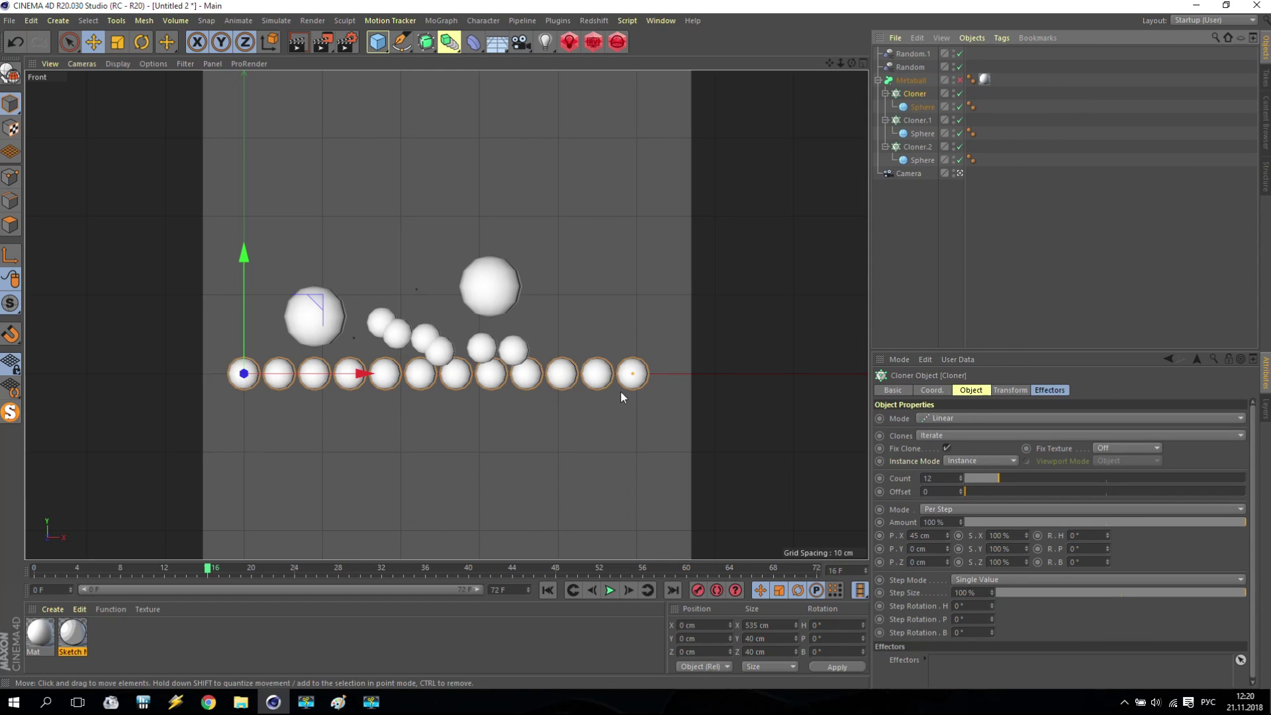
left_click(442, 22)
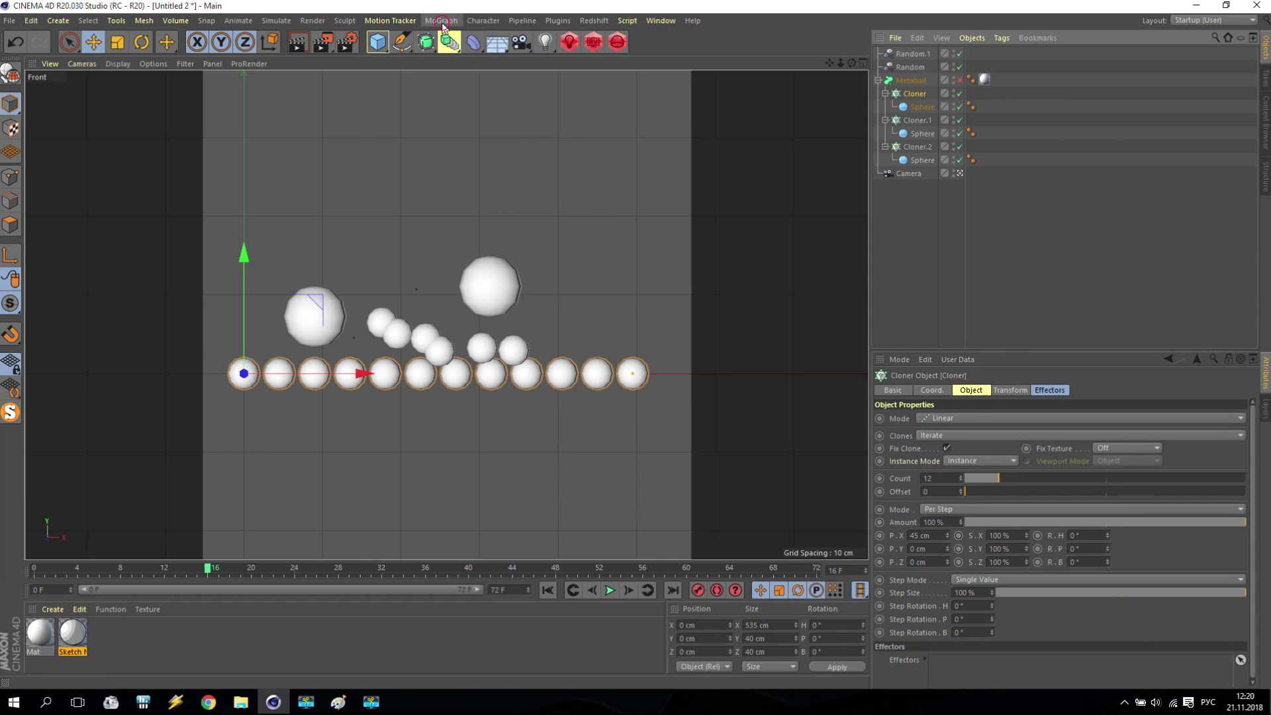
mouse_move(486, 38)
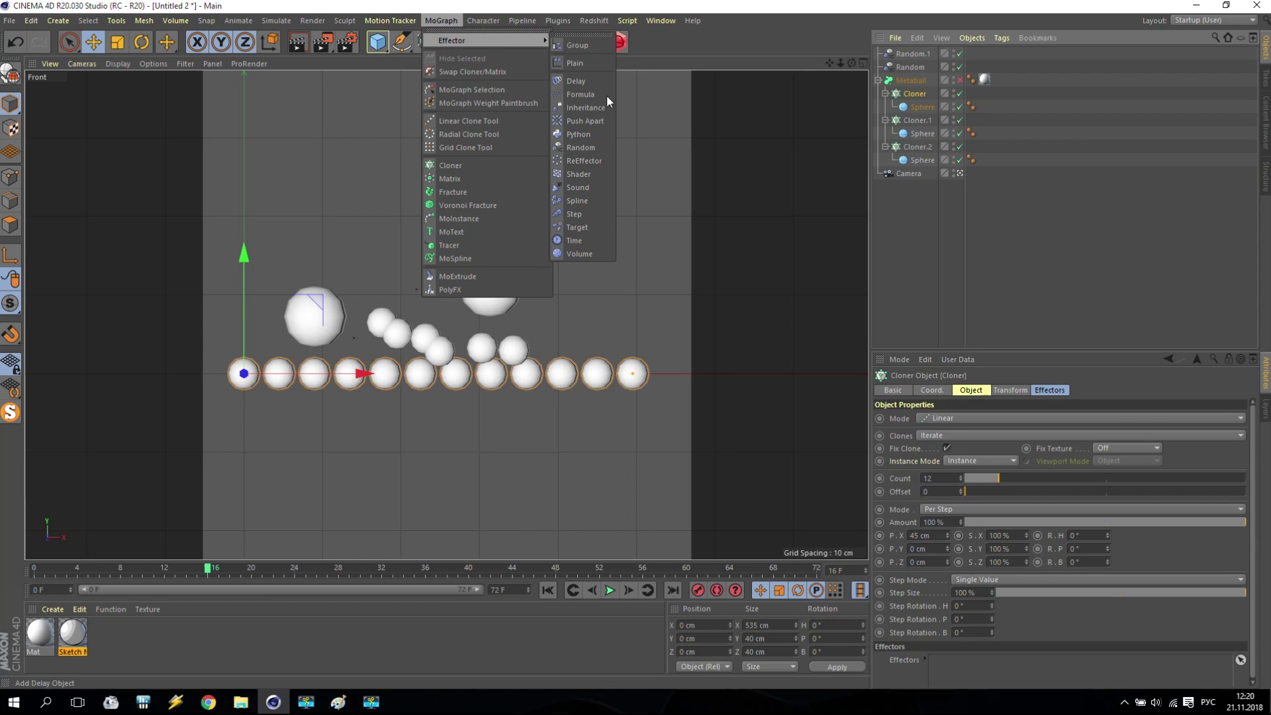
left_click(581, 147)
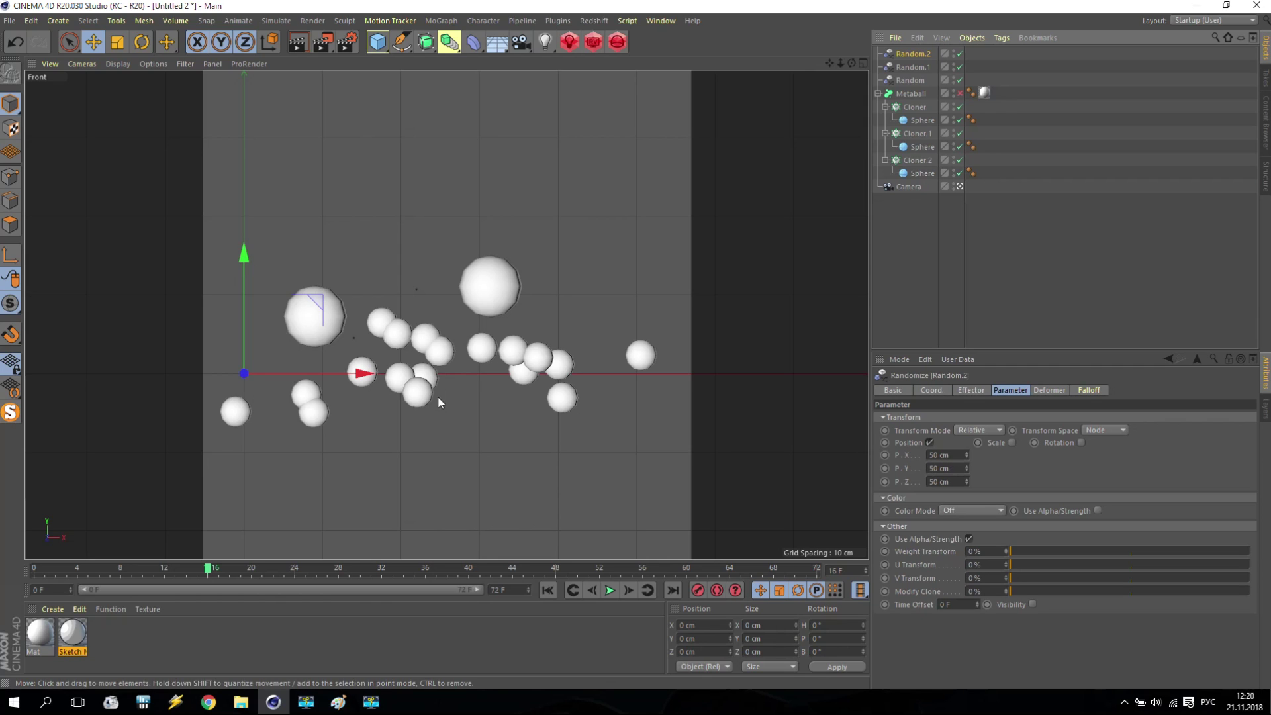
left_click(961, 469)
left_click_drag(961, 470, 886, 463)
type("20")
key("Return")
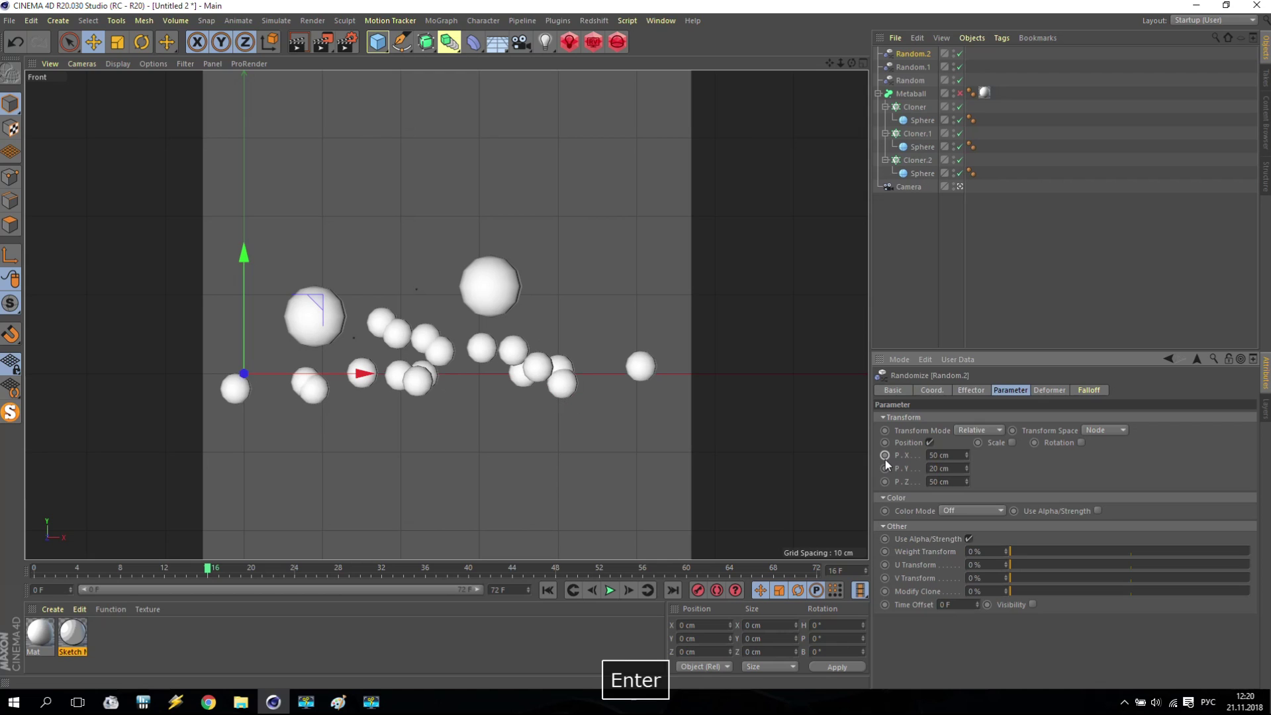
- Set Random.2's random mode to Turbulence with an animation speed of 1000%
left_click(978, 390)
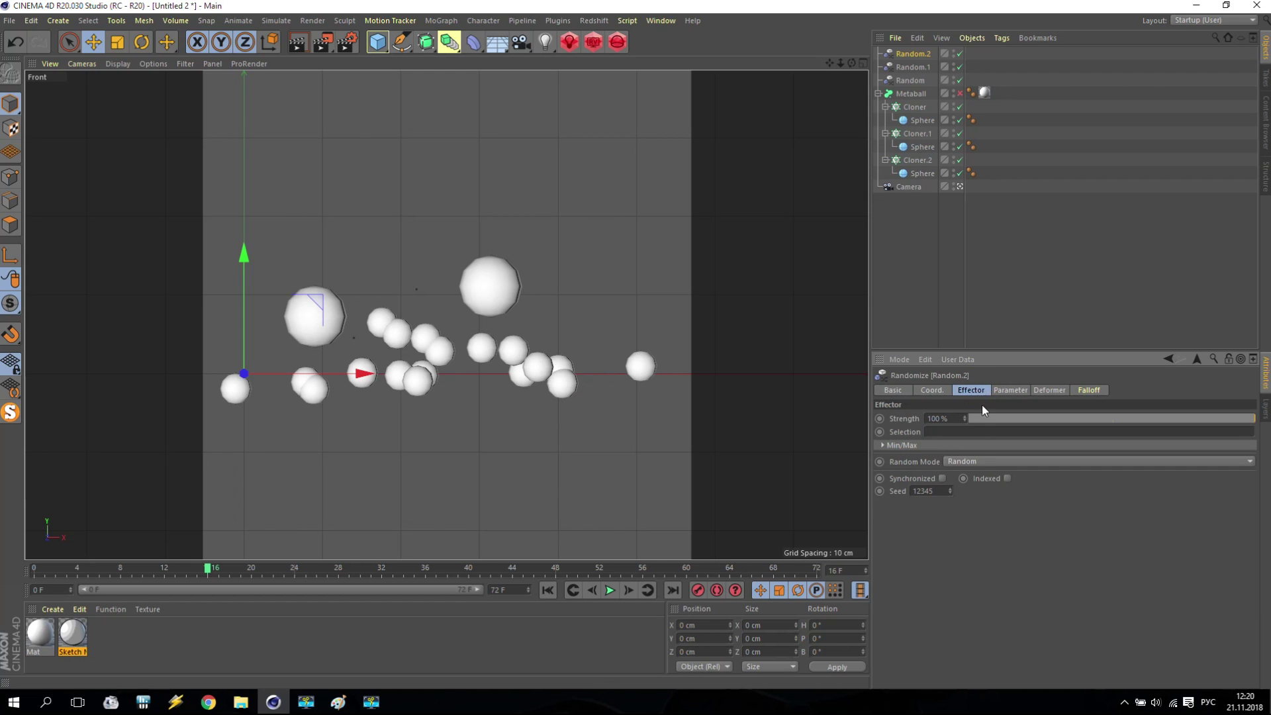
left_click(973, 458)
left_click(981, 512)
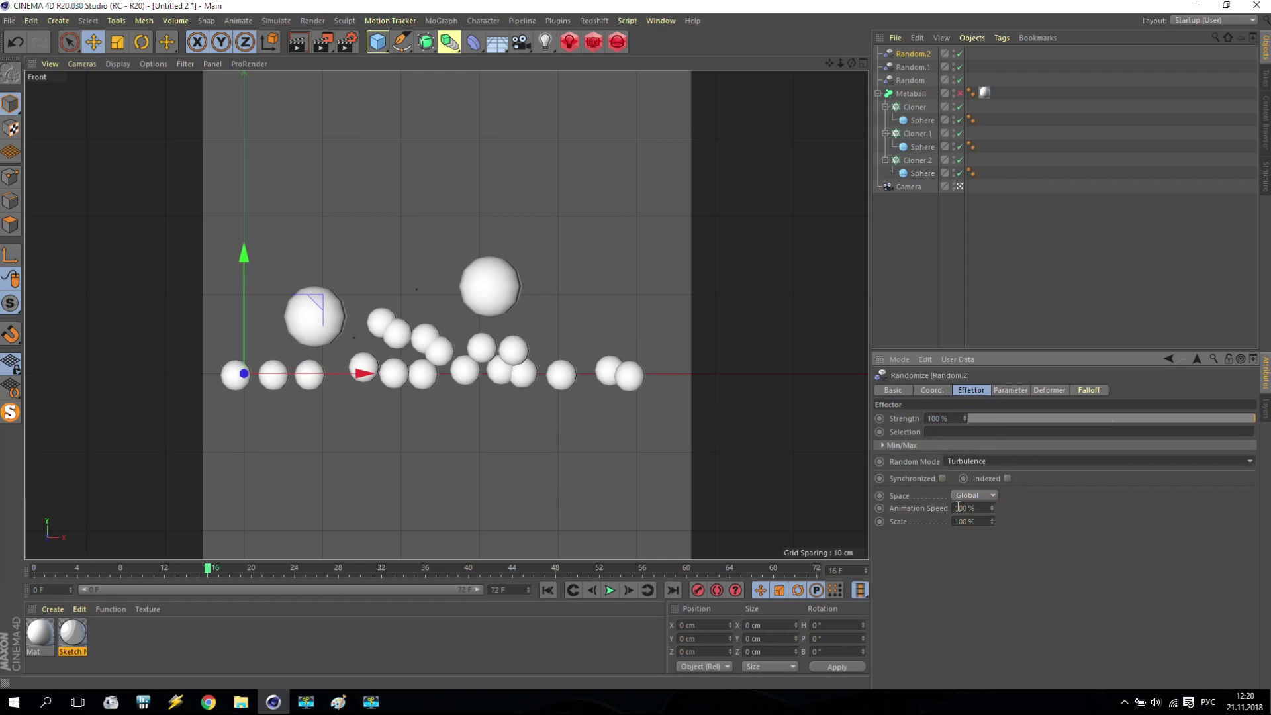
left_click(961, 509)
type("0")
key("Return")
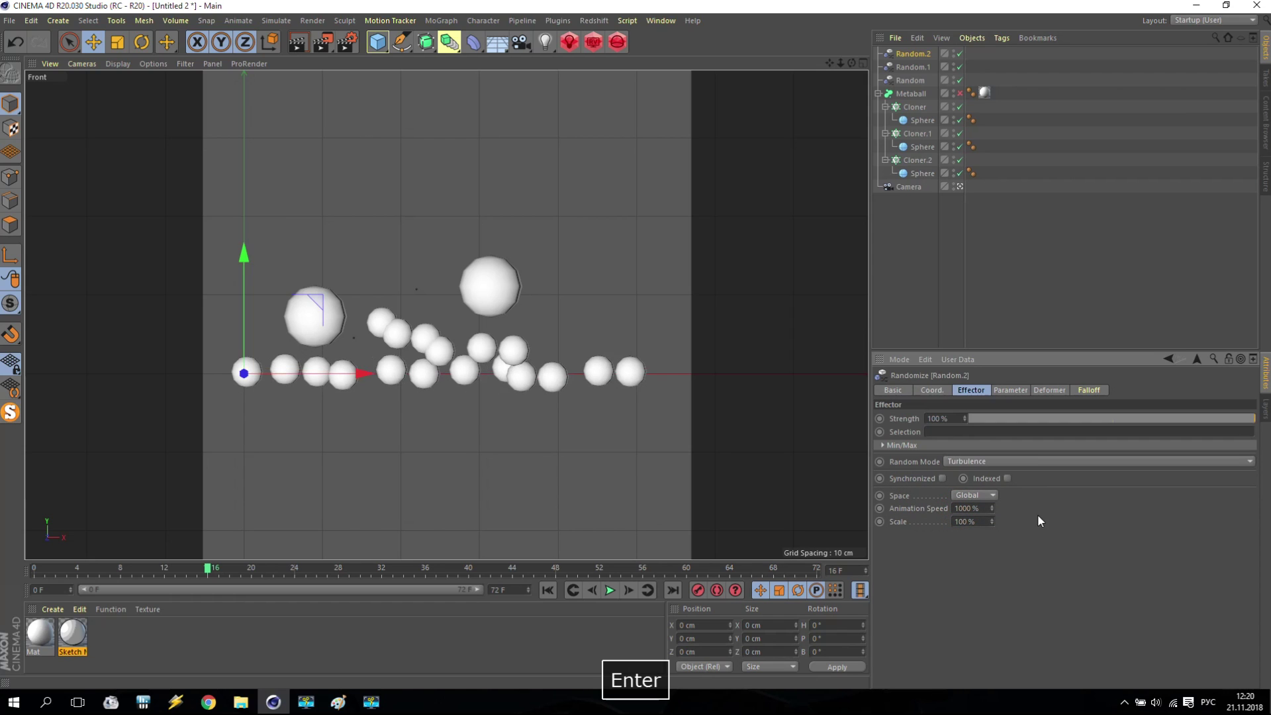
- Set Random.2's Y position variation to 50 cm
left_click(1001, 390)
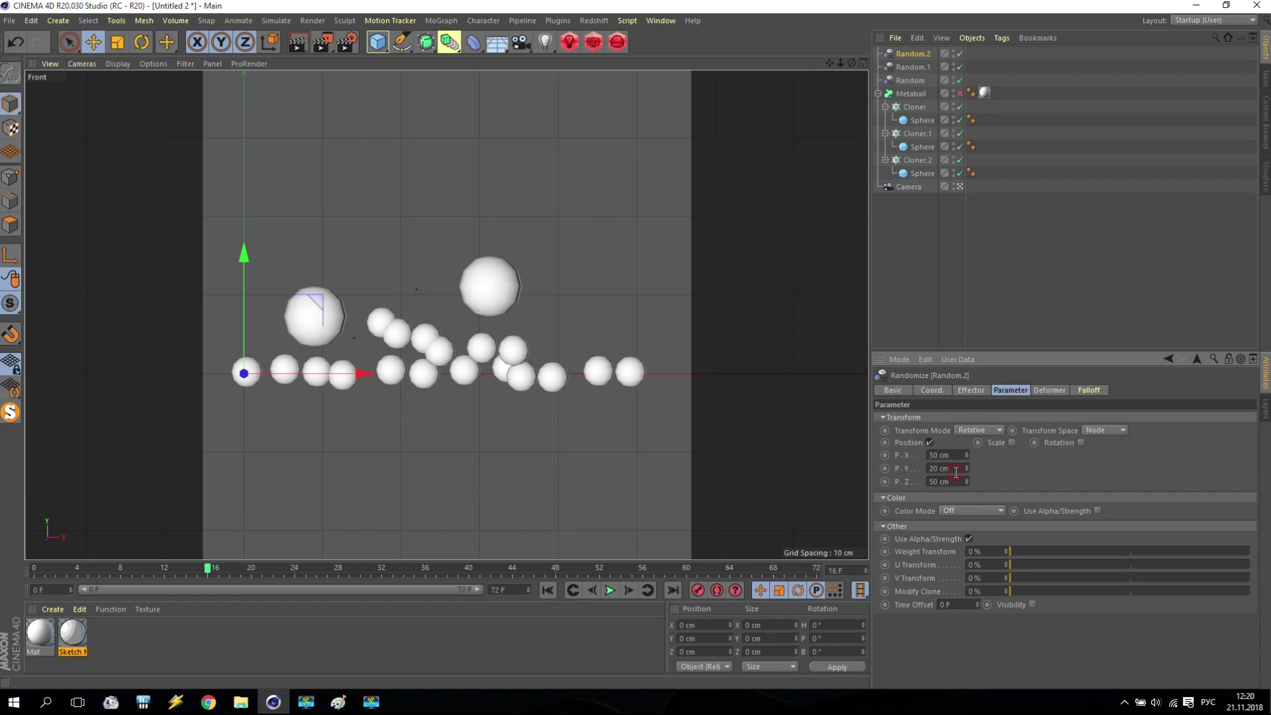
type("50")
key("Return")
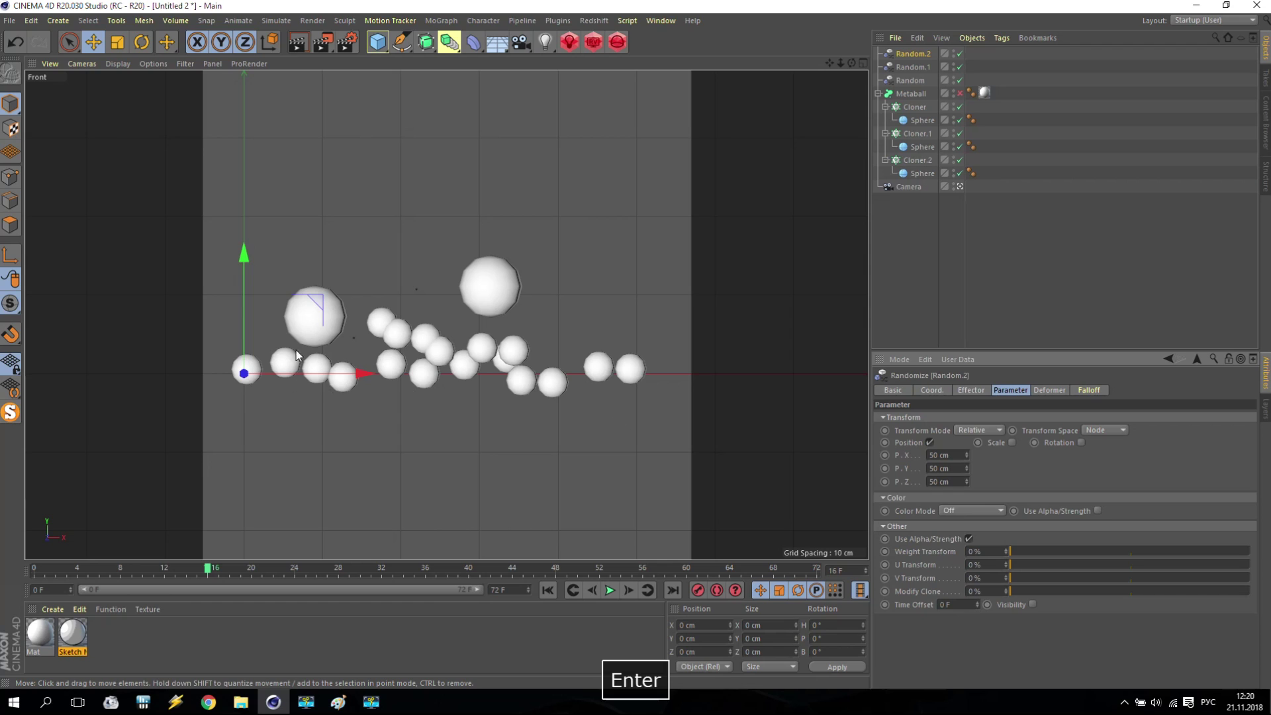
- Preview the merged Metaball cloud around frame 17, and disable the Metaball to show the separate spheres
left_click(959, 93)
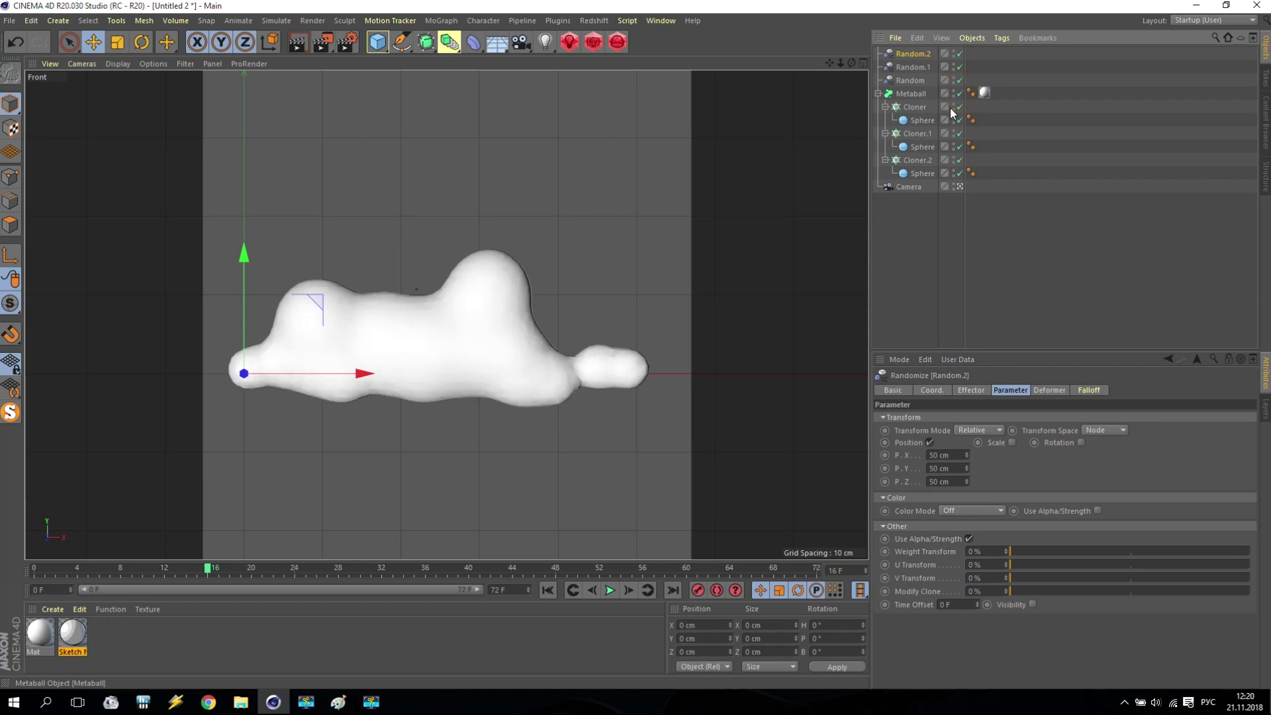
left_click(628, 590)
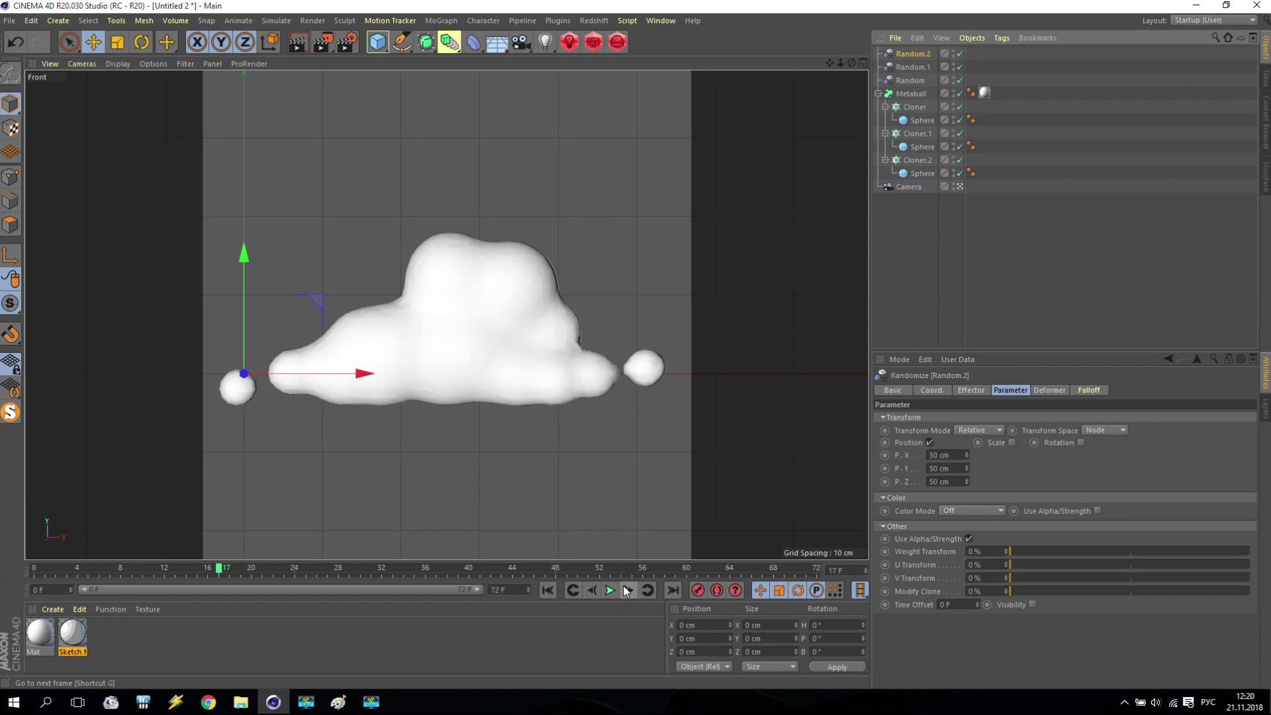
left_click(628, 590)
left_click(592, 591)
left_click(960, 94)
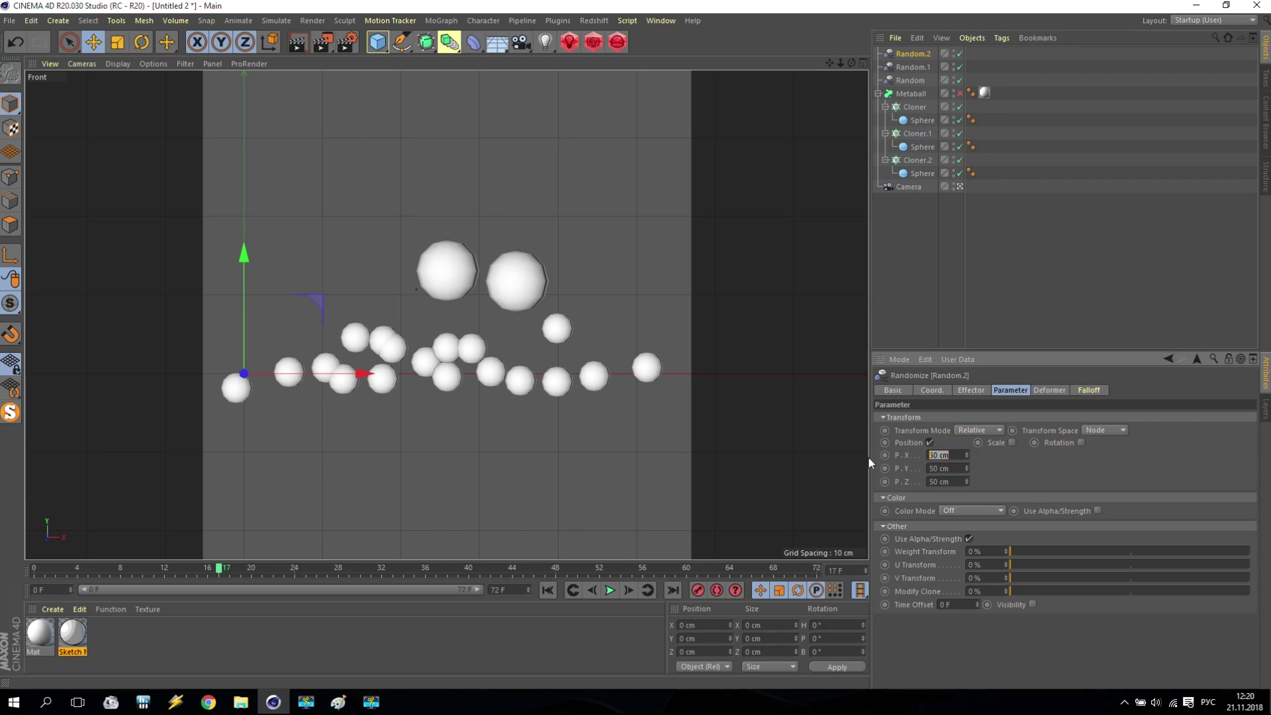
- Set Random.2's X, Y and Z position variation to 20 cm each
type("20")
key("Return")
double_click(947, 468)
type("20")
key("Return")
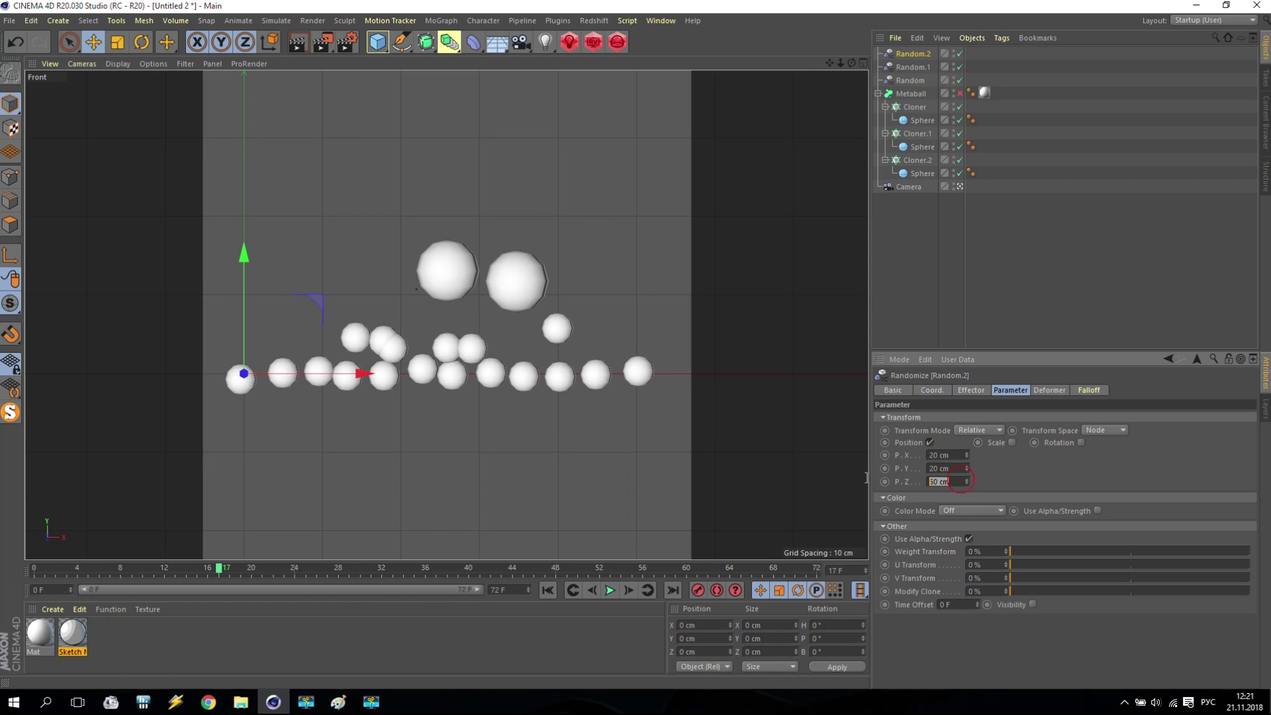
type("20")
key("Return")
- Try a Y position variation of 50 cm on Random.2 and preview the merged cloud through frame 26
left_click_drag(960, 469, 806, 480)
type("50")
key("Return")
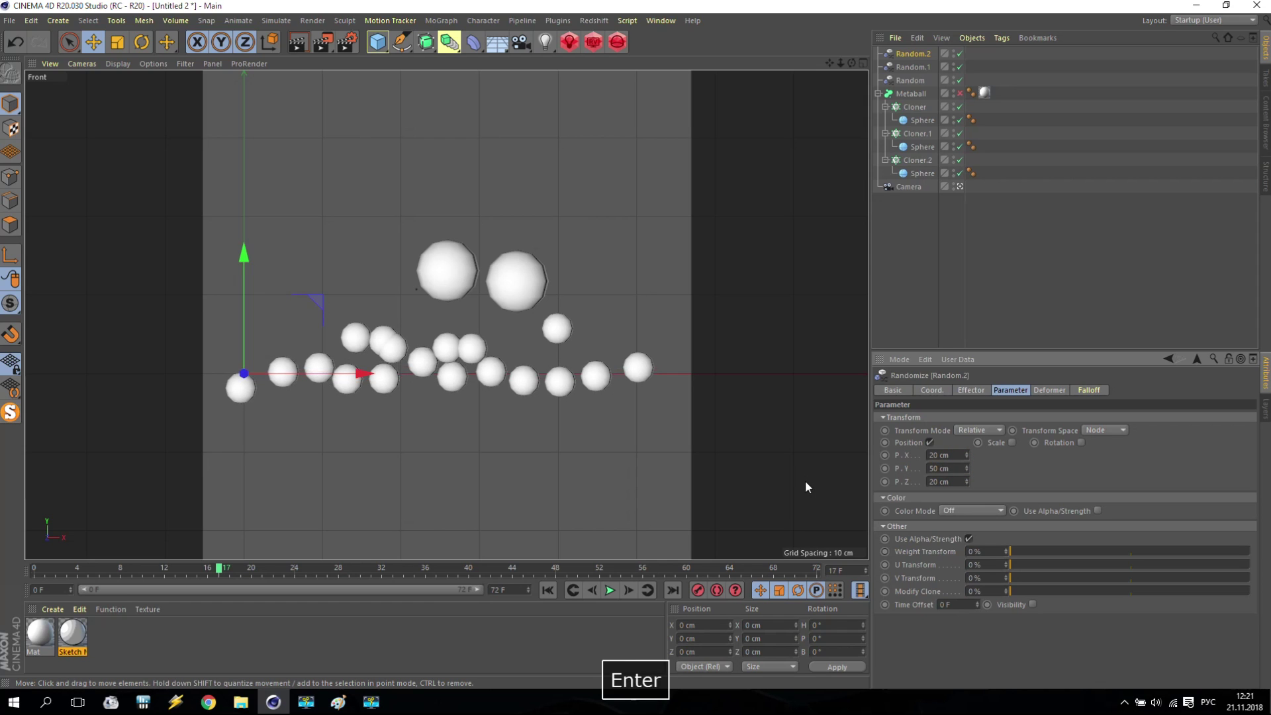
left_click(960, 95)
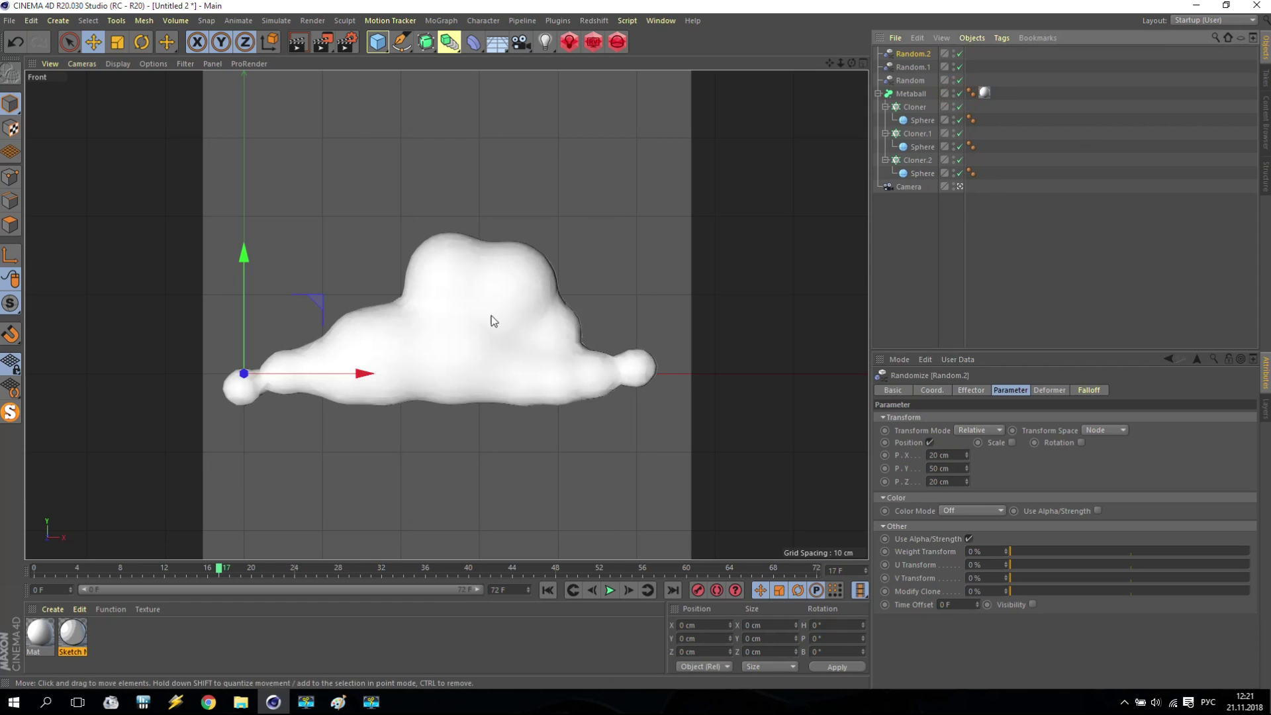
mouse_move(304, 568)
left_mouse_down()
mouse_move(335, 568)
mouse_move(317, 568)
left_mouse_up()
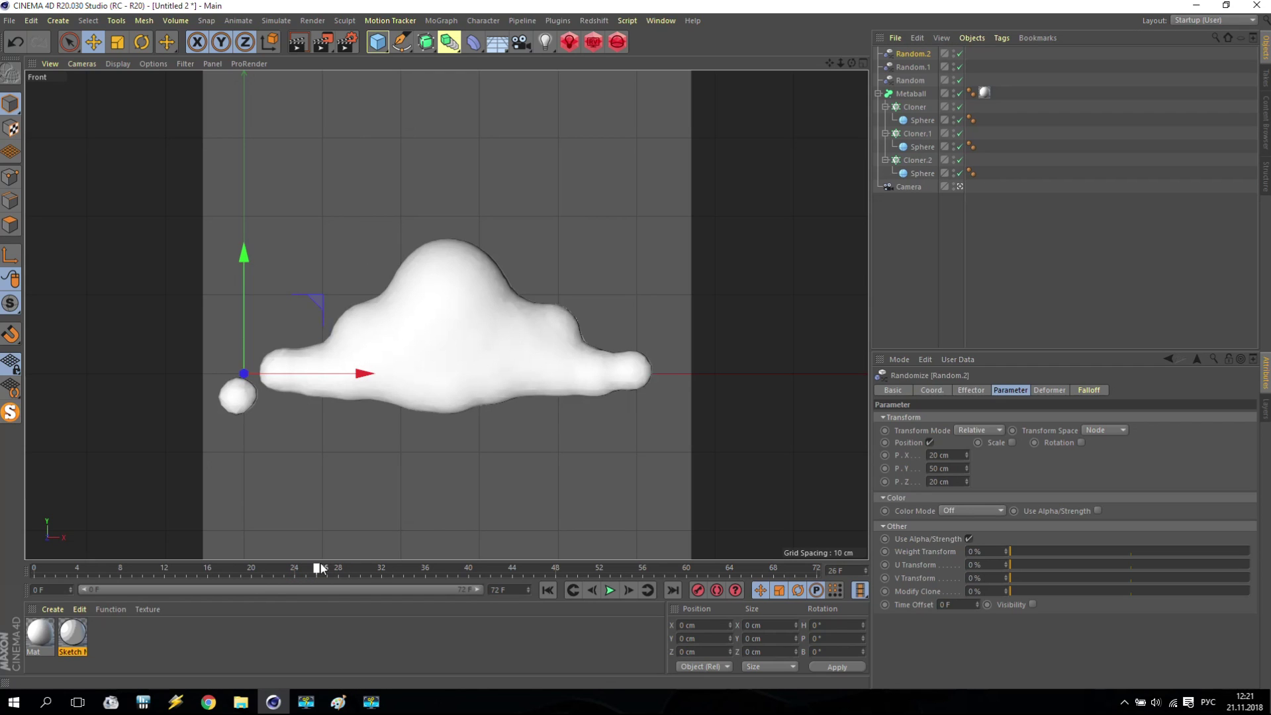
- Set Random.2's Y position variation to 20 cm and its X position variation to 0 cm
left_click(957, 468)
type("20")
key("Return")
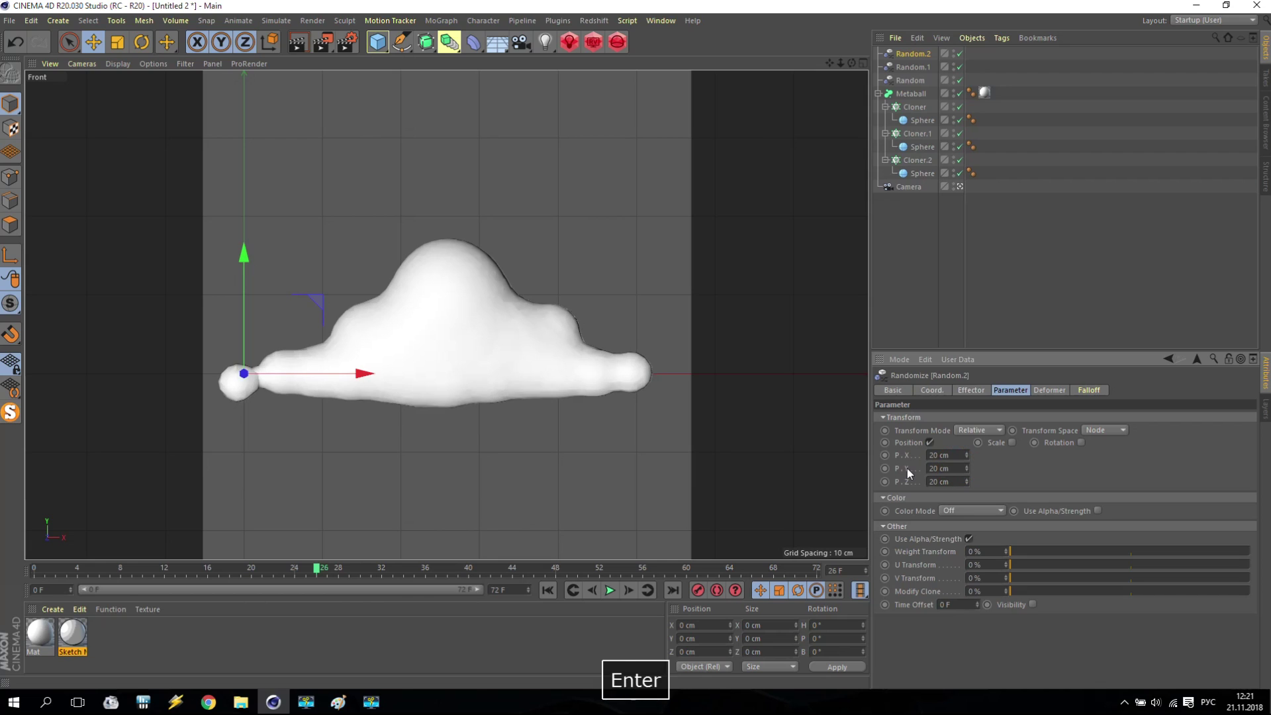
left_click(965, 453)
type("0")
key("Return")
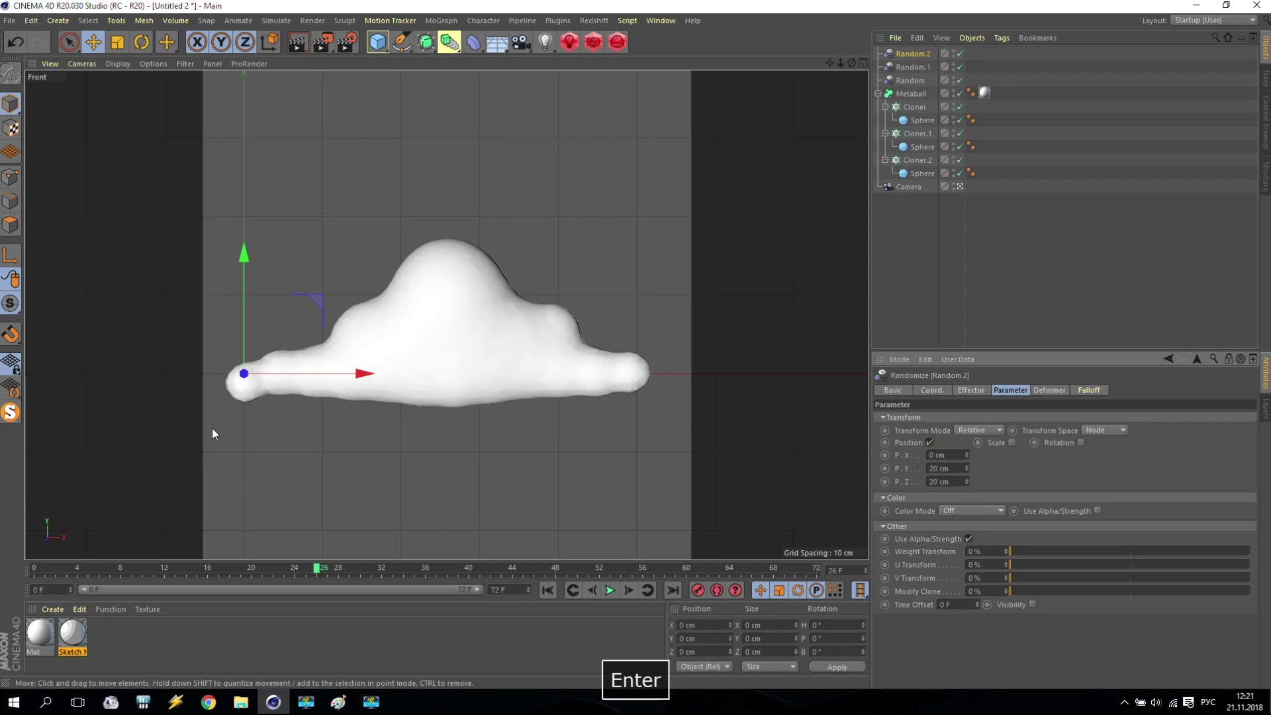
- Review the cloud shapes along the timeline, stop at frame 24, and disable the Metaball to show the spheres
left_click_drag(318, 568, 585, 553)
left_click_drag(529, 567, 290, 526)
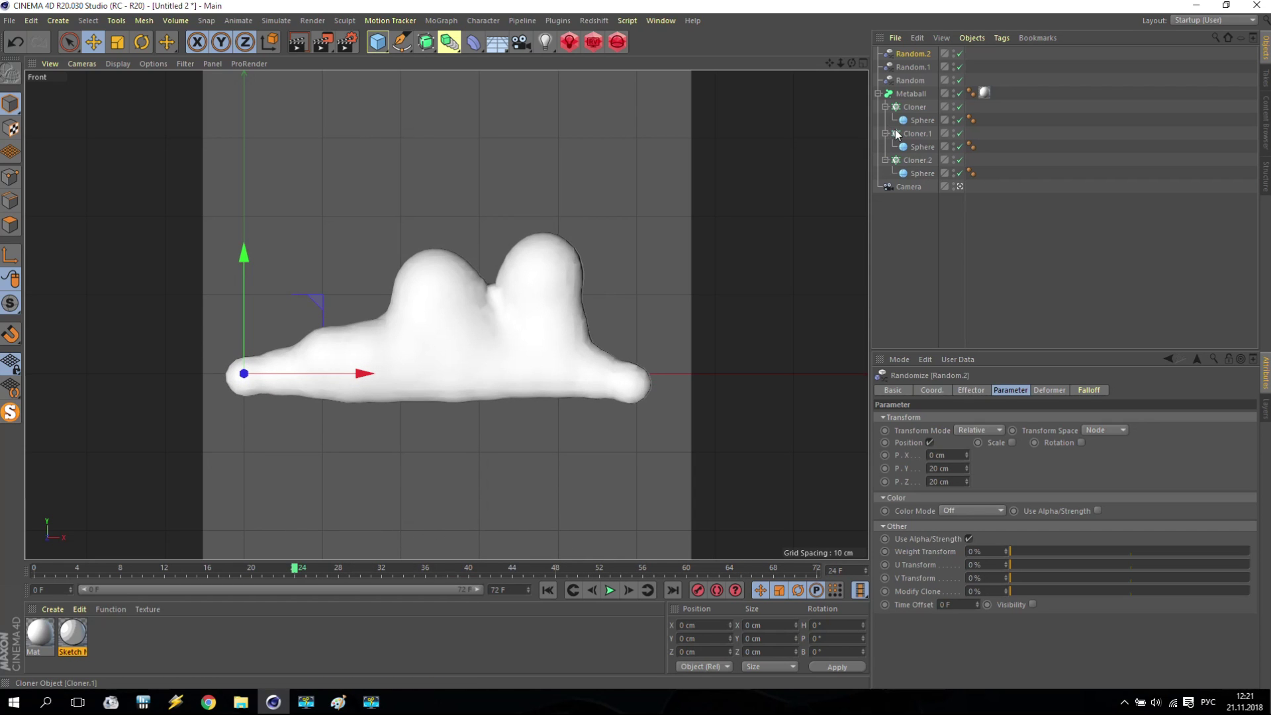
left_click(960, 94)
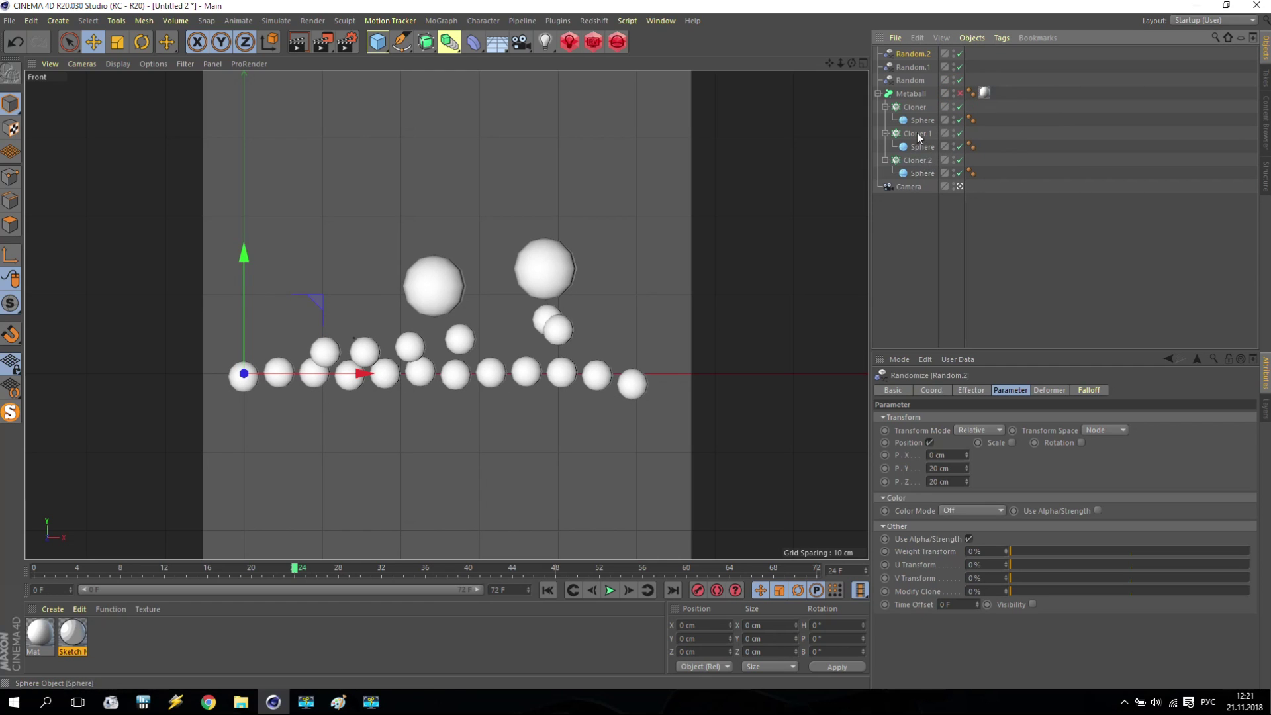
- Set the first Cloner's X position step to 40 cm and move the Cloner about 39 cm along X
left_click(915, 112)
left_click_drag(948, 535, 947, 542)
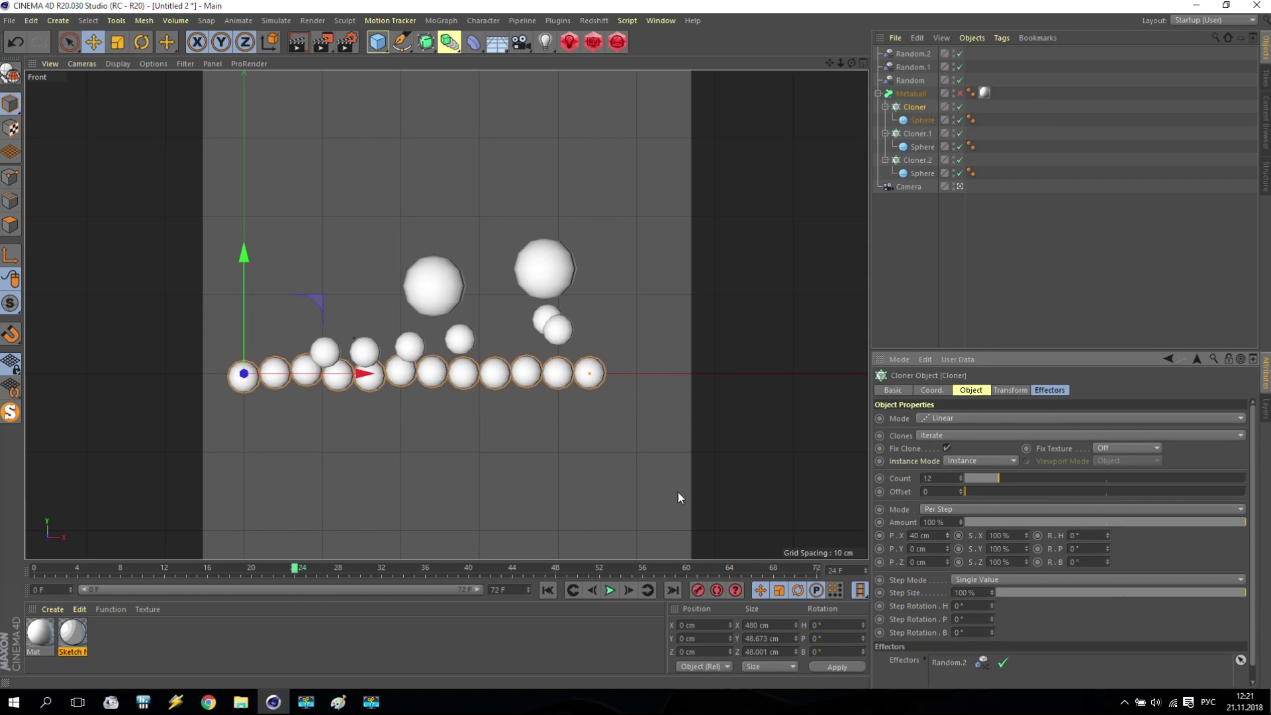
left_click_drag(357, 374, 387, 374)
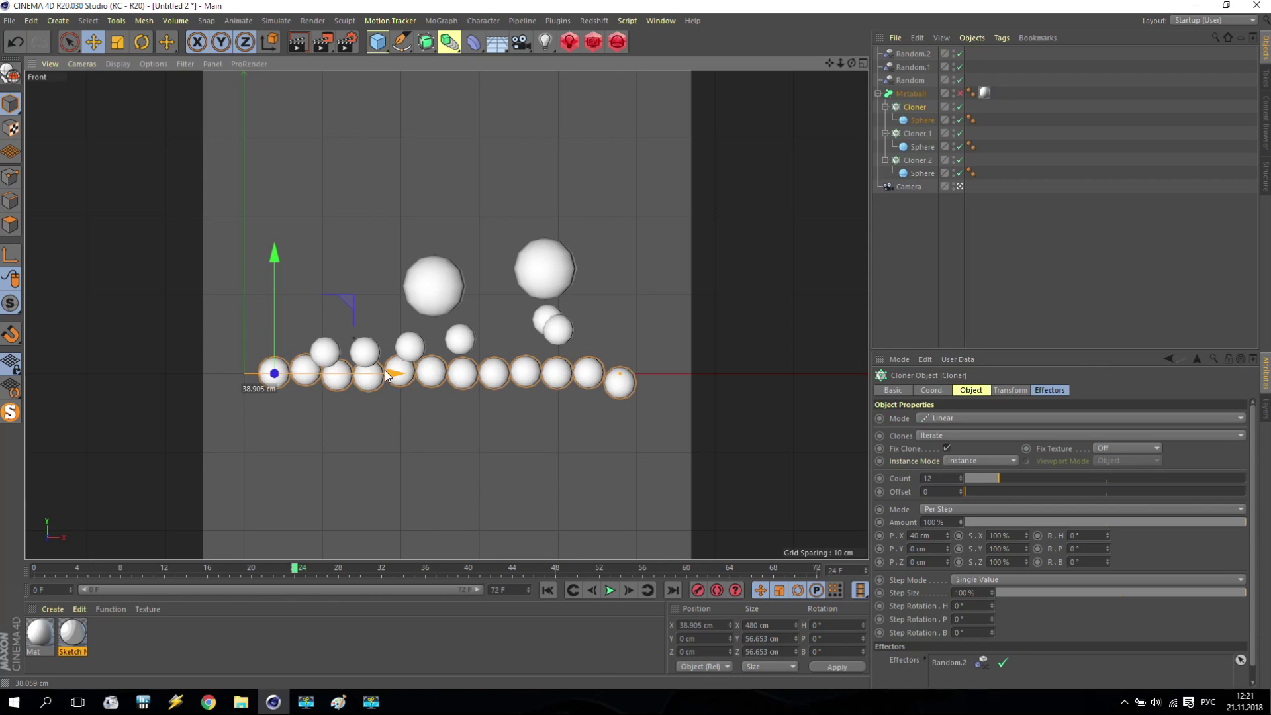
- Enable the Metaball again and scrub the cloud animation back to frame 0
left_click(961, 94)
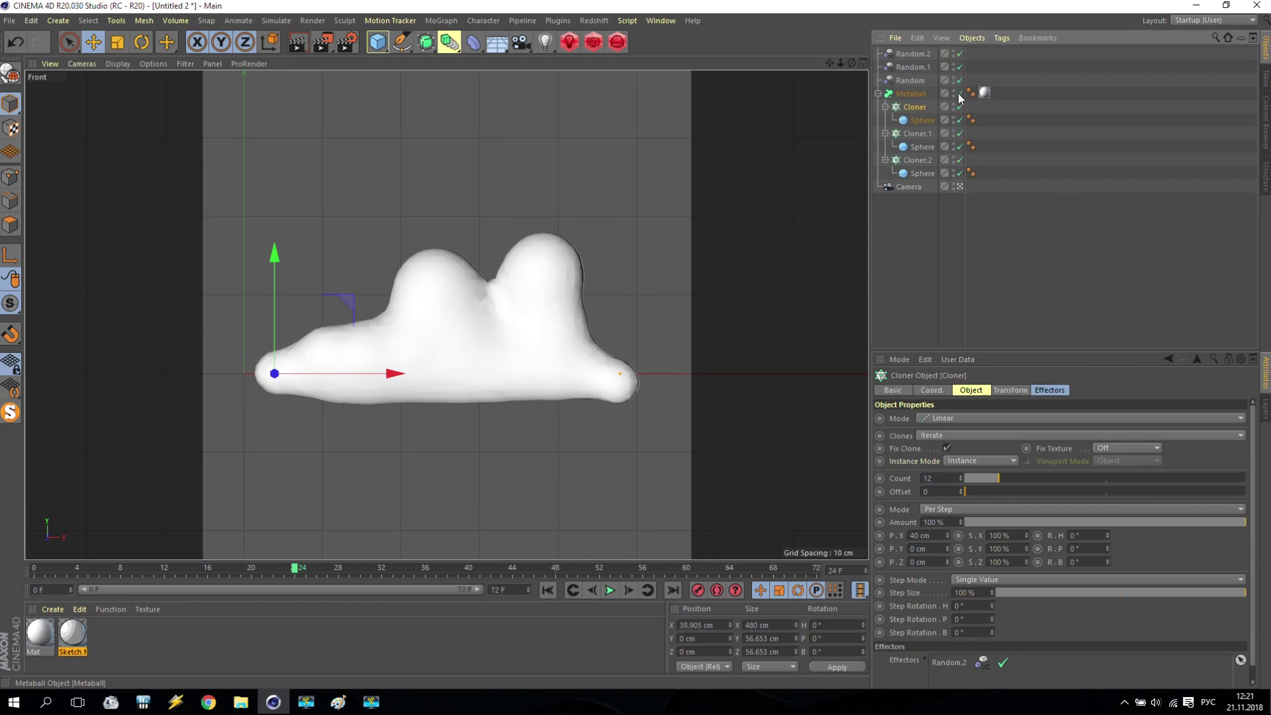
left_click_drag(298, 570, 37, 582)
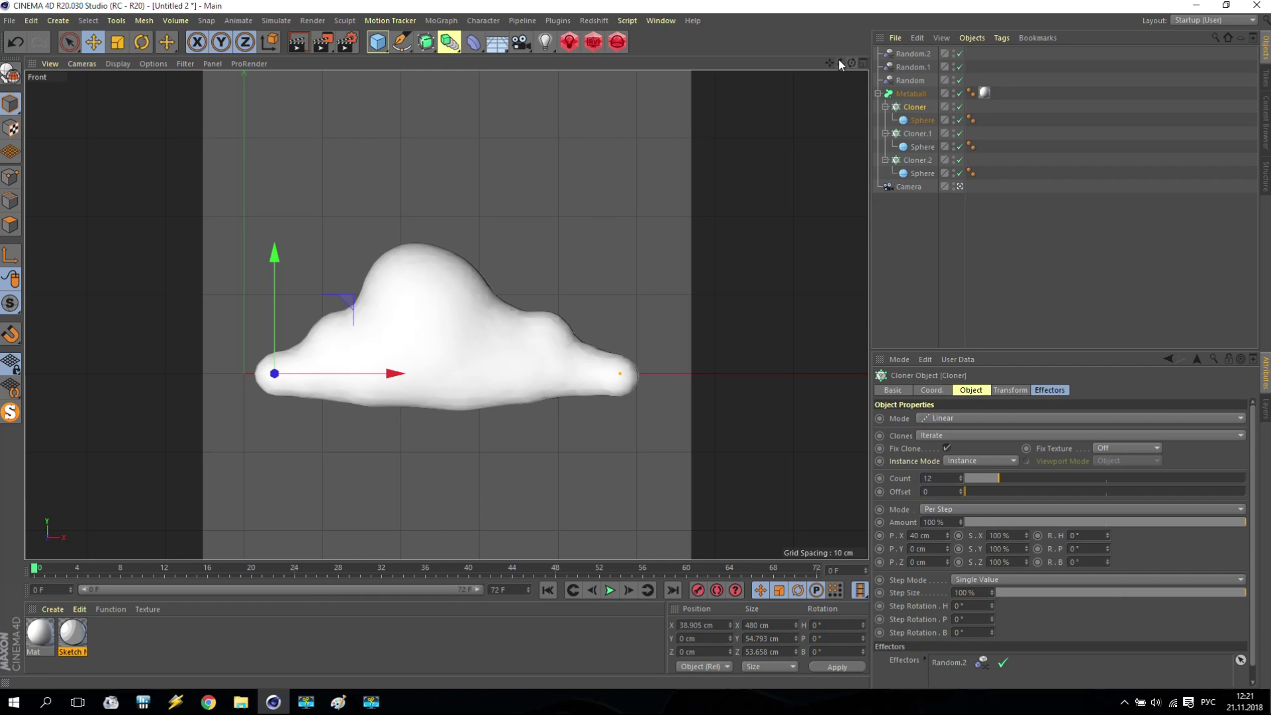
left_click_drag(838, 64, 855, 64)
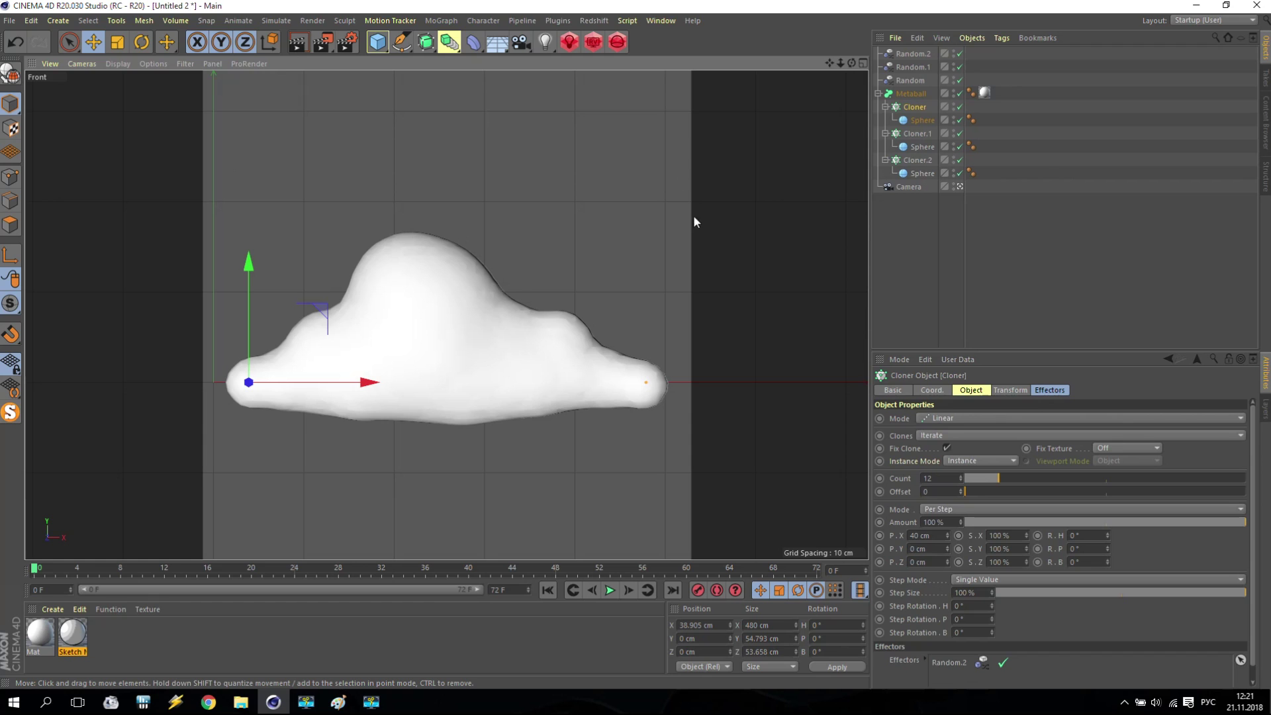
- Set the render output's frame range to frames 0 through 9
left_click(346, 43)
left_click(389, 80)
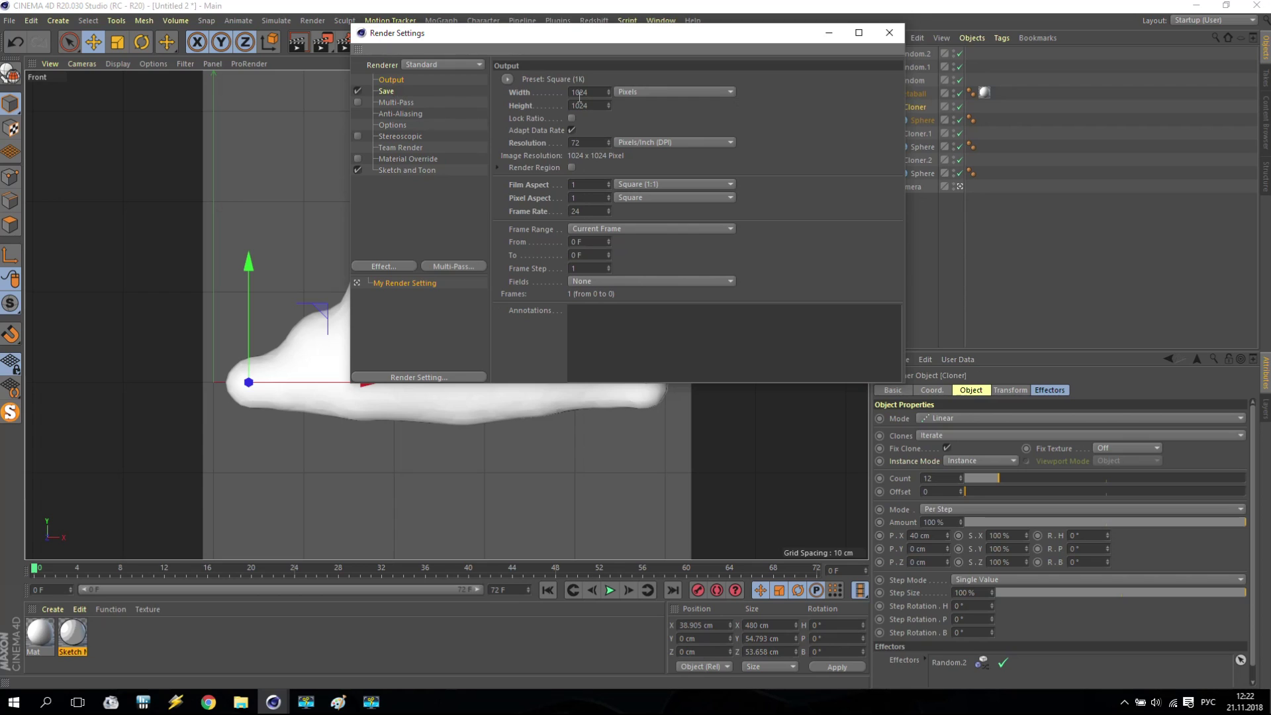
left_click_drag(596, 106, 561, 104)
left_click(586, 256)
type("9")
key("Return")
- Set the render save format to PNG and enable the alpha channel
left_click(389, 91)
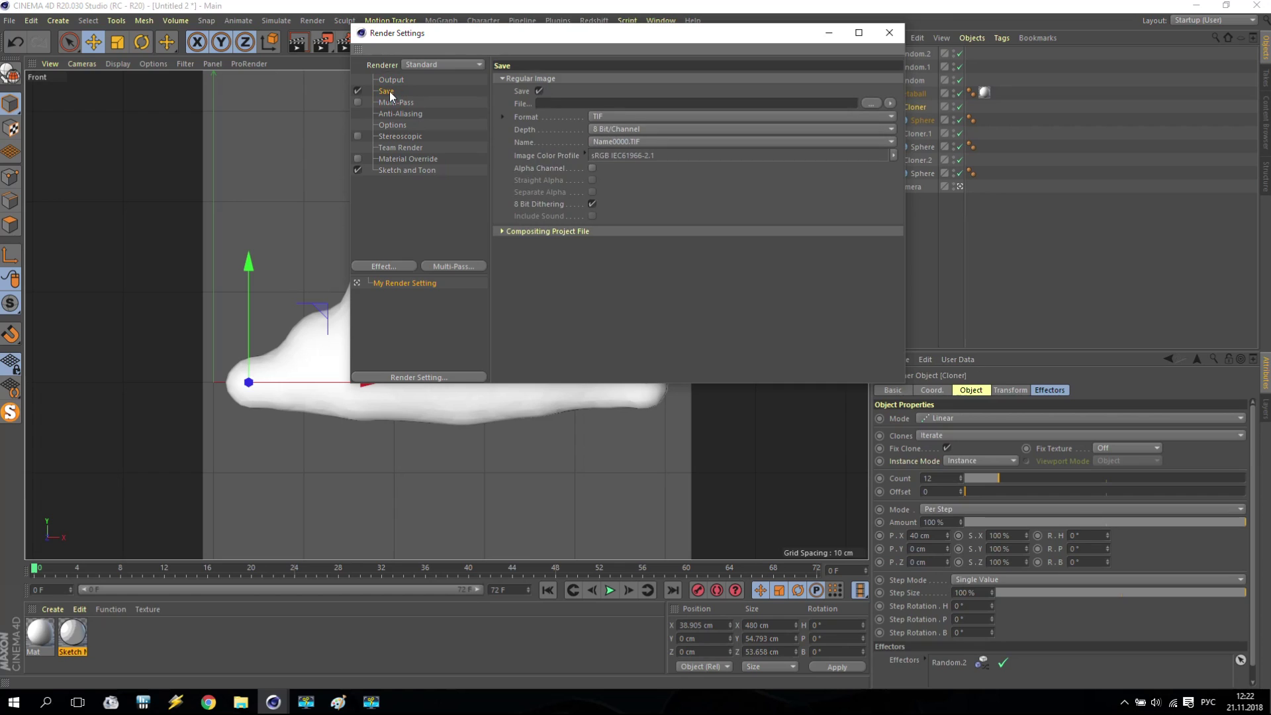
left_click(604, 117)
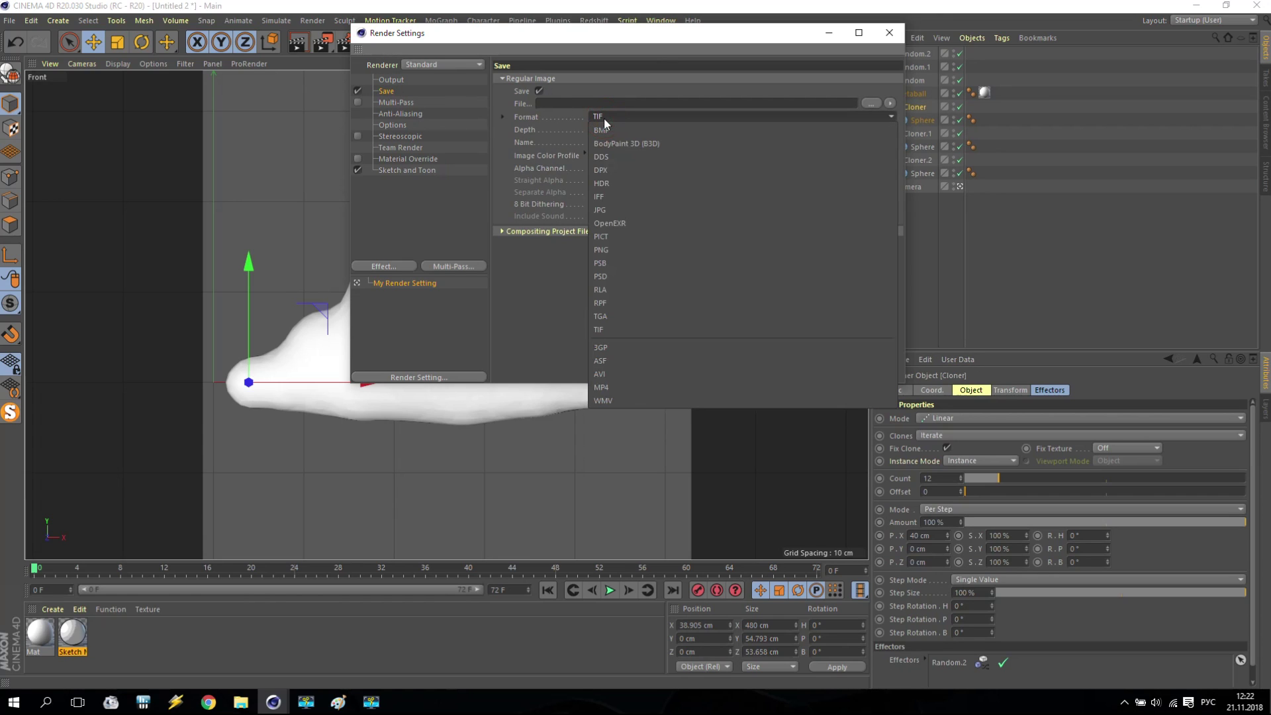
left_click(601, 250)
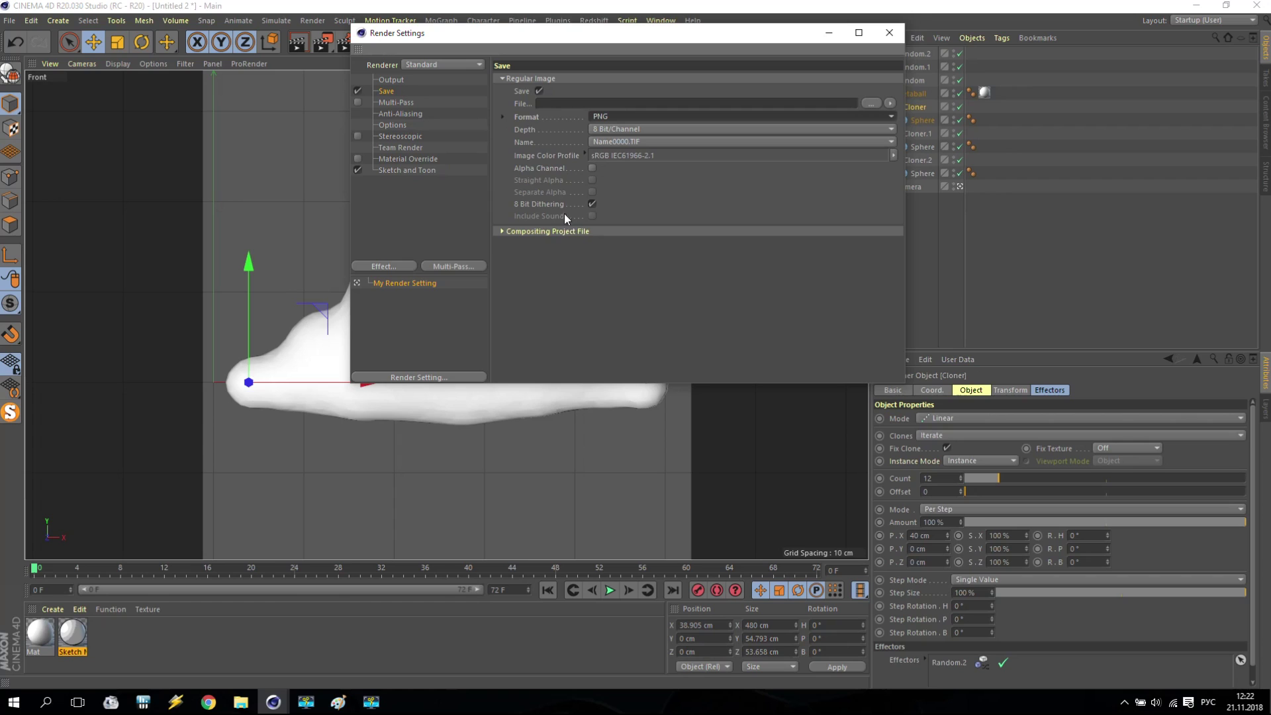
left_click(593, 168)
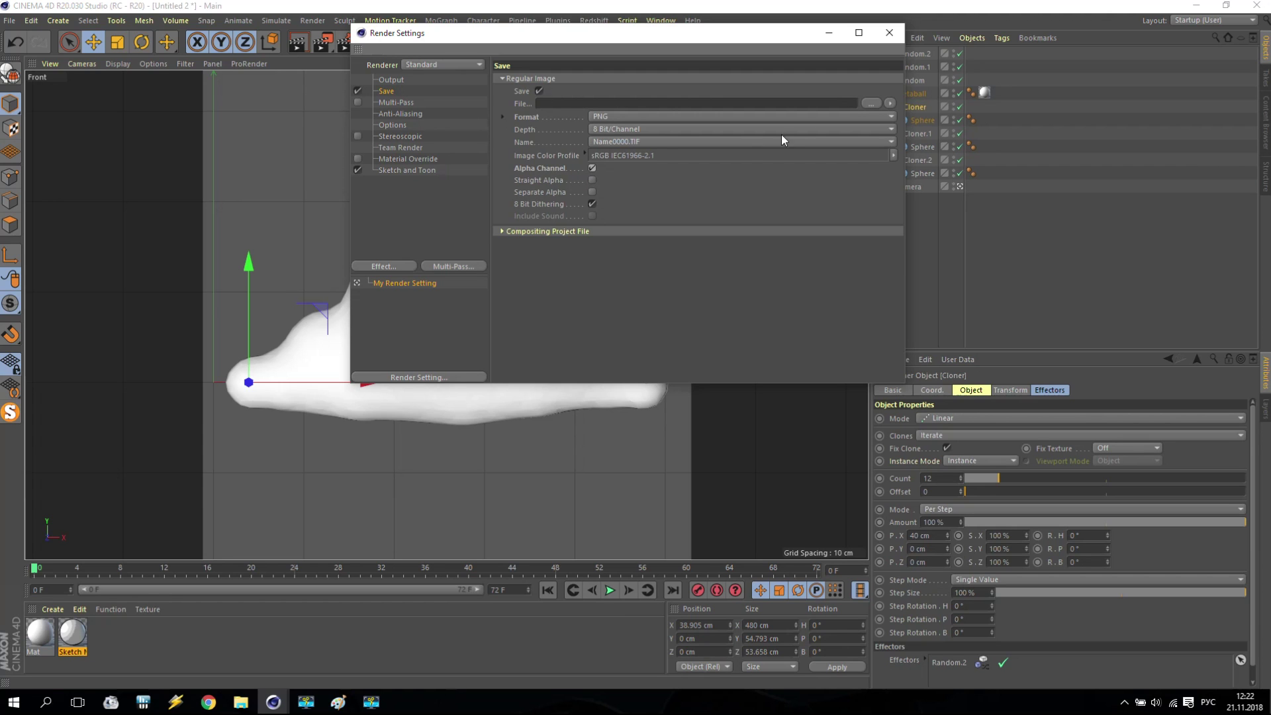
- Create a folder named Tutorial inside 000 New Game for the render files
left_click(872, 103)
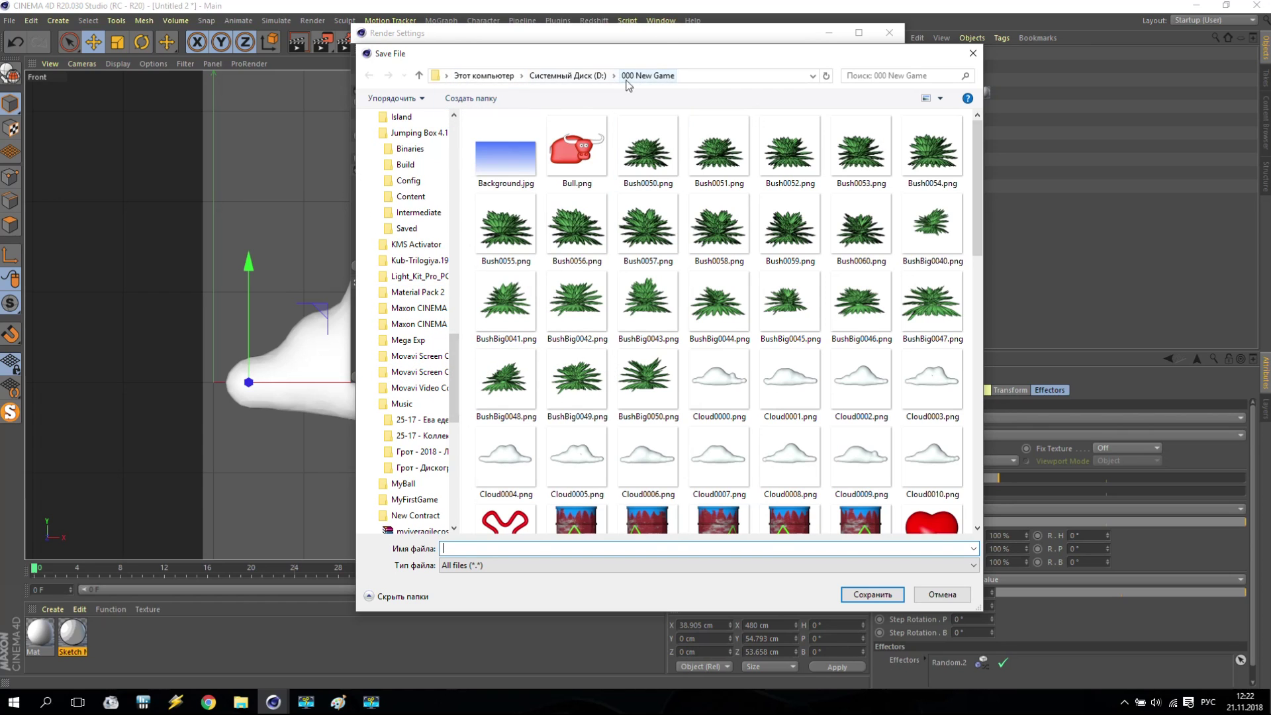
left_click(471, 98)
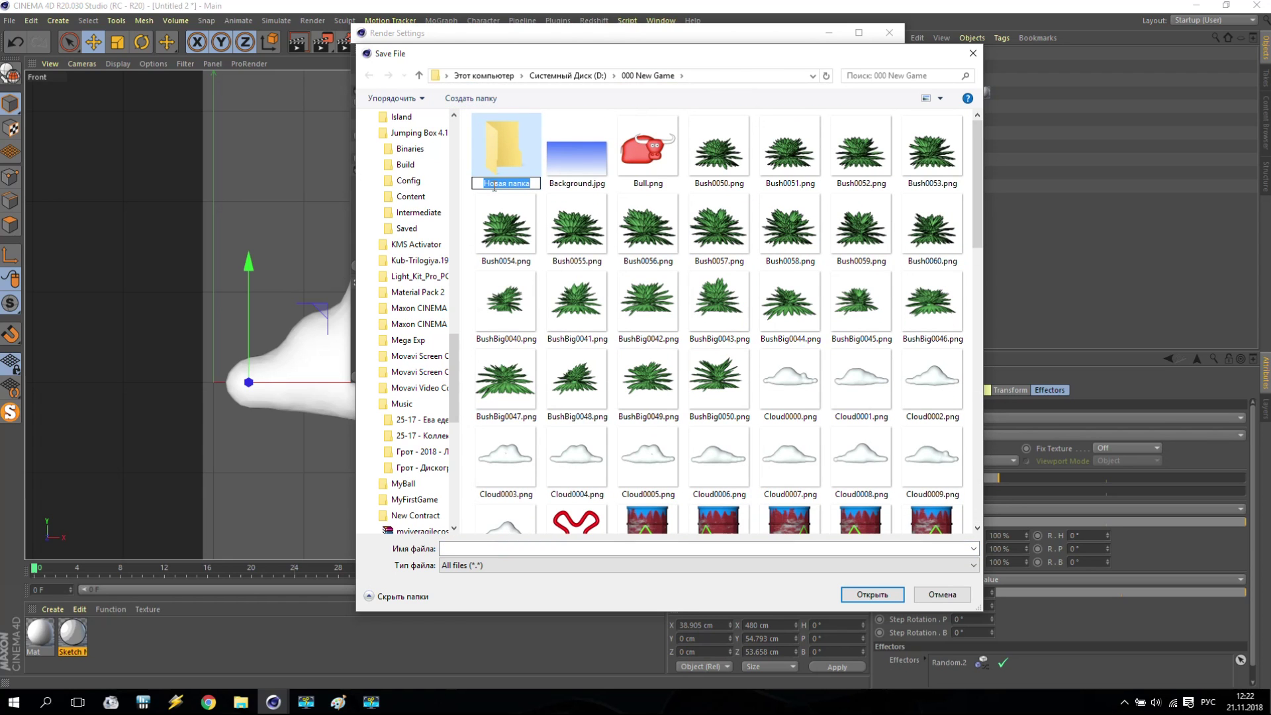
type("г")
key("BackSpace")
key("alt+shift")
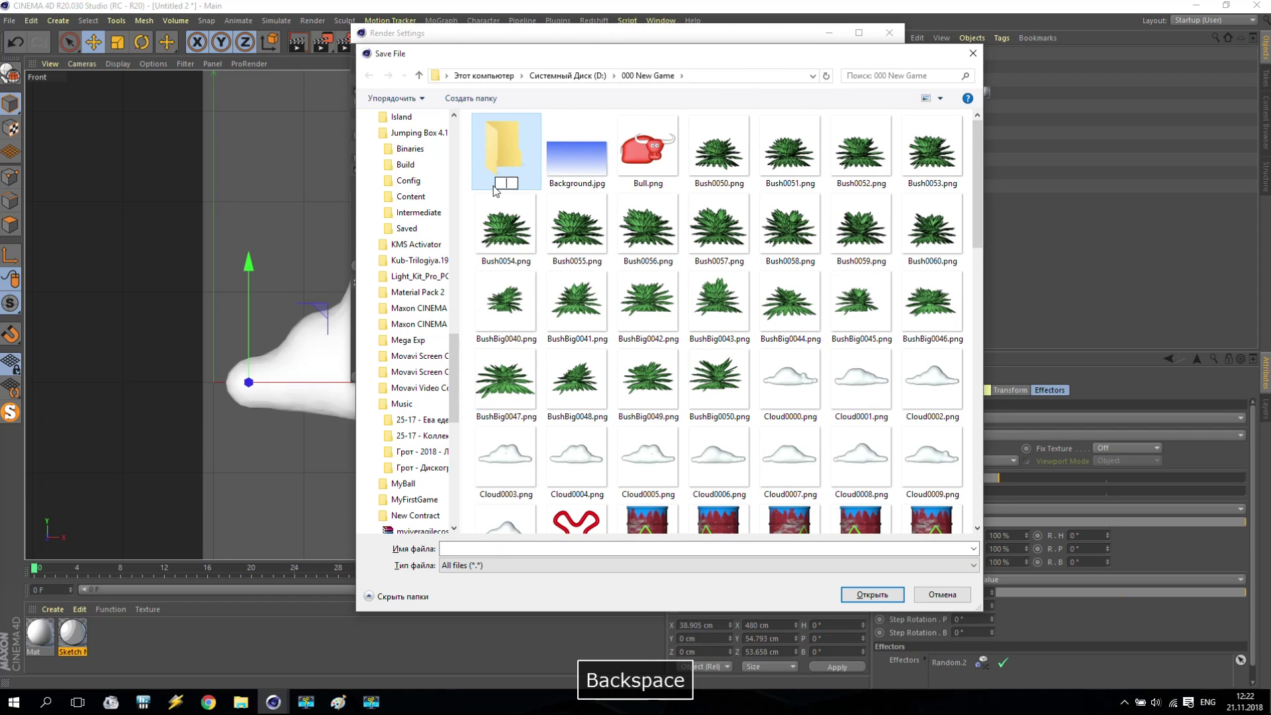
type("Tutorial")
key("Return")
- Set the render output file to Clouds in the Tutorial folder
left_click(505, 197)
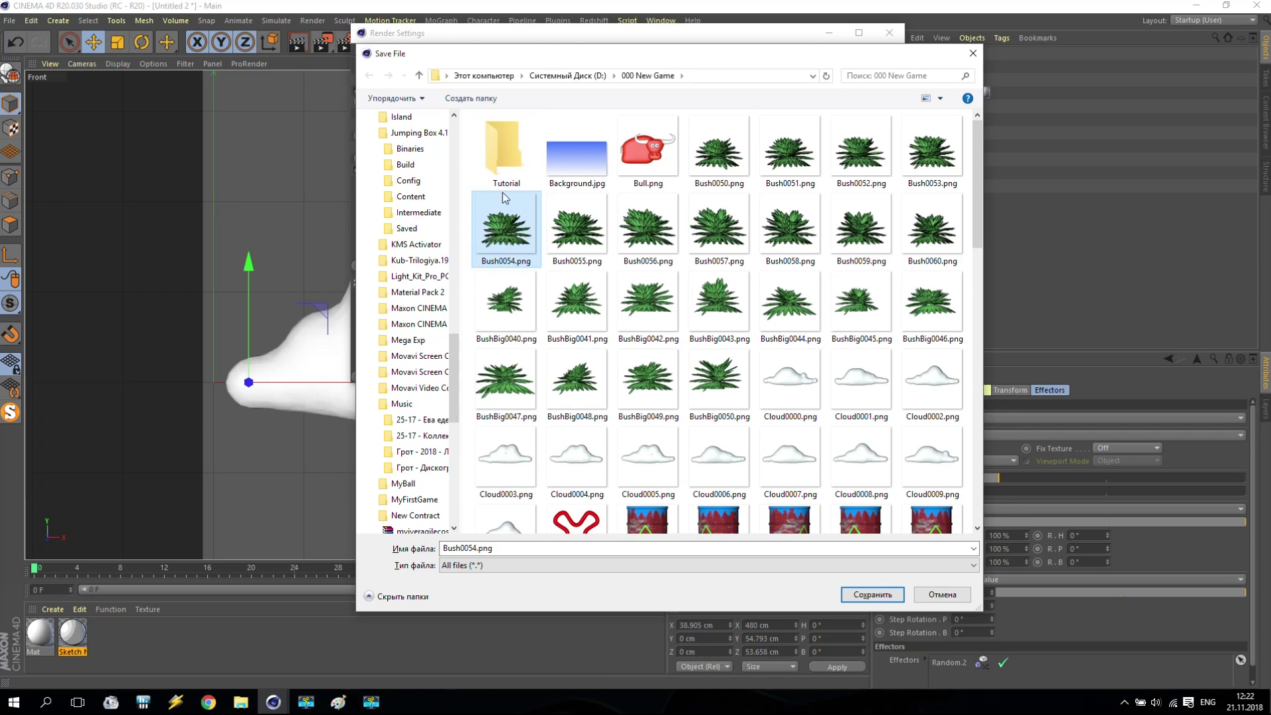
left_click(505, 158)
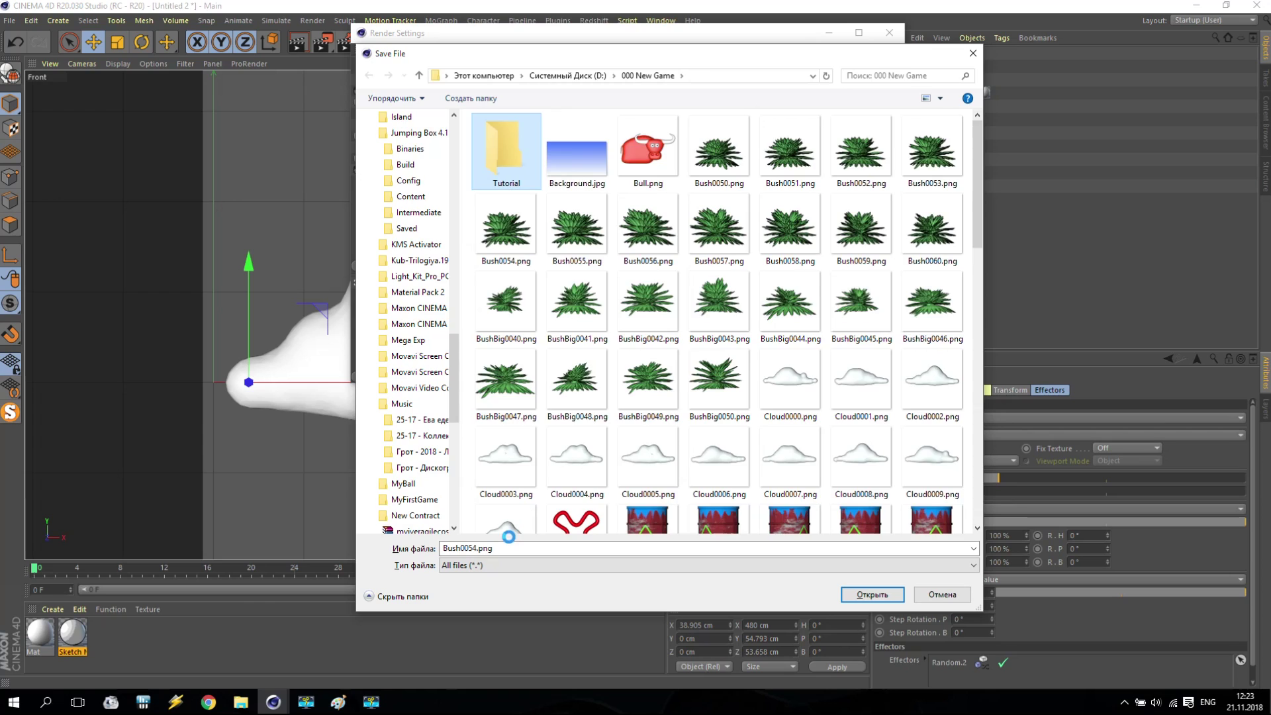
type("Cloud")
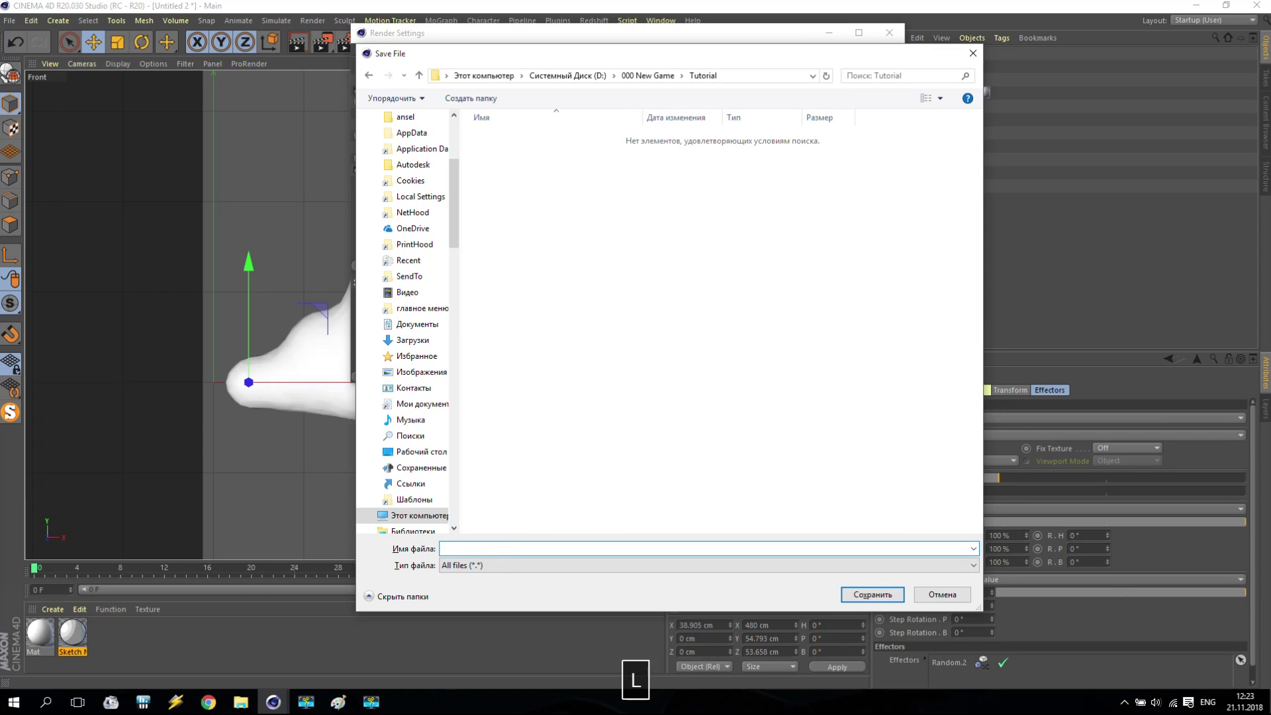
type("s")
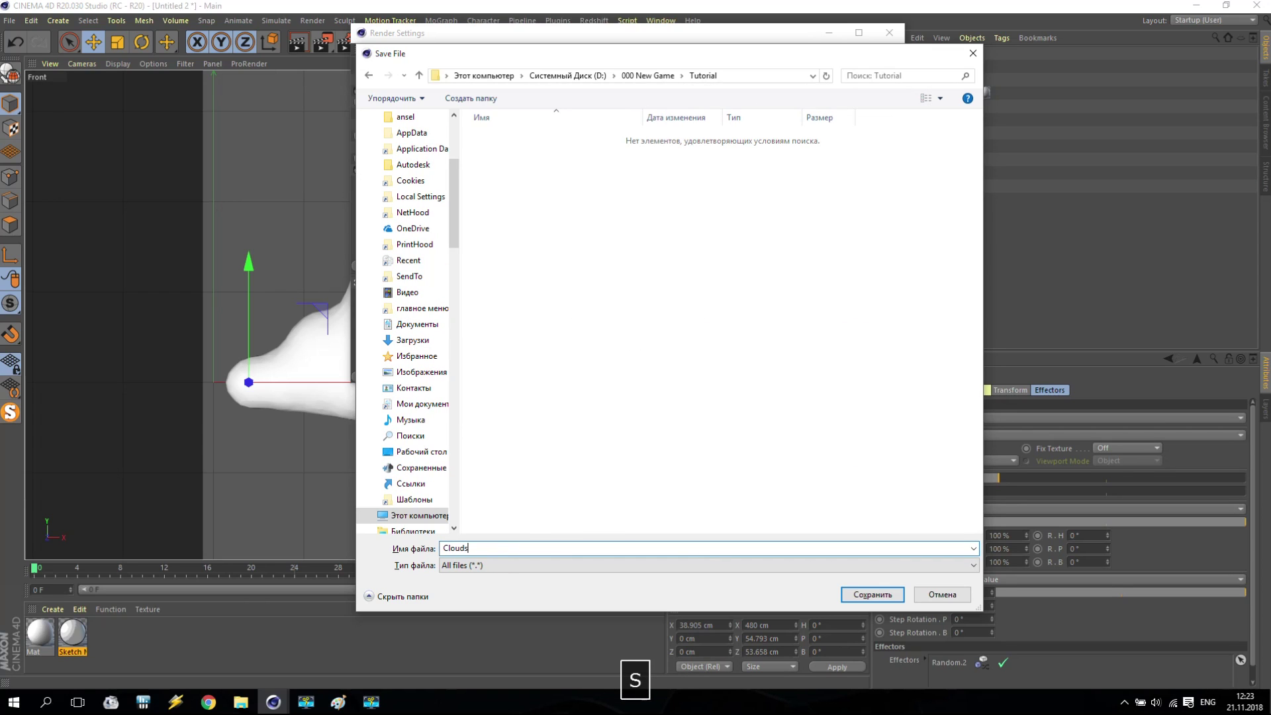
left_click(866, 599)
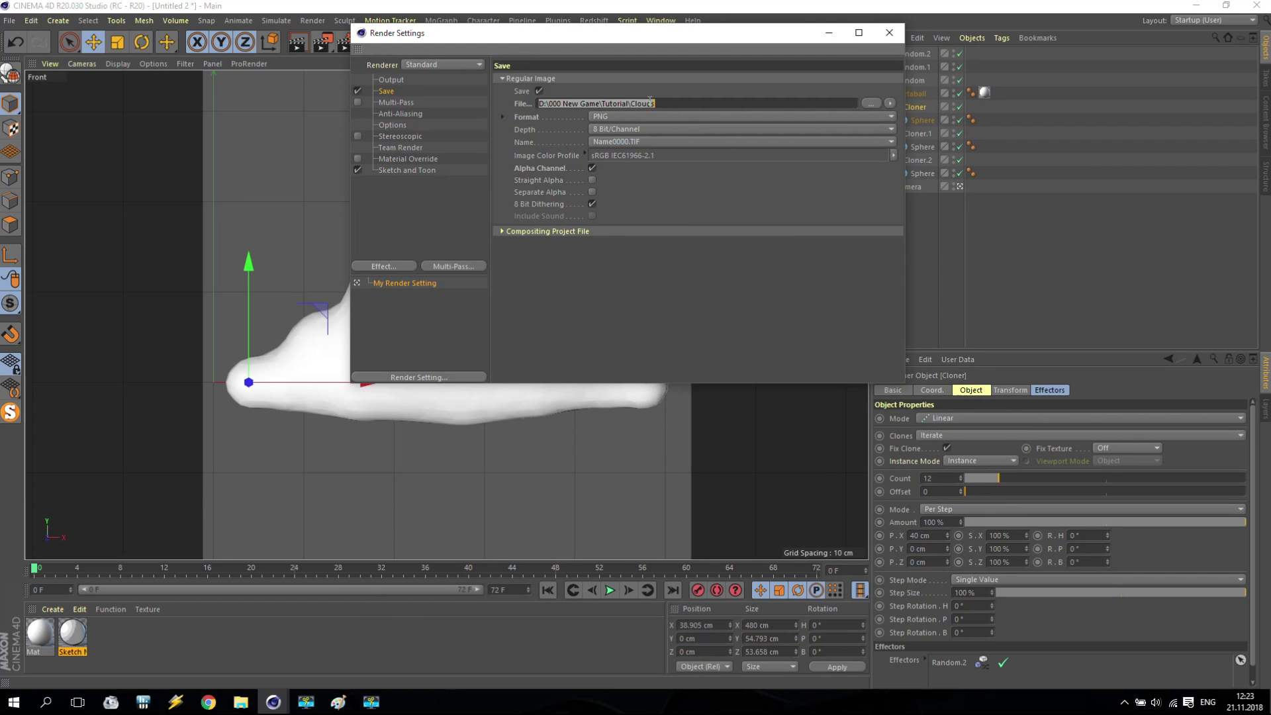
key("BackSpace")
- Open the Sketch and Toon render settings, and view the existing Cloud0001.png from the 000 New Game folder in File Explorer
left_click(393, 169)
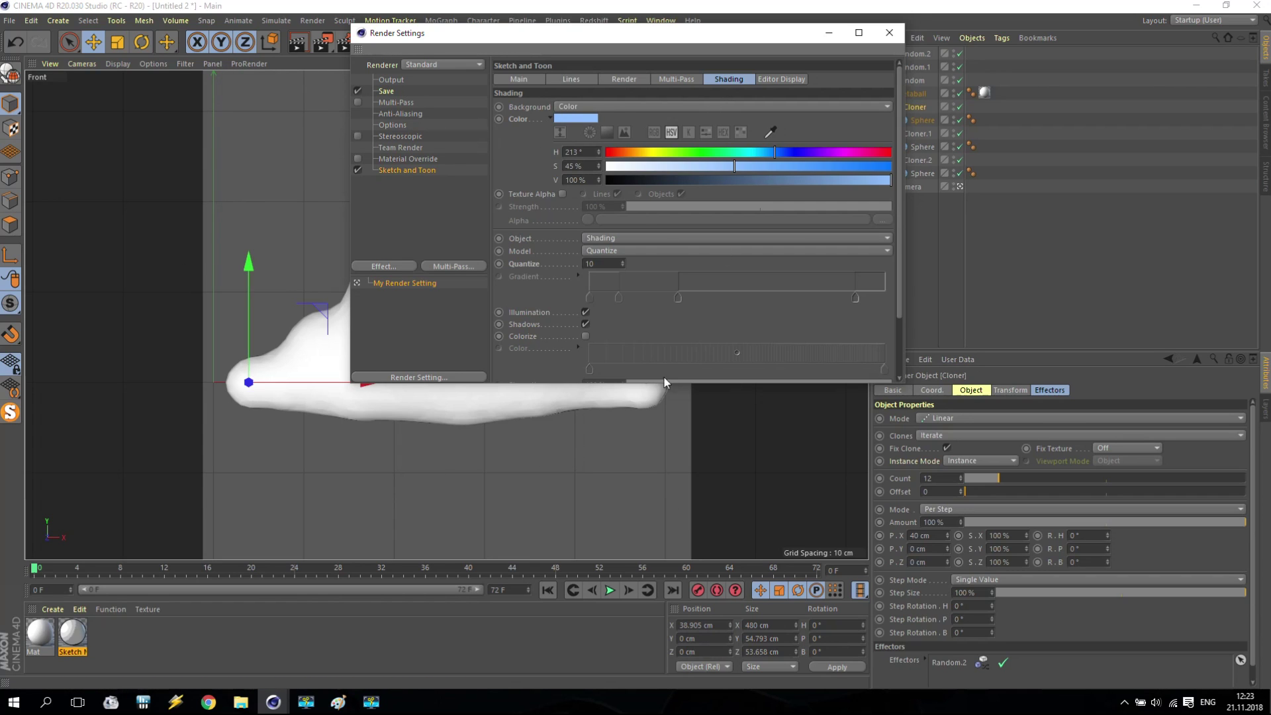
left_click_drag(596, 33, 889, 8)
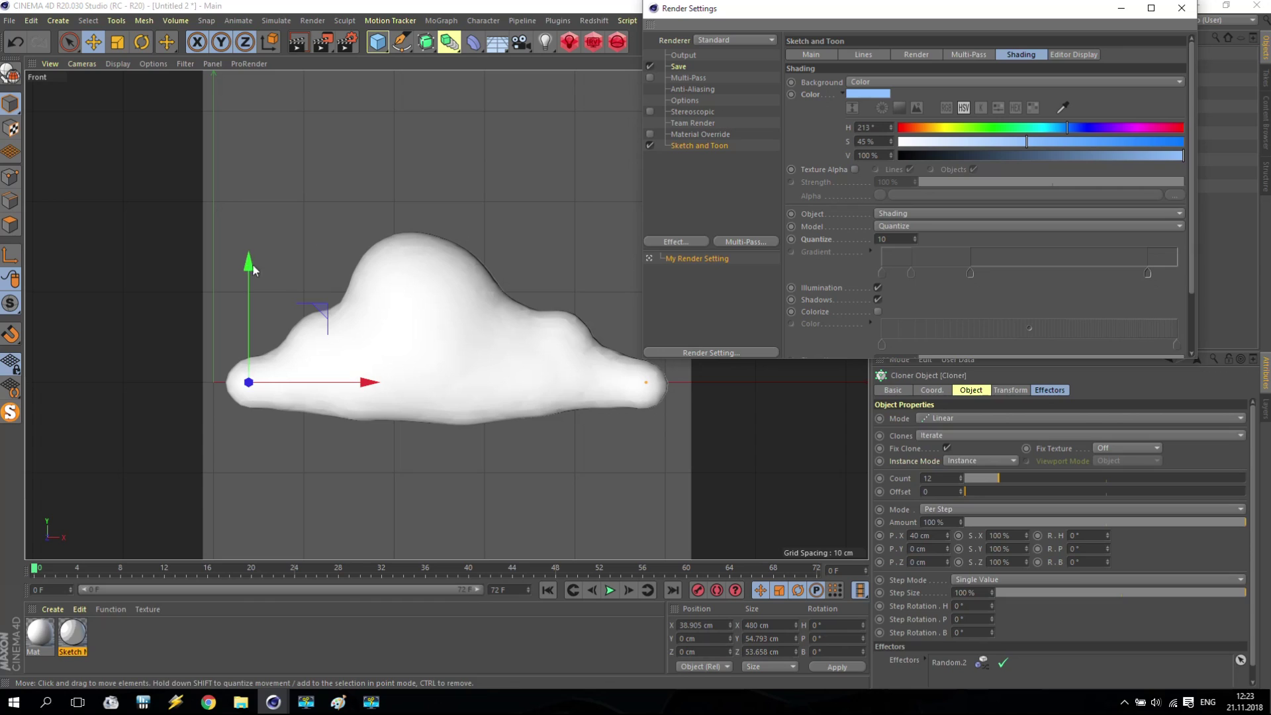
left_click(238, 702)
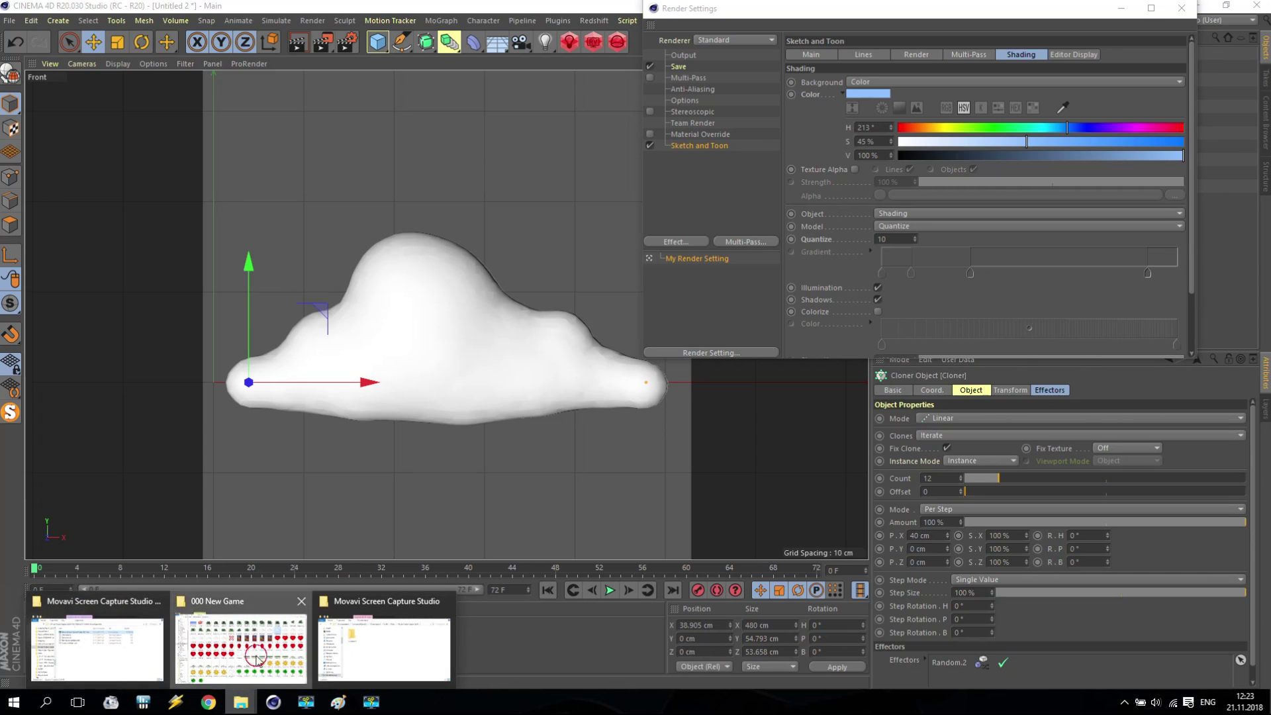
left_click(242, 646)
double_click(986, 186)
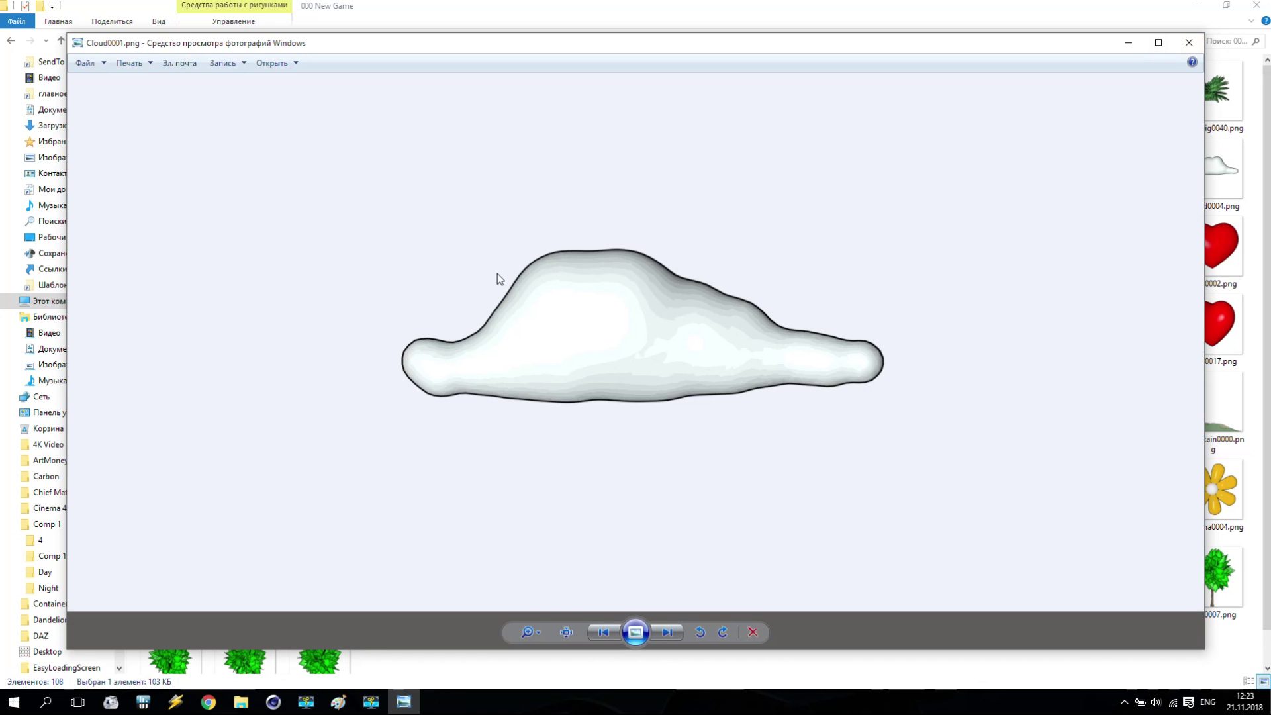
left_click(1189, 43)
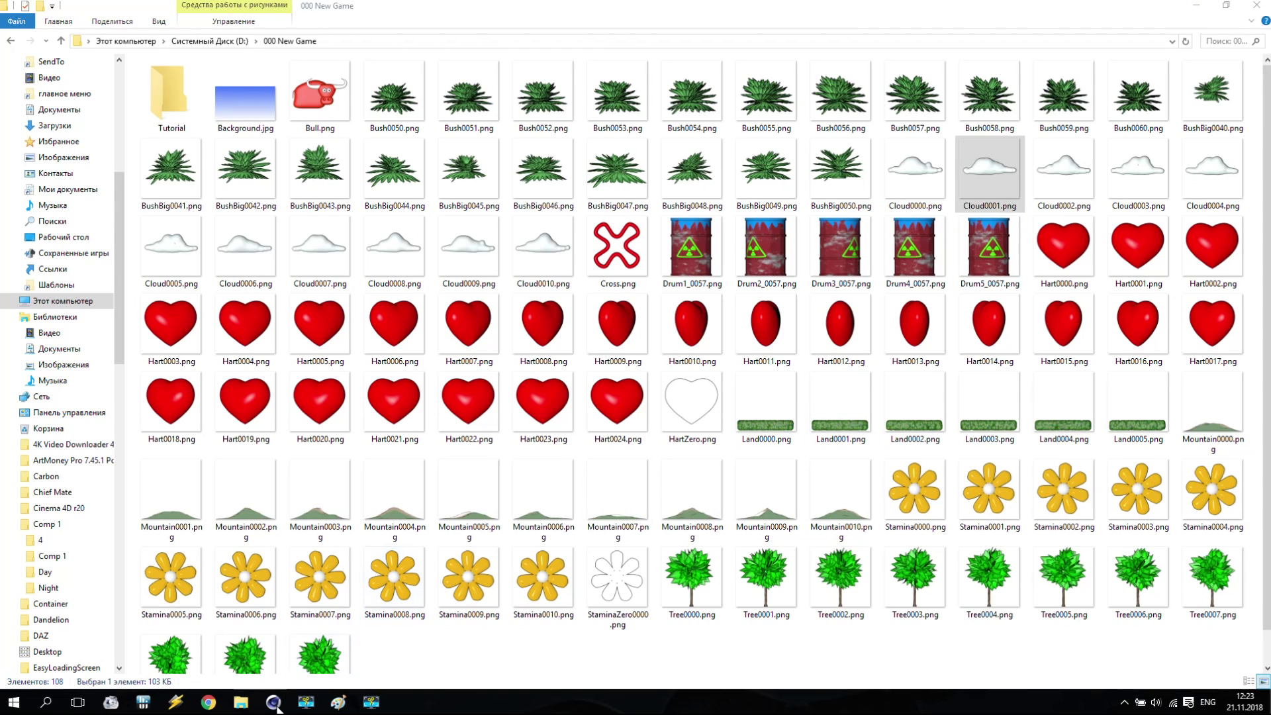
- Return to Cinema 4D and set the Sketch and Toon shading background to Off
mouse_move(275, 706)
left_click(320, 669)
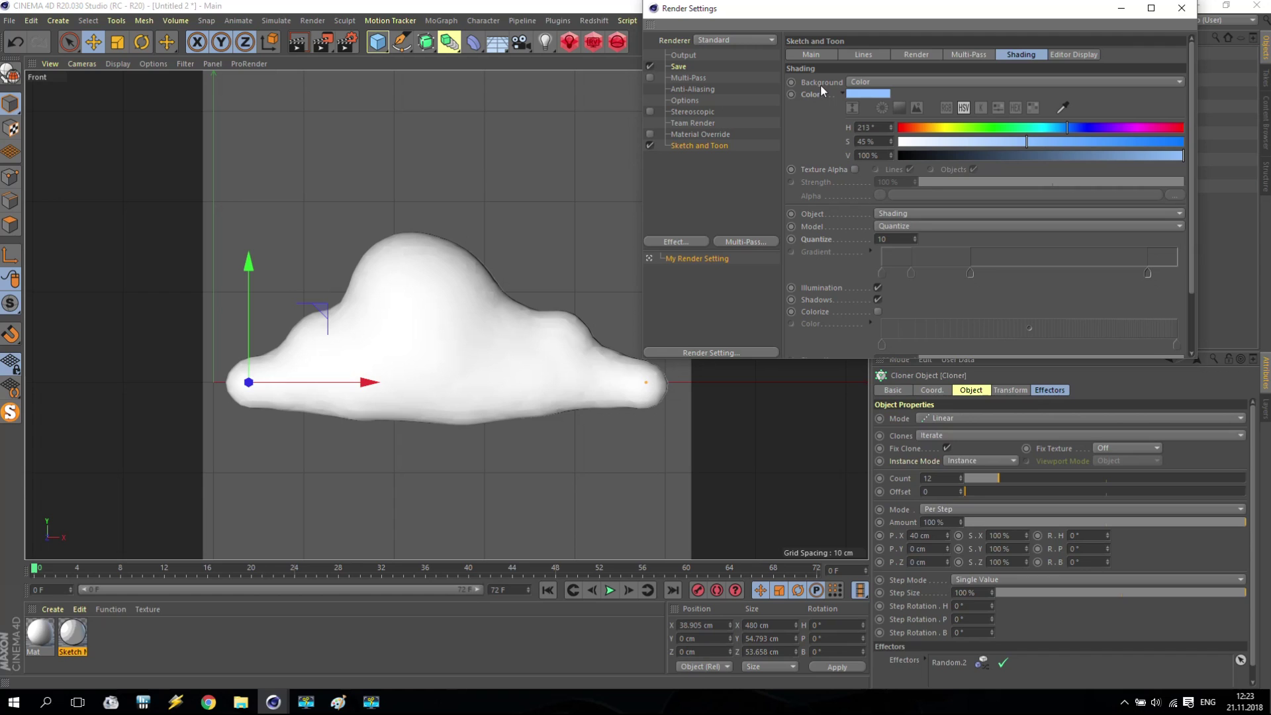
left_click(862, 80)
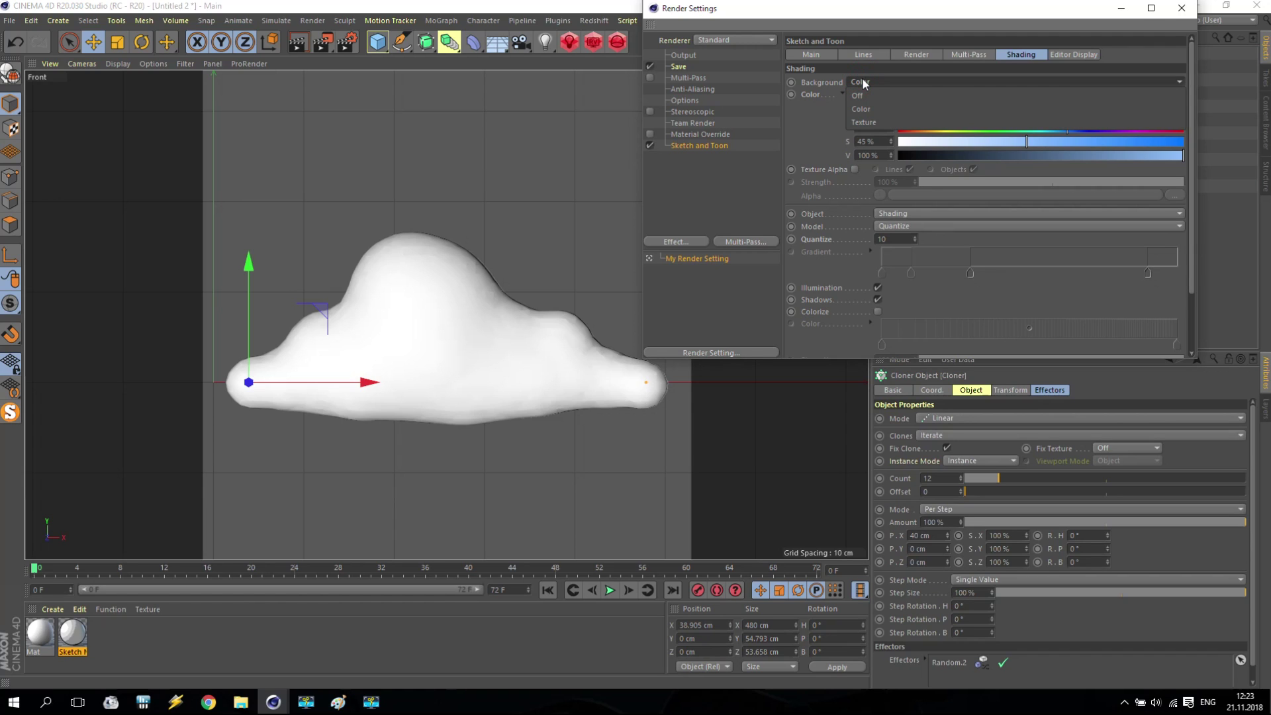
left_click(861, 94)
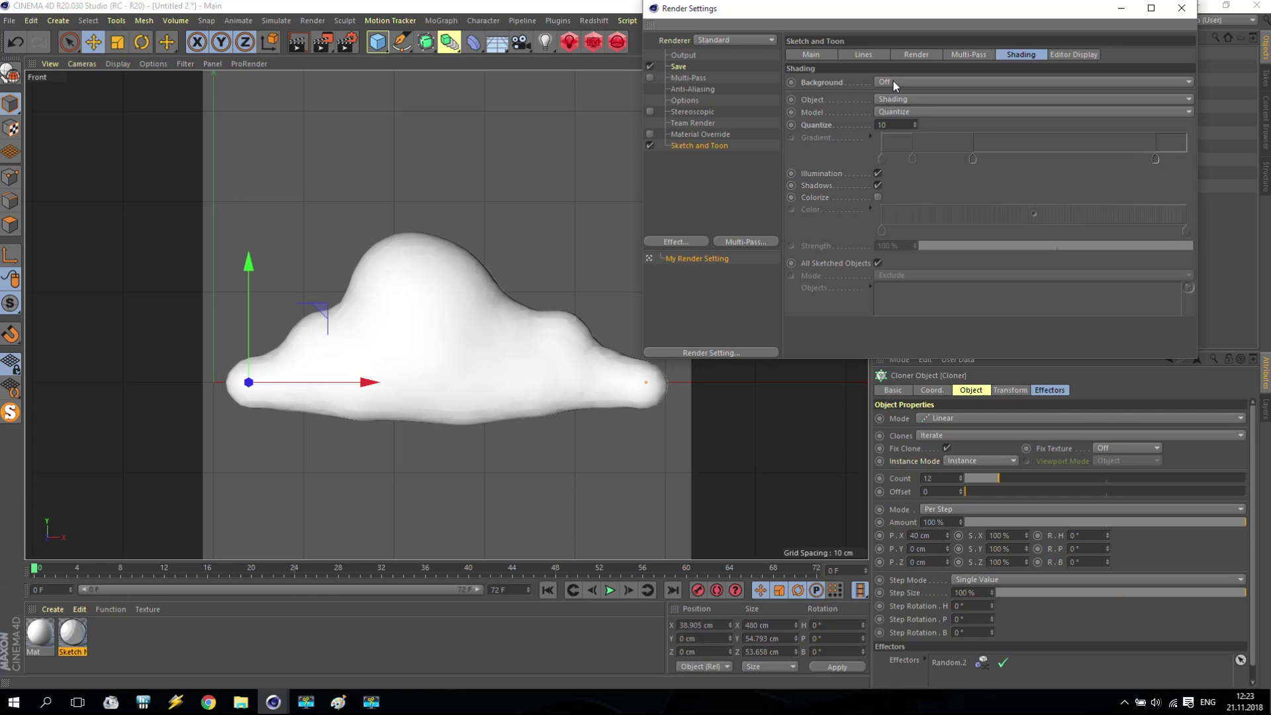
- Check the output width, frame rate and frame range, and render the cloud sequence to the Picture Viewer
left_click_drag(886, 10, 890, 135)
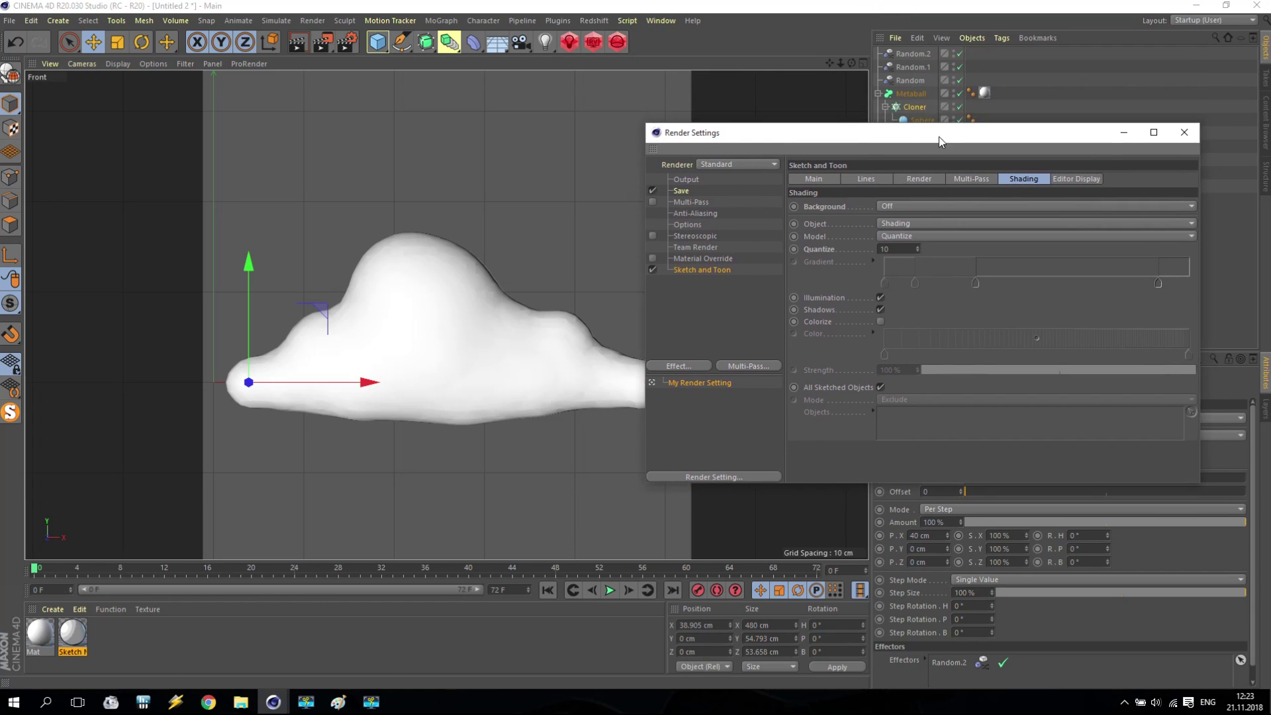
left_click(689, 180)
double_click(876, 193)
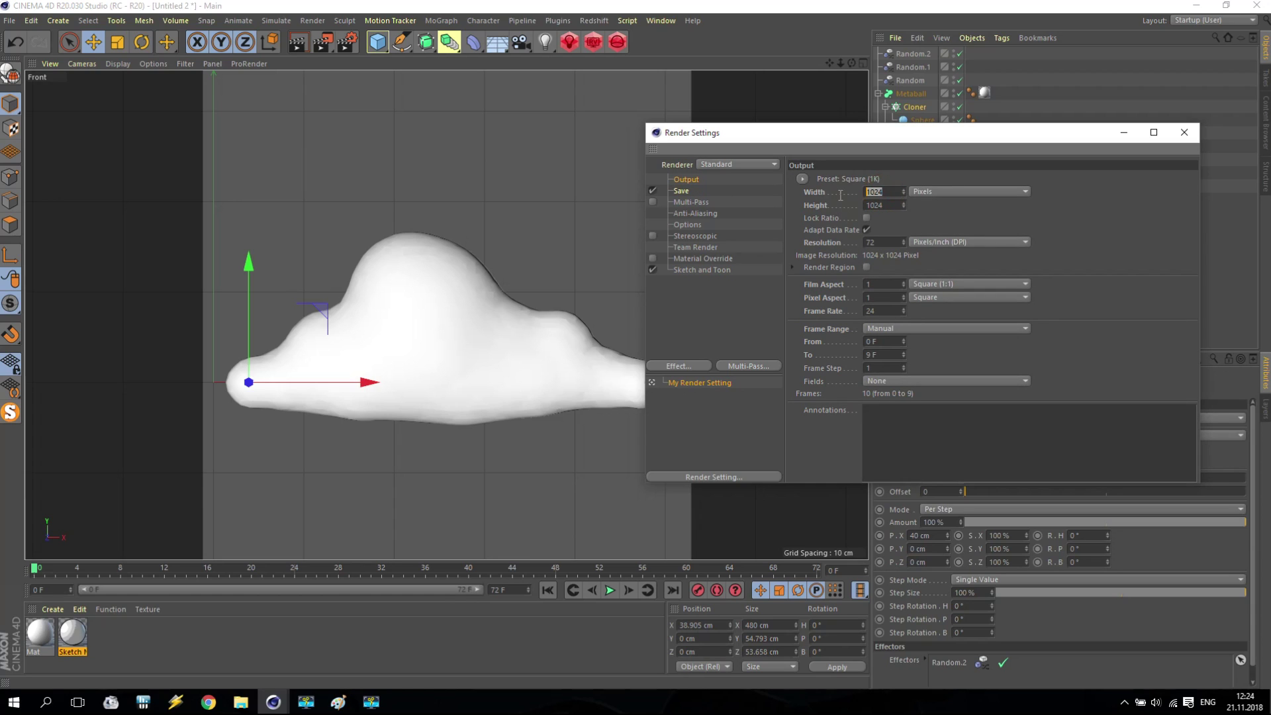
double_click(870, 311)
double_click(871, 341)
double_click(870, 355)
left_click(322, 42)
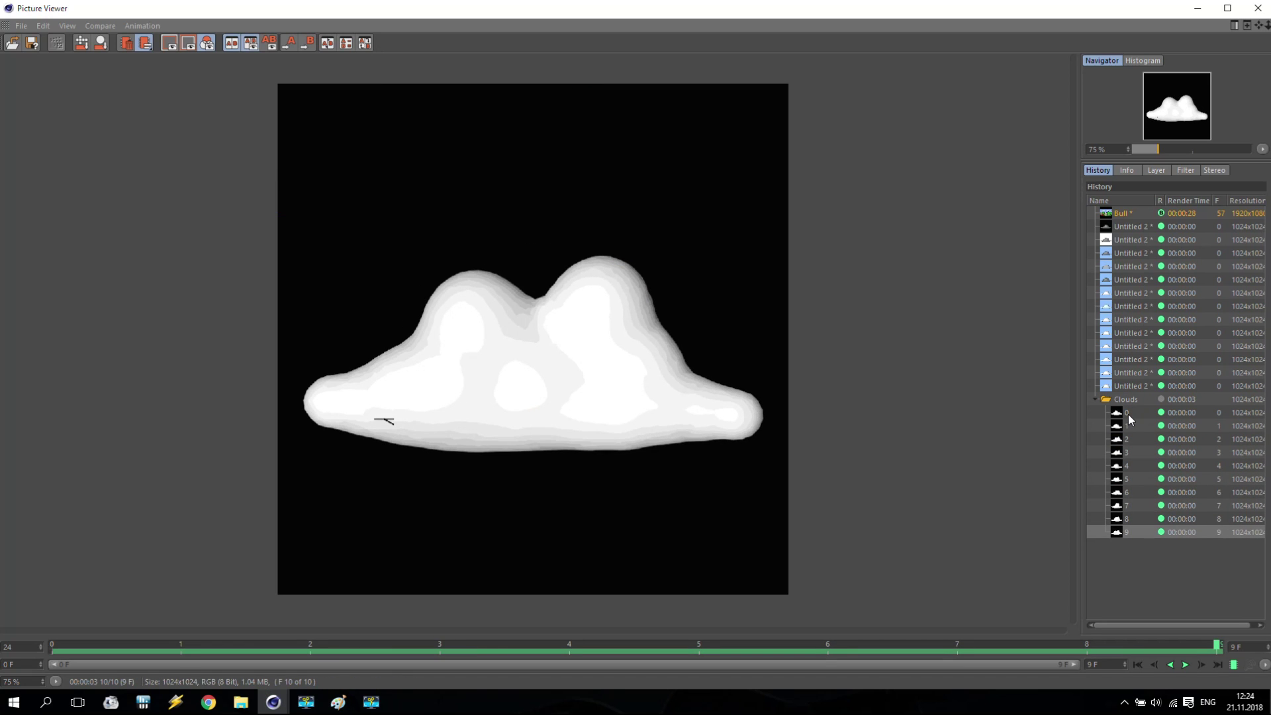
- Examine the rendered Clouds frames 0 to 9 one by one, comparing their shapes and outlines
left_click(1124, 412)
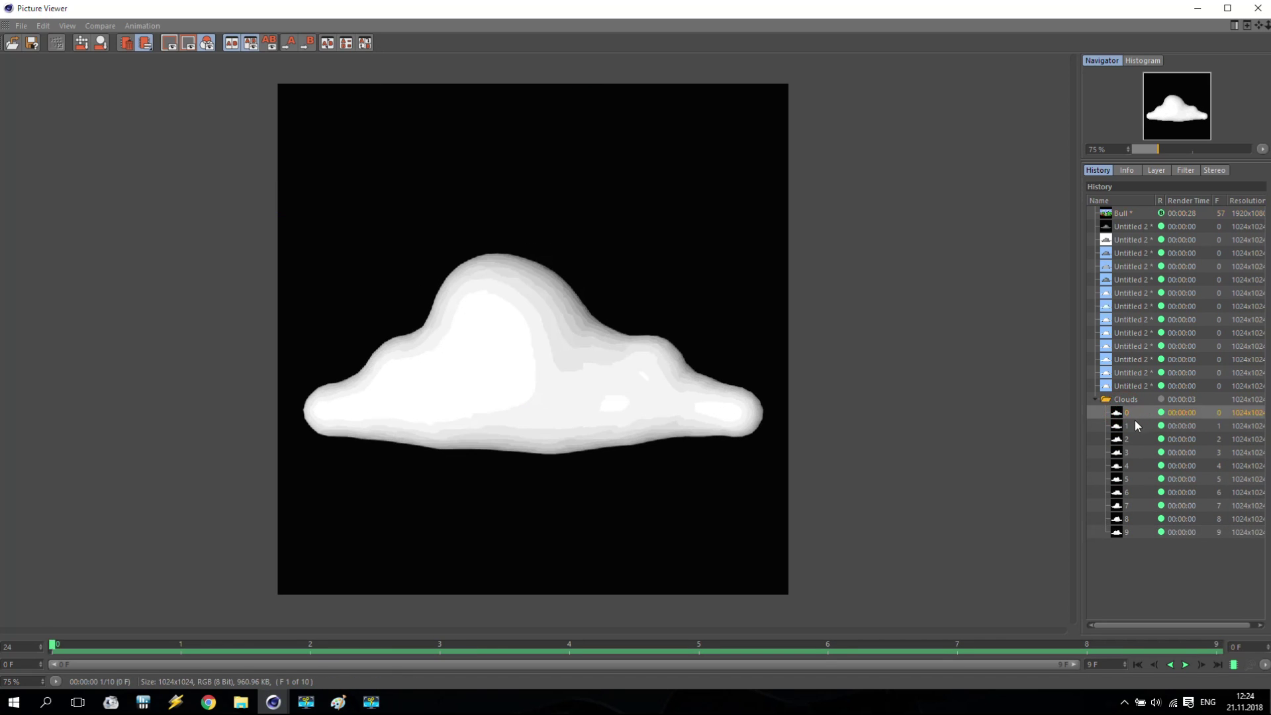
left_click(1128, 425)
left_click(1130, 439)
left_click(1131, 452)
left_click(1133, 465)
left_click(1134, 484)
left_click(1131, 504)
left_click(1127, 412)
key("Down")
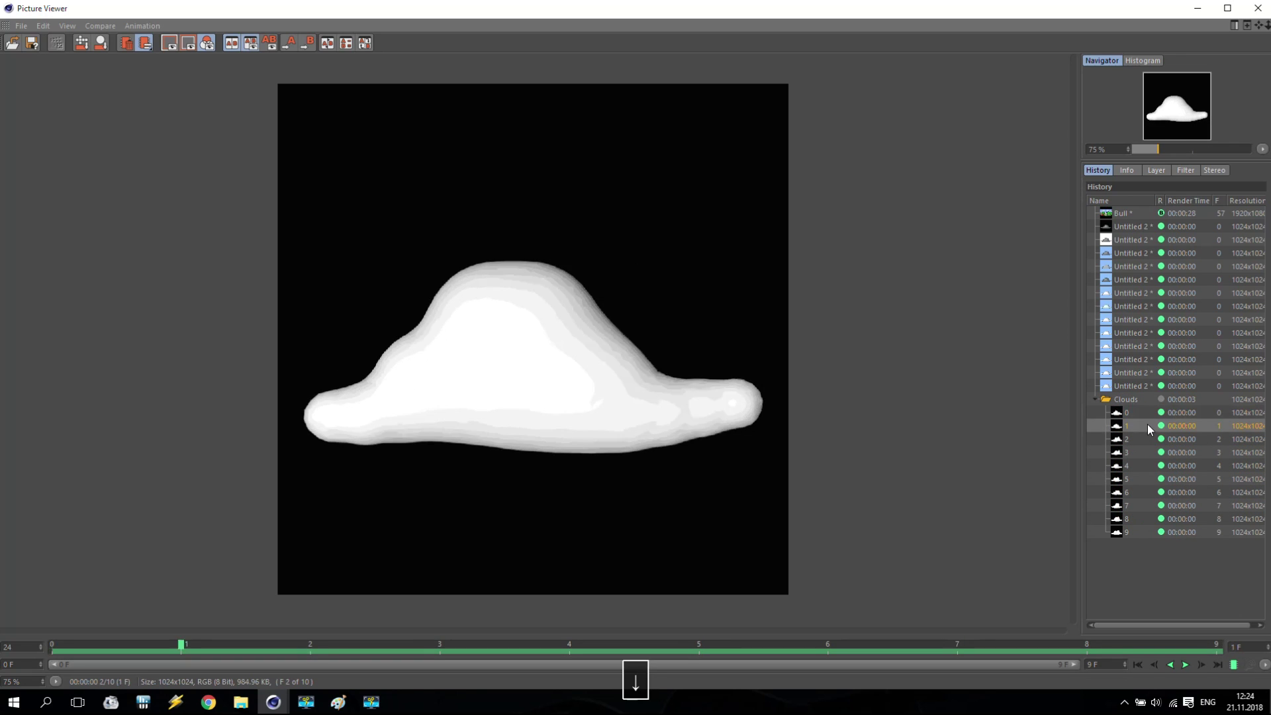
key("Down")
key("Down")
key("Down")
key("Down")
key("Down")
key("Down")
key("Down")
key("Down")
key("Up")
key("Up")
key("Up")
key("Up")
key("Up")
key("Up")
key("Up")
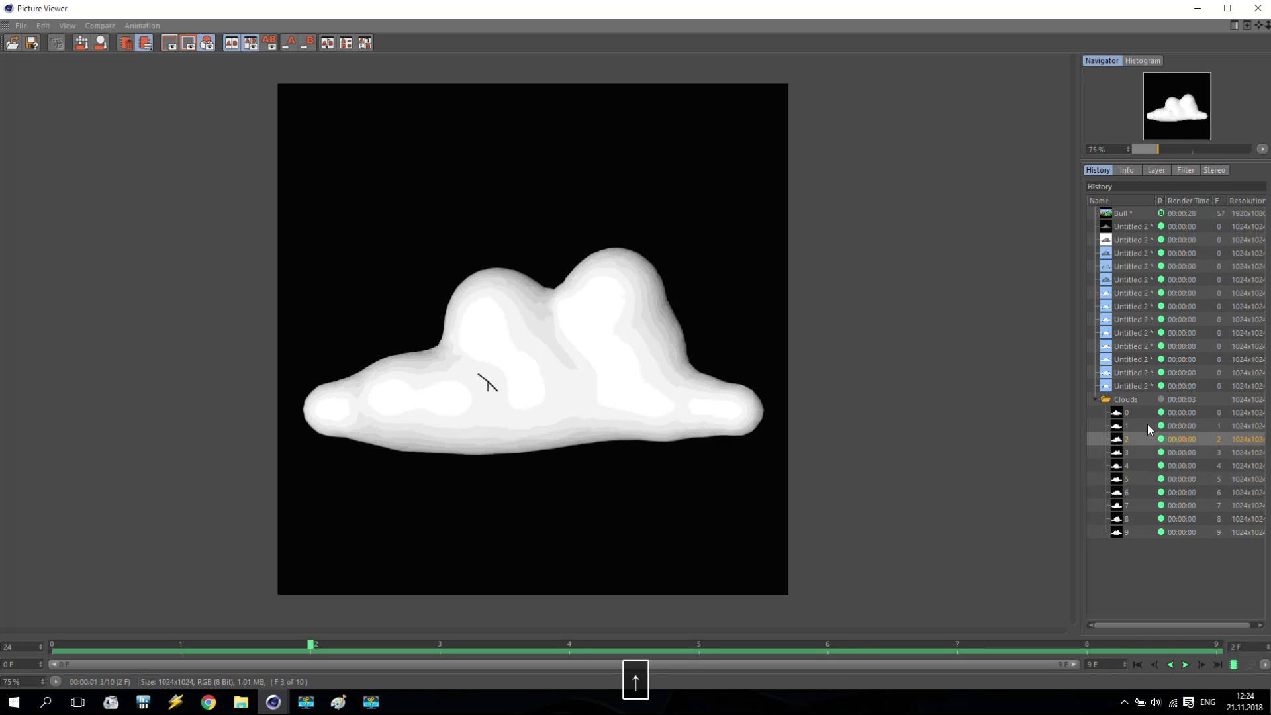
key("Down")
key("Down")
key("Up")
key("Up")
key("Down")
key("Down")
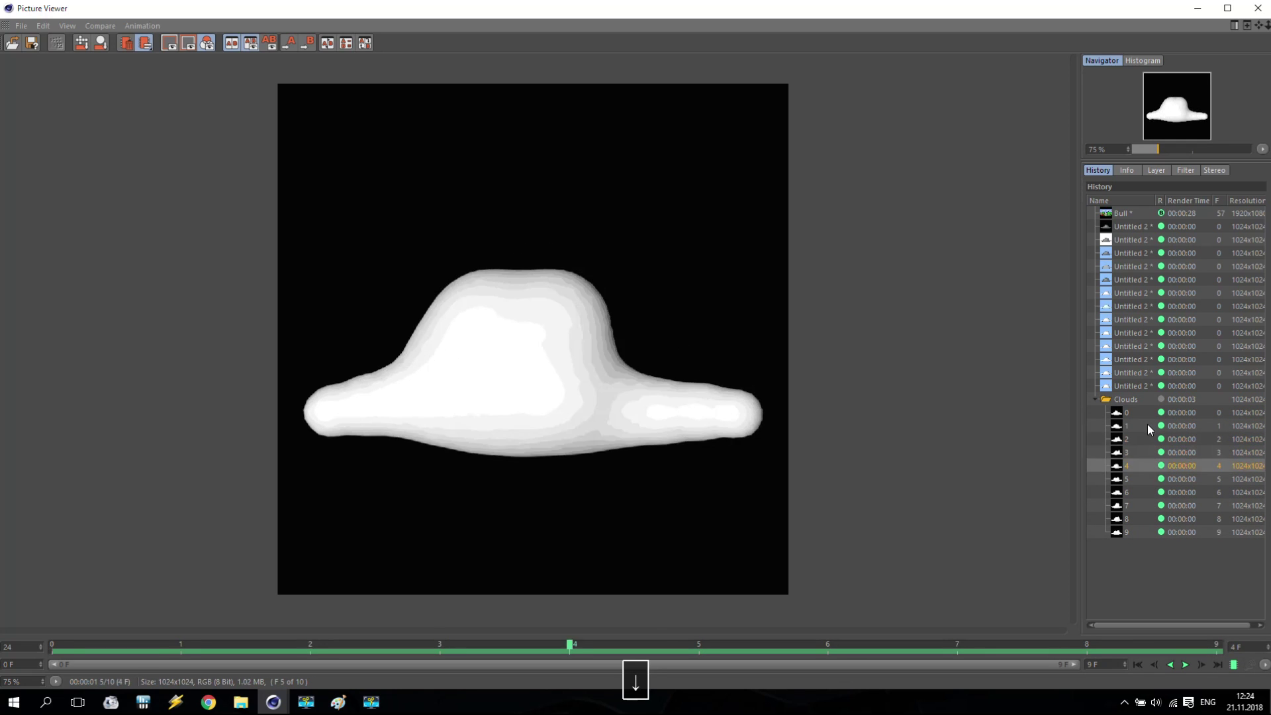
key("Down")
key("Down")
key("Down")
key("Down")
key("Up")
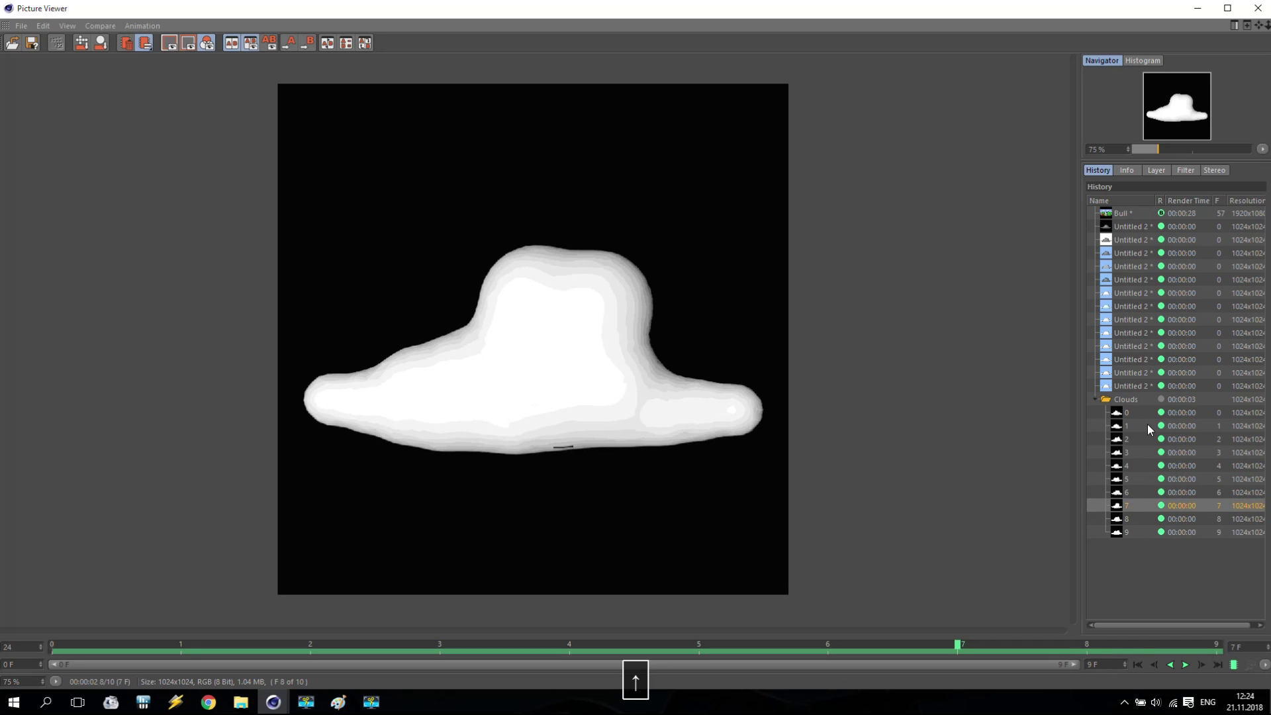
left_click(1130, 411)
left_click(1131, 530)
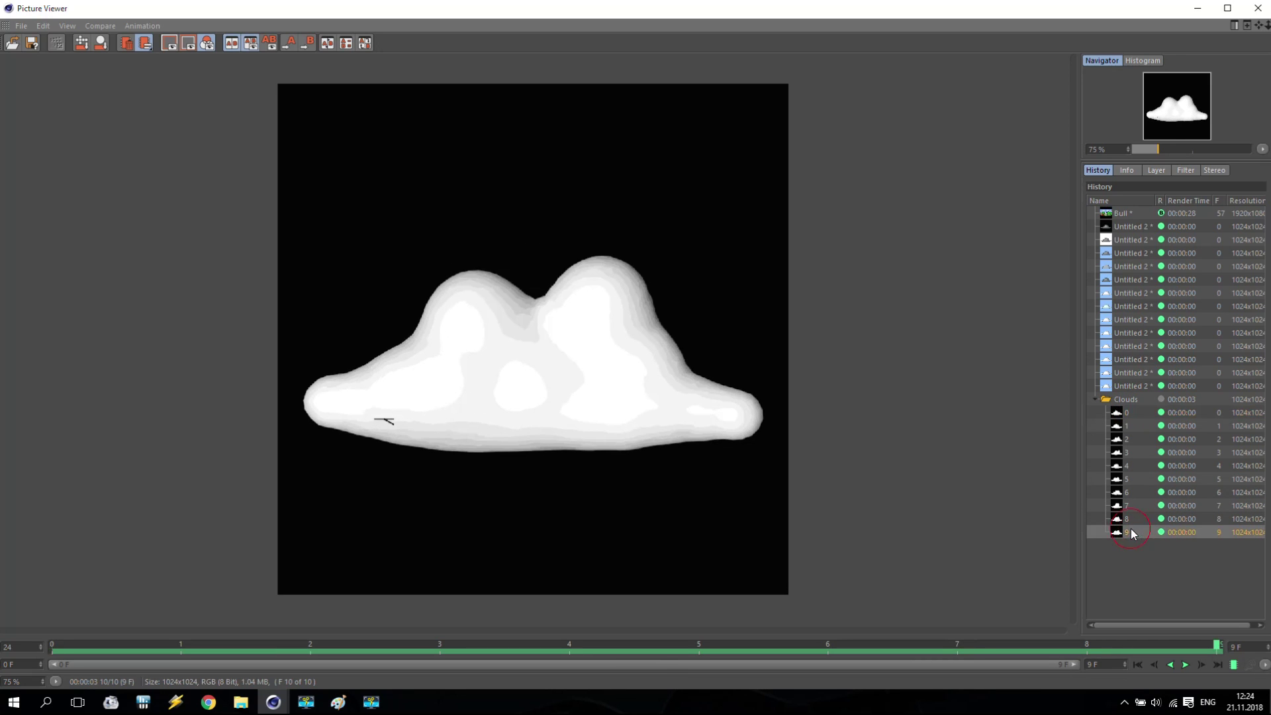
mouse_move(1128, 410)
left_mouse_down()
mouse_move(1140, 543)
mouse_move(1129, 420)
left_mouse_up()
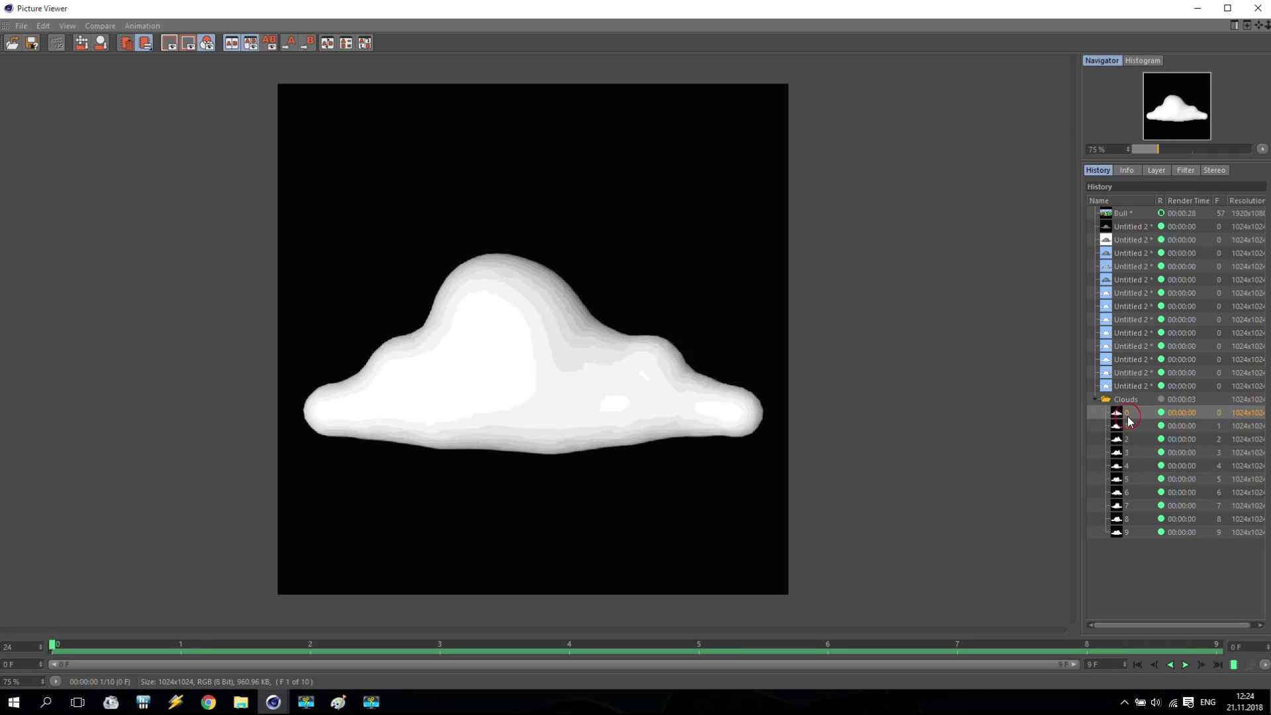